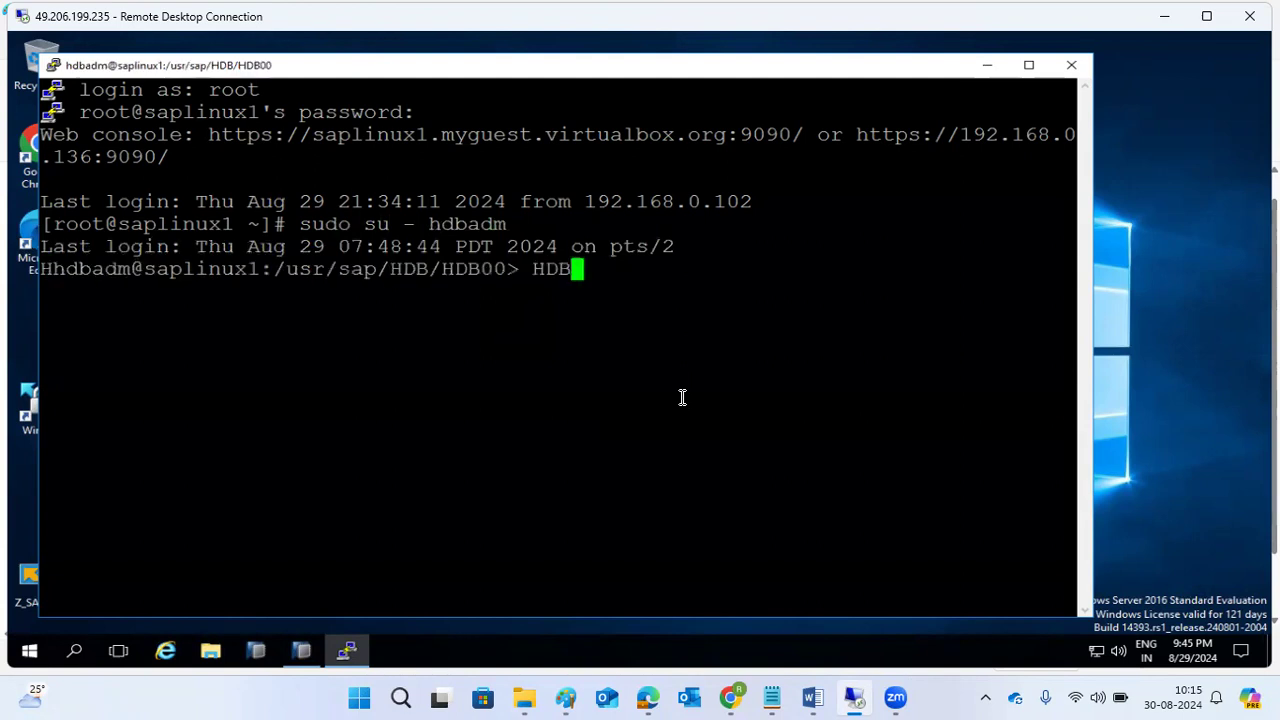
# Confirm HANA runs on saplinux1 with HDB info and ps -ef | grep -i hdb, then start a new PuTTY.
pyautogui.press('Return')
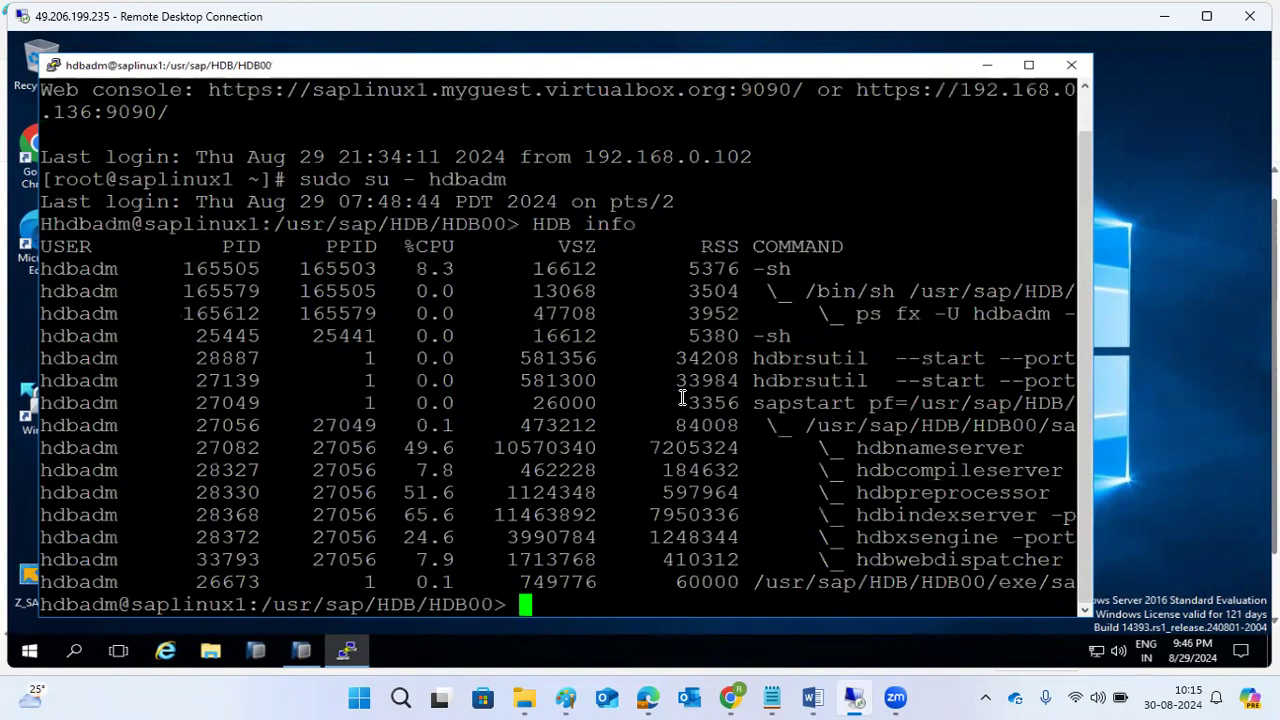
pyautogui.write('ps -')
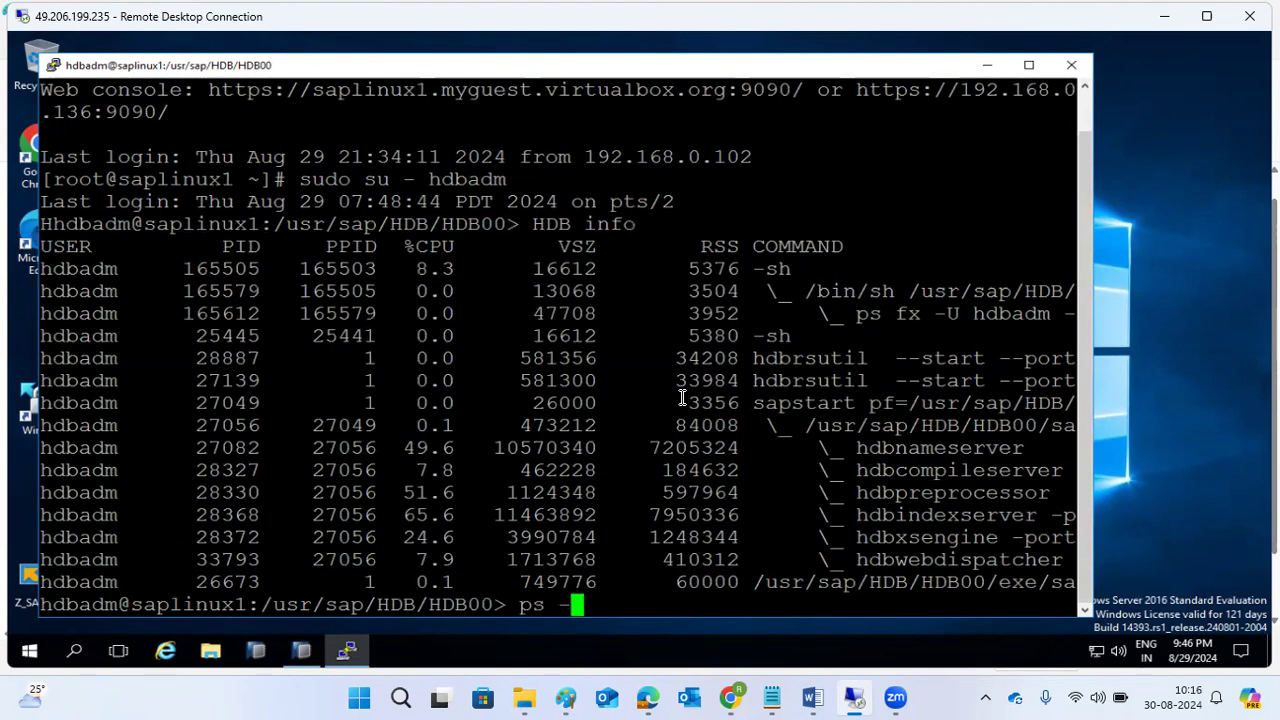
pyautogui.write('ef | grep -i hdb')
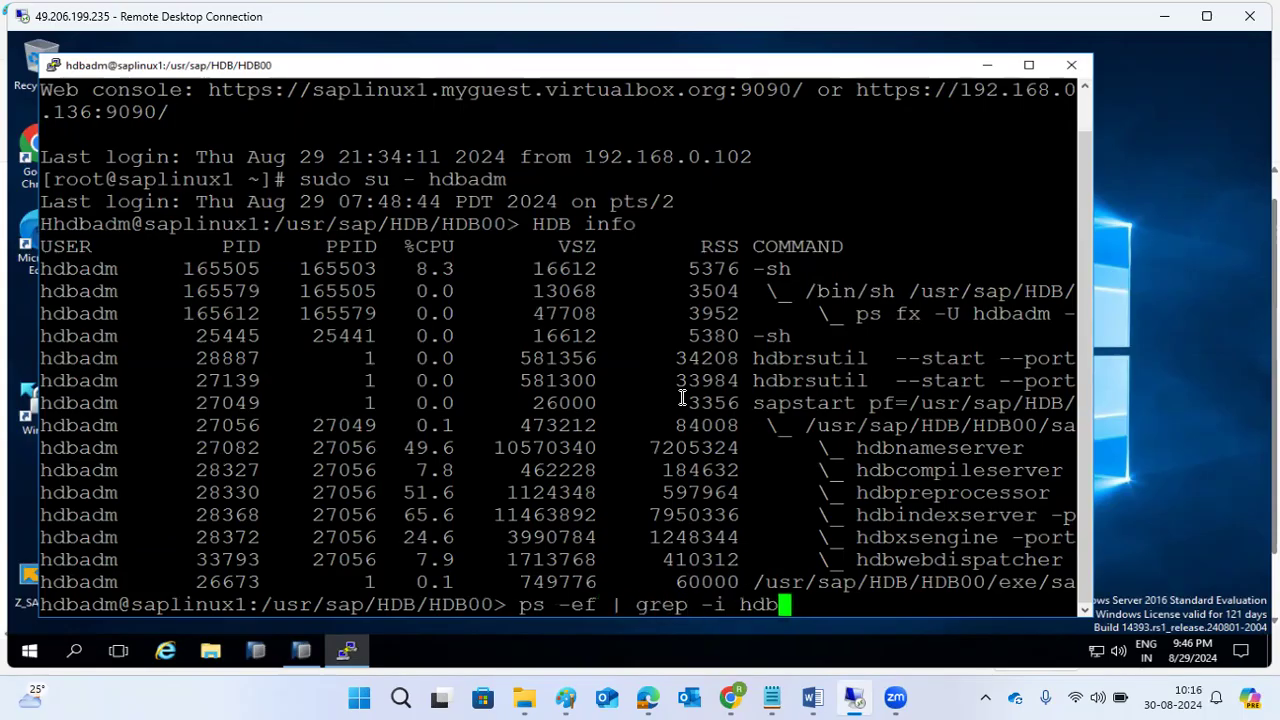
pyautogui.press('Return')
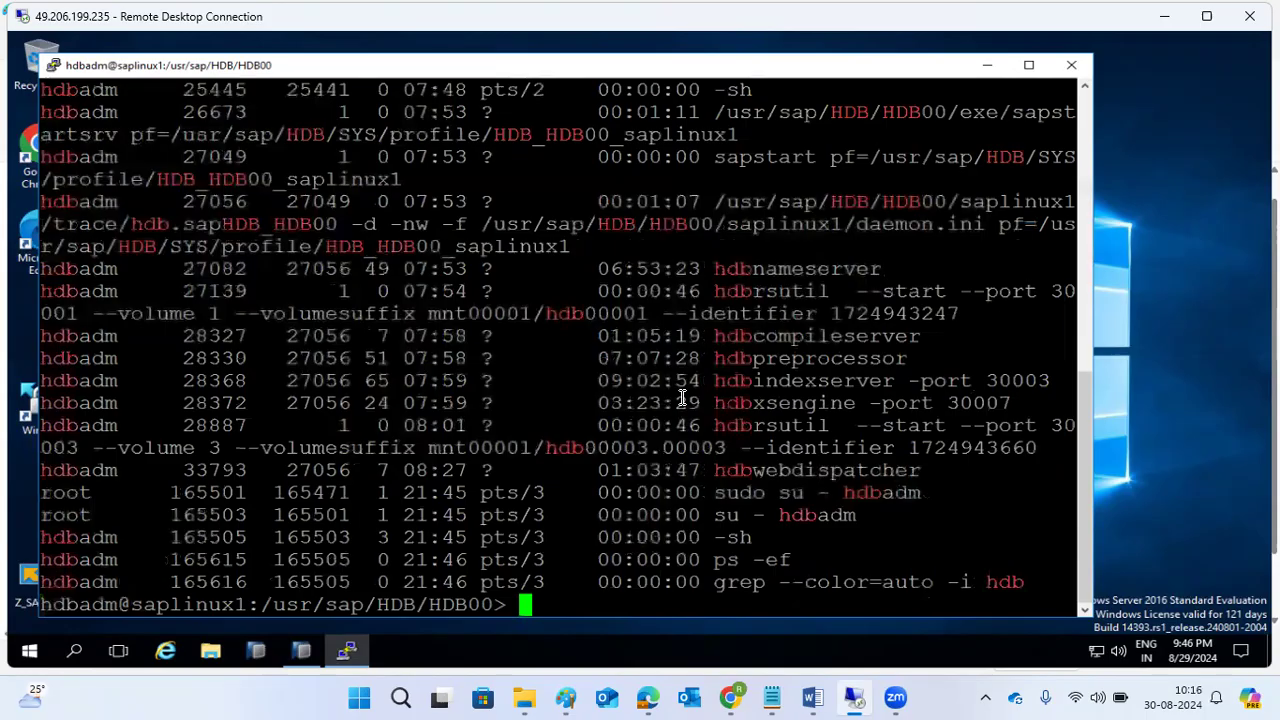
pyautogui.scroll(4, 609, 337)
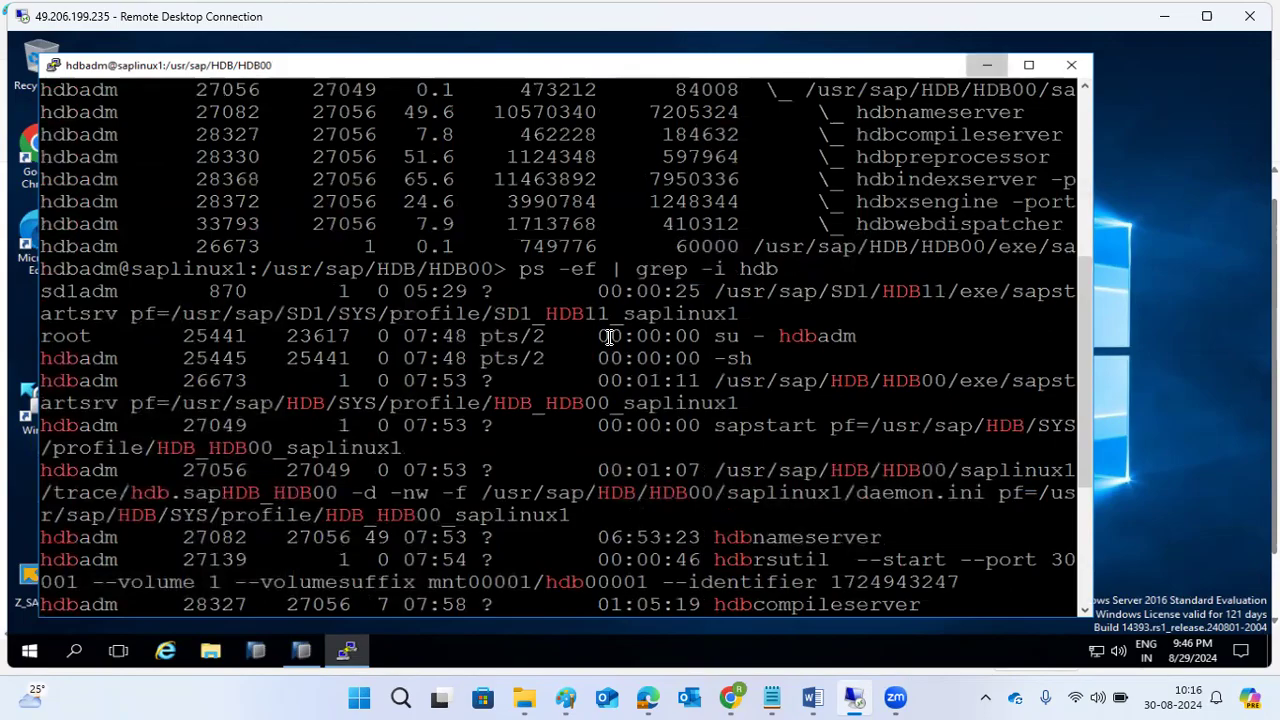
pyautogui.click(987, 65)
pyautogui.doubleClick(544, 224)
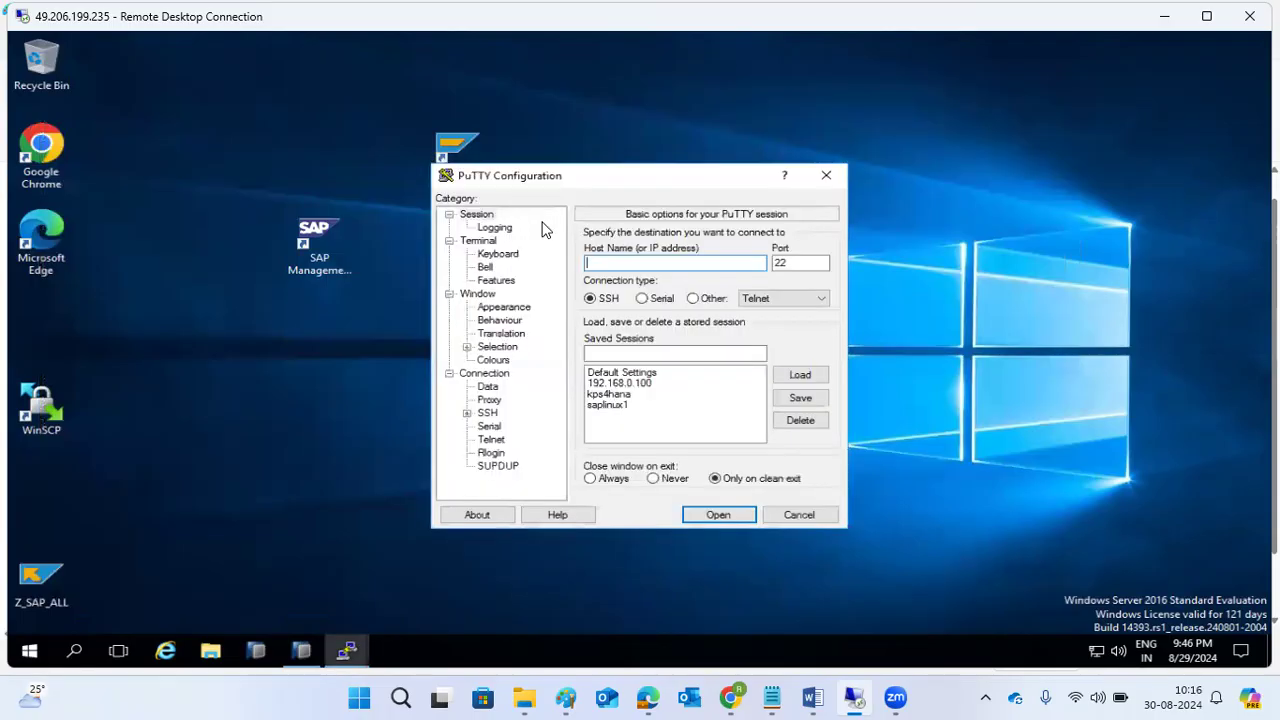
# Log into the saved kps4hana session as root and maximize the terminal.
pyautogui.doubleClick(609, 395)
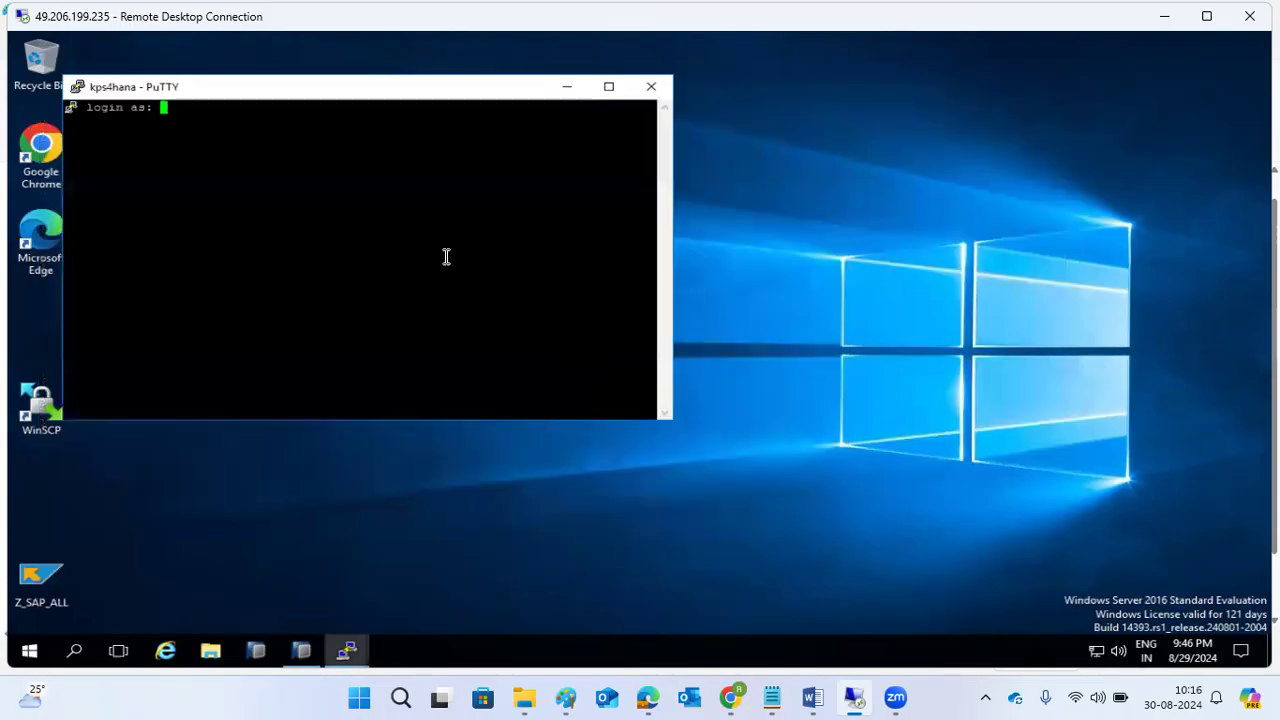
pyautogui.write('root')
pyautogui.press('Return')
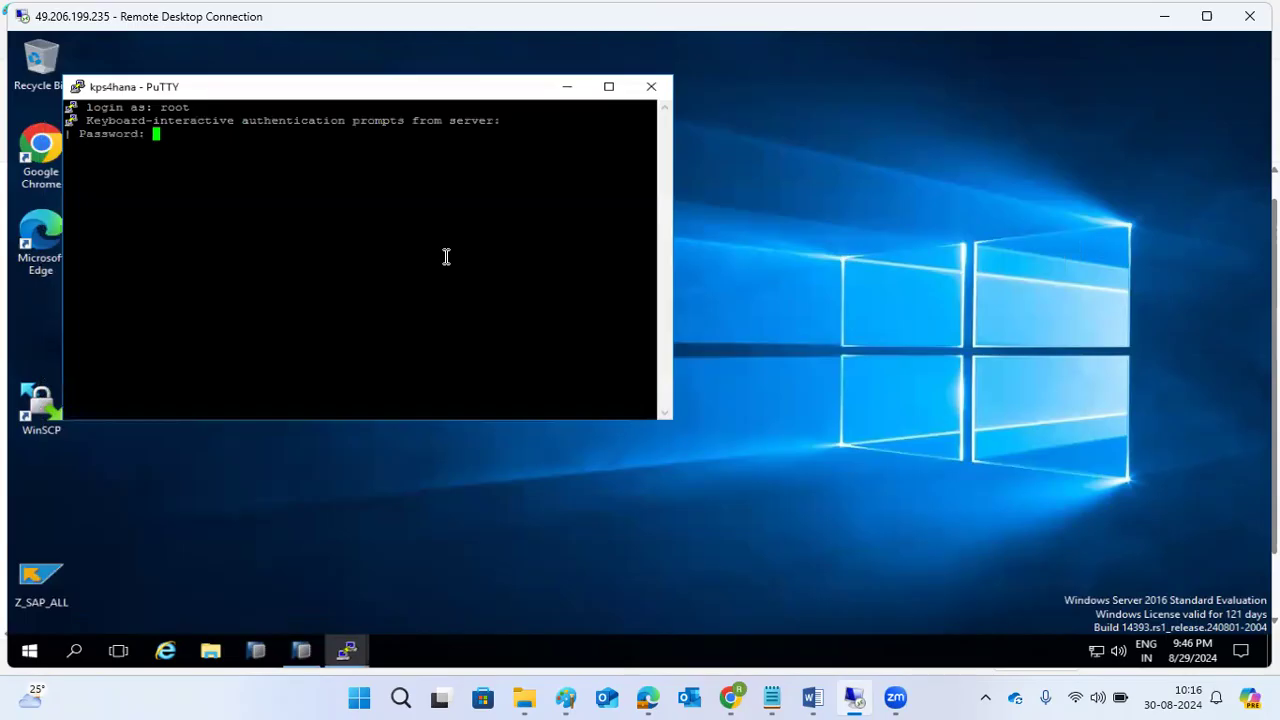
pyautogui.press('Return')
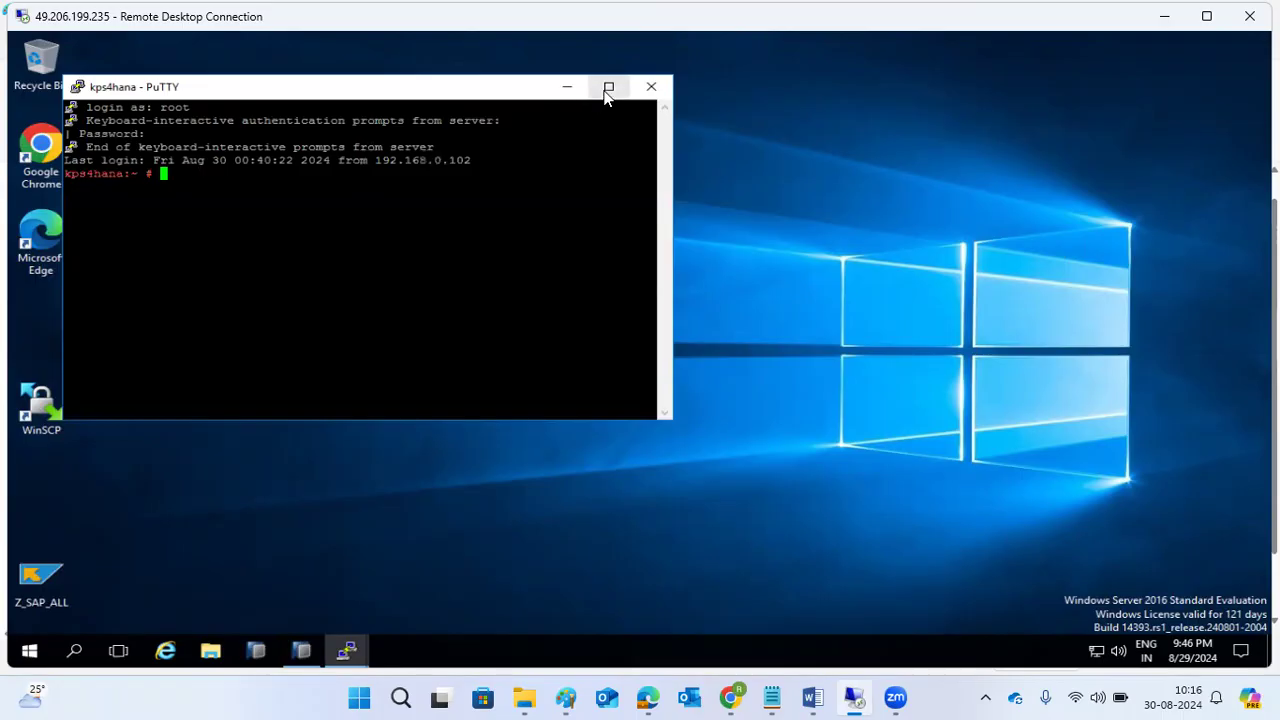
pyautogui.click(608, 88)
# Switch to hdbadm, run HDB info to confirm HANA is running, then show the desktop.
pyautogui.write('sudo ')
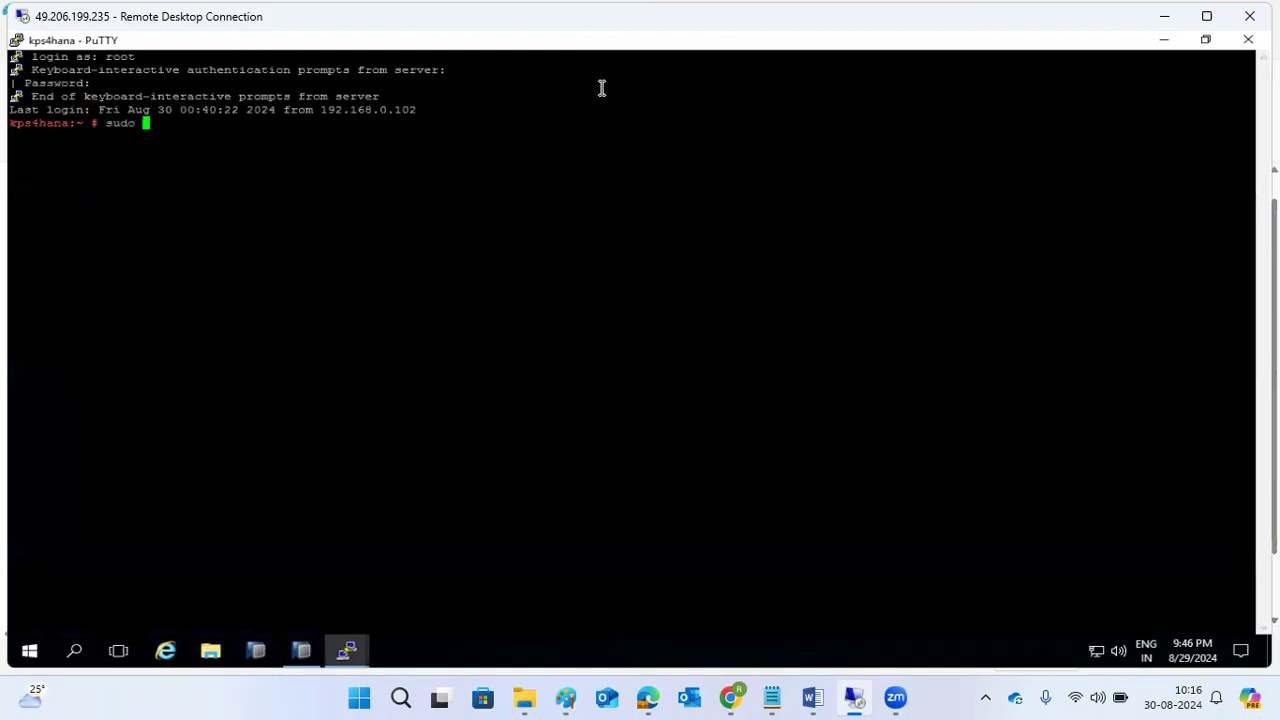
pyautogui.write('su - hdbadm')
pyautogui.press('Return')
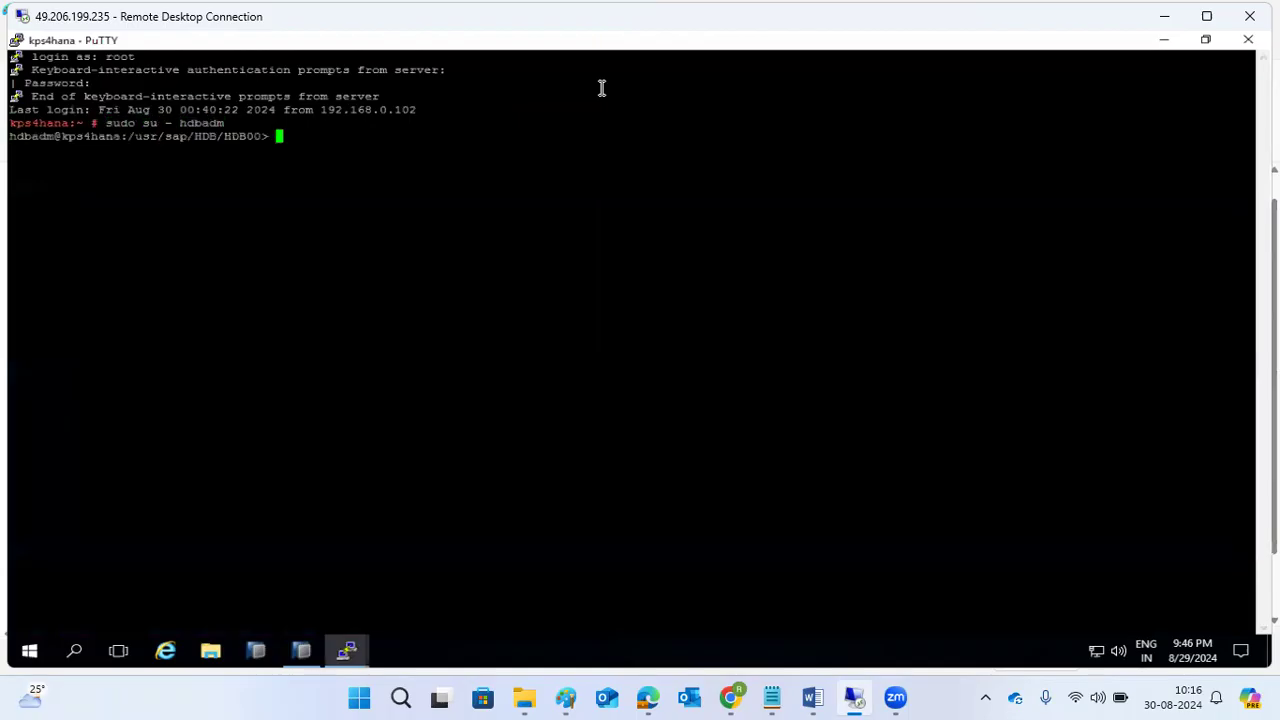
pyautogui.write('HDB info')
pyautogui.press('Return')
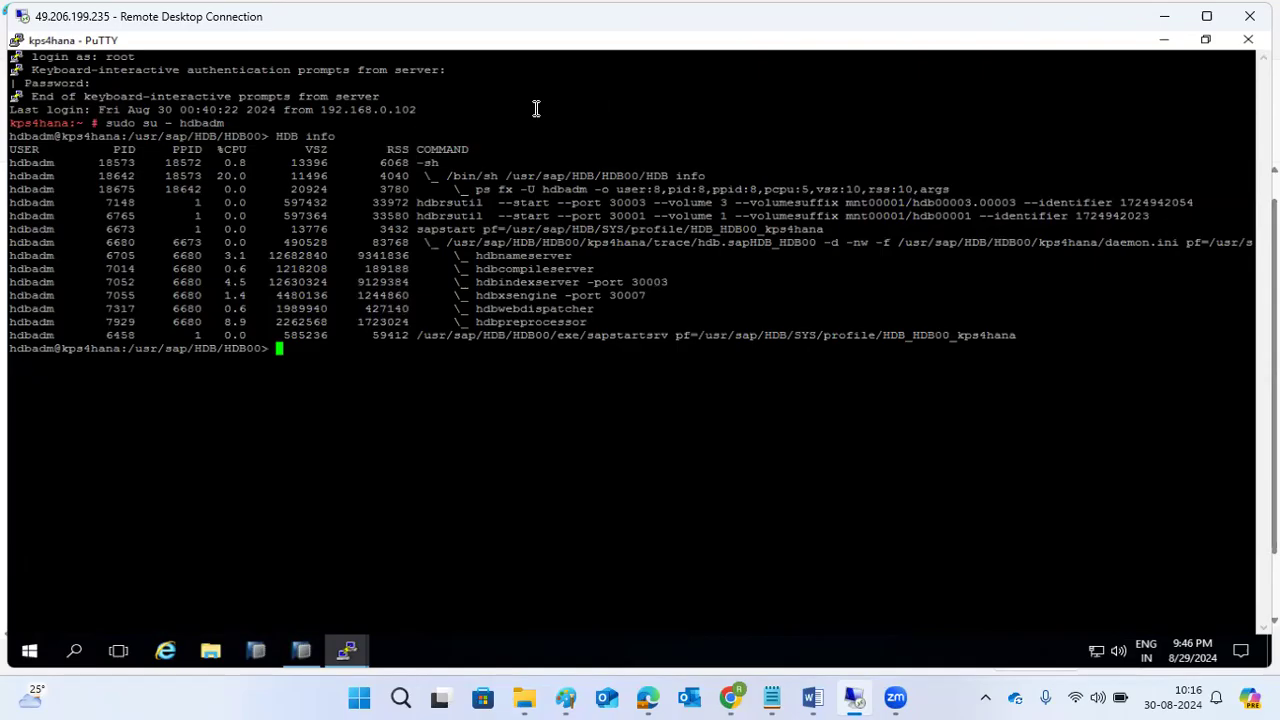
pyautogui.rightClick(431, 647)
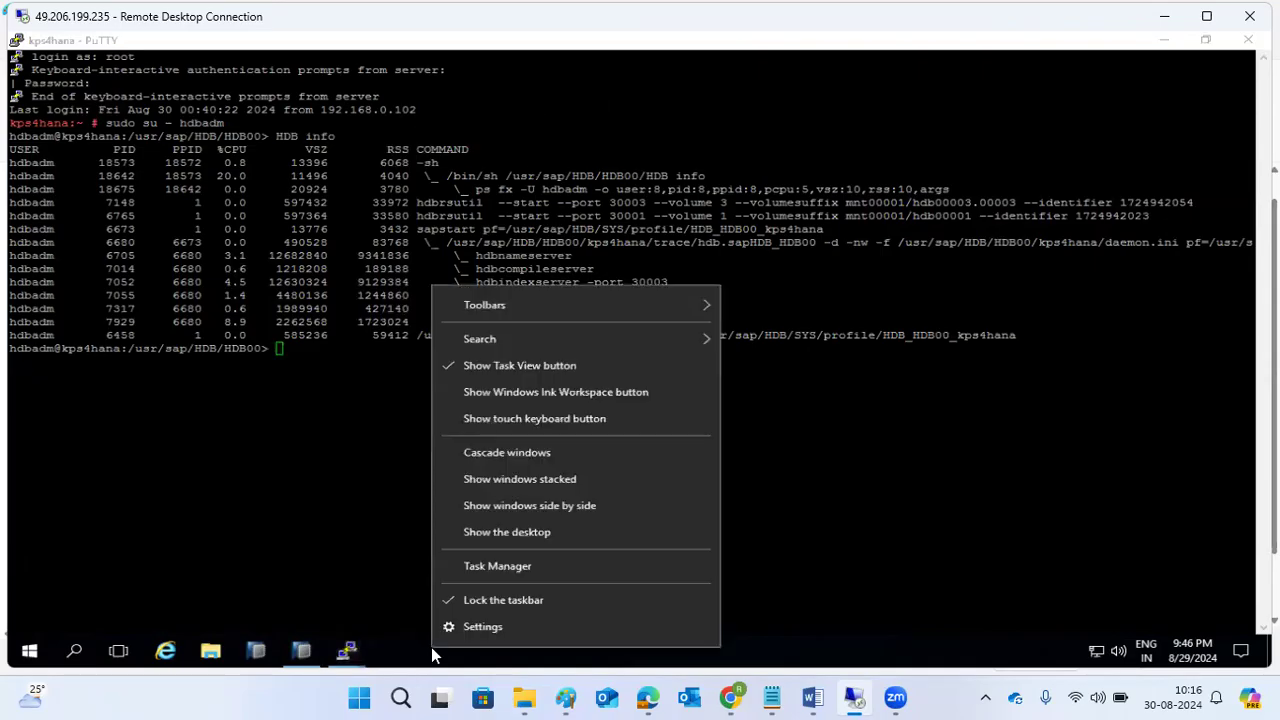
pyautogui.click(493, 531)
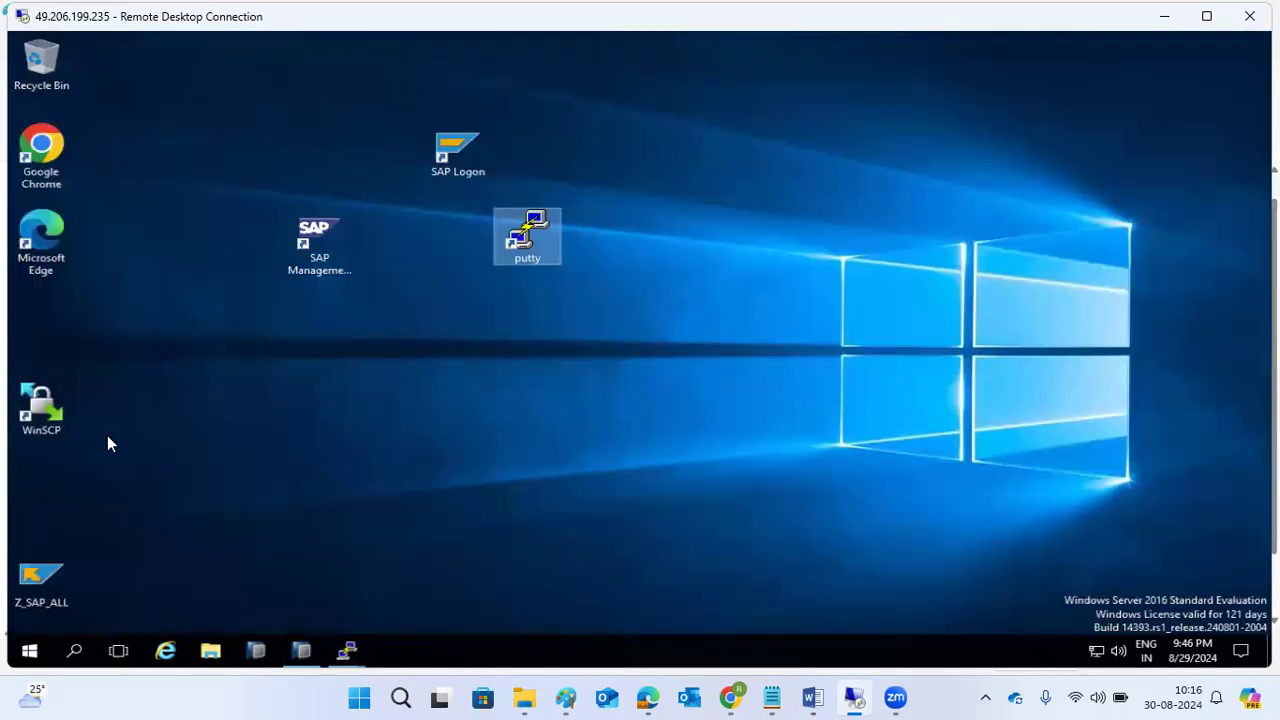
# Launch WinSCP and start a new site, cancelling the attempt to the mistyped host 'saplinux'.
pyautogui.doubleClick(41, 408)
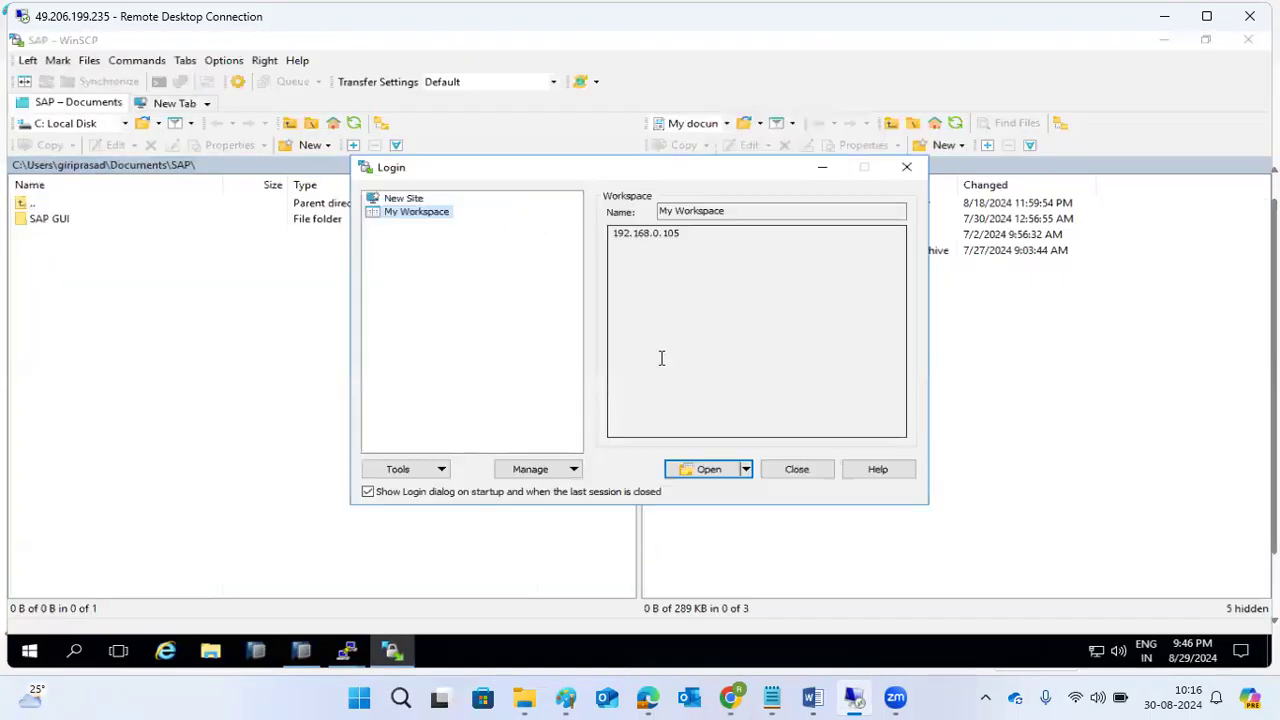
pyautogui.click(392, 200)
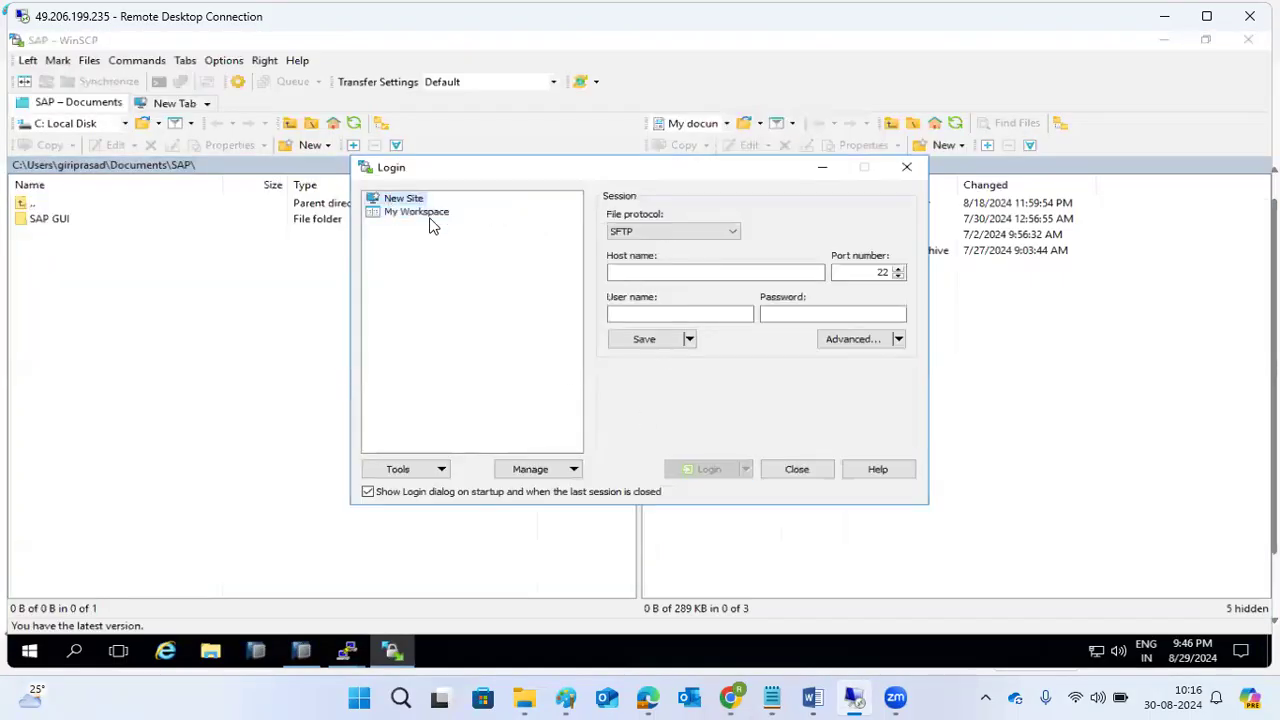
pyautogui.click(646, 273)
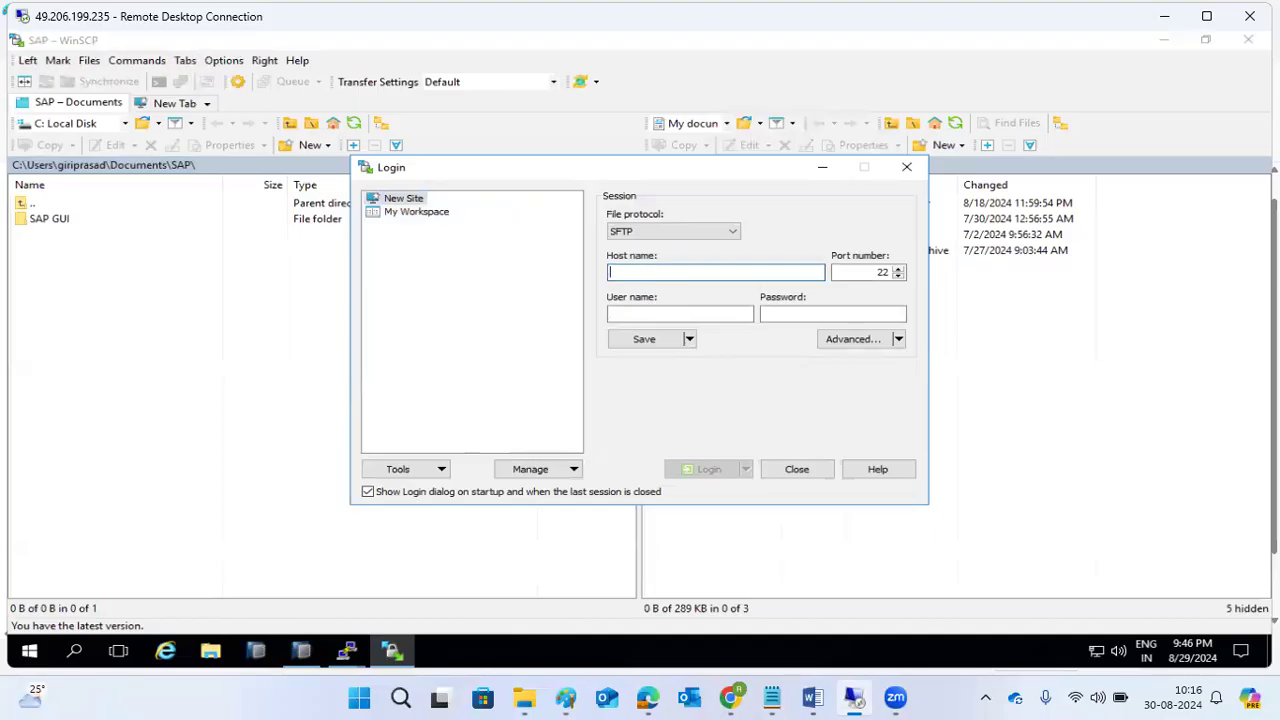
pyautogui.write('saplinux1')
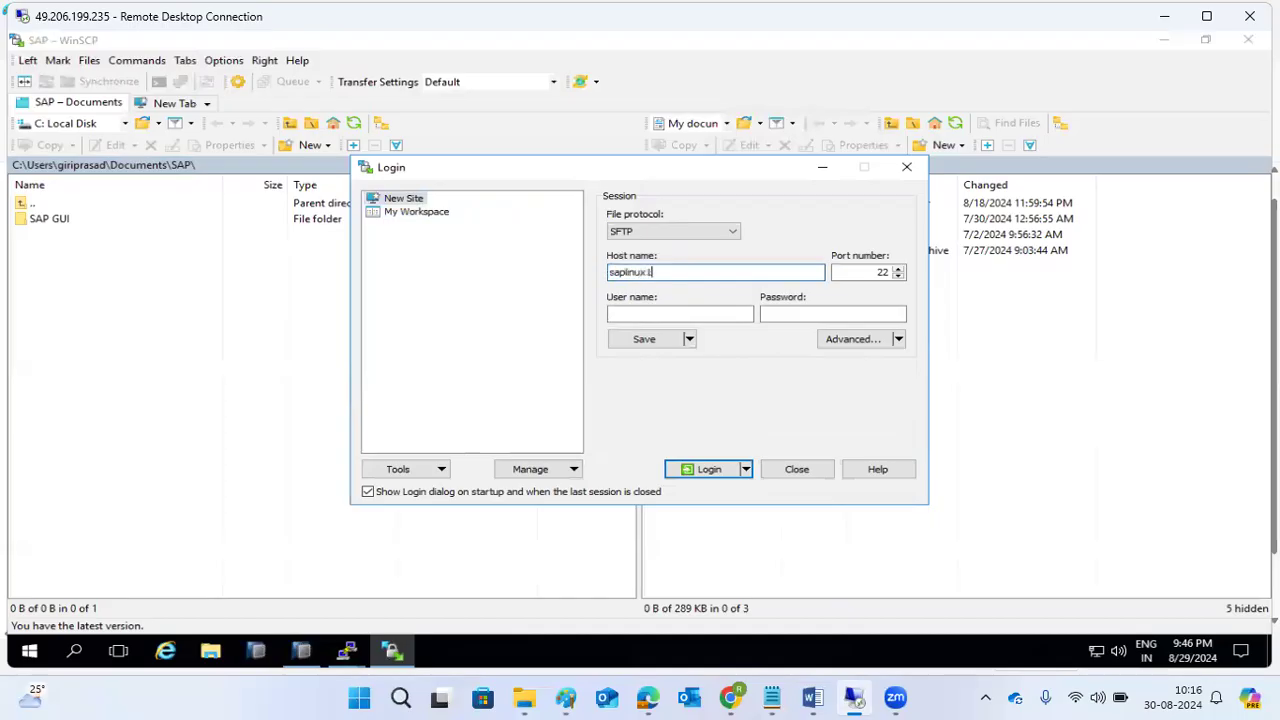
pyautogui.press('Return')
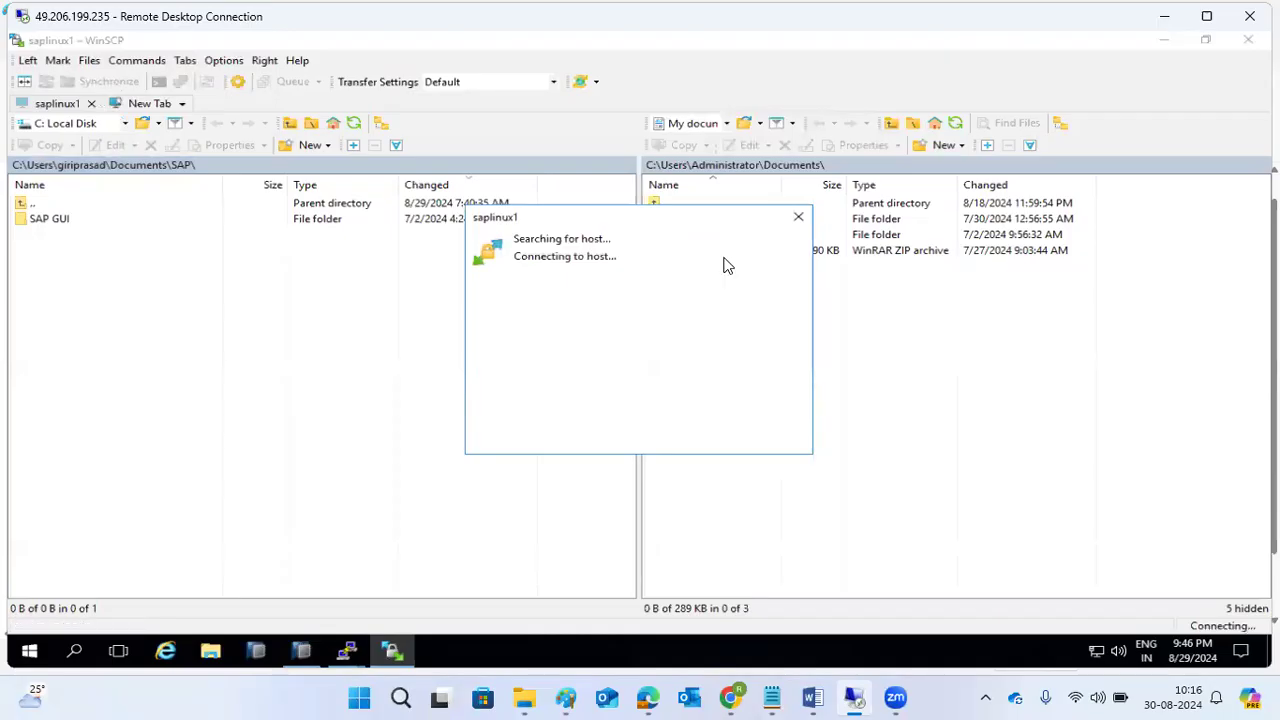
pyautogui.click(807, 224)
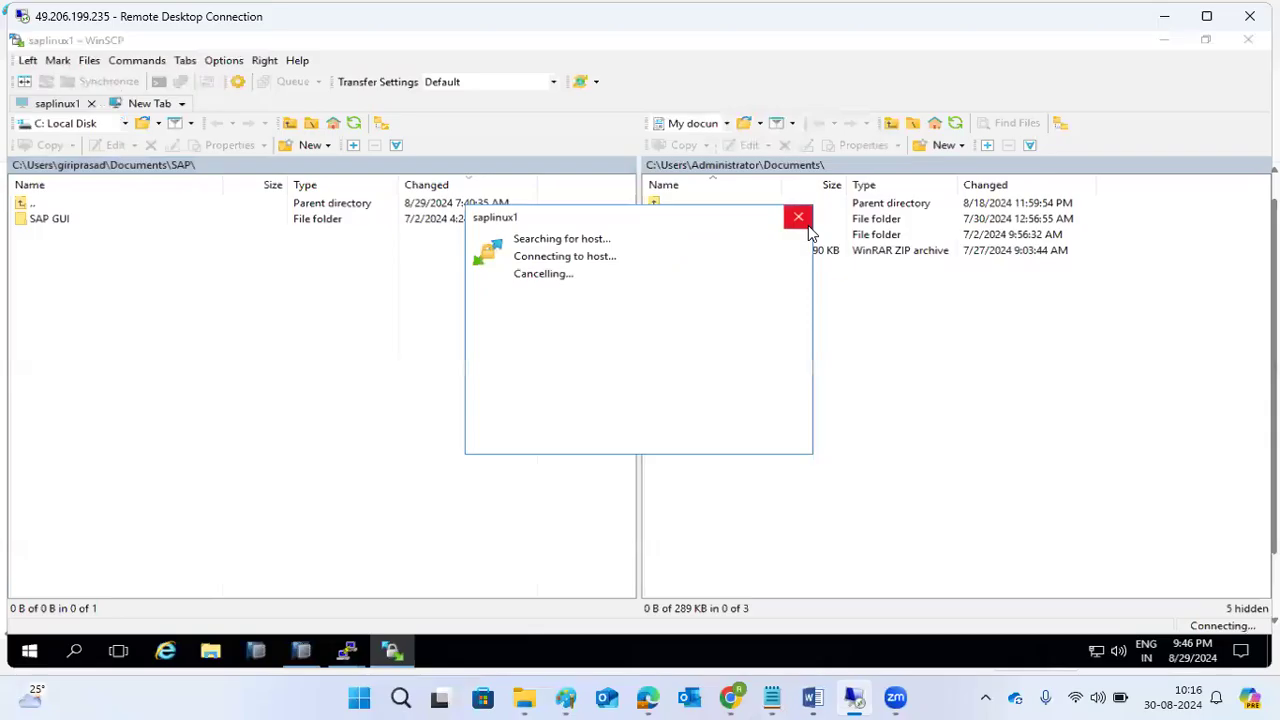
pyautogui.click(675, 277)
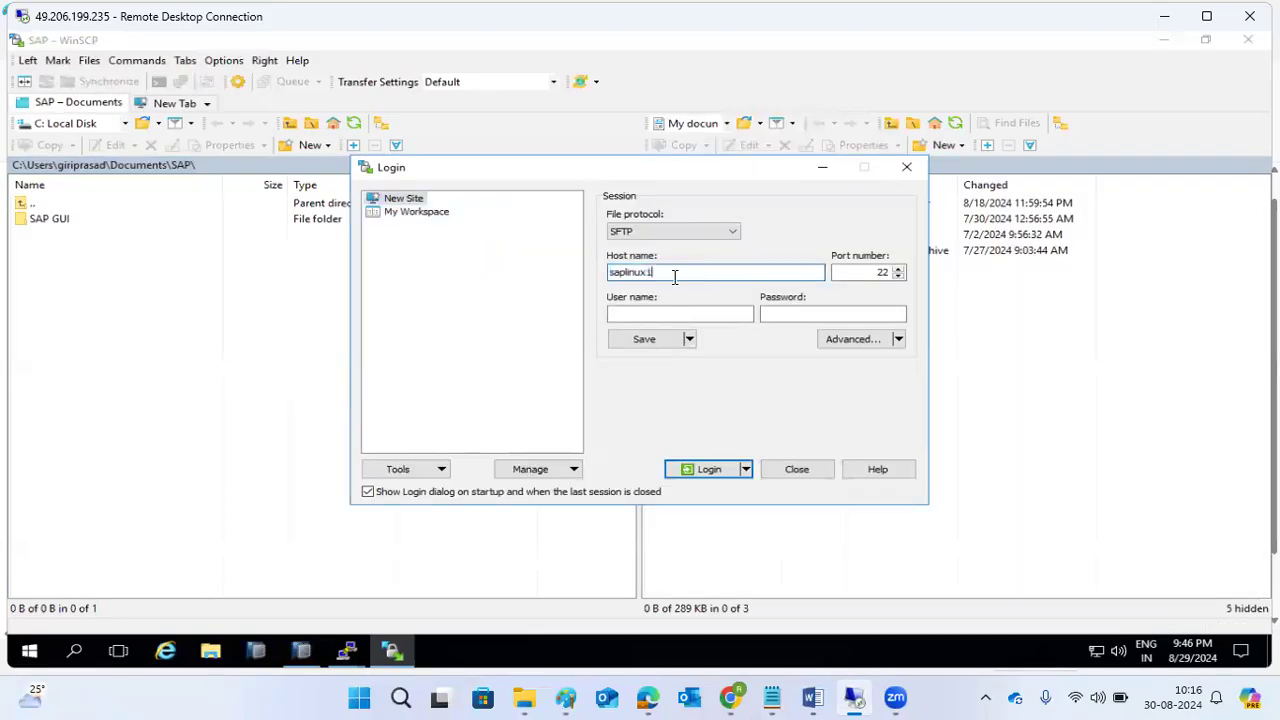
# Correct the host to saplinux1, connect, and log in as root with the password.
pyautogui.press('BackSpace')
pyautogui.press('BackSpace')
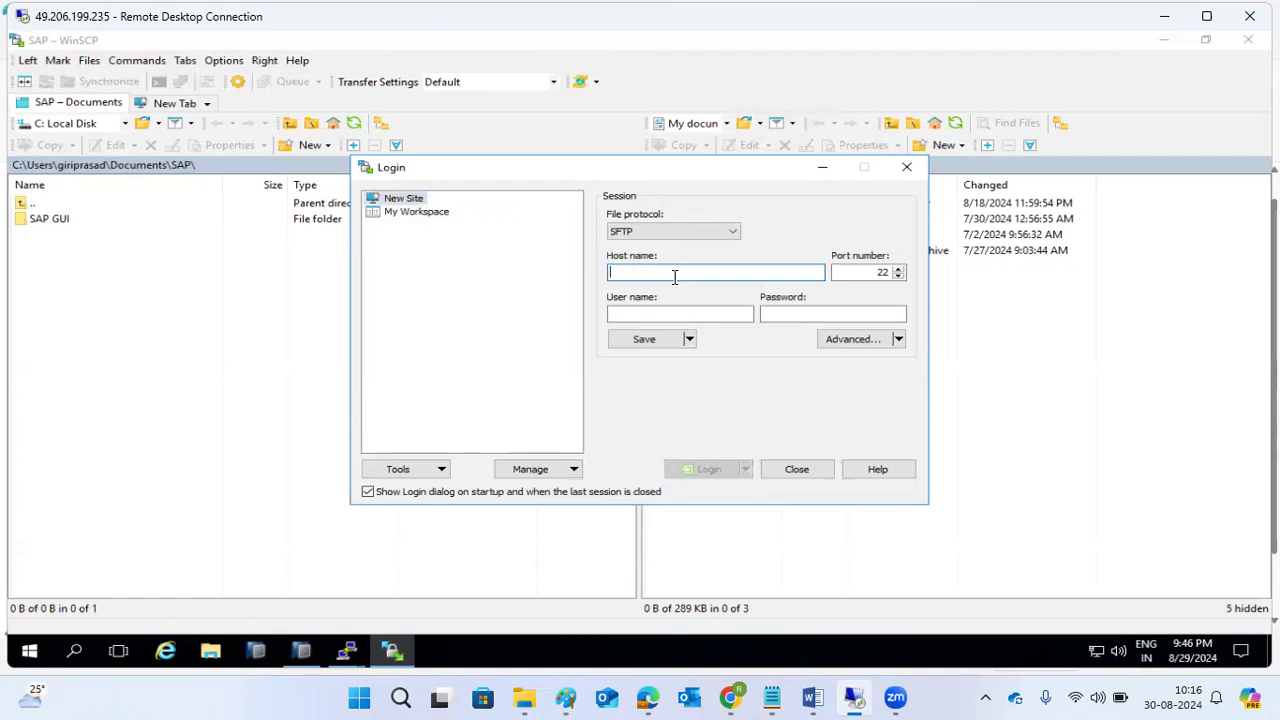
pyautogui.write('sapl')
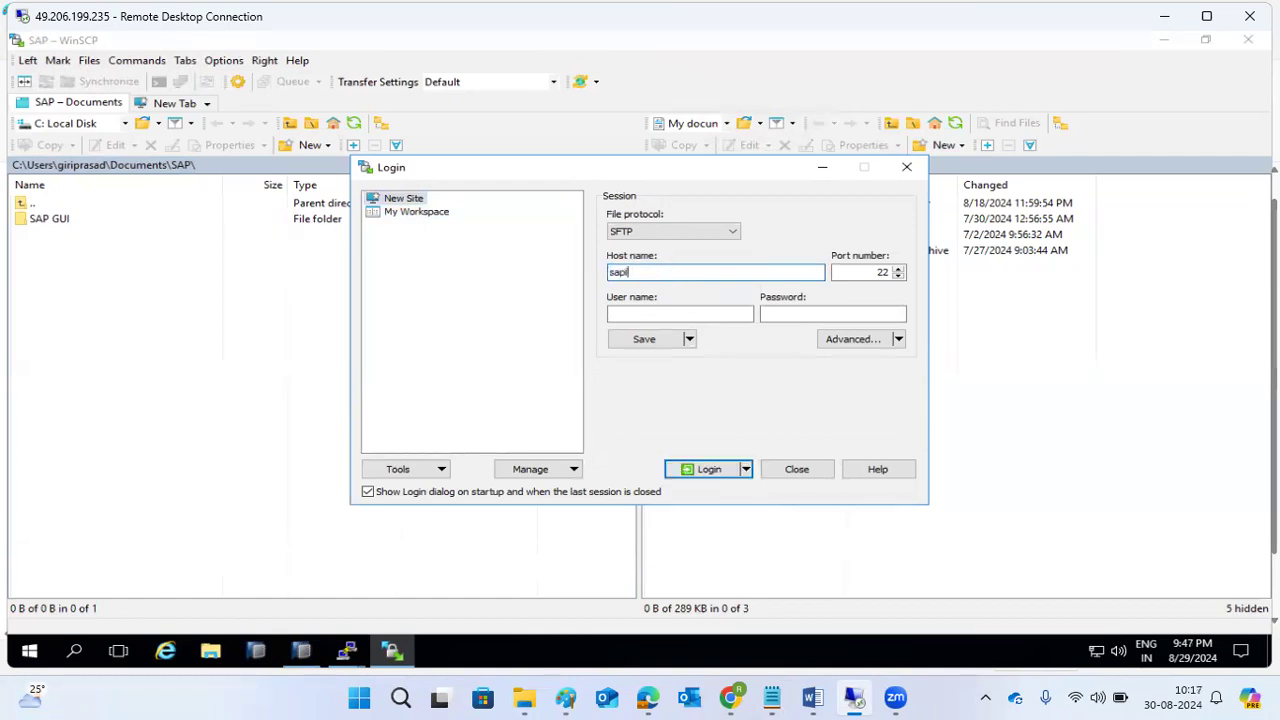
pyautogui.write('inux1')
pyautogui.press('Return')
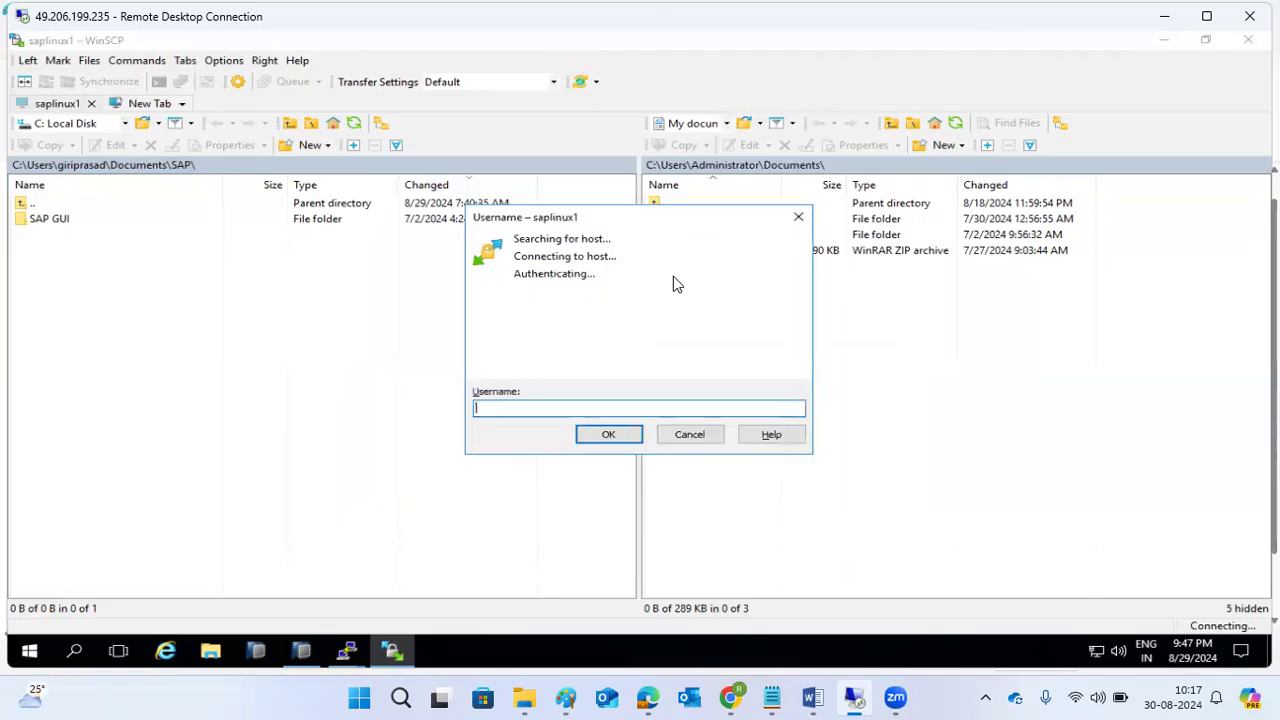
pyautogui.write('root')
pyautogui.press('Return')
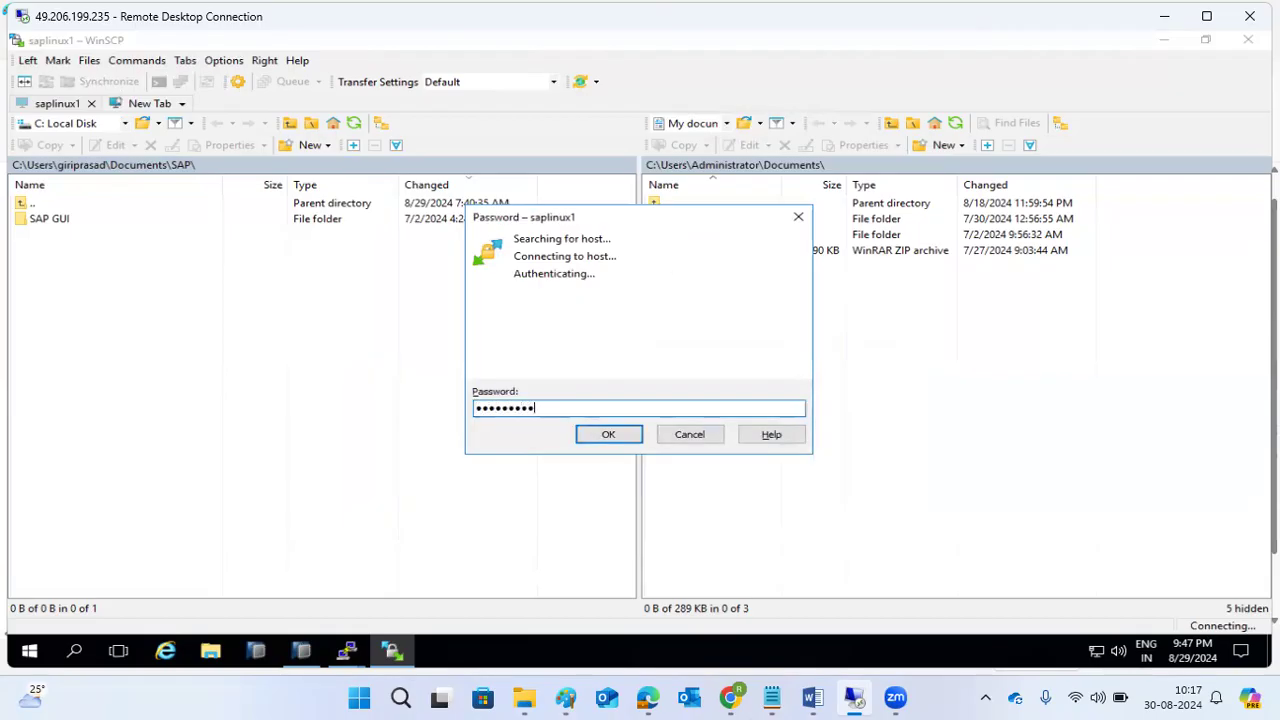
pyautogui.press('Return')
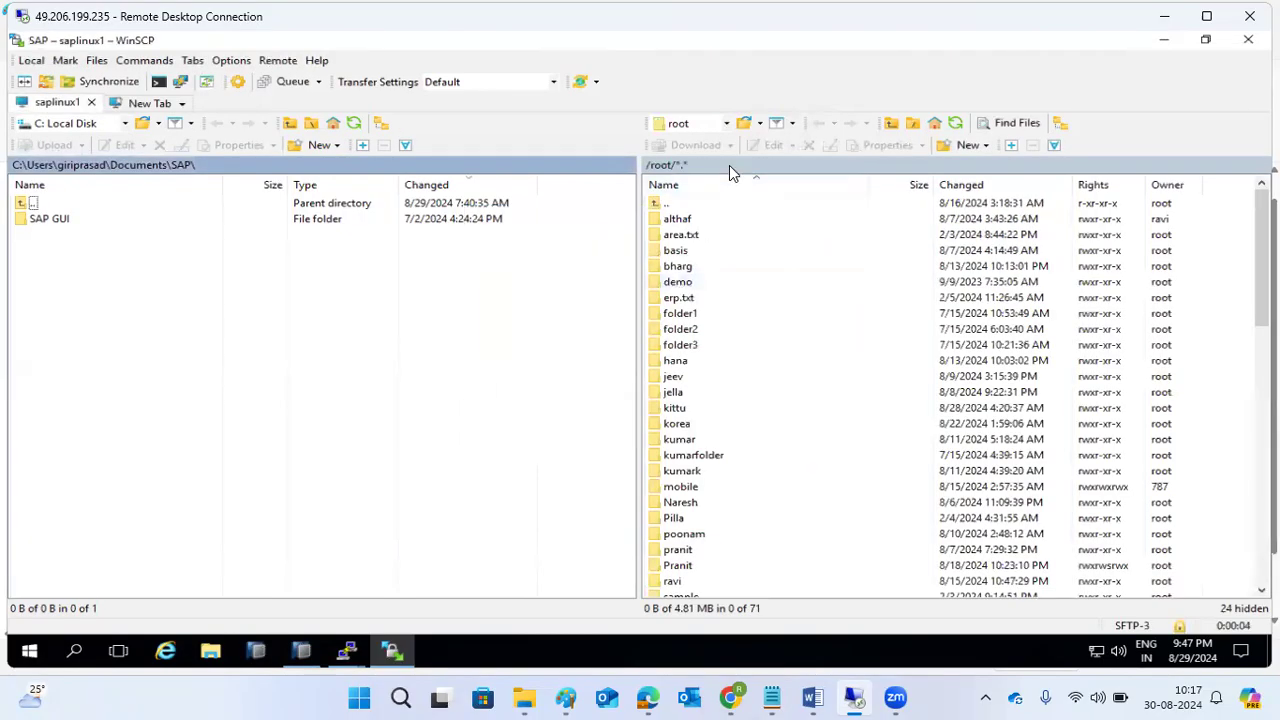
# Switch WinSCP's local panel to My documents.
pyautogui.click(729, 166)
pyautogui.doubleClick(730, 168)
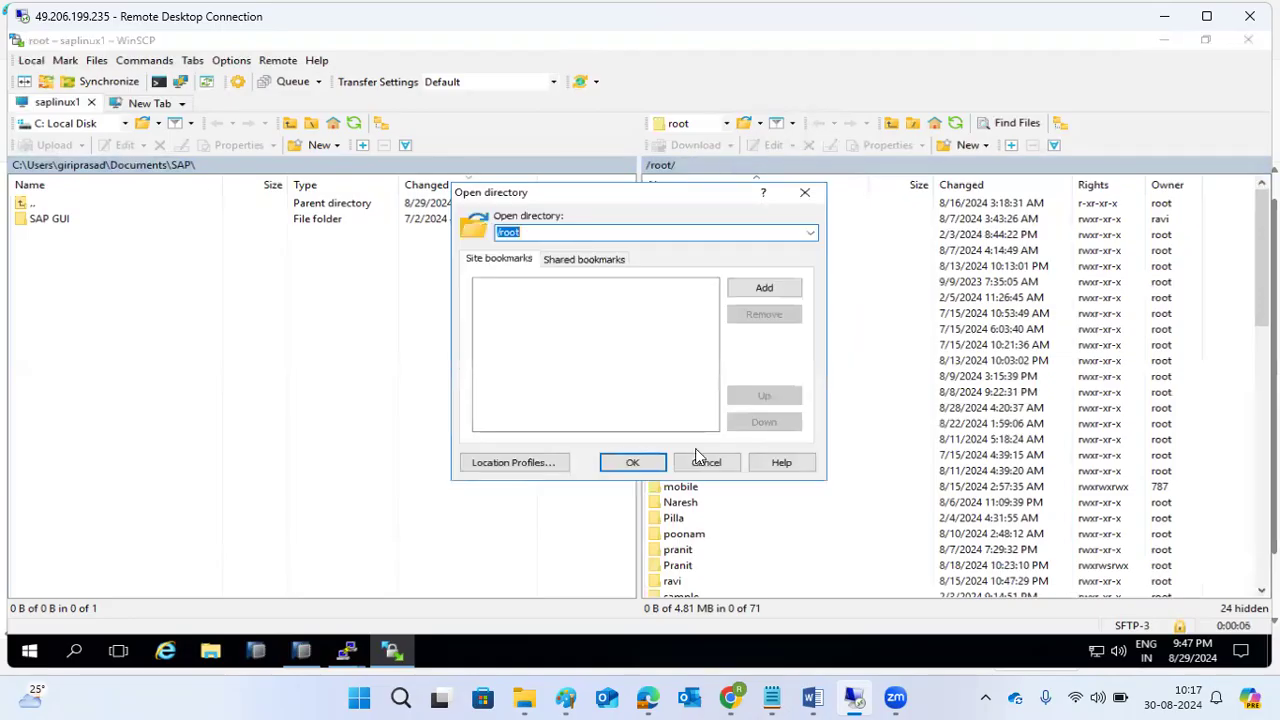
pyautogui.click(708, 460)
pyautogui.click(90, 124)
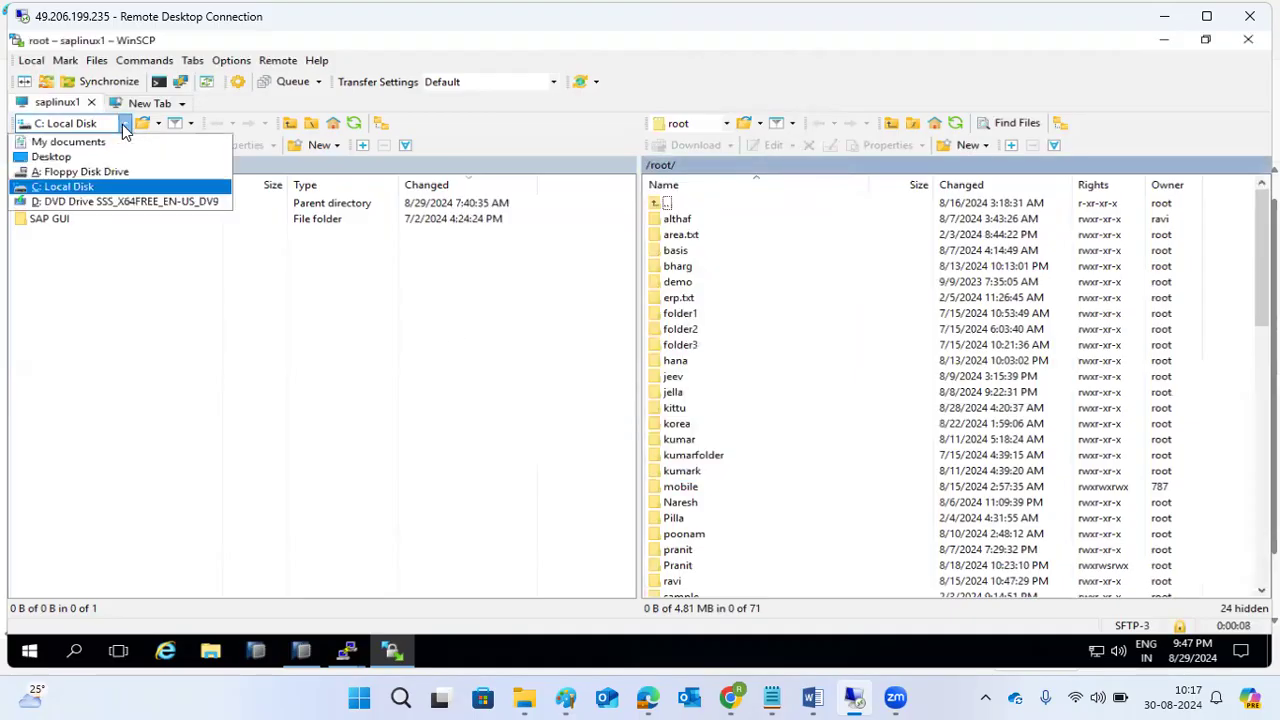
pyautogui.click(60, 145)
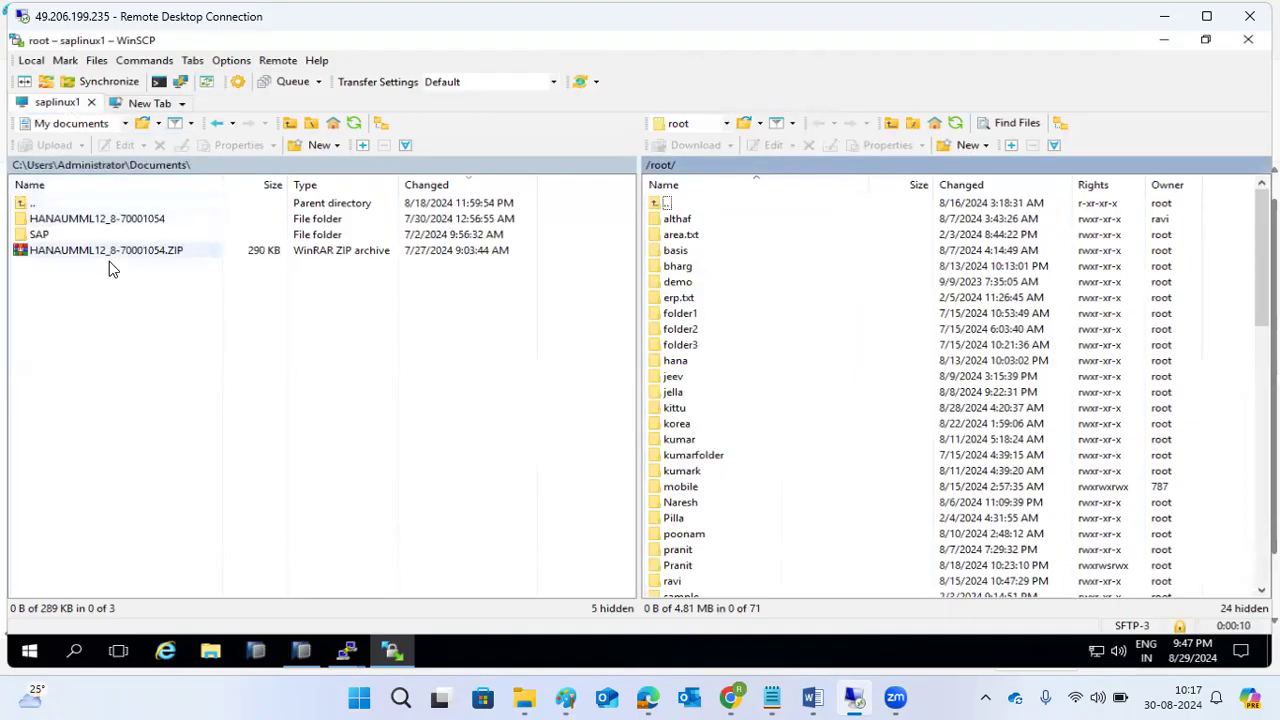
# Jump to /usr/sap/ and drill down through HDB, SYS, global and security.
pyautogui.doubleClick(742, 161)
pyautogui.write('/usr/sap/')
pyautogui.press('Return')
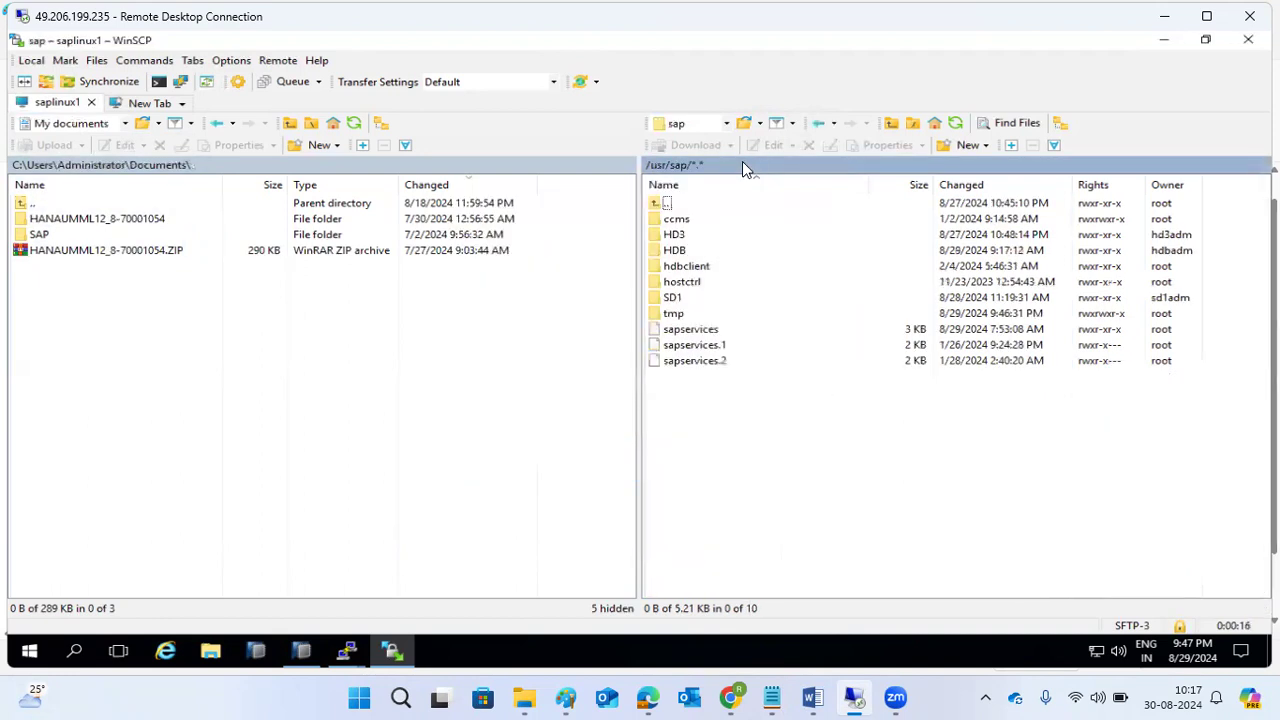
pyautogui.click(680, 252)
pyautogui.doubleClick(681, 253)
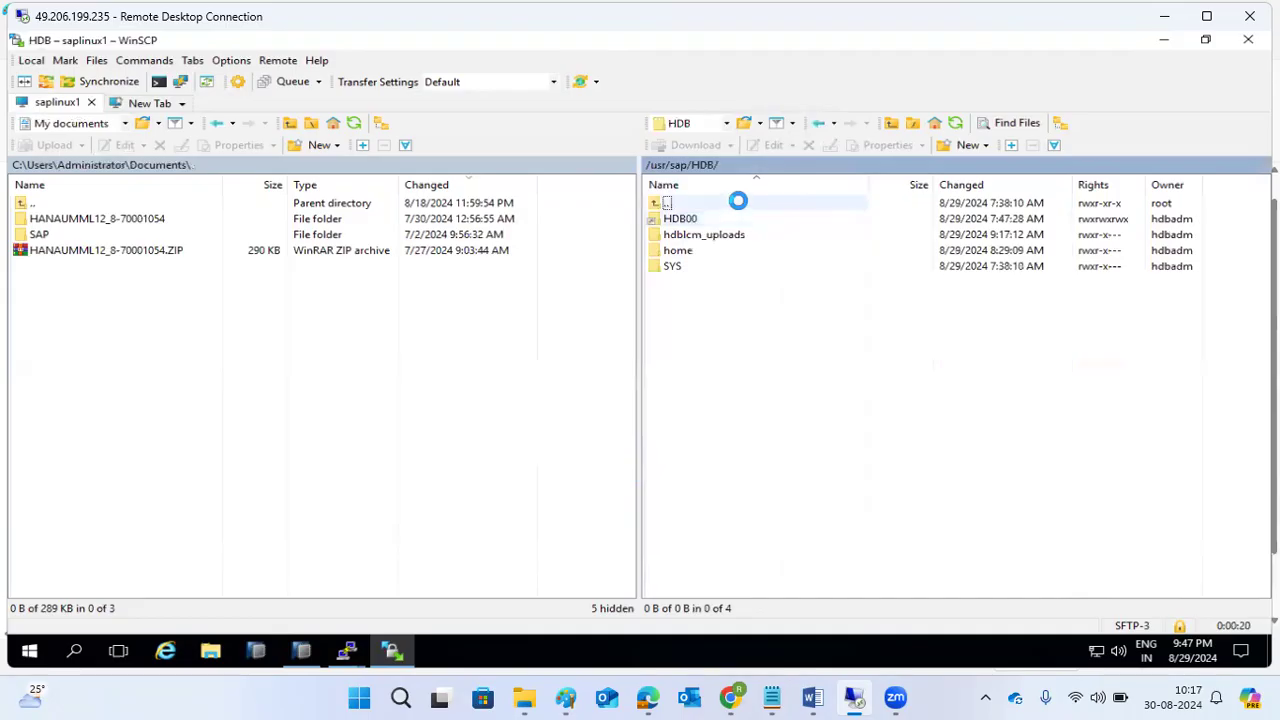
pyautogui.doubleClick(690, 264)
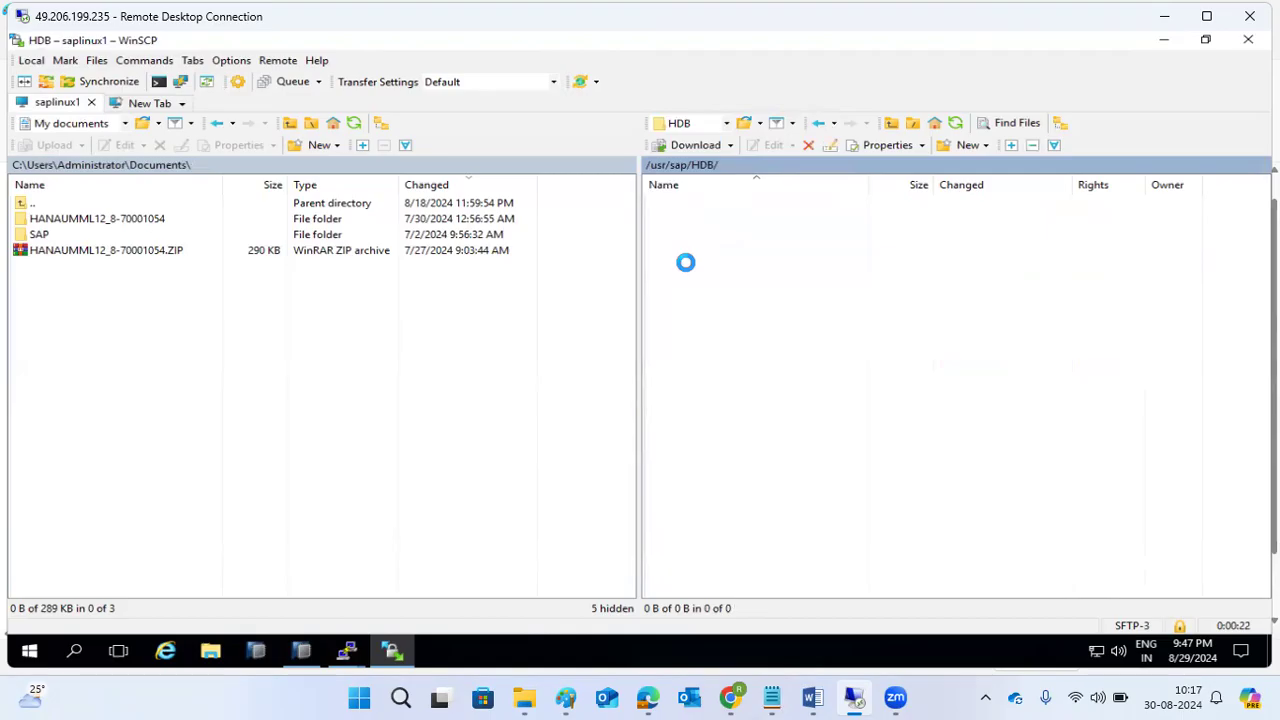
pyautogui.doubleClick(686, 238)
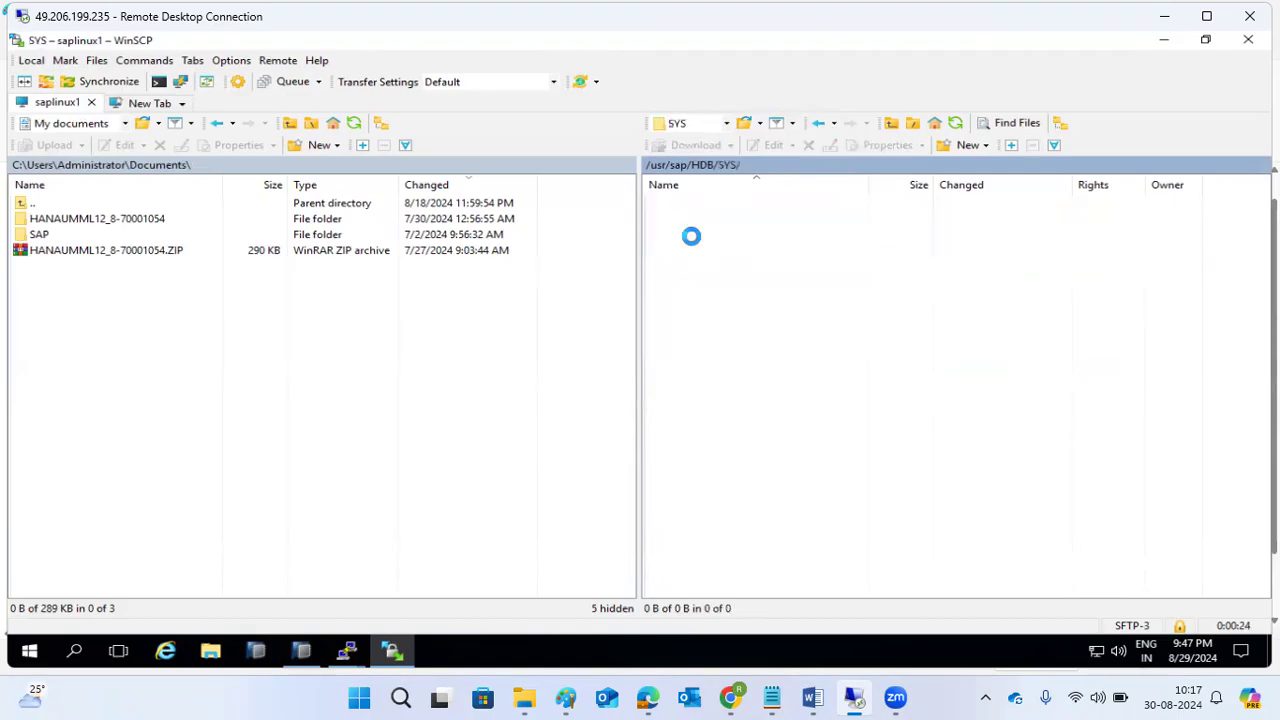
pyautogui.doubleClick(706, 253)
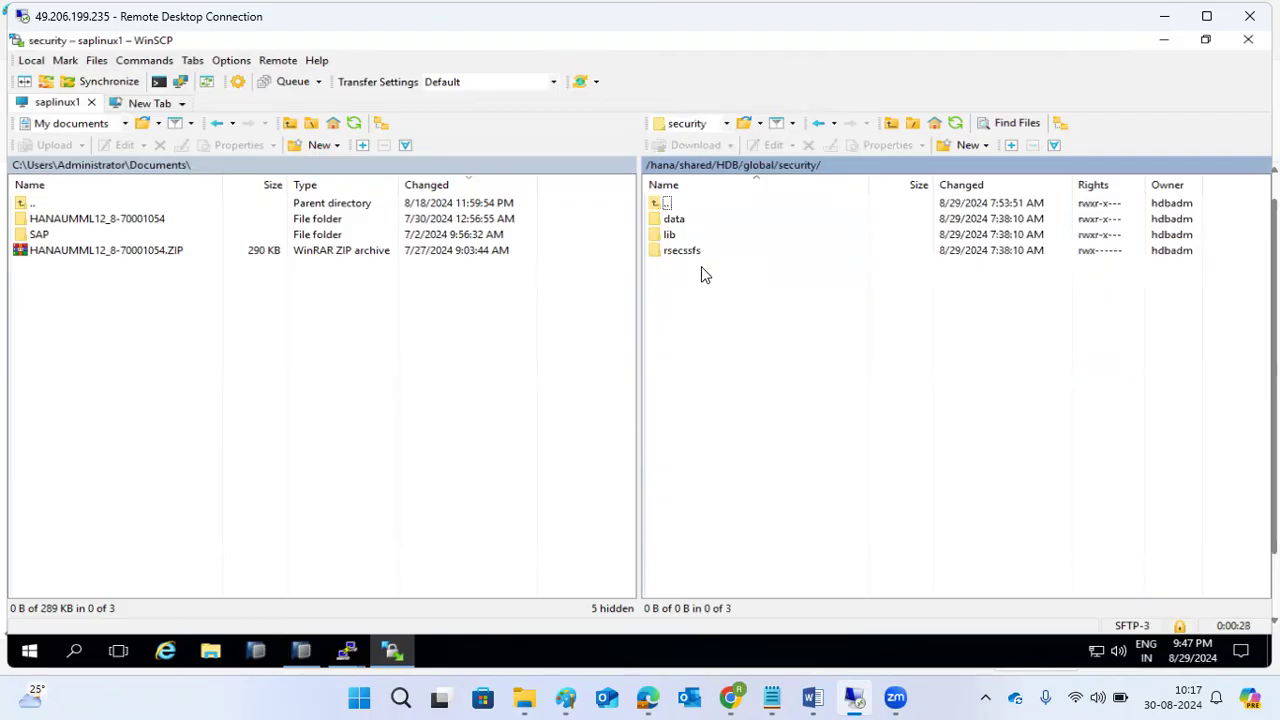
# Browse the data and rsecssfs folders under security, ending inside rsecssfs.
pyautogui.click(682, 222)
pyautogui.doubleClick(684, 229)
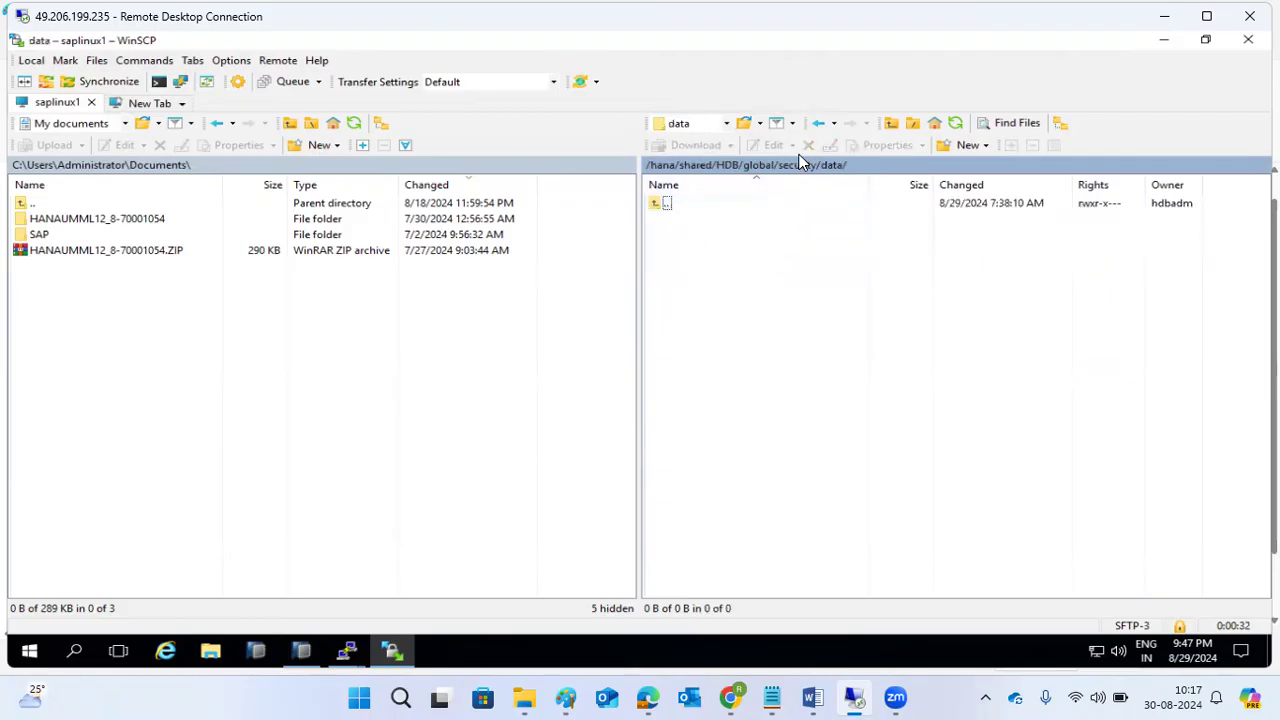
pyautogui.click(818, 122)
pyautogui.click(692, 252)
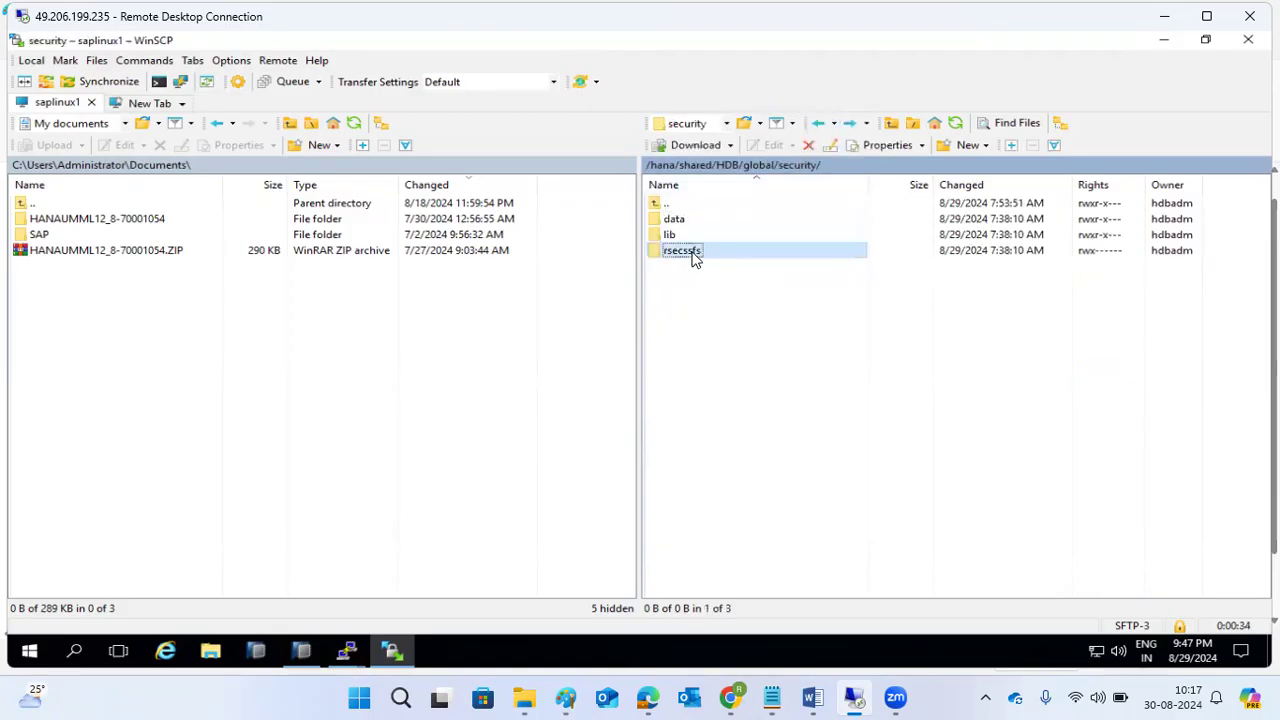
pyautogui.doubleClick(693, 256)
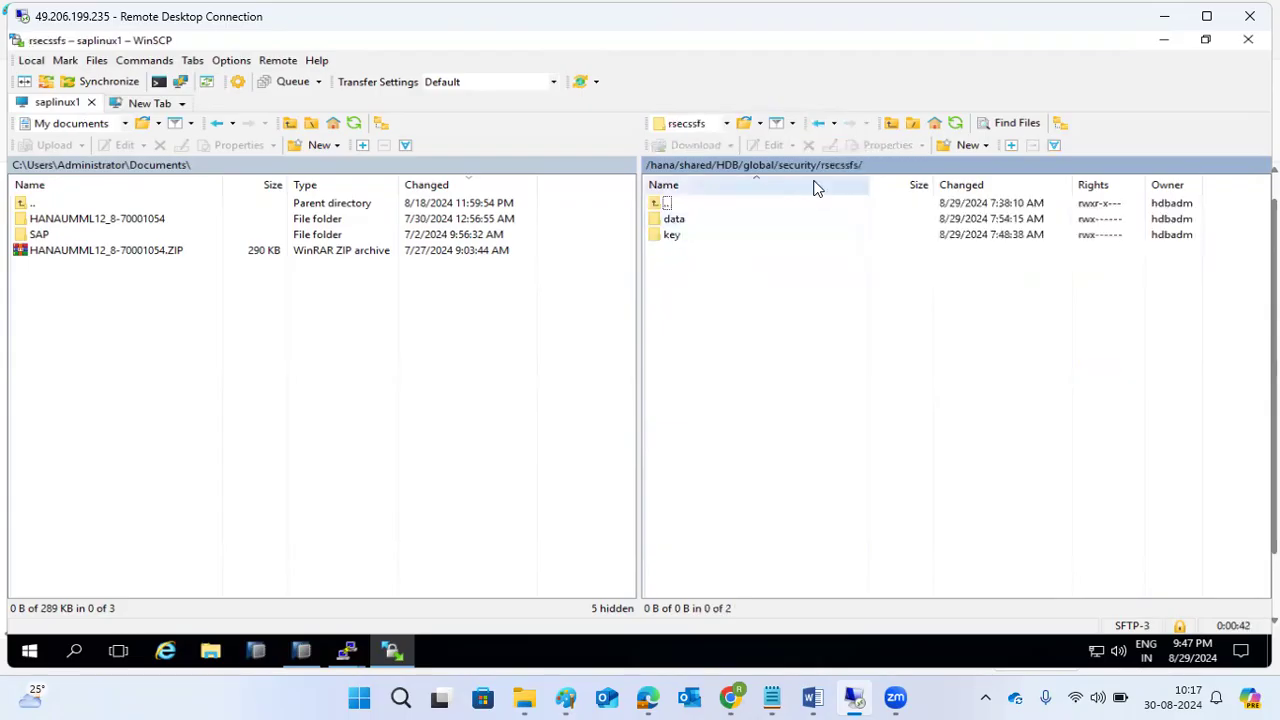
pyautogui.click(818, 123)
pyautogui.doubleClick(682, 221)
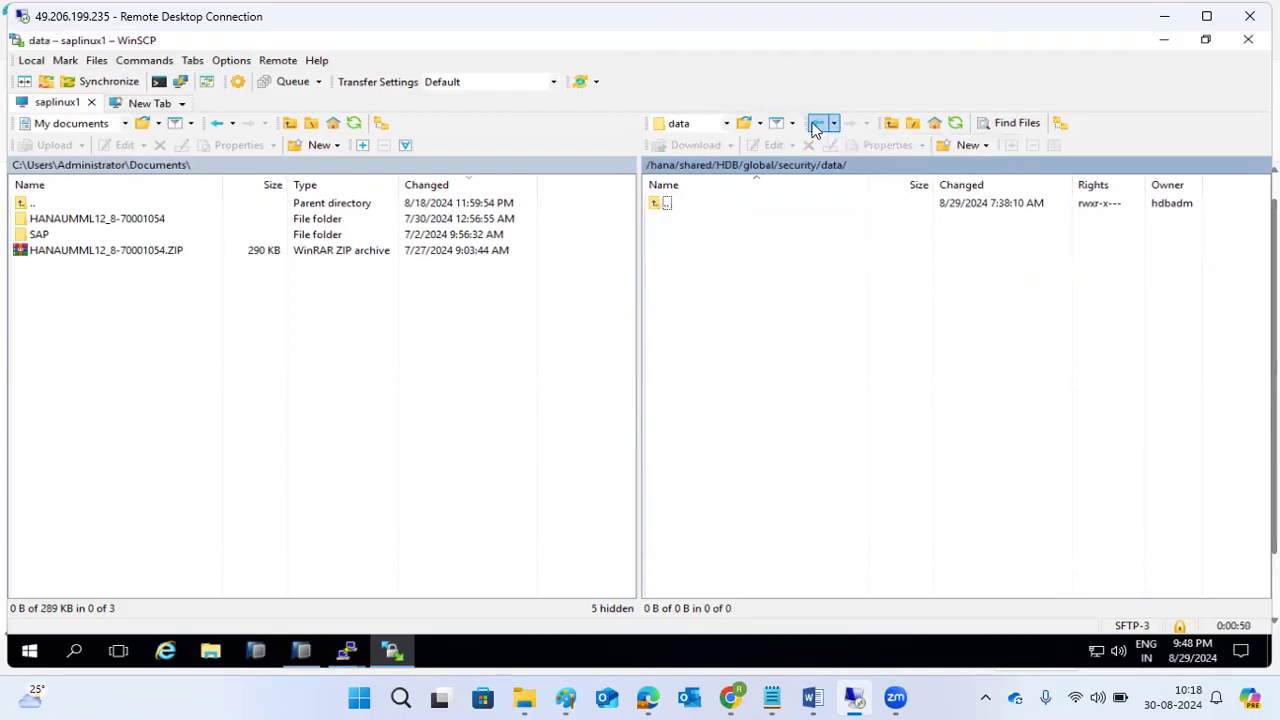
pyautogui.click(816, 125)
pyautogui.doubleClick(677, 250)
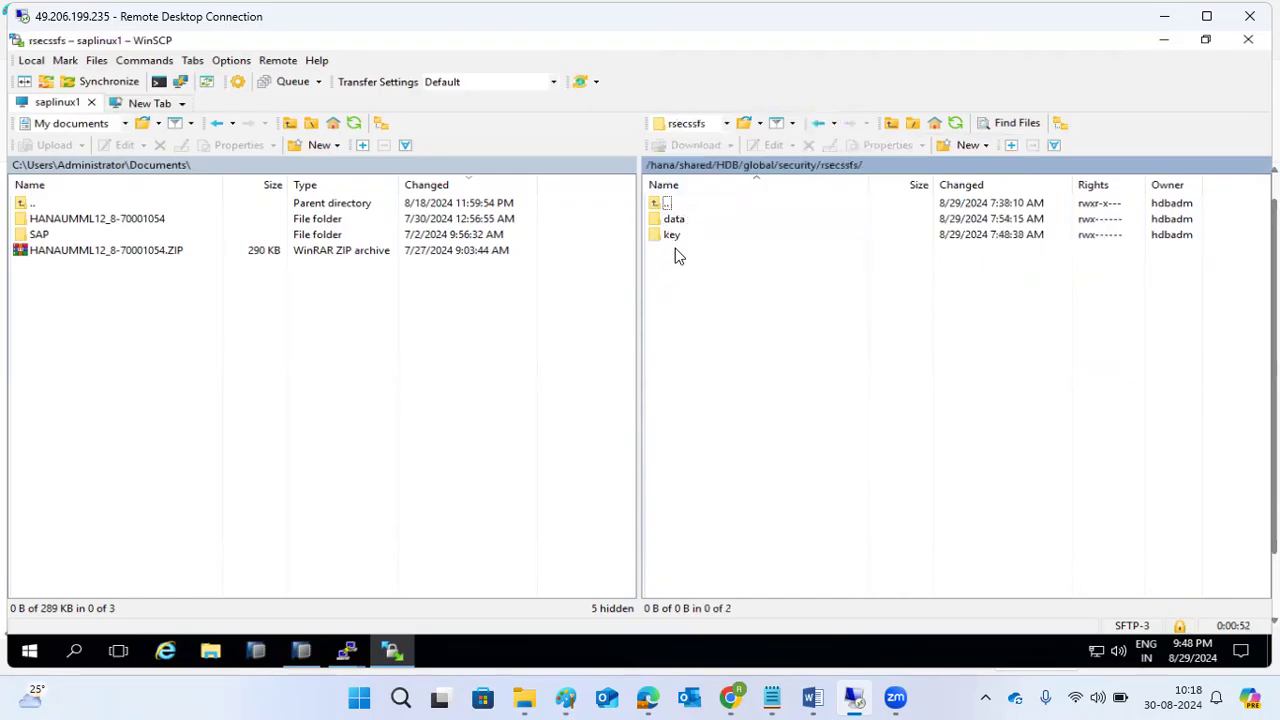
# Show the current remote path and add a text box at the key/data location line in the Paint replication notes.
pyautogui.click(880, 172)
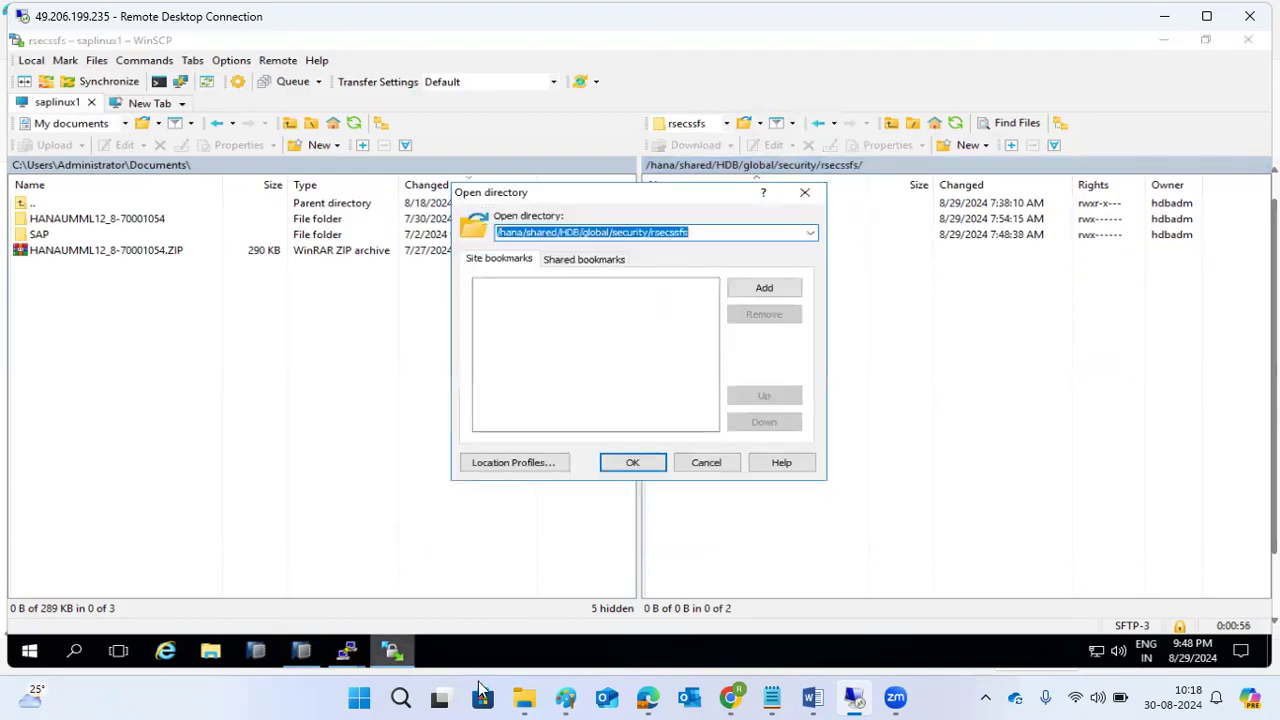
pyautogui.click(565, 698)
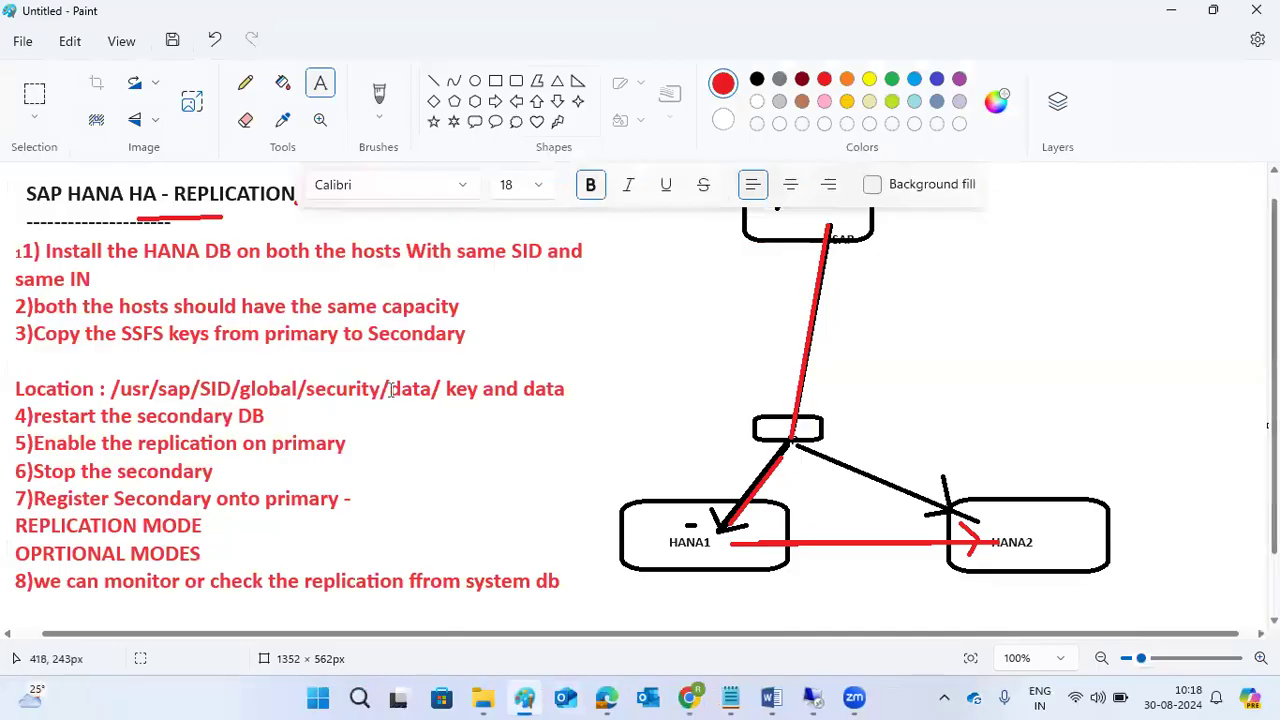
pyautogui.moveTo(392, 389); pyautogui.dragTo(566, 420)
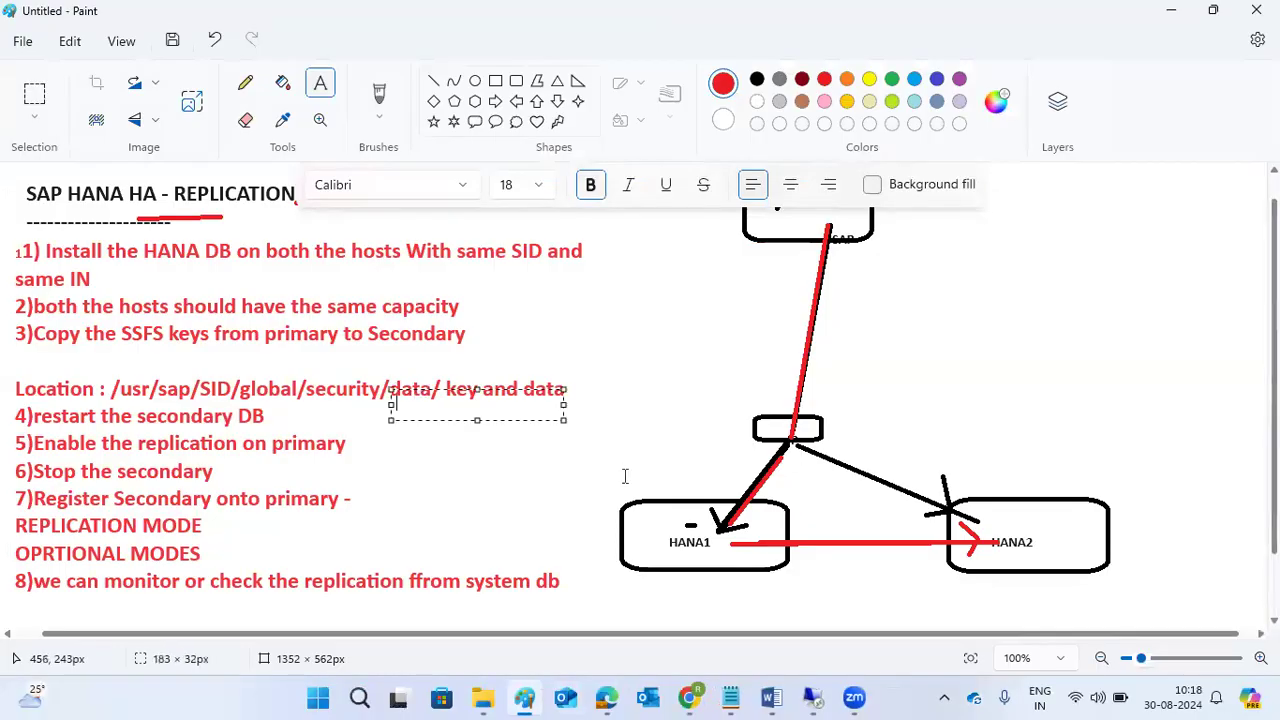
pyautogui.click(811, 692)
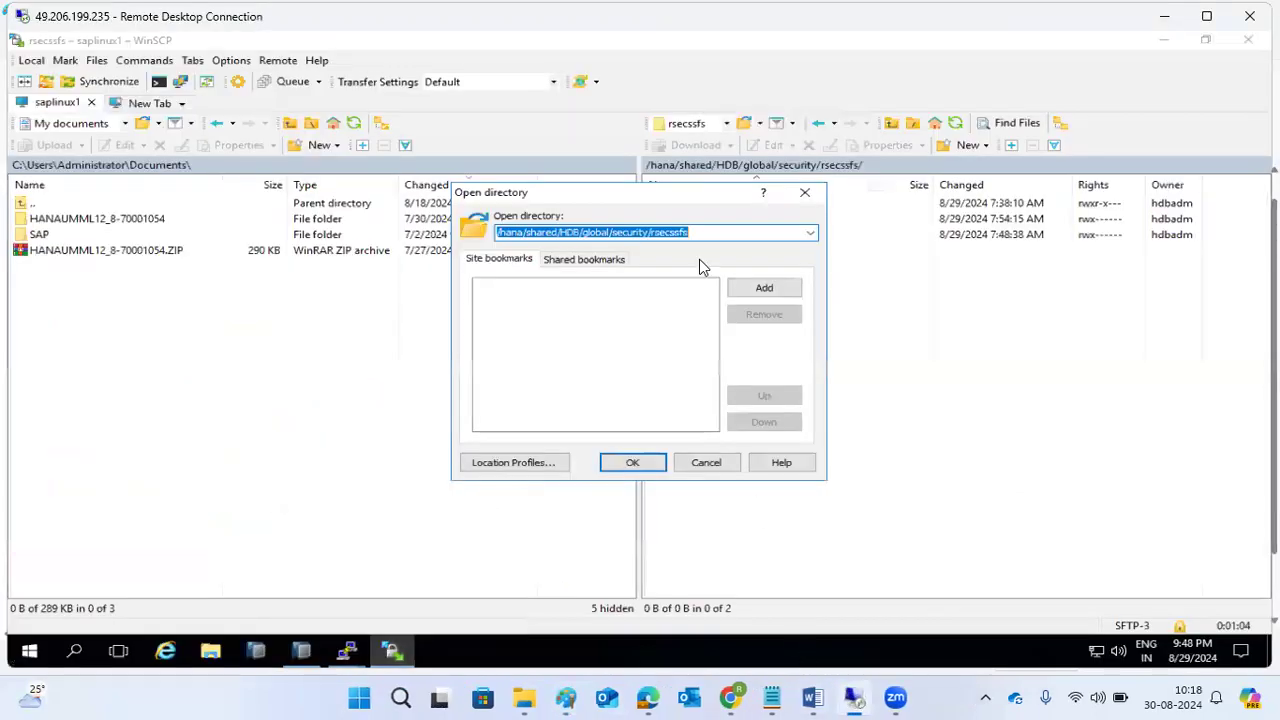
# Close the Open directory prompt, view SSFS_HDB.DAT inside data, and return to rsecssfs.
pyautogui.click(640, 462)
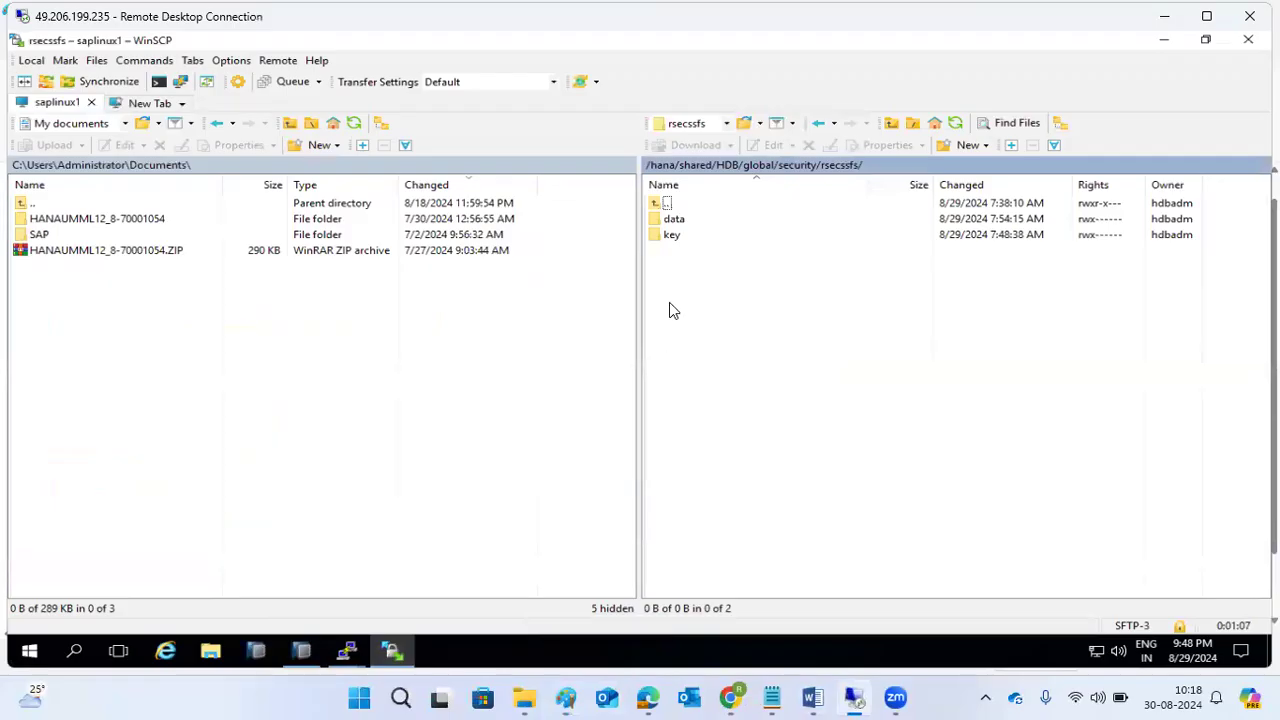
pyautogui.doubleClick(676, 220)
pyautogui.click(816, 124)
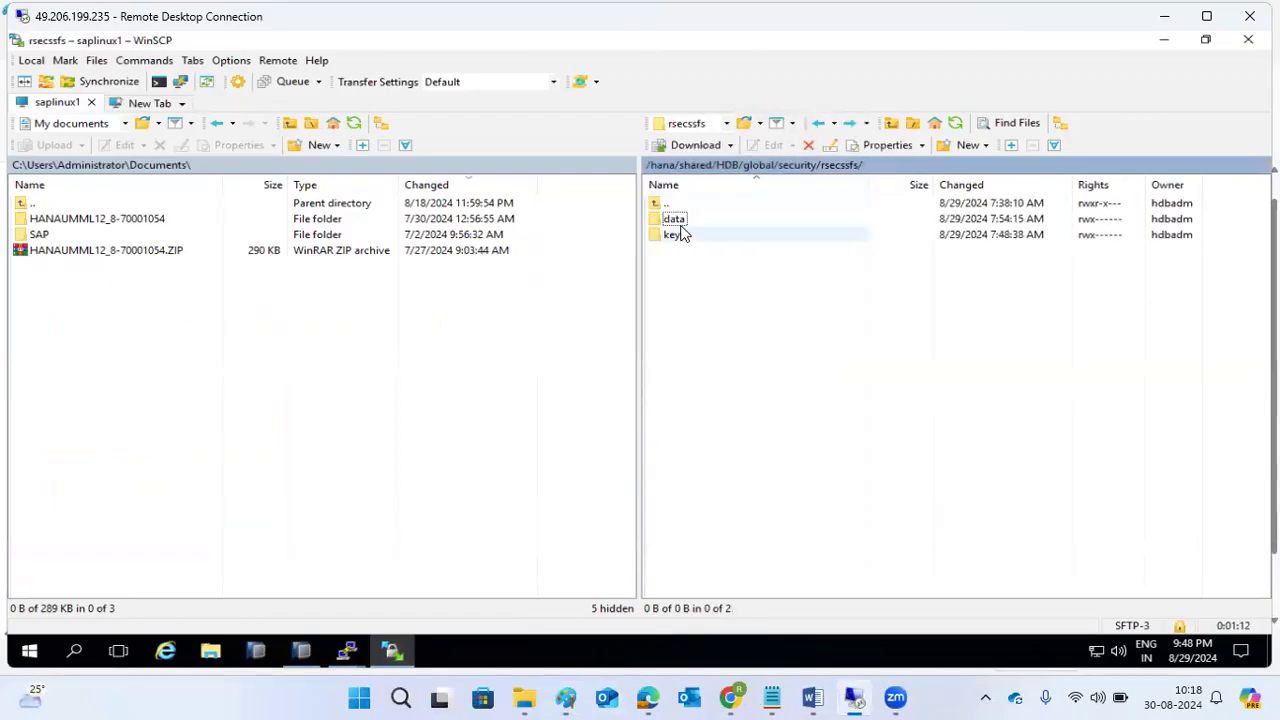
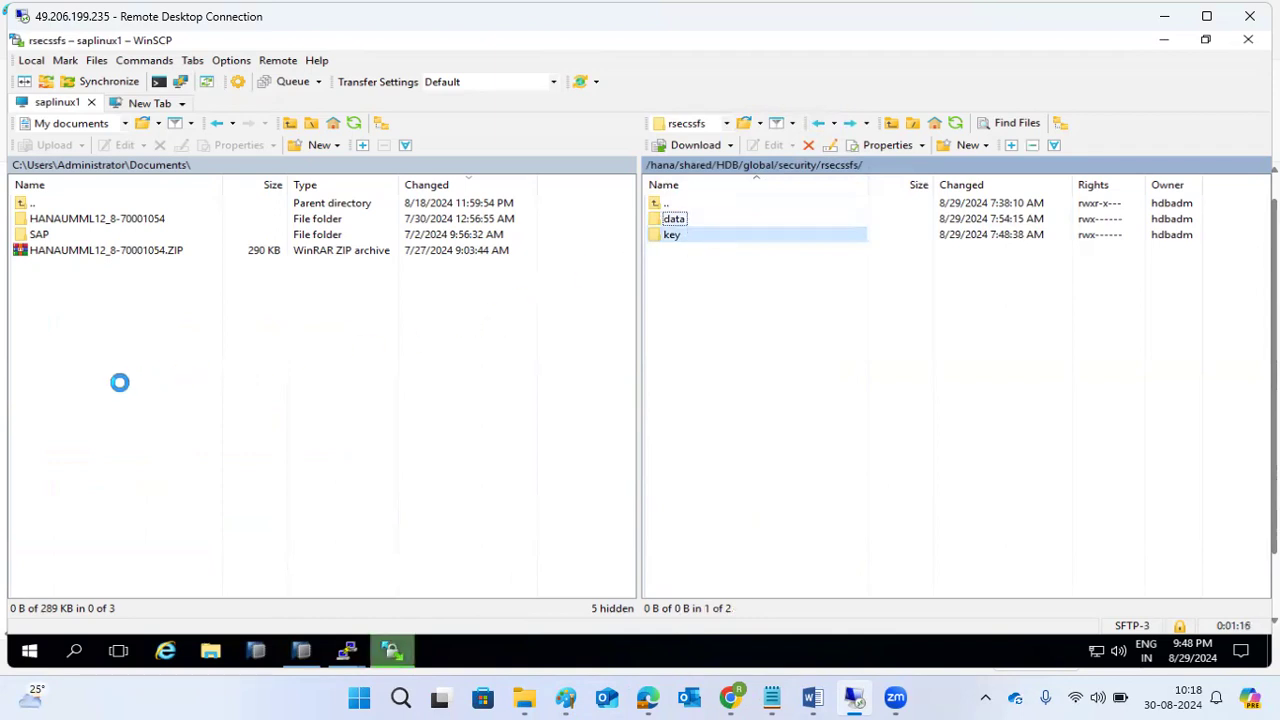
# Open a new WinSCP session to kps4hana, accept the updated host key, and log in as root.
pyautogui.click(128, 108)
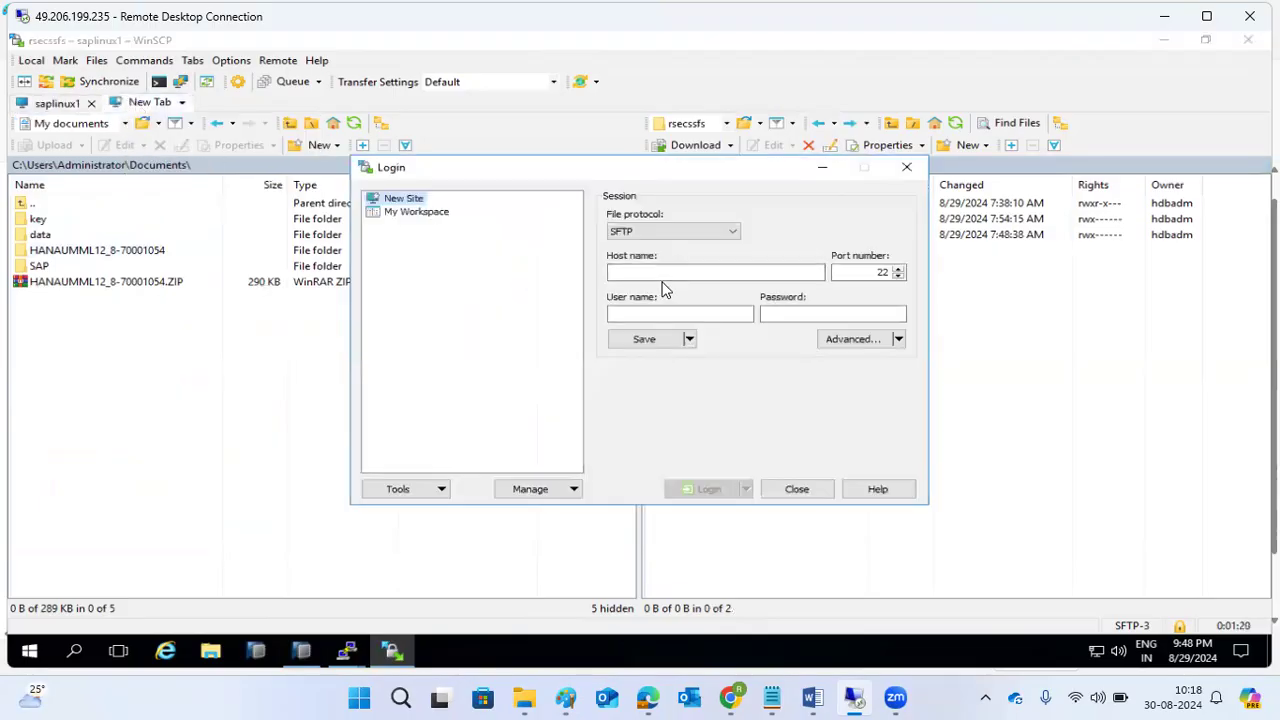
pyautogui.write('kps4hana')
pyautogui.press('Return')
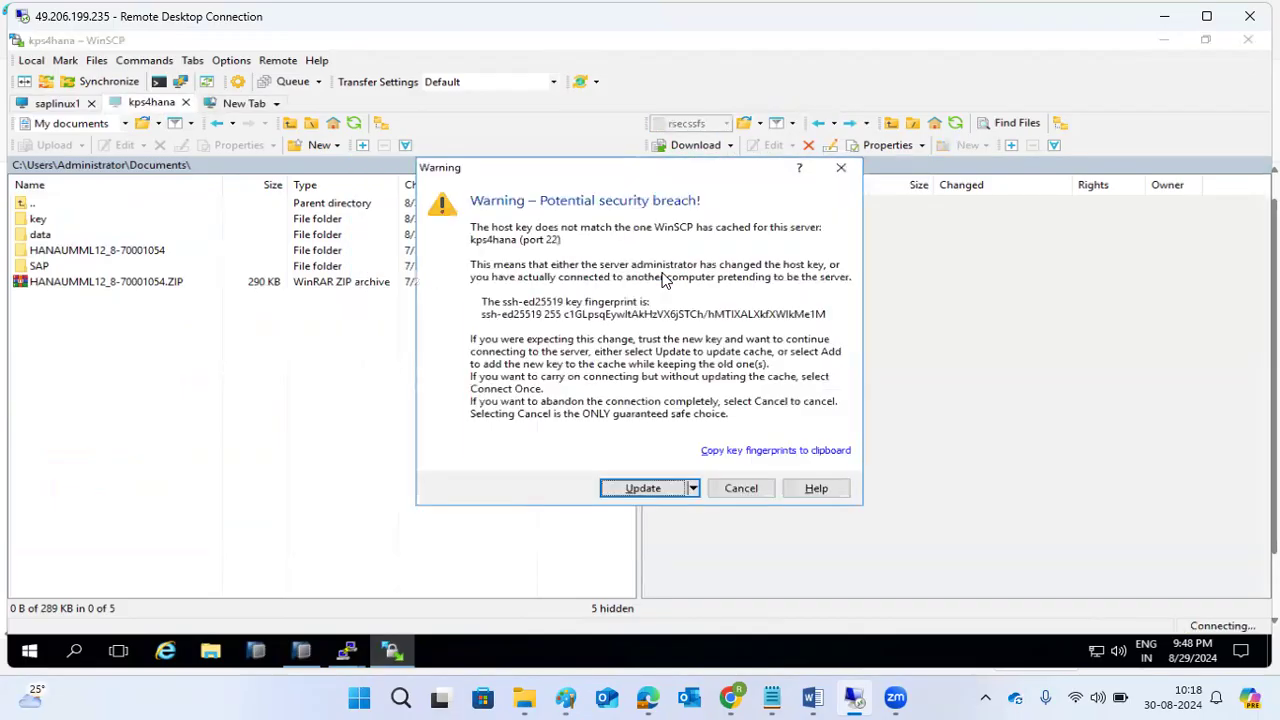
pyautogui.click(629, 489)
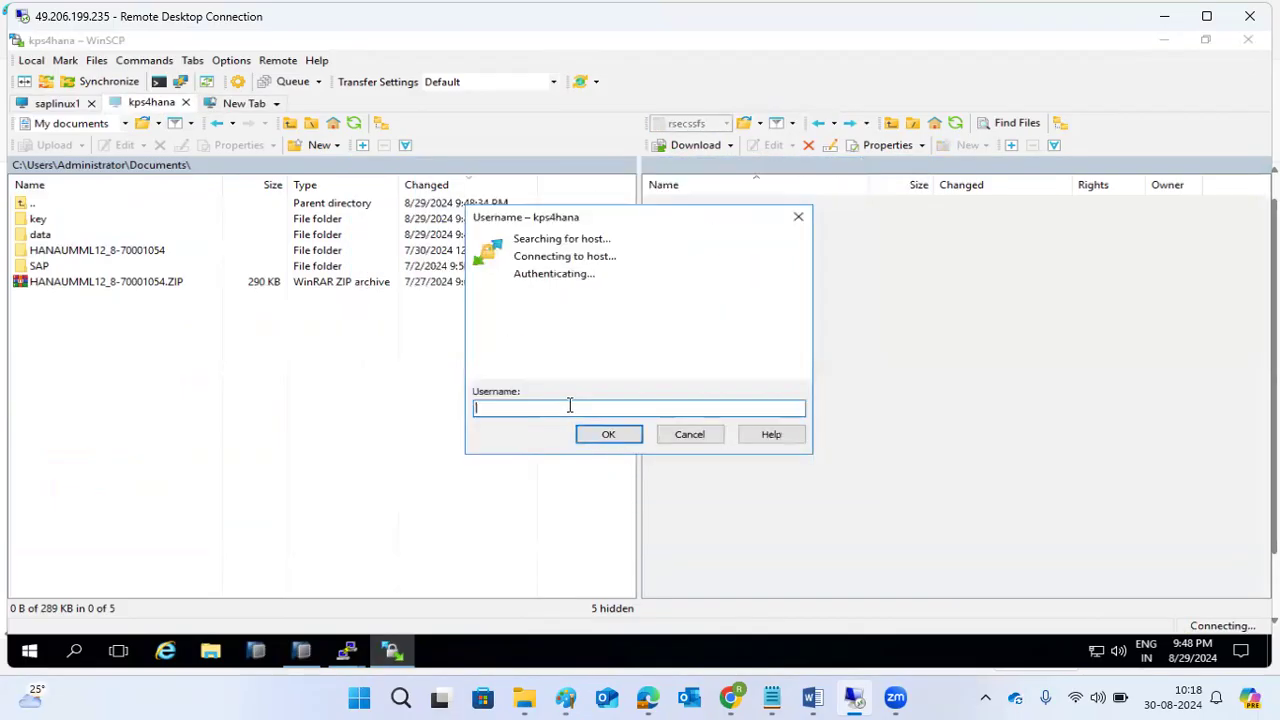
pyautogui.write('root')
pyautogui.press('Return')
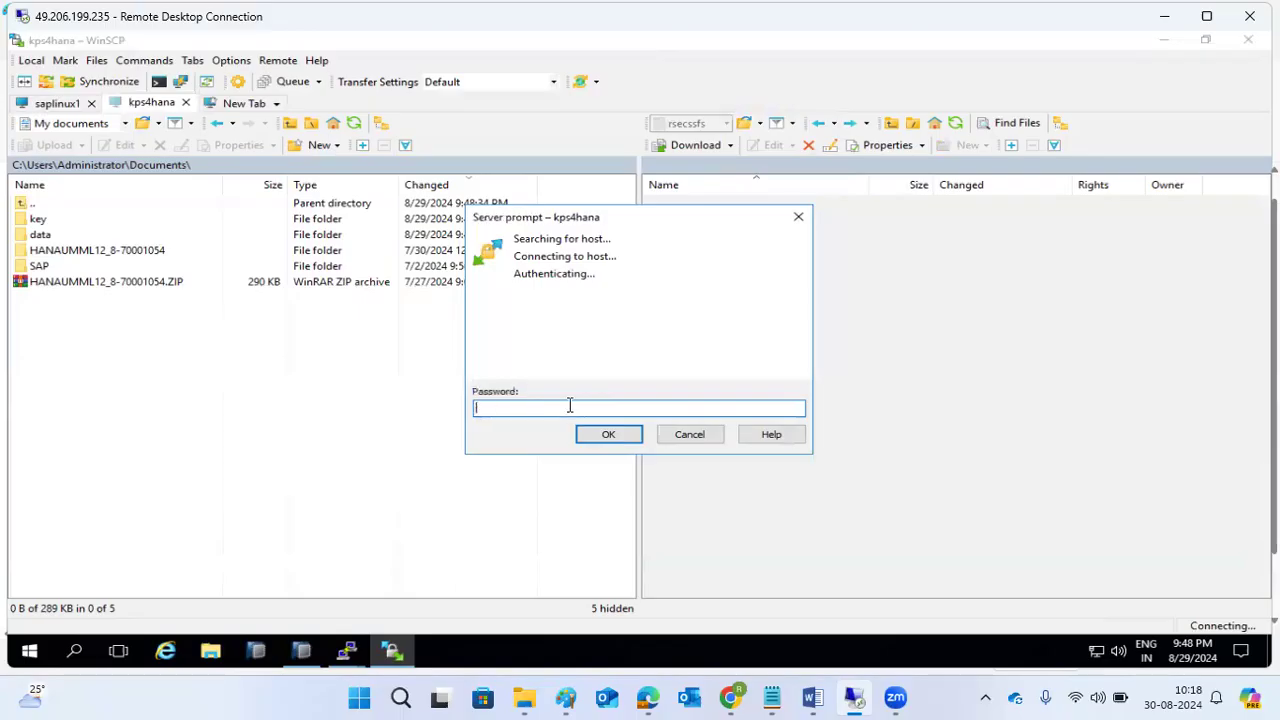
pyautogui.write('**********')
pyautogui.press('Return')
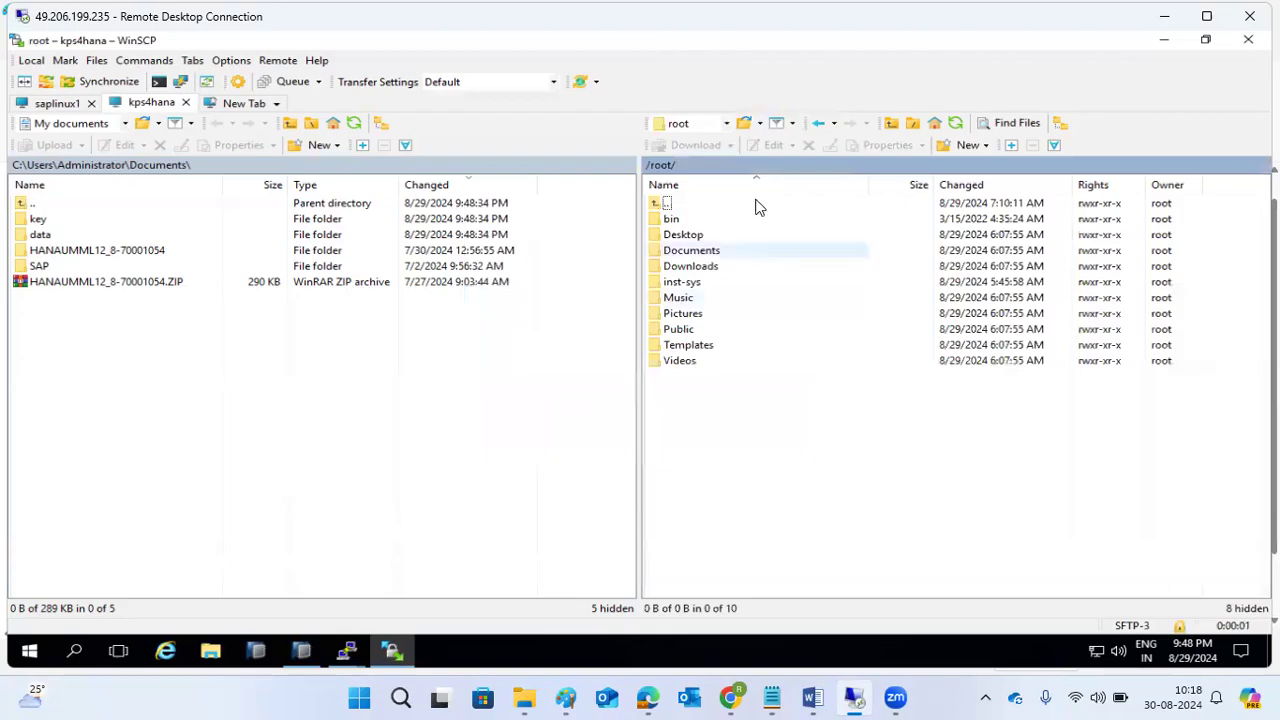
# Browse from /usr/sap/HDB through SYS, global and security into rsecssfs, then return to security.
pyautogui.click(769, 167)
pyautogui.write('/usr/sap')
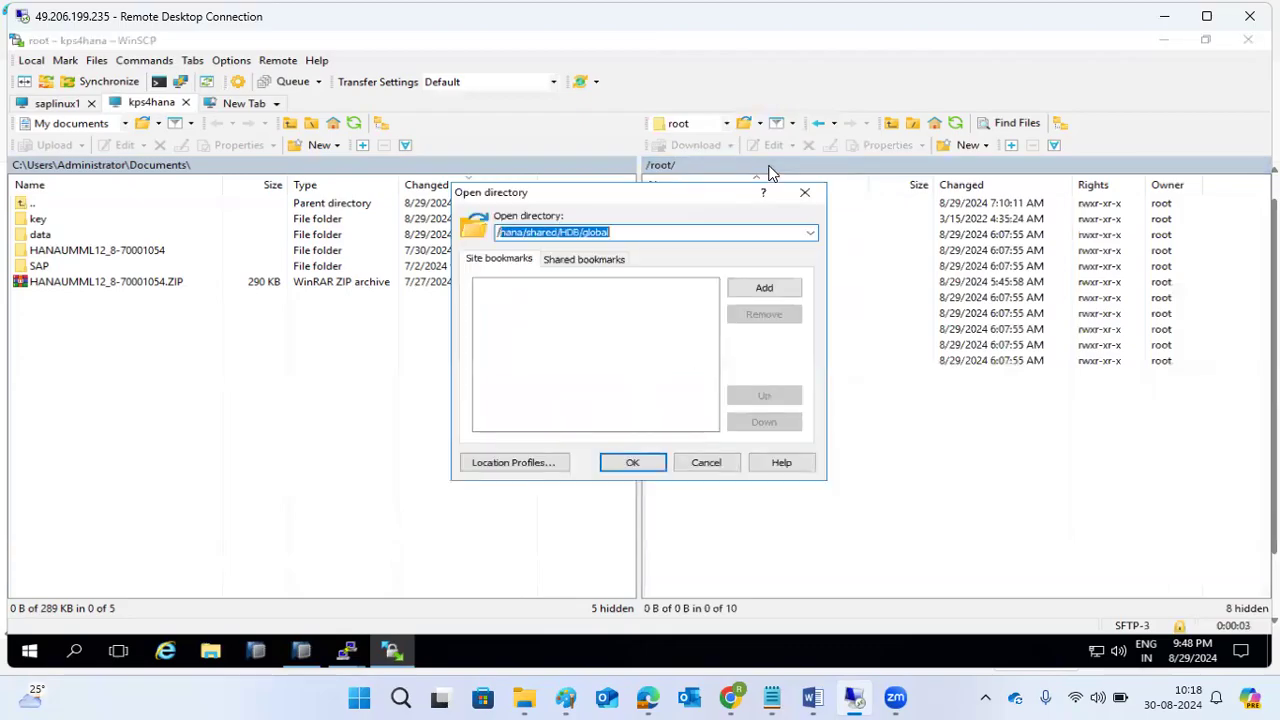
pyautogui.write('/')
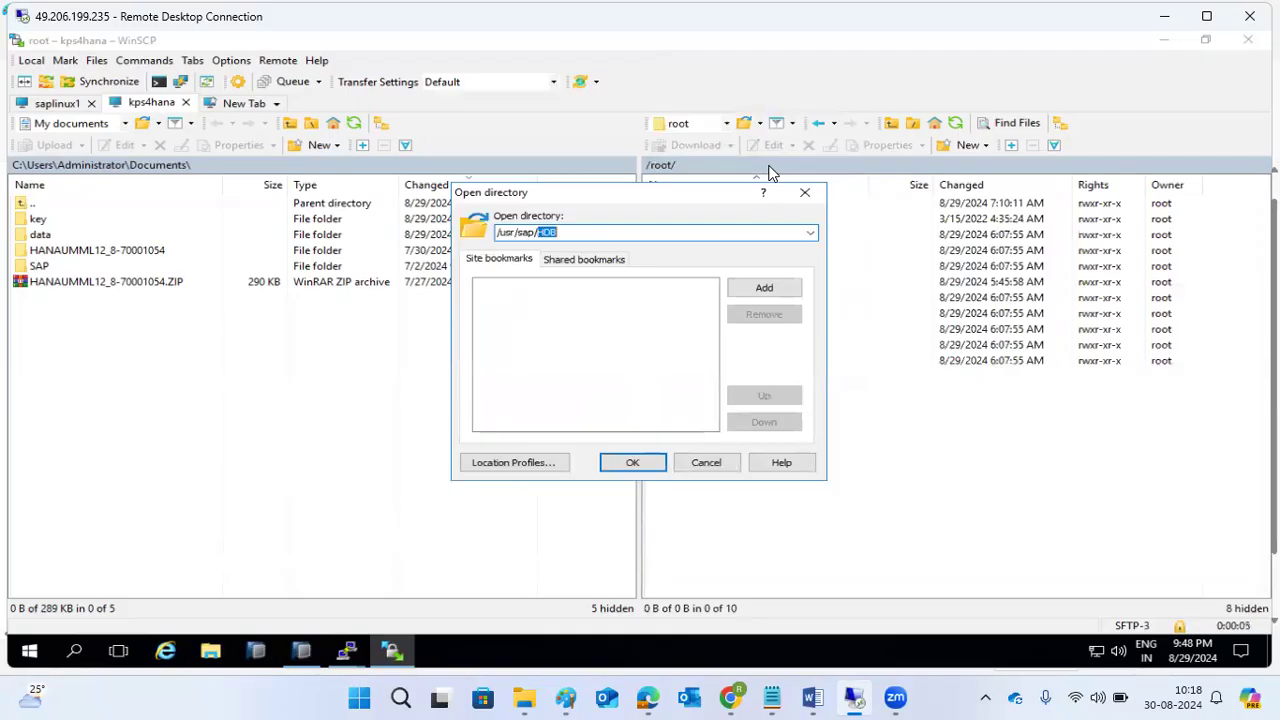
pyautogui.write('HDB')
pyautogui.press('Return')
pyautogui.doubleClick(672, 266)
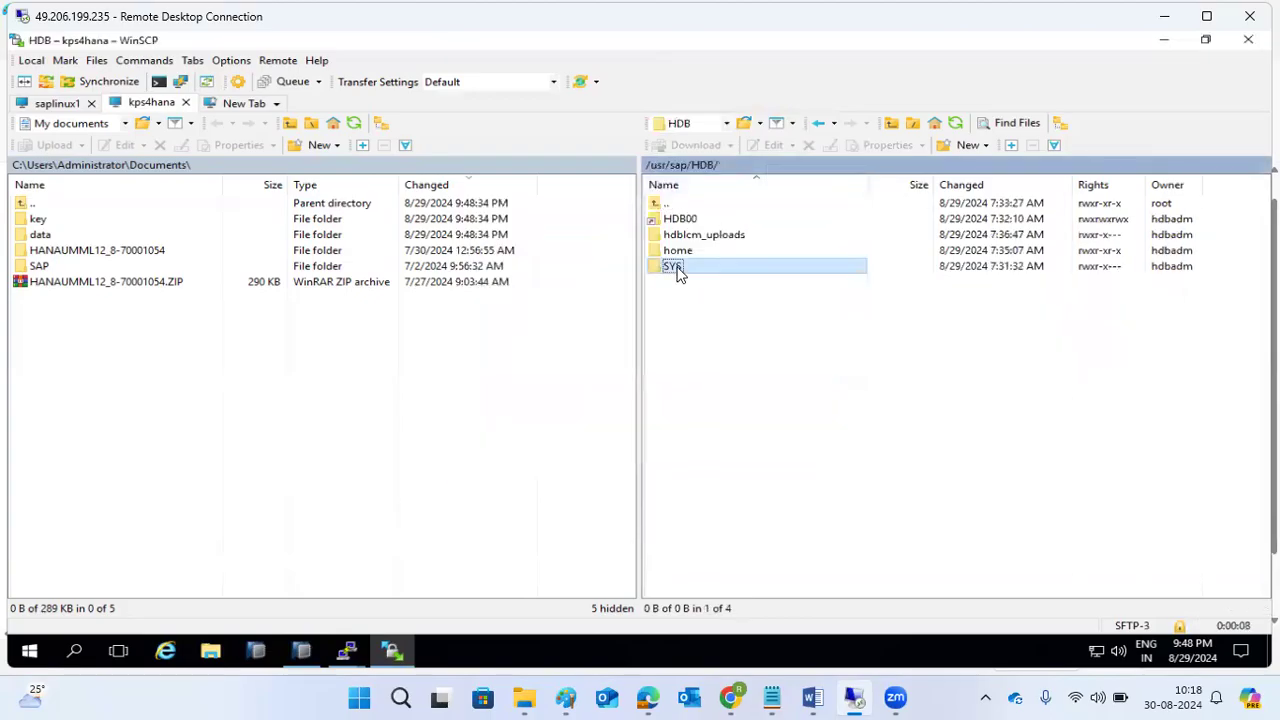
pyautogui.click(679, 235)
pyautogui.doubleClick(679, 237)
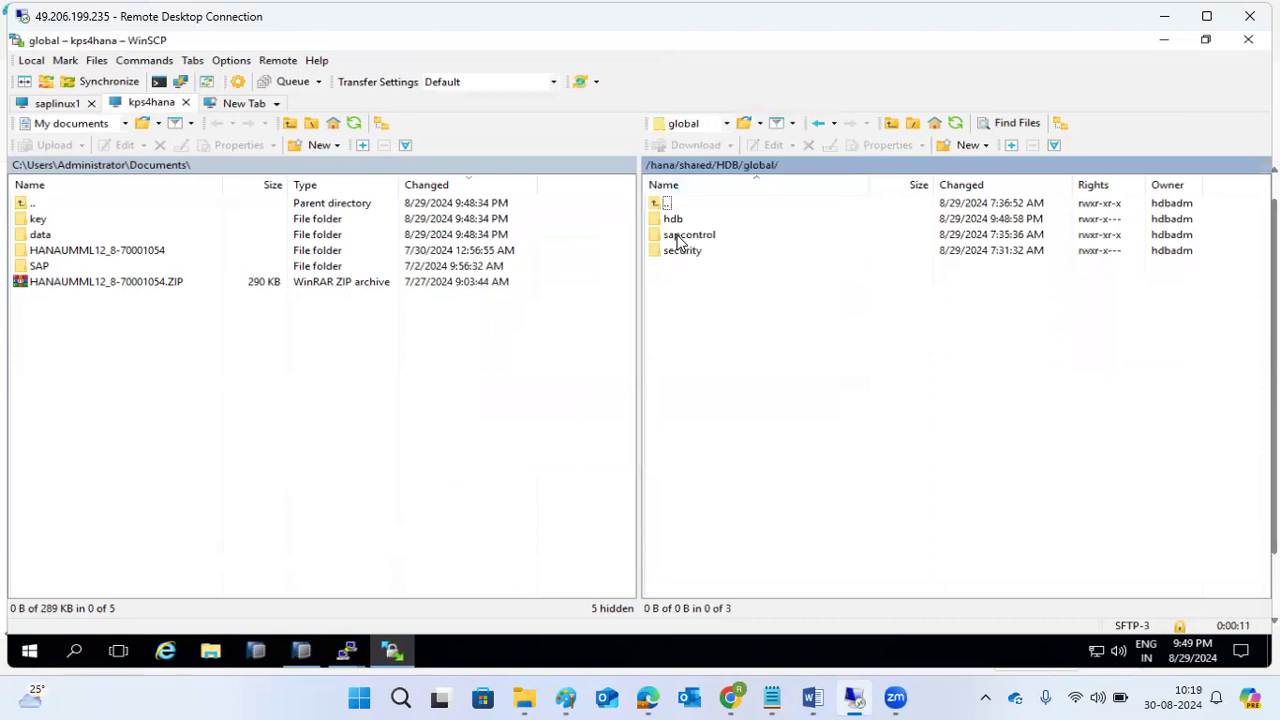
pyautogui.doubleClick(693, 252)
pyautogui.doubleClick(701, 250)
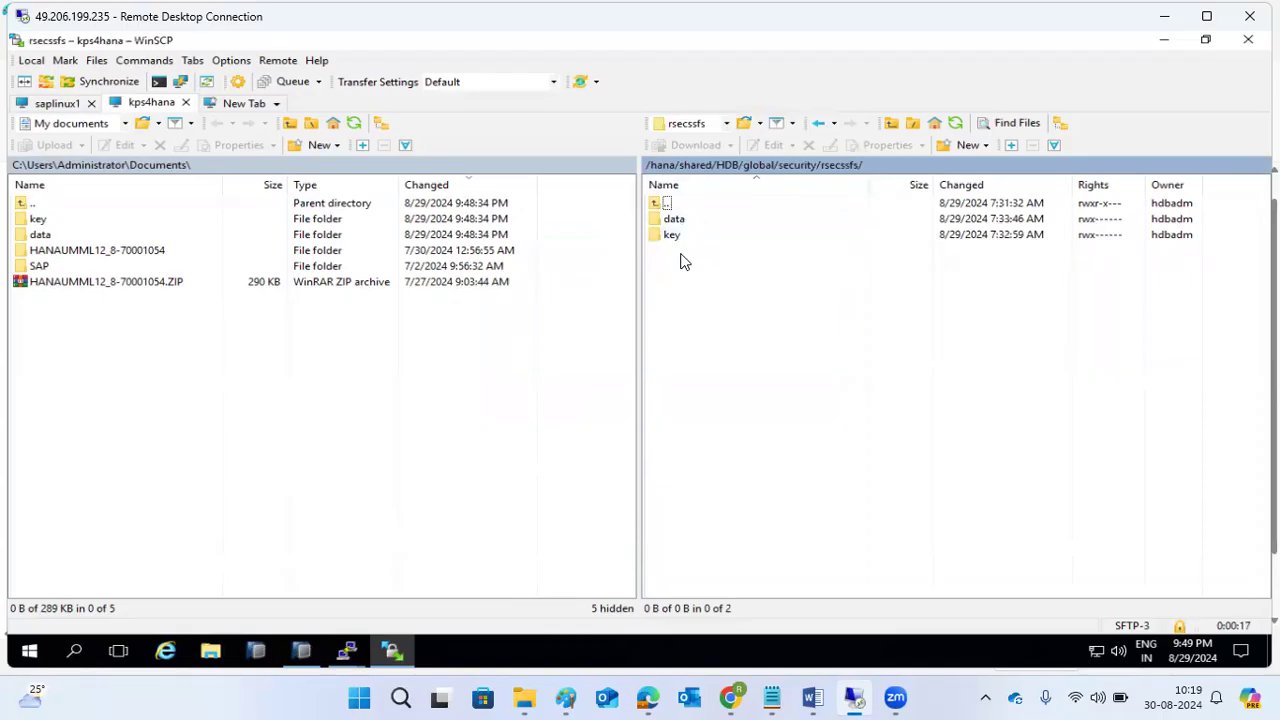
pyautogui.click(818, 122)
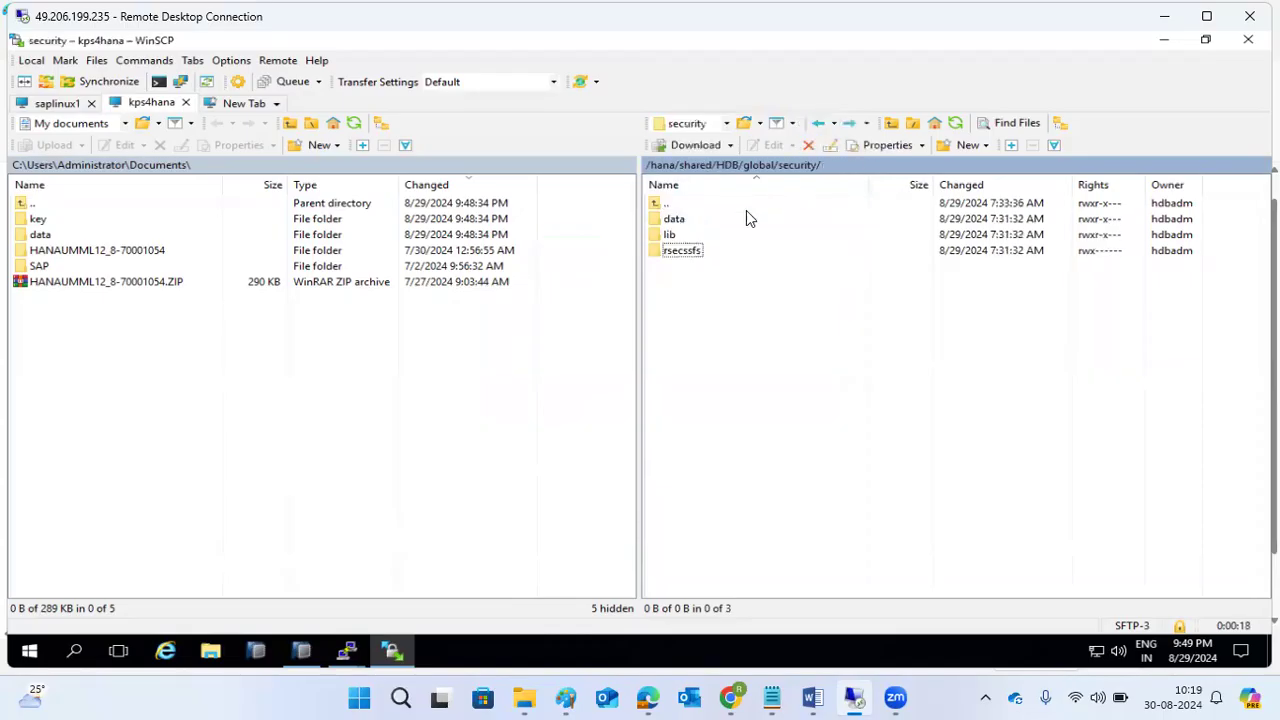
pyautogui.rightClick(682, 251)
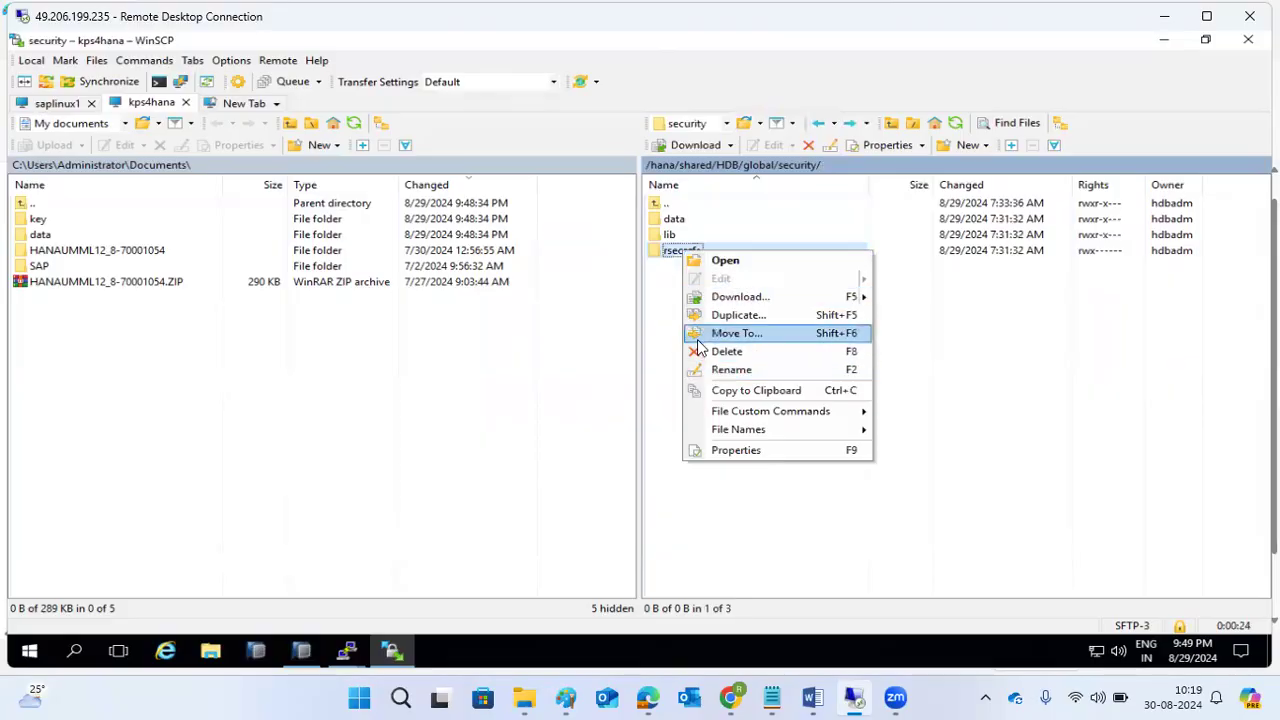
# Inside rsecssfs, append _old to the data and key folder names.
pyautogui.click(661, 288)
pyautogui.doubleClick(676, 252)
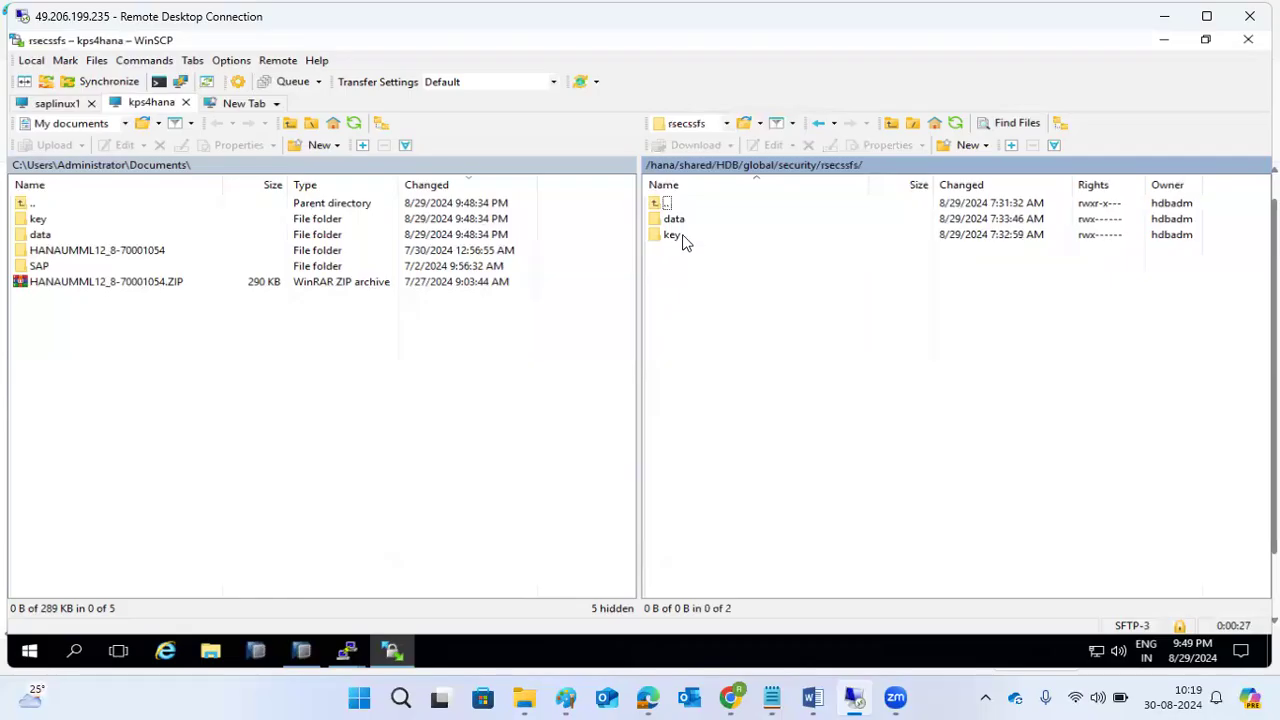
pyautogui.rightClick(678, 220)
pyautogui.click(752, 342)
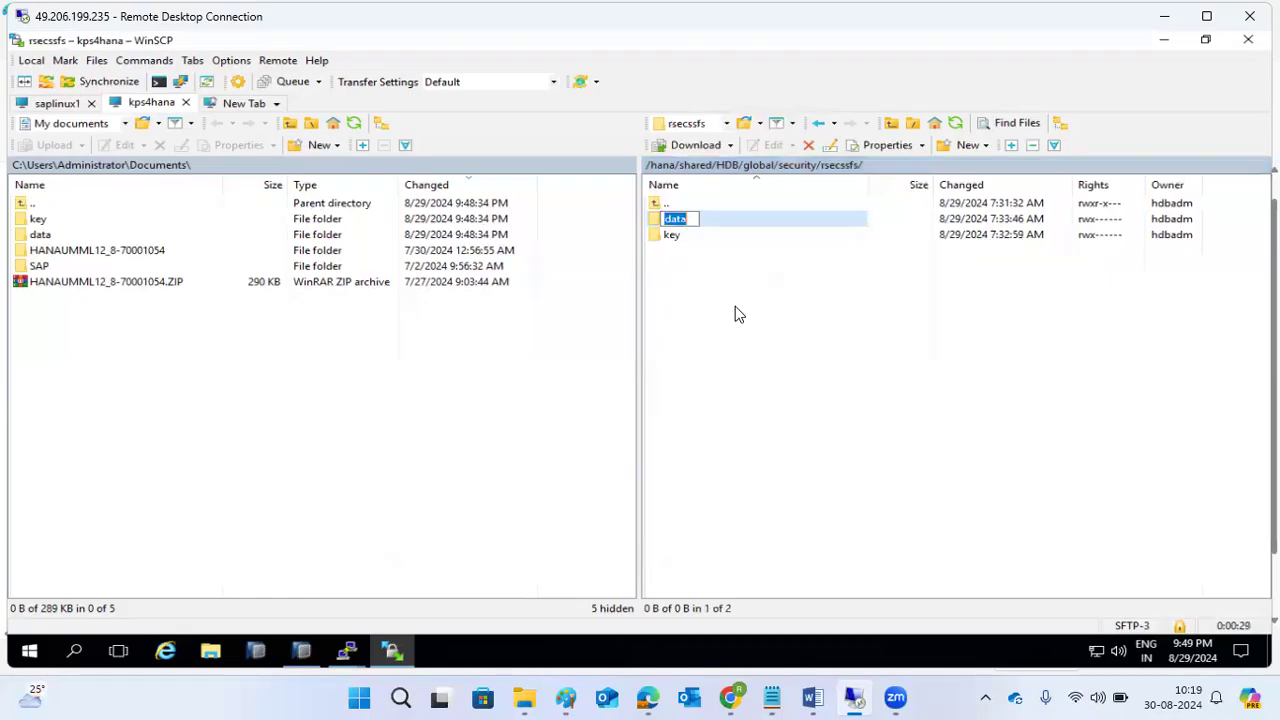
pyautogui.click(695, 213)
pyautogui.write('_old')
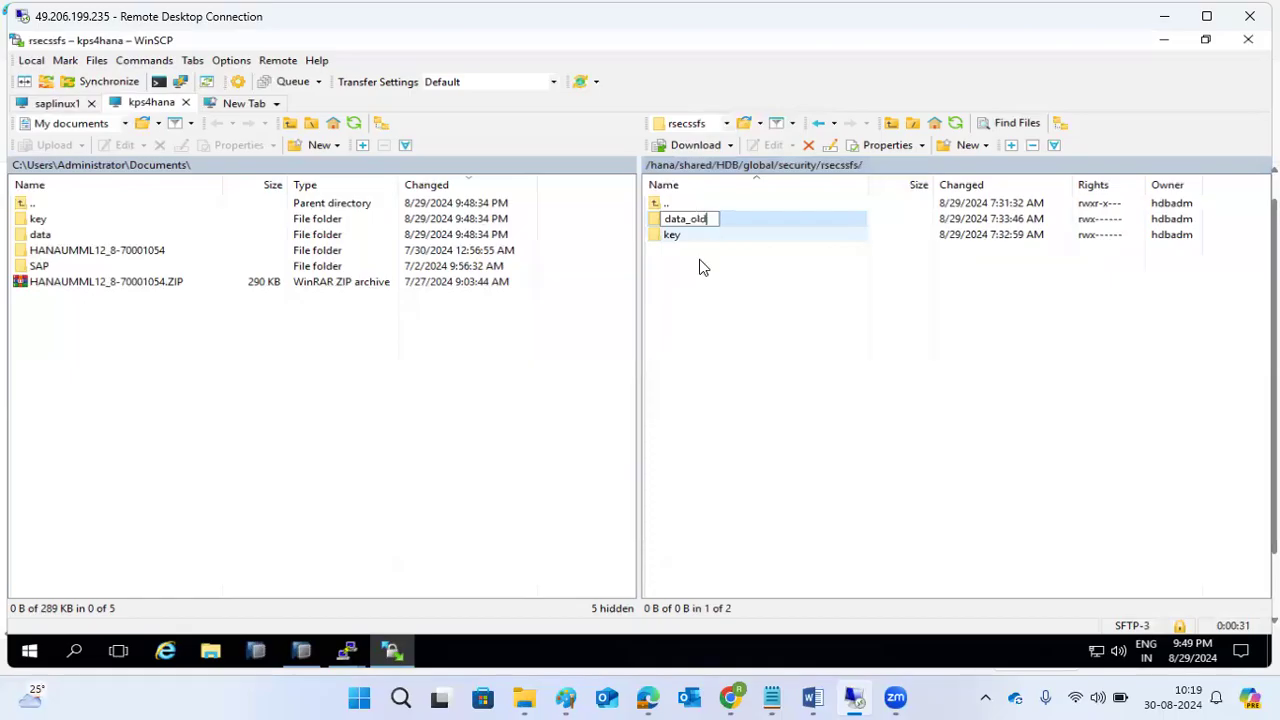
pyautogui.click(703, 363)
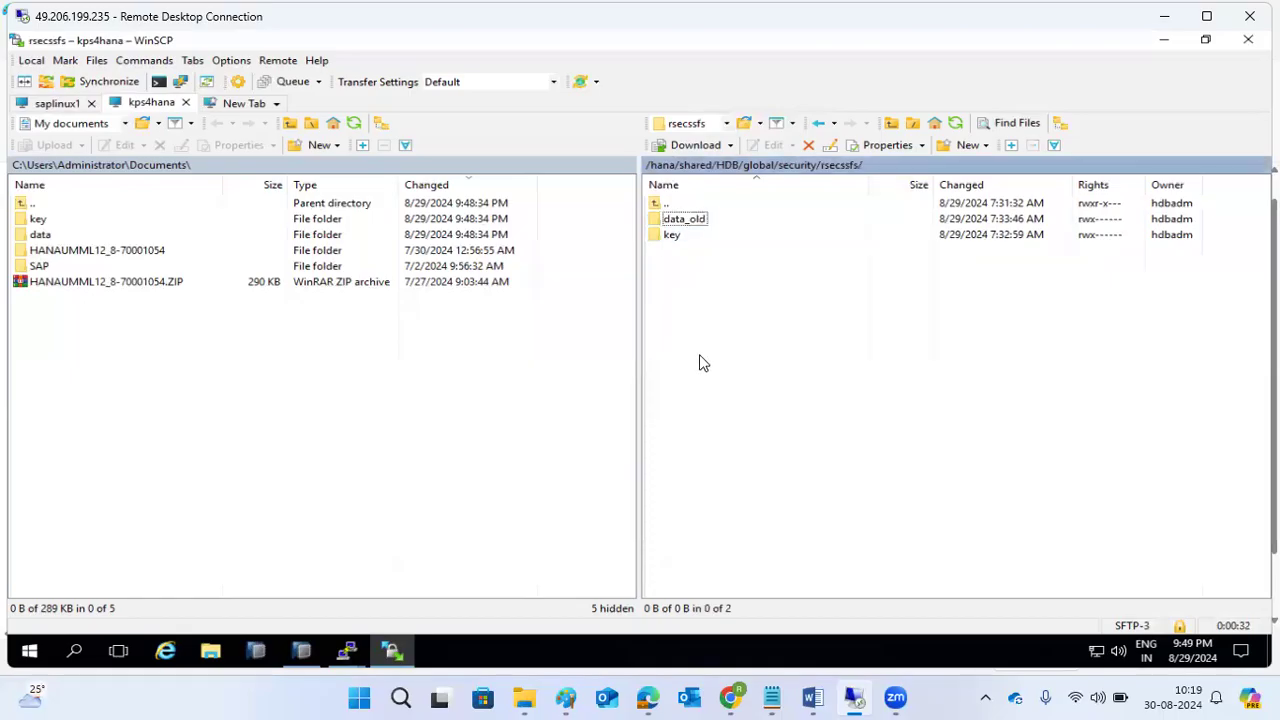
pyautogui.rightClick(676, 239)
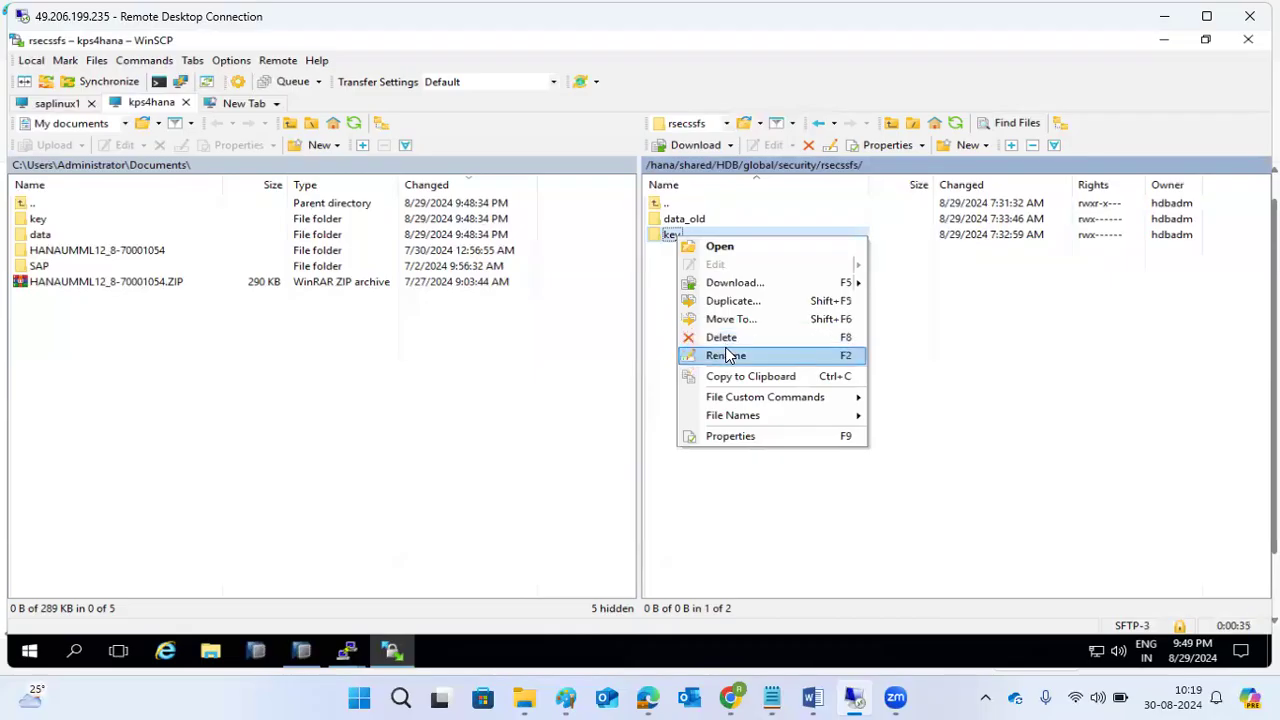
pyautogui.click(726, 355)
pyautogui.click(689, 238)
pyautogui.write('_old')
pyautogui.click(688, 320)
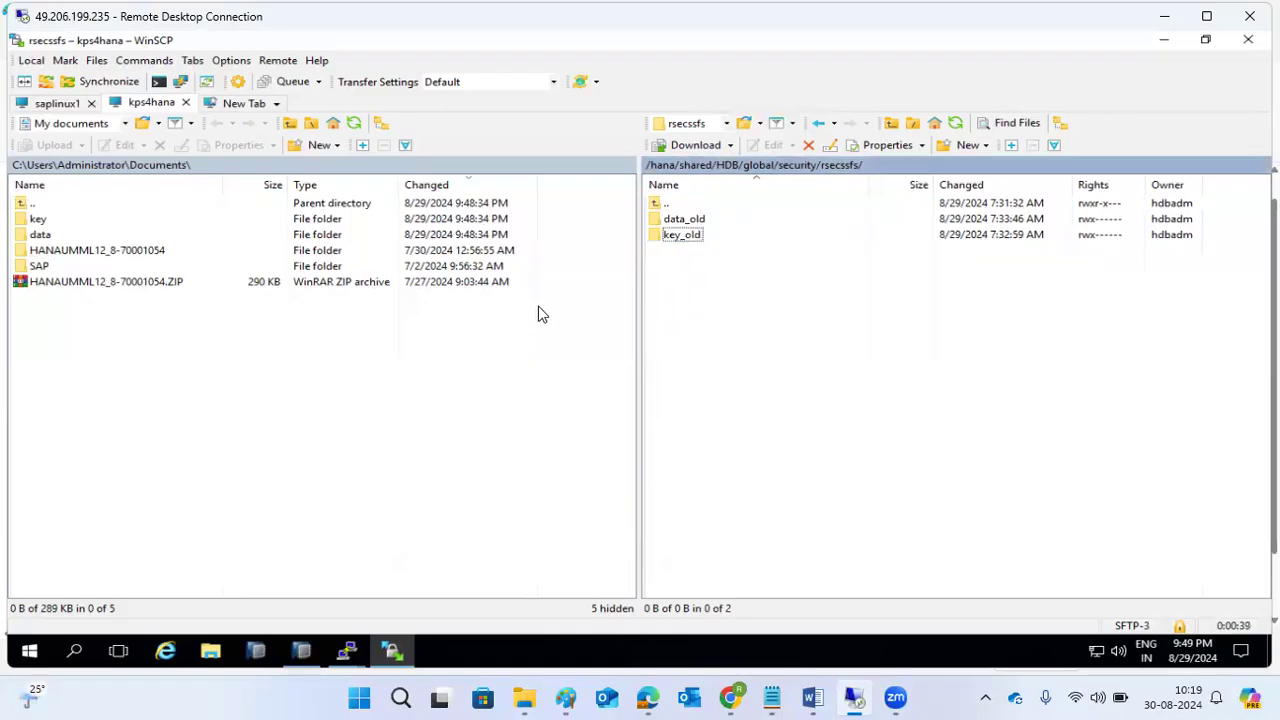
# Drag the local key and data folders into the remote rsecssfs folder.
pyautogui.click(38, 220)
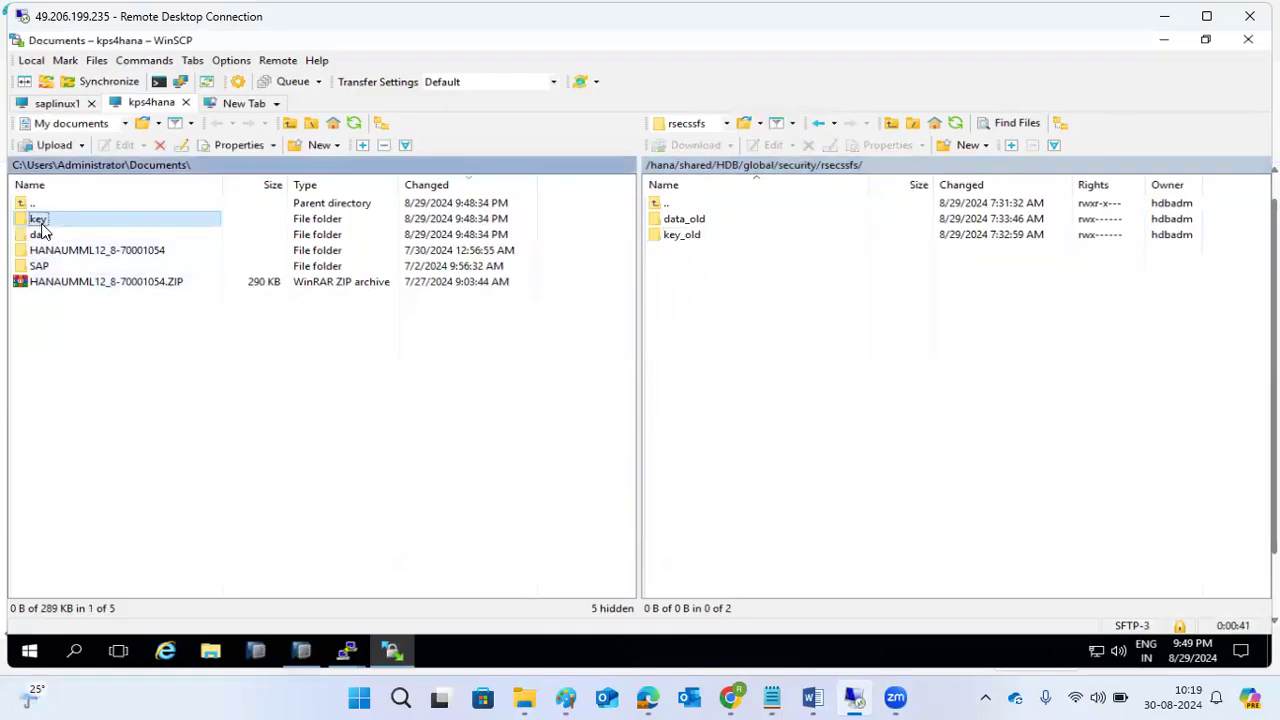
pyautogui.keyDown('ctrl'); pyautogui.click(45, 236); pyautogui.keyUp('ctrl')
pyautogui.moveTo(70, 233); pyautogui.dragTo(786, 354)
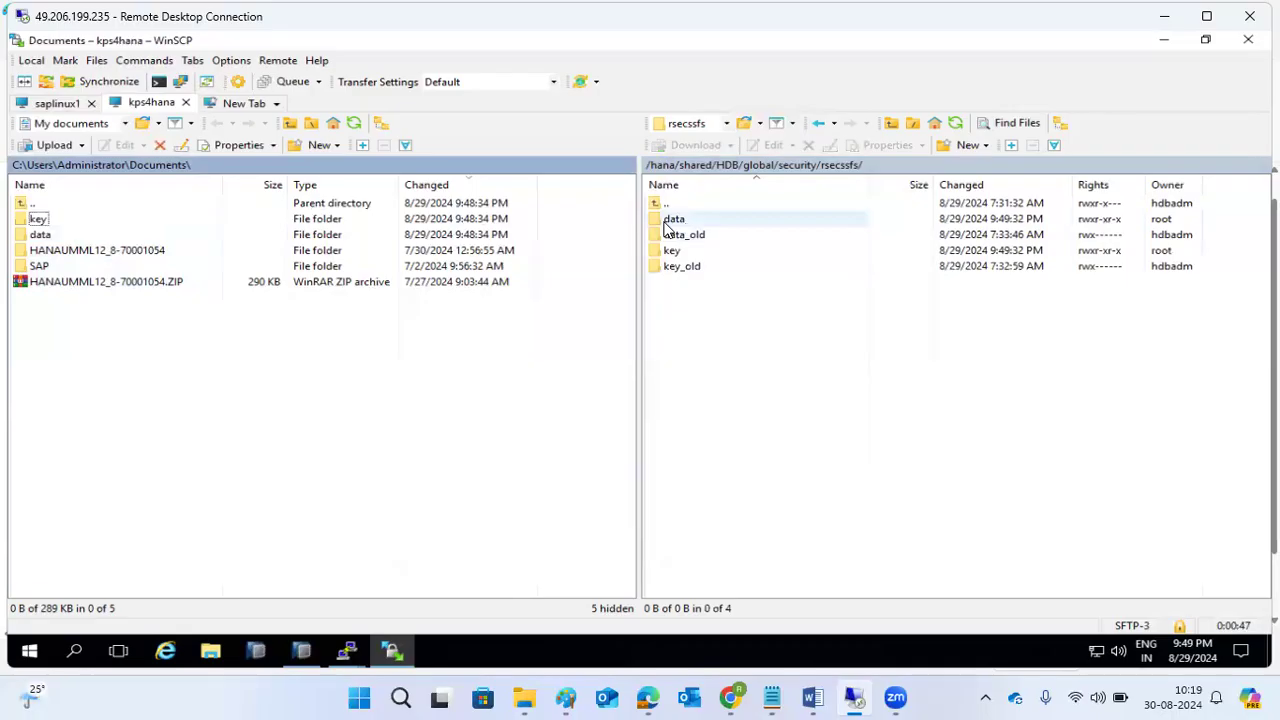
pyautogui.click(346, 651)
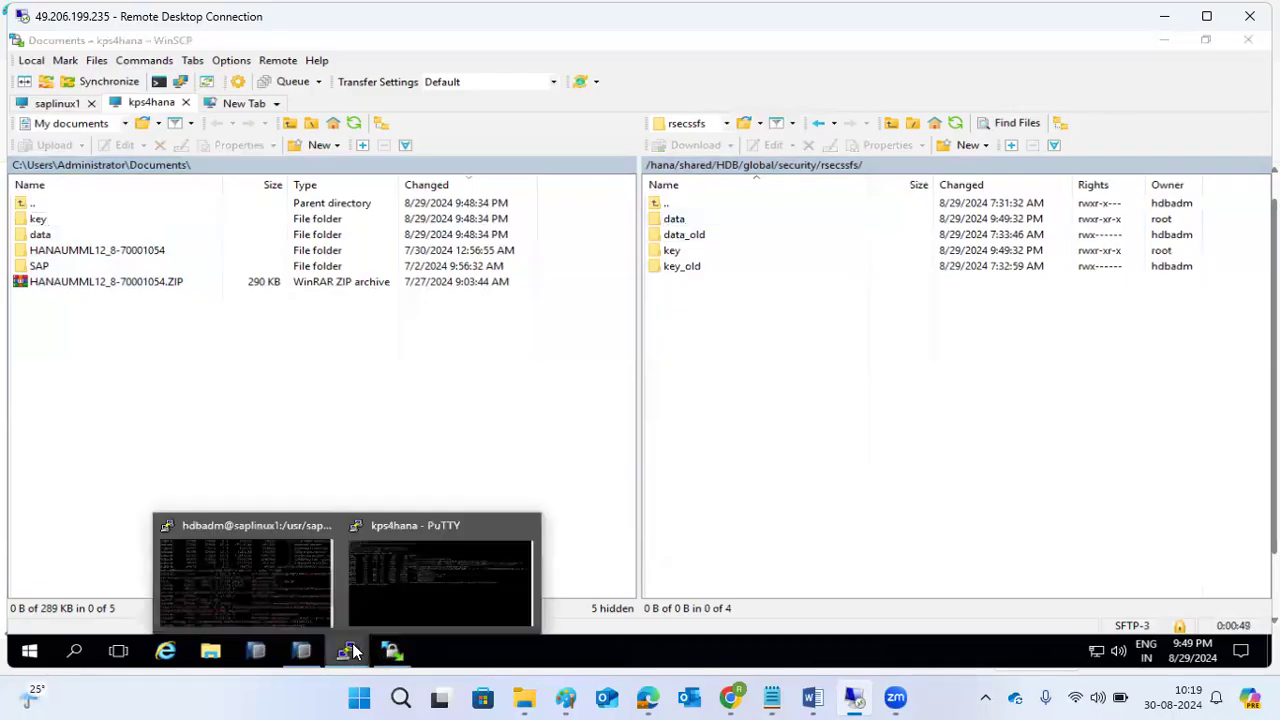
# On the kps4hana terminal, run HDB stop, HDB start, then HDB info to list services.
pyautogui.click(429, 576)
pyautogui.write('HDB stop')
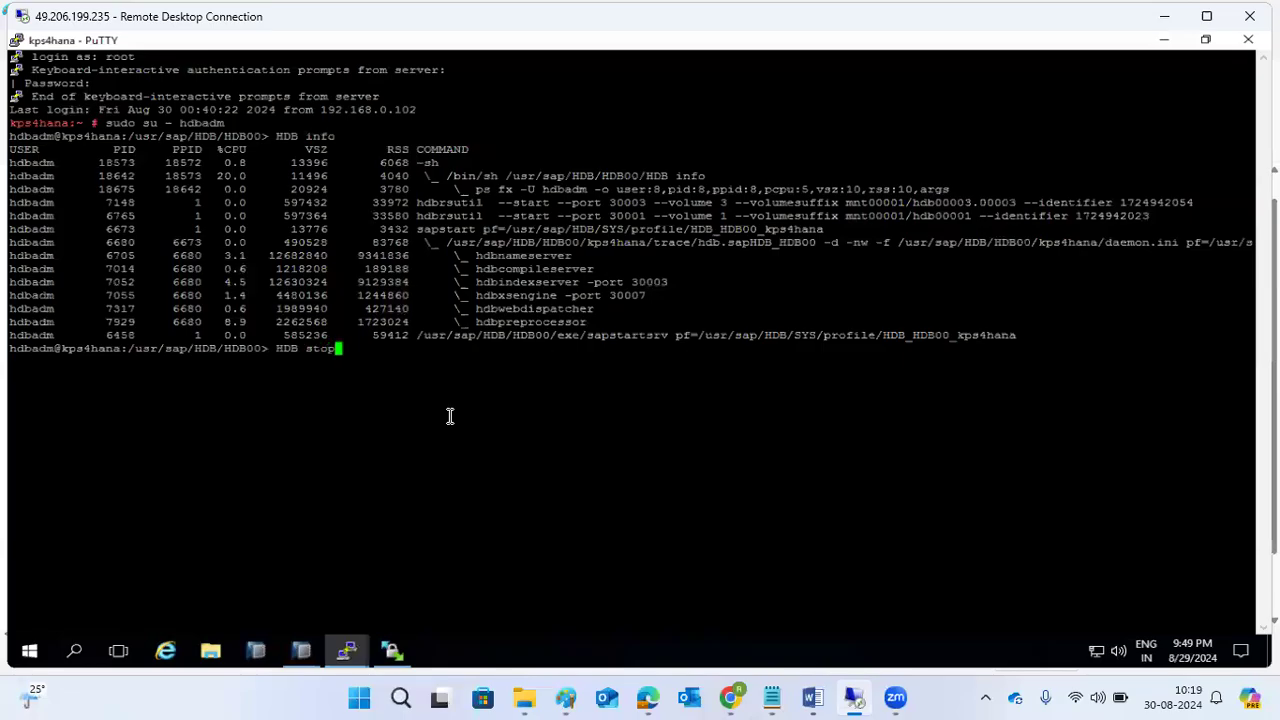
pyautogui.press('Return')
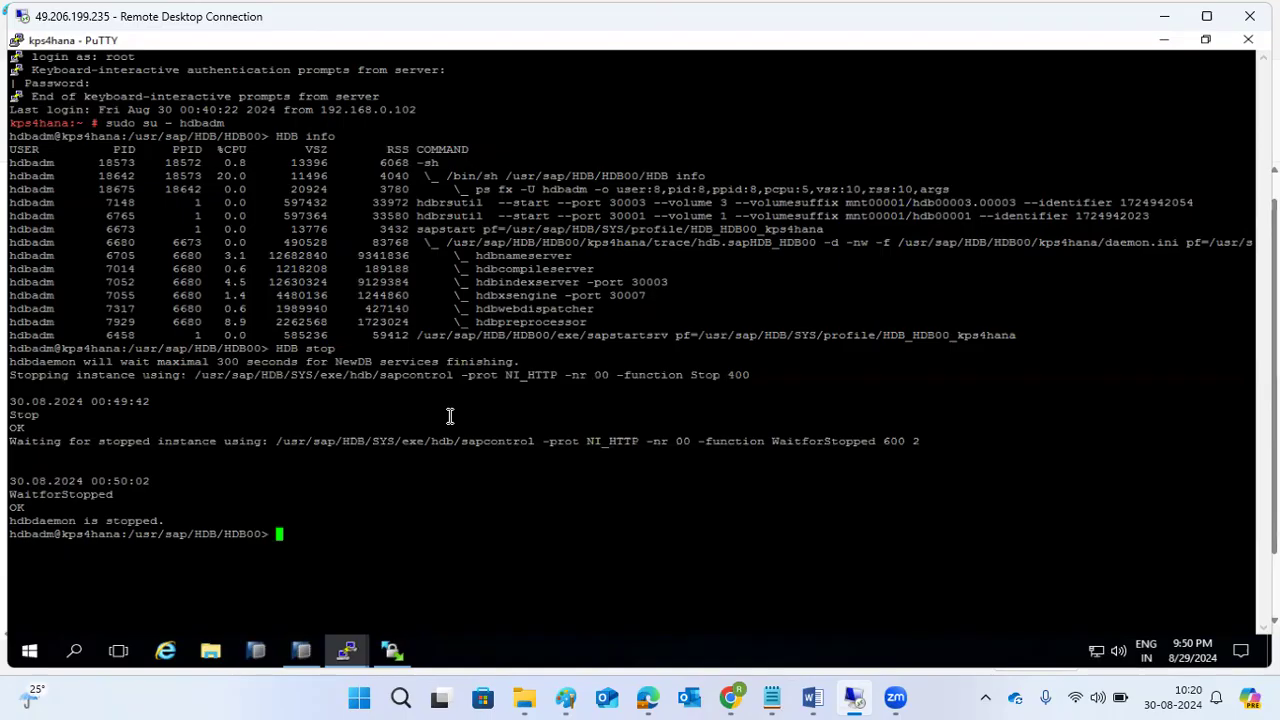
pyautogui.write('HDB start')
pyautogui.press('Return')
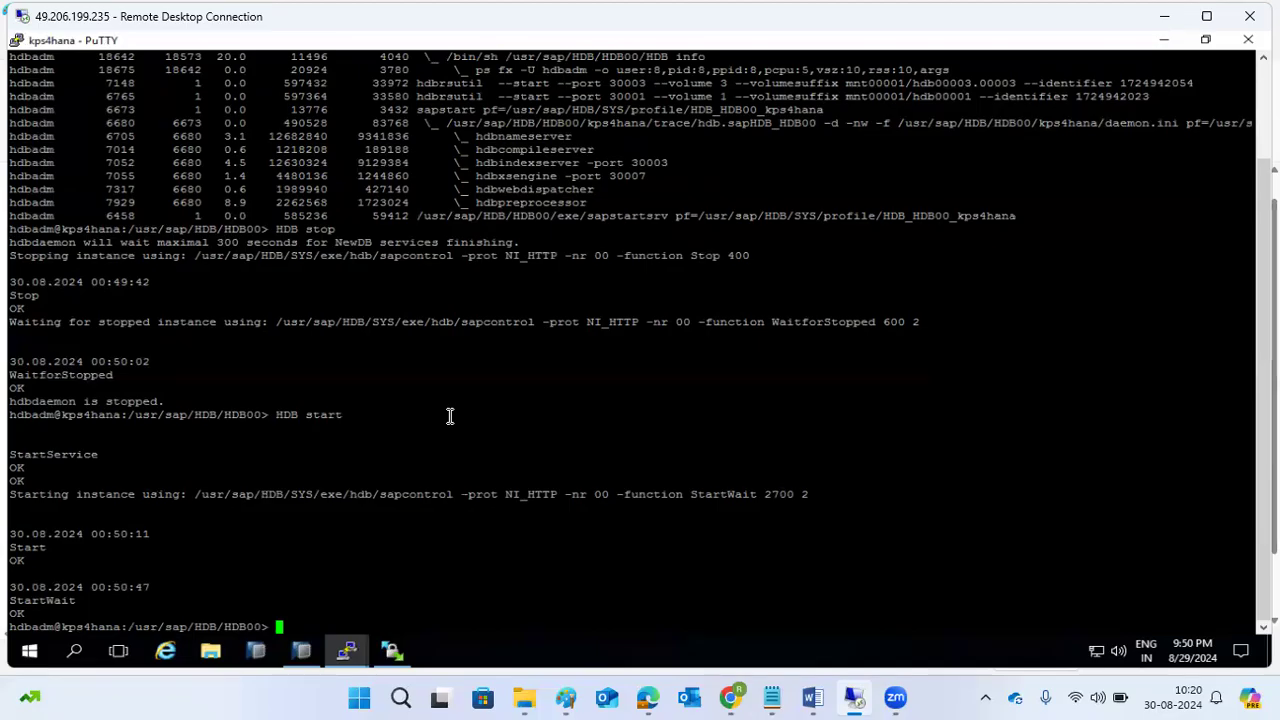
pyautogui.write('HDB info')
pyautogui.press('Return')
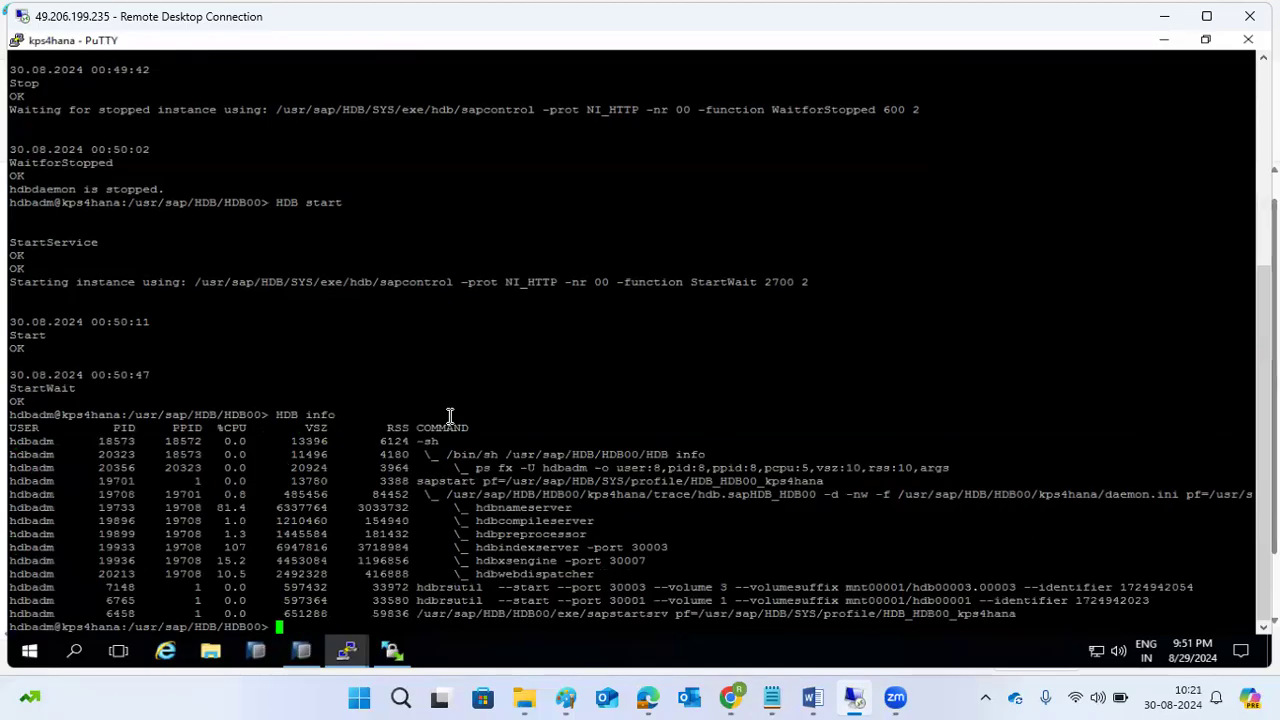
# On the saplinux1 terminal, exit the hdbadm shell back to the root prompt.
pyautogui.click(341, 652)
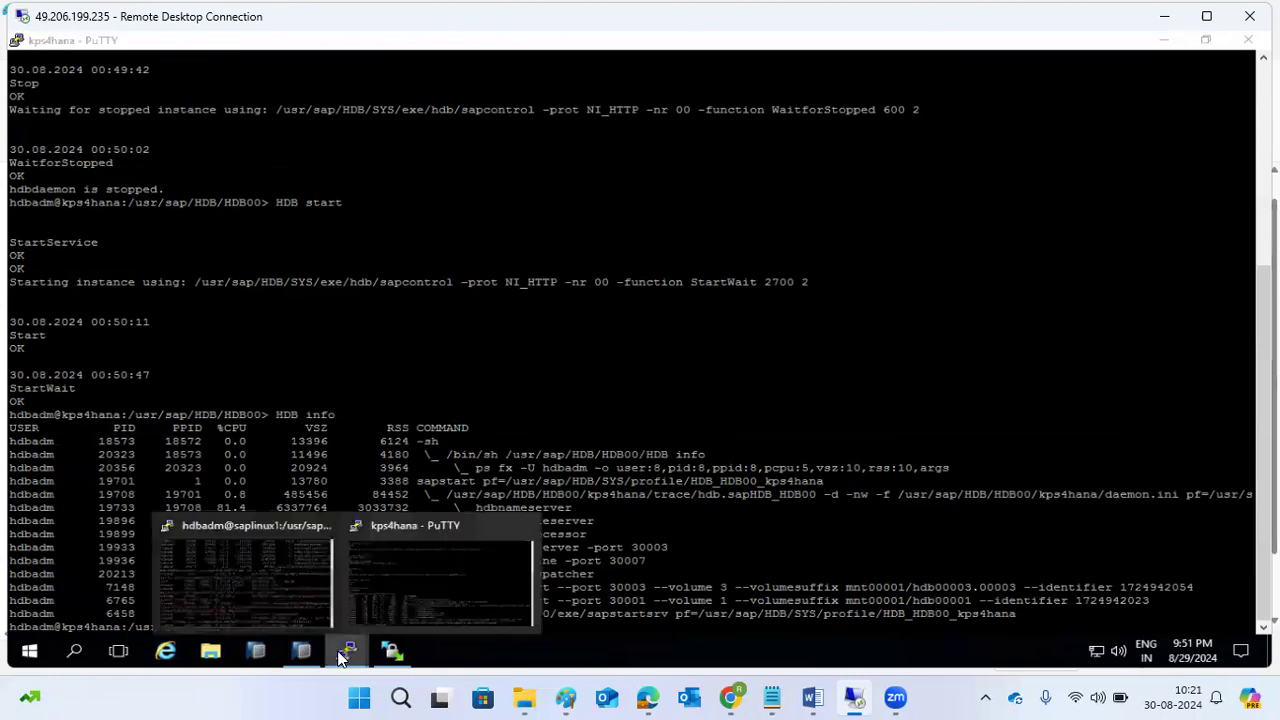
pyautogui.click(285, 596)
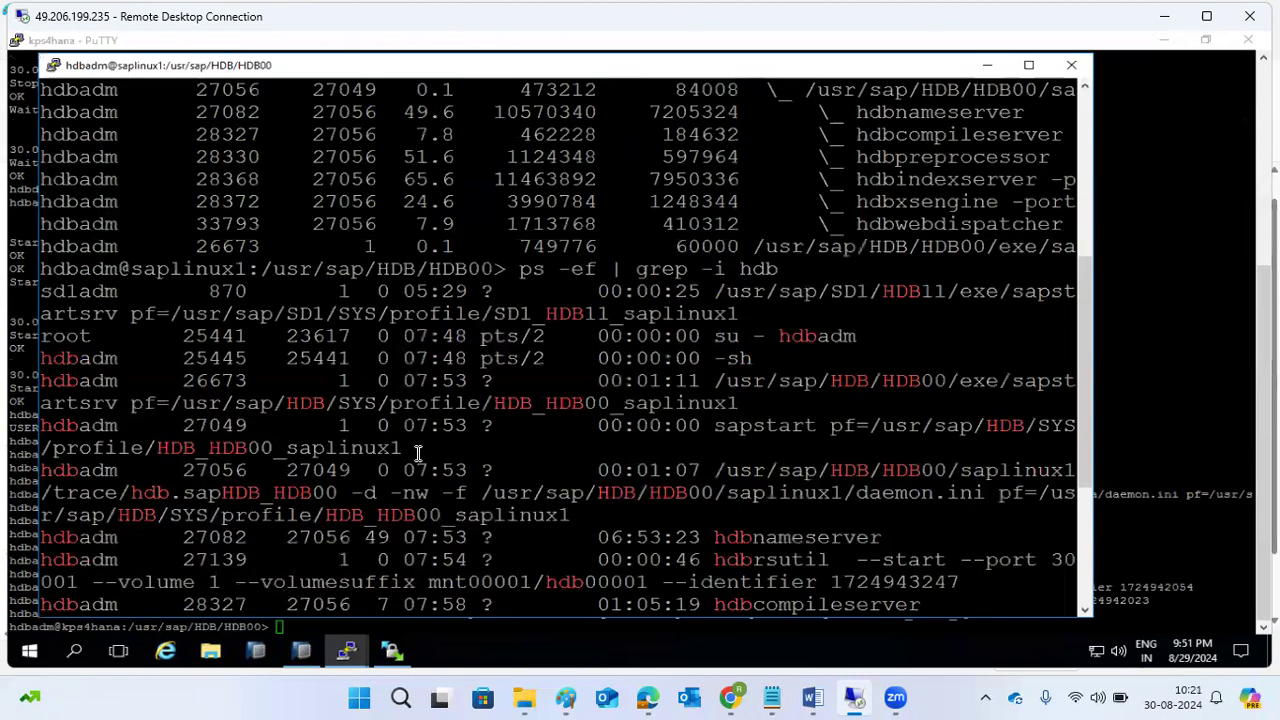
pyautogui.hotkey('ctrl', 'c')
pyautogui.write('exit')
pyautogui.press('Return')
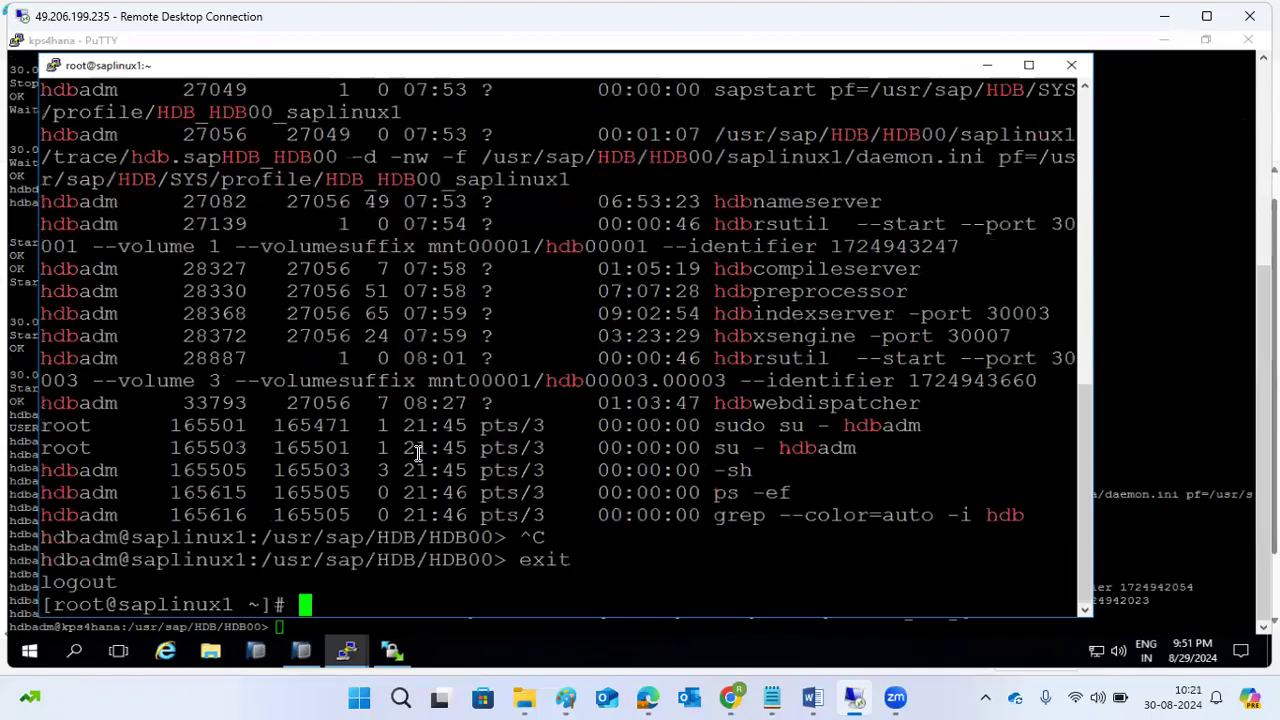
# Ping kps4hana and see Destination Host Unreachable from 192.168.0.103.
pyautogui.write('ping ')
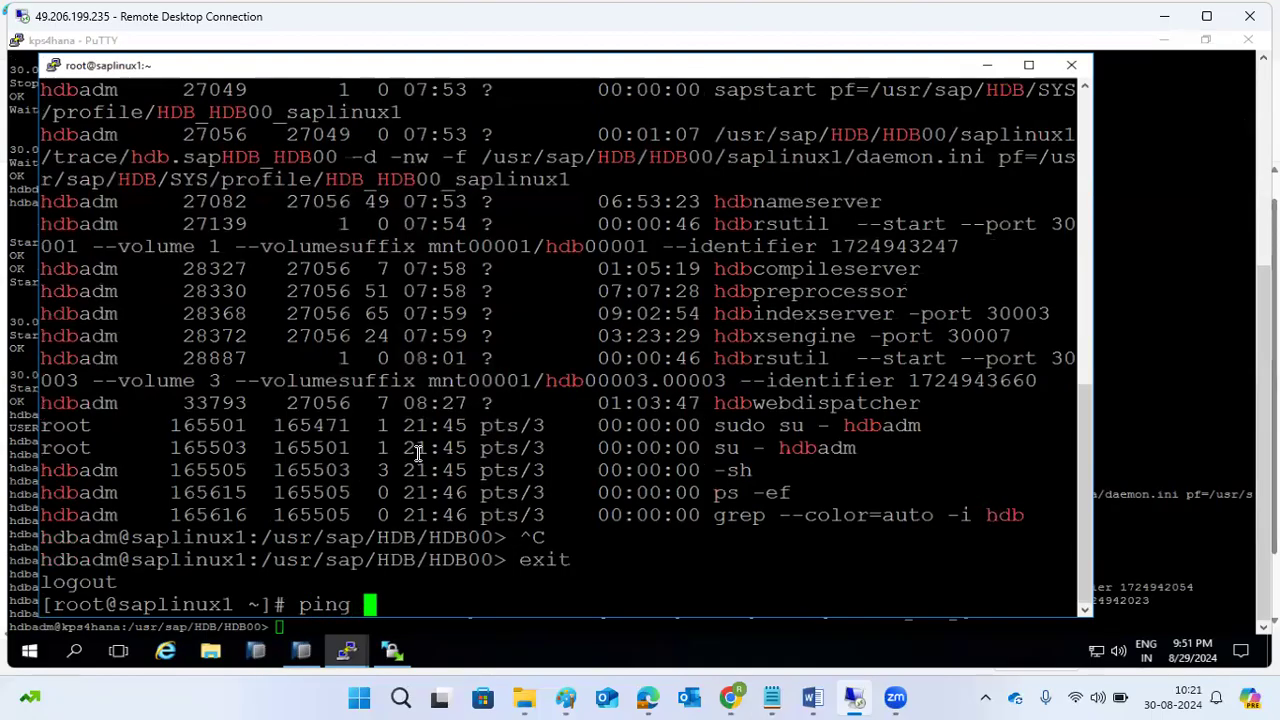
pyautogui.write('kps4hana')
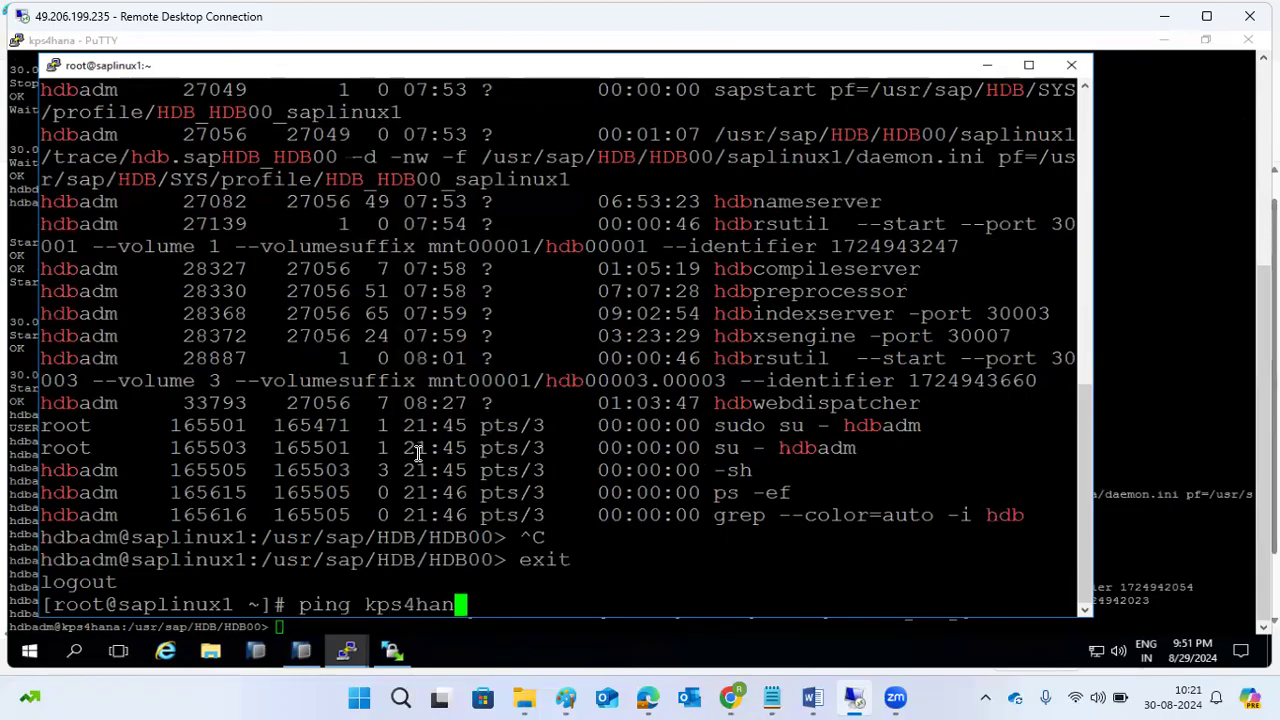
pyautogui.press('Return')
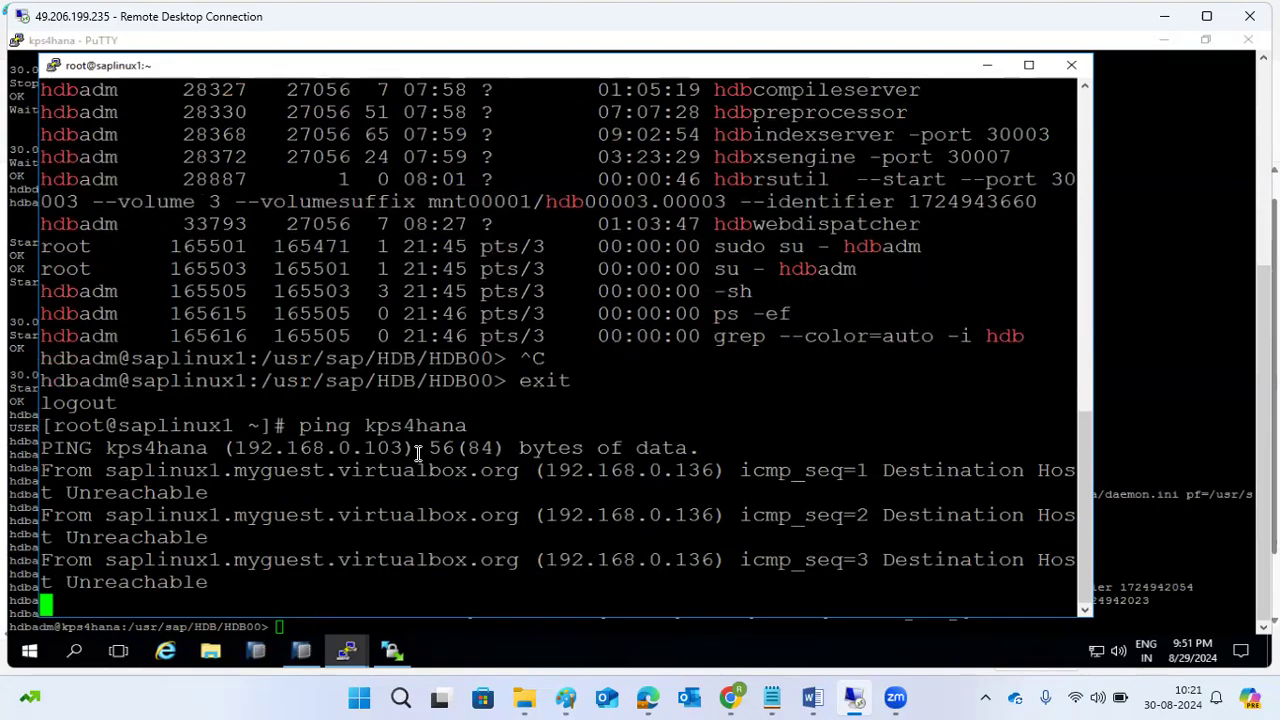
pyautogui.hotkey('ctrl', 'c')
# On saplinux1, open /etc/hosts in vi in insert mode and move to the kps4hana line.
pyautogui.write('vi /e')
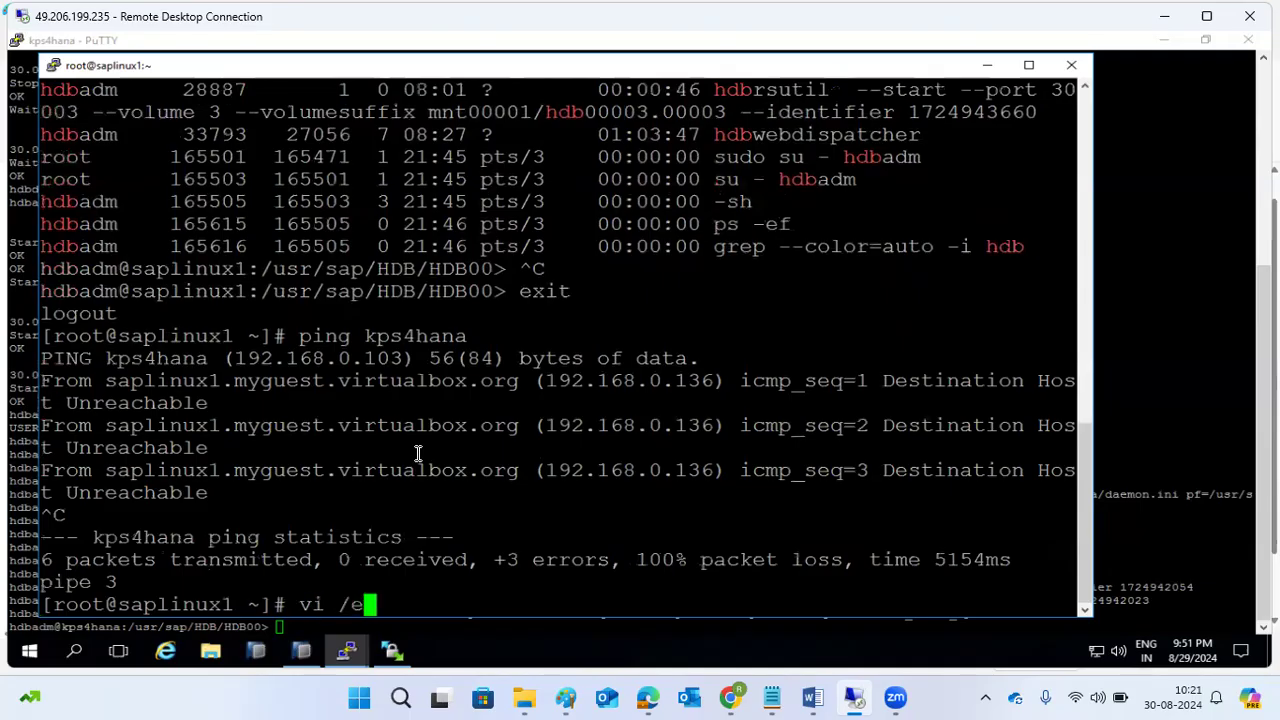
pyautogui.write('tc/hosts')
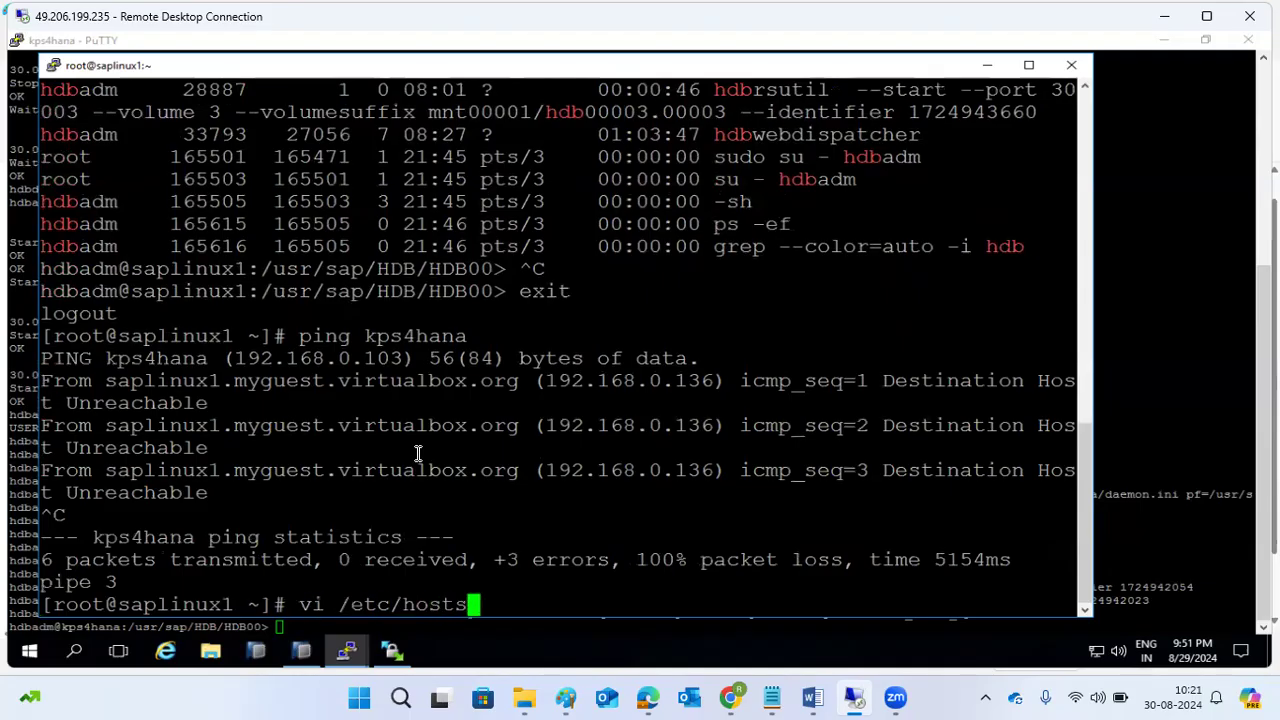
pyautogui.press('Return')
pyautogui.press('i')
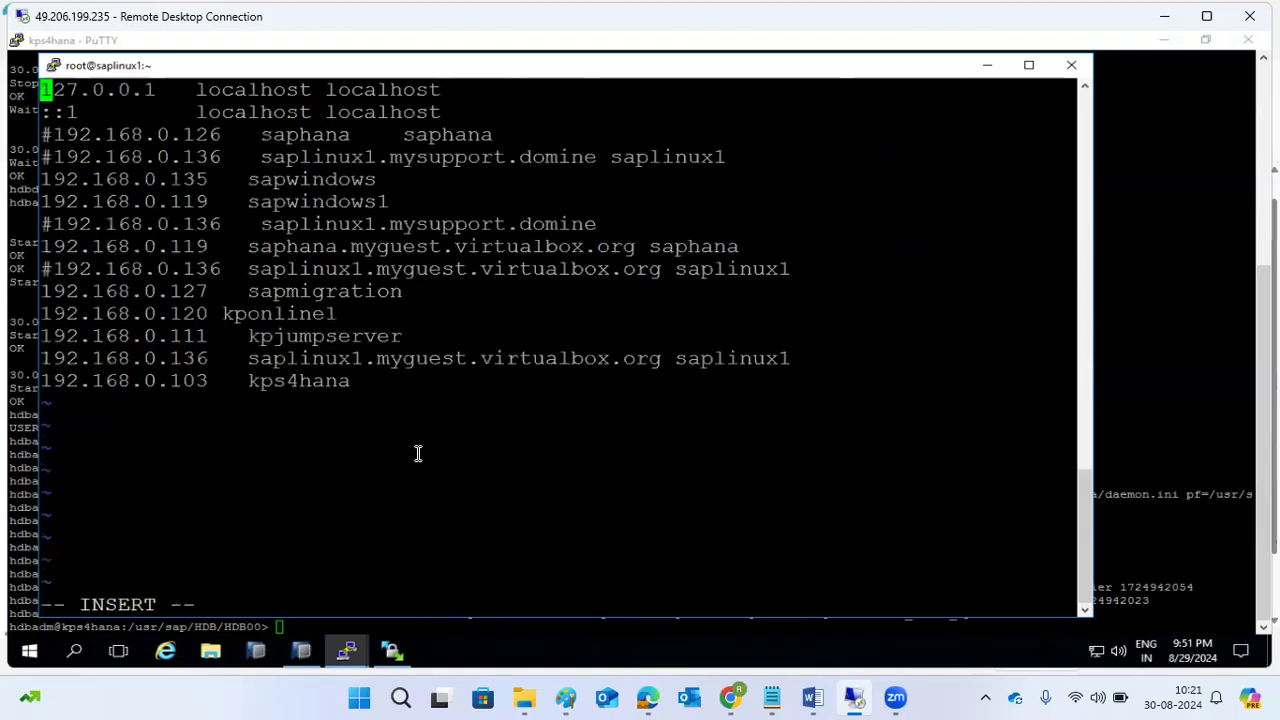
pyautogui.press('Down')
pyautogui.press('Down')
pyautogui.press('Down')
pyautogui.press('Down')
pyautogui.press('Down')
pyautogui.press('Down')
pyautogui.press('Down')
pyautogui.press('Down')
pyautogui.press('Down')
pyautogui.press('Down')
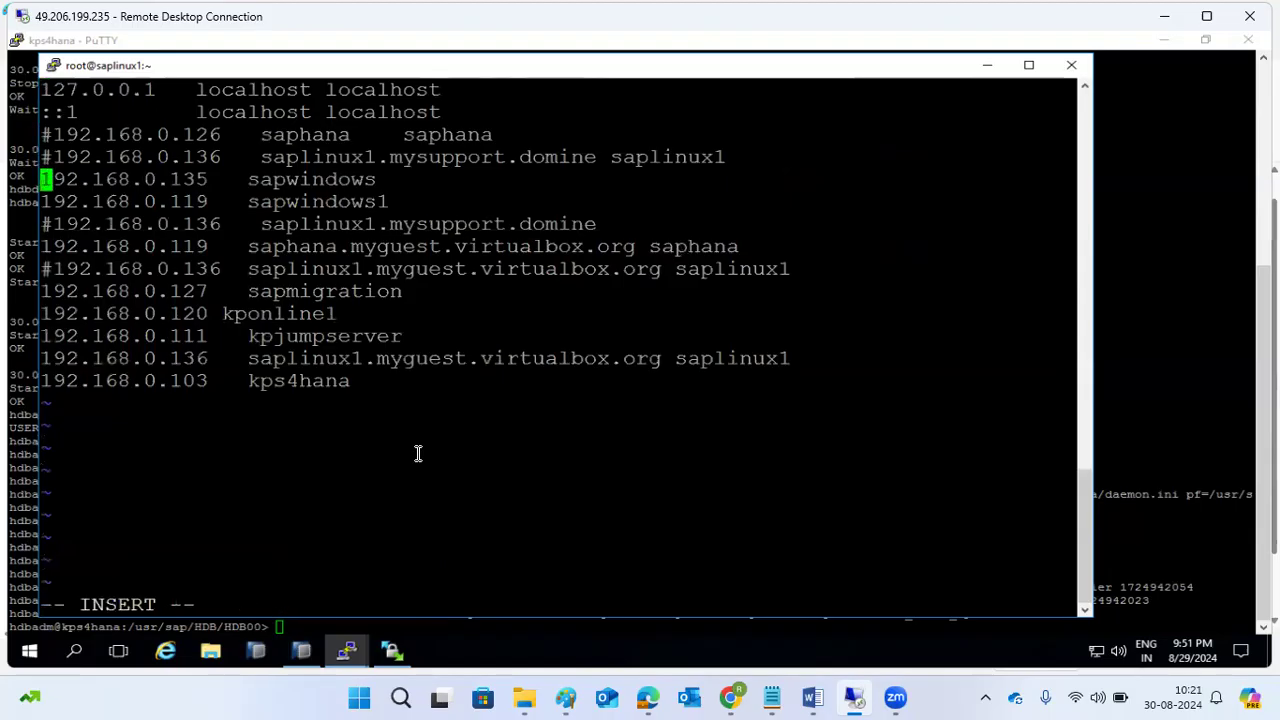
pyautogui.press('Down')
pyautogui.press('Down')
pyautogui.press('Down')
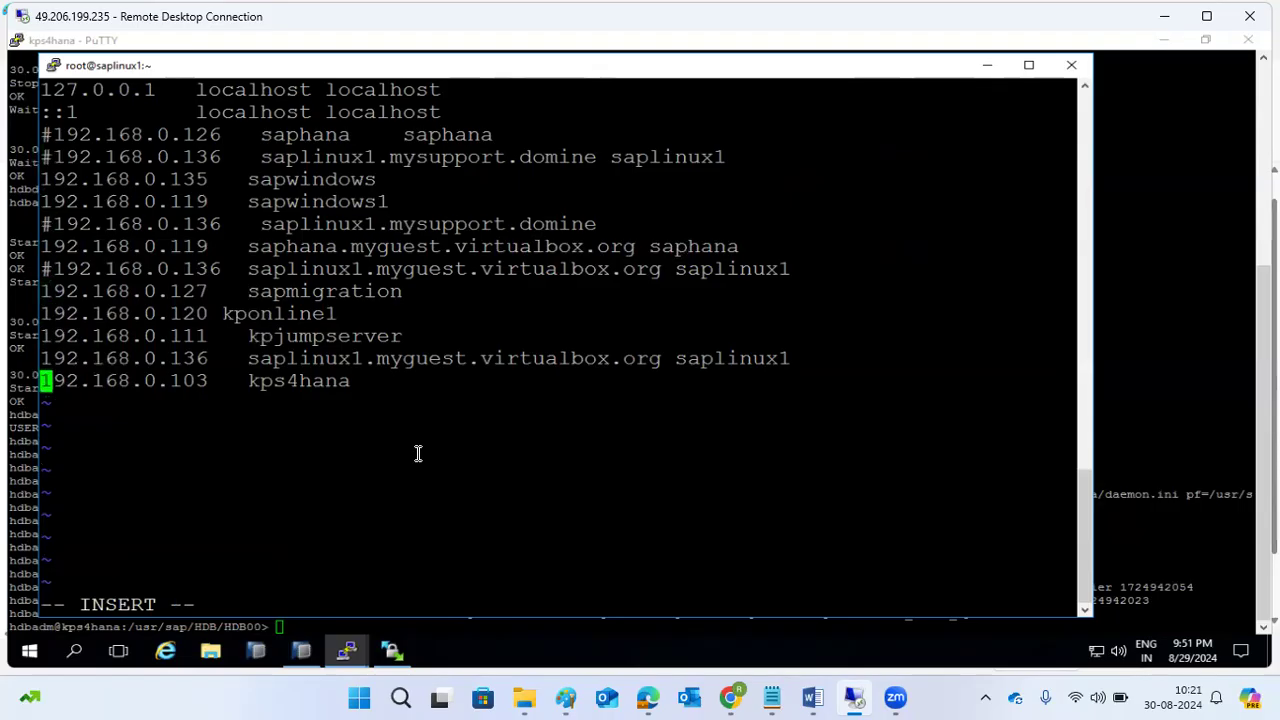
# On kps4hana, exit to root and ping itself to find its real address 192.168.0.105.
pyautogui.moveTo(350, 655)
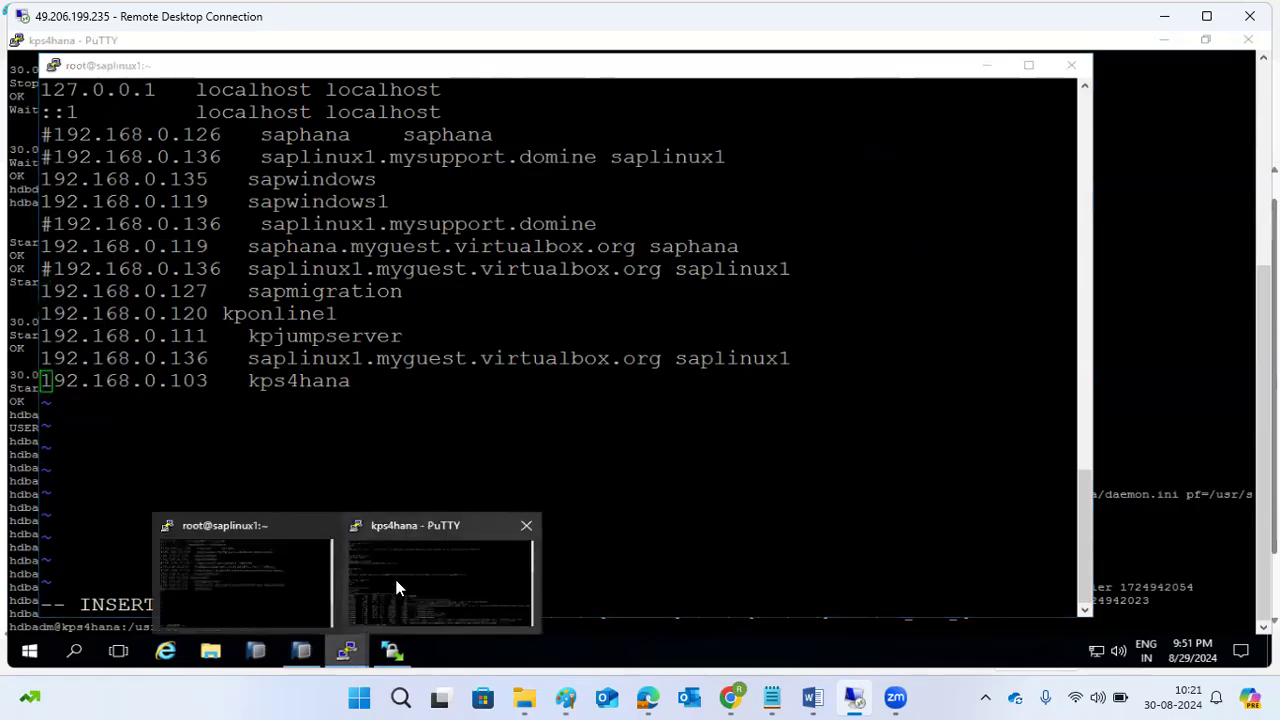
pyautogui.click(397, 586)
pyautogui.write('exit')
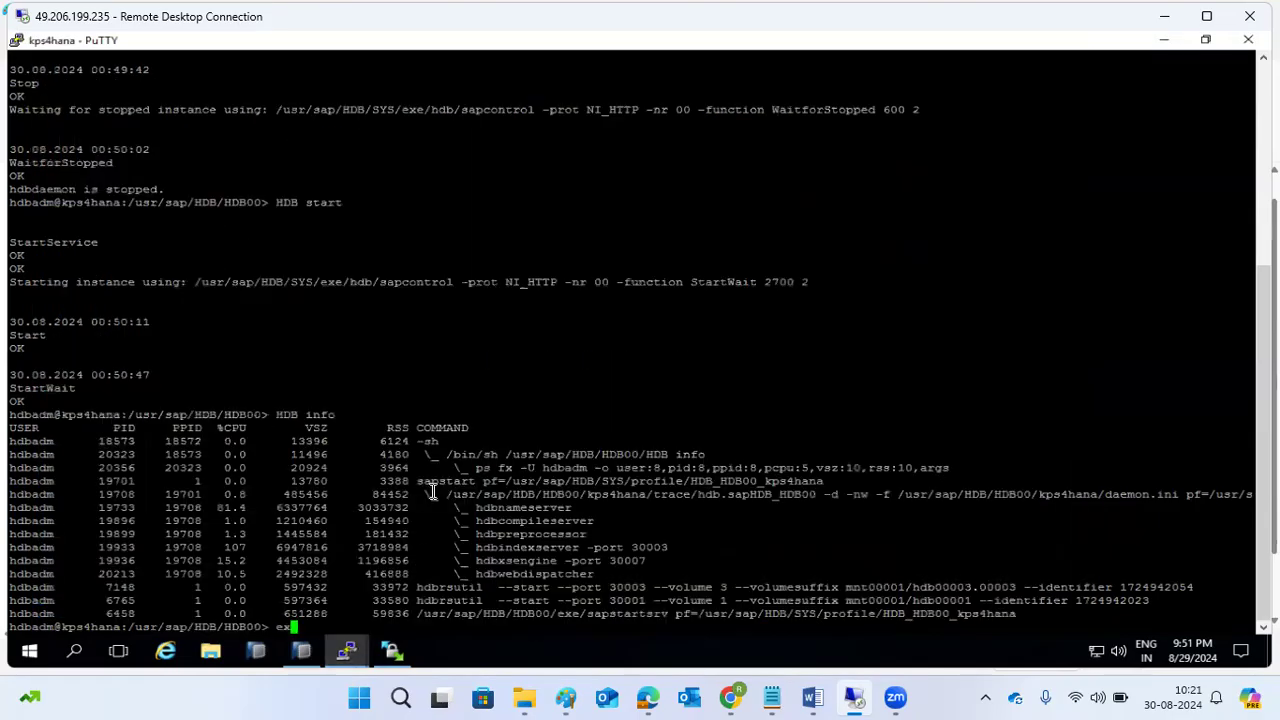
pyautogui.press('Return')
pyautogui.write('ping ')
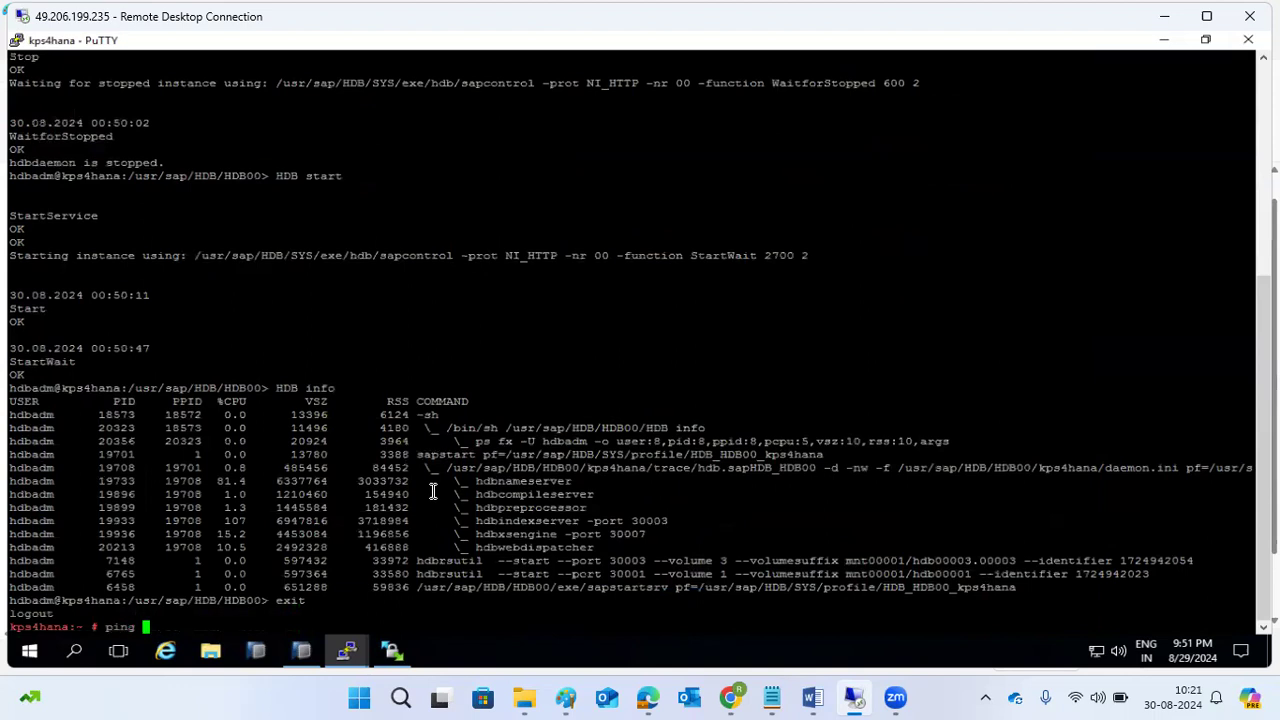
pyautogui.write('kps4hana')
pyautogui.press('Return')
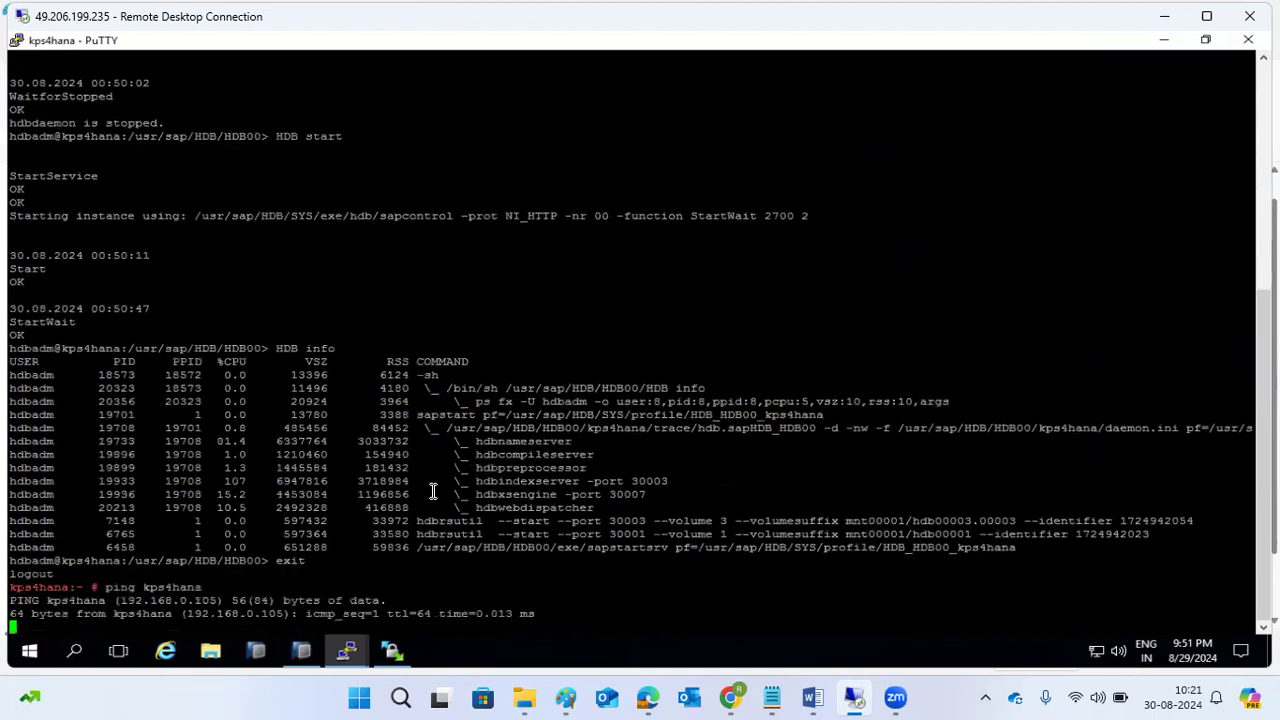
pyautogui.hotkey('ctrl', 'c')
pyautogui.doubleClick(263, 561)
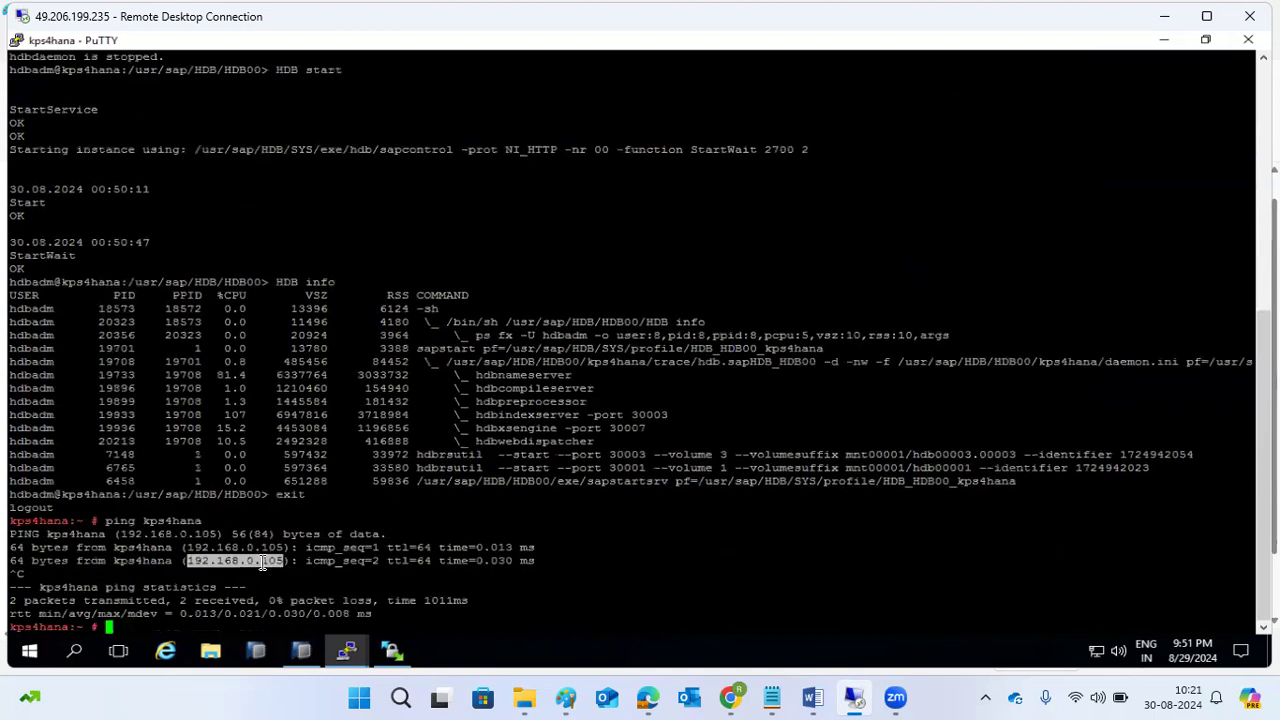
# Change kps4hana's address in saplinux1's hosts file from .103 to .105 and save with :wq!
pyautogui.click(337, 647)
pyautogui.click(311, 606)
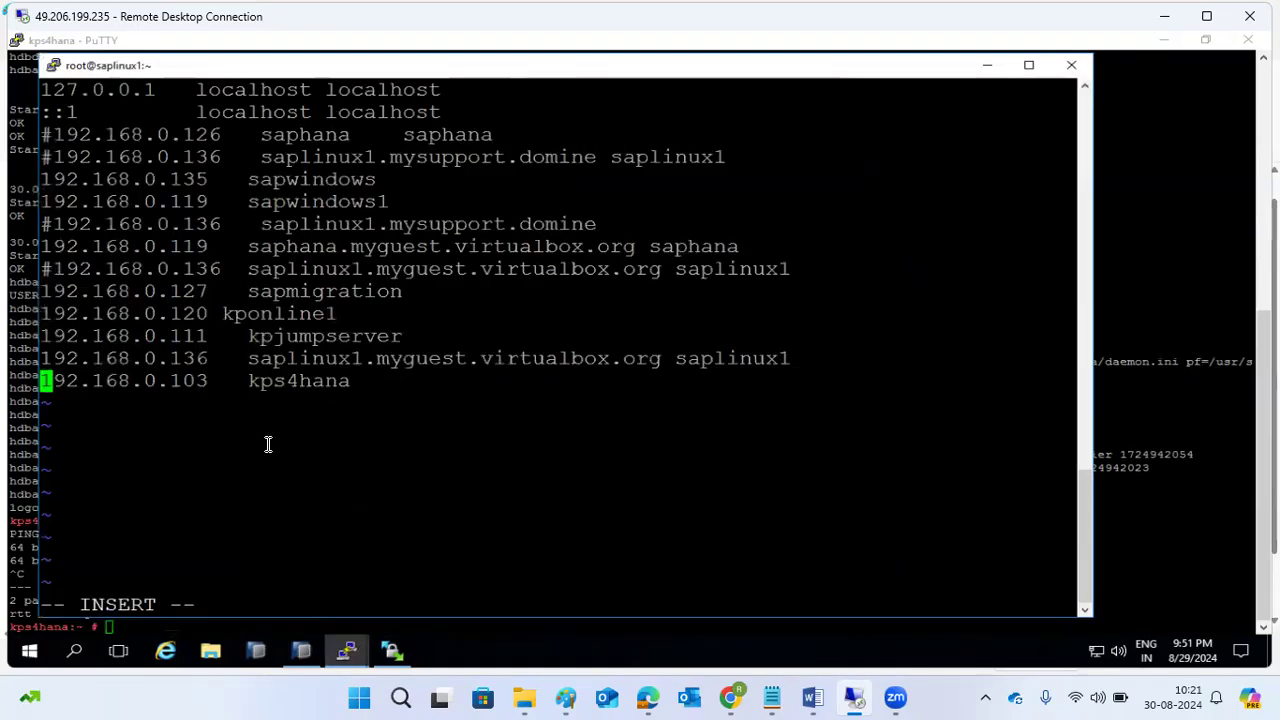
pyautogui.press('Right')
pyautogui.press('Right')
pyautogui.press('Right')
pyautogui.press('Right')
pyautogui.press('Right')
pyautogui.press('Right')
pyautogui.press('Right')
pyautogui.press('Right')
pyautogui.press('Right')
pyautogui.press('Right')
pyautogui.press('Right')
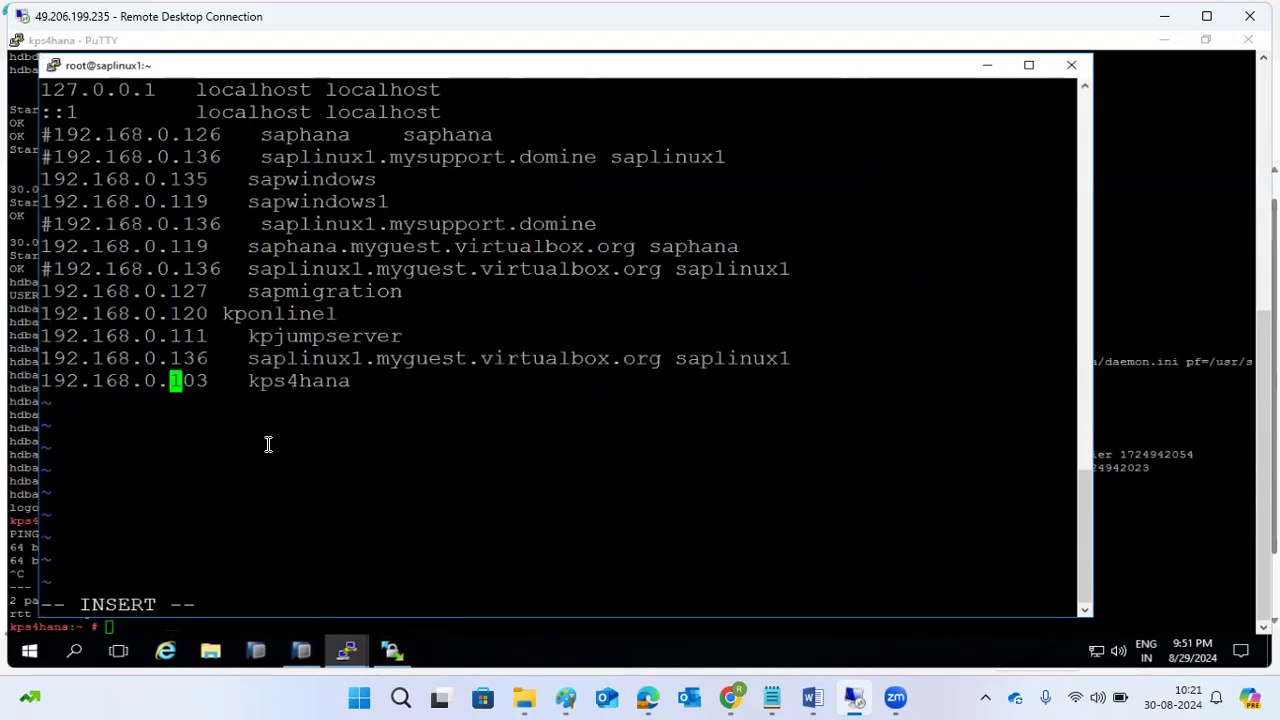
pyautogui.press('Right')
pyautogui.press('Delete')
pyautogui.write('5')
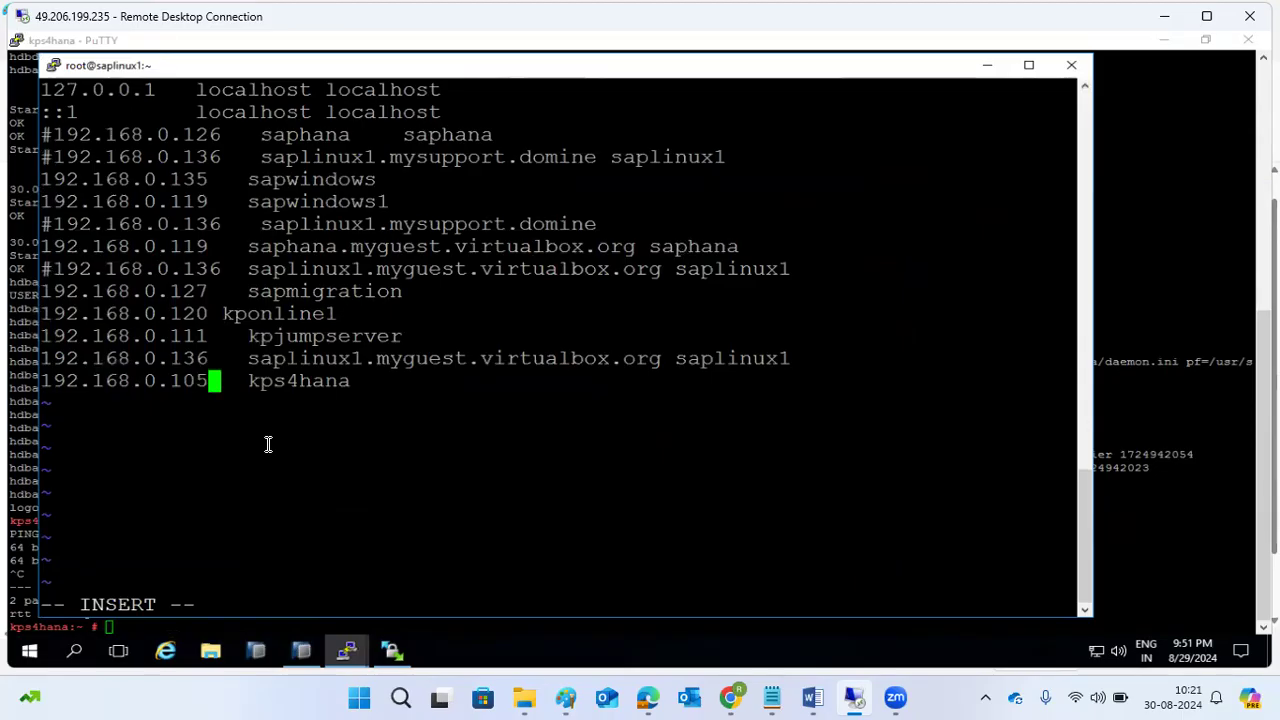
pyautogui.press('Escape')
pyautogui.write(':wQ!')
pyautogui.press('Return')
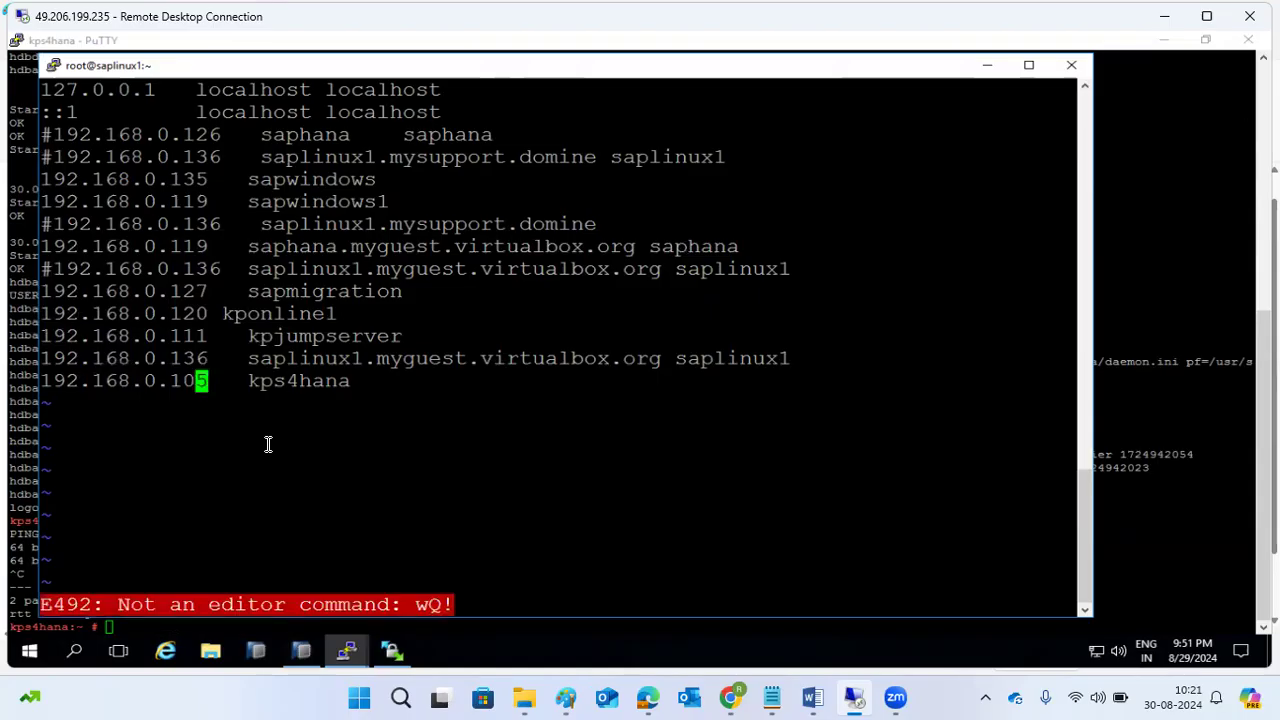
pyautogui.write(':wq!')
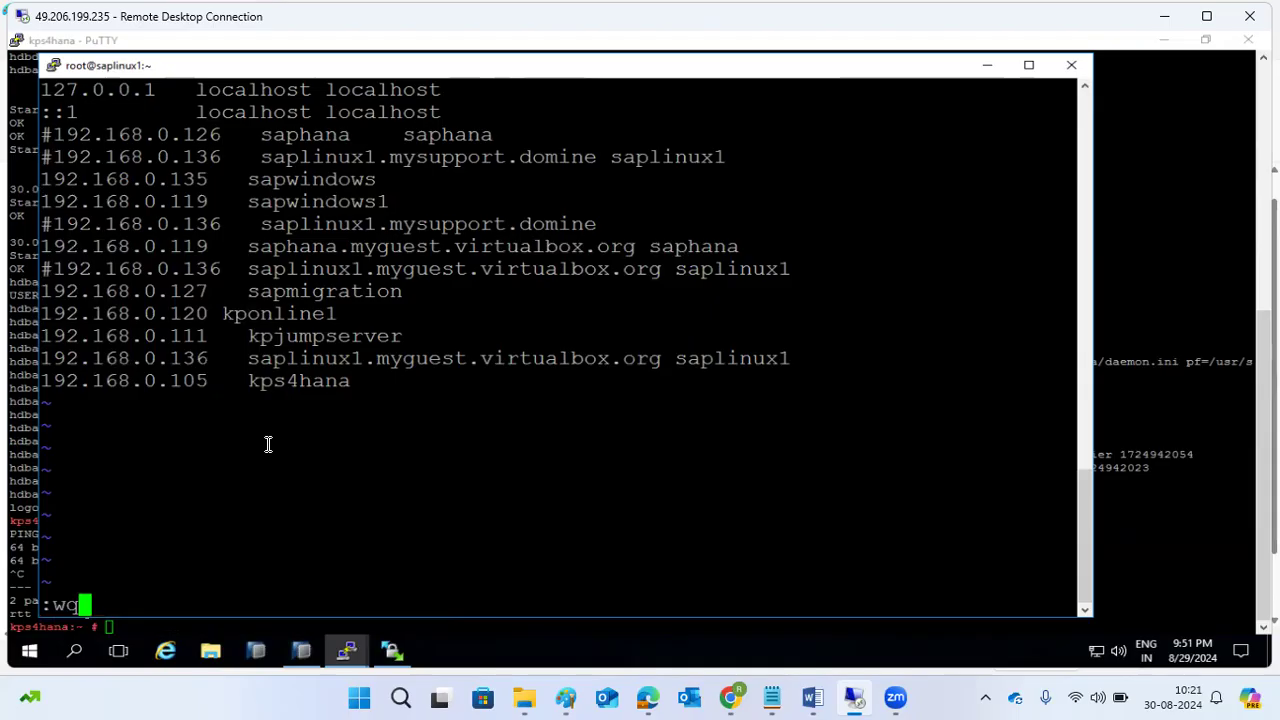
pyautogui.press('Return')
# Ping kps4hana again from saplinux1 to confirm 0% packet loss.
pyautogui.press('Up')
pyautogui.press('Up')
pyautogui.press('Return')
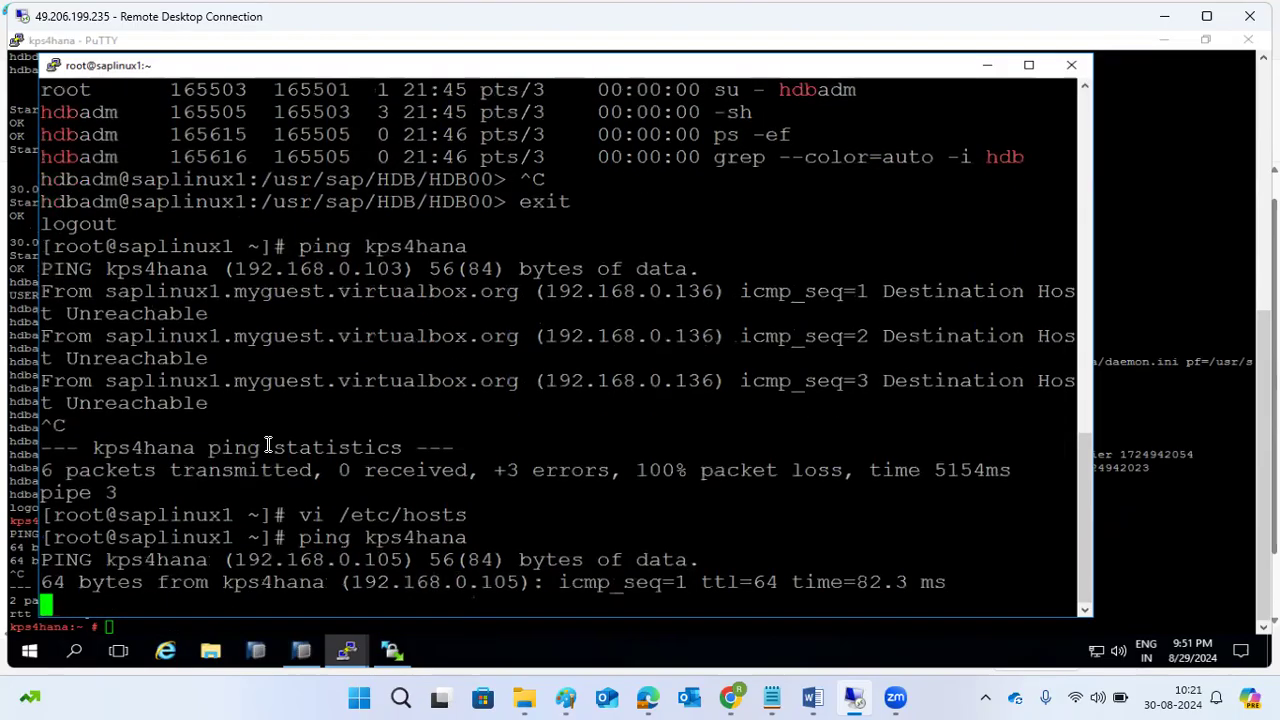
pyautogui.hotkey('ctrl', 'c')
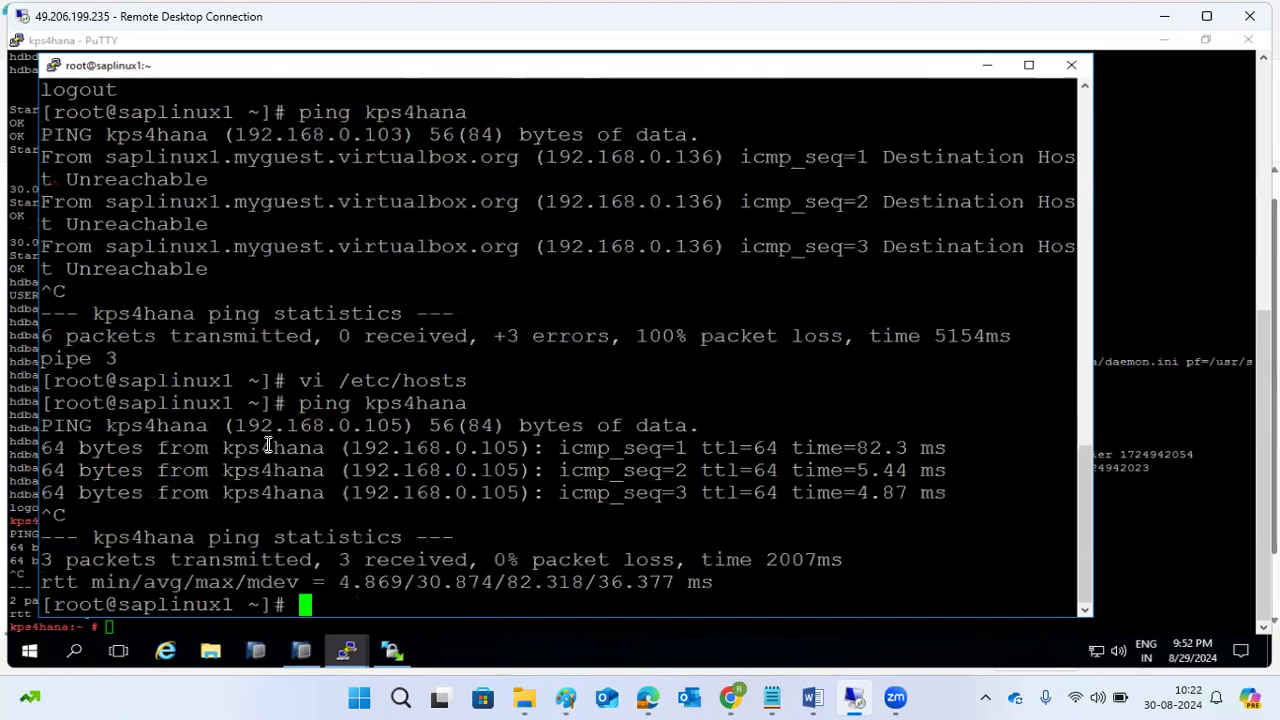
# On the kps4hana terminal, try pinging saplinux1.
pyautogui.moveTo(357, 641)
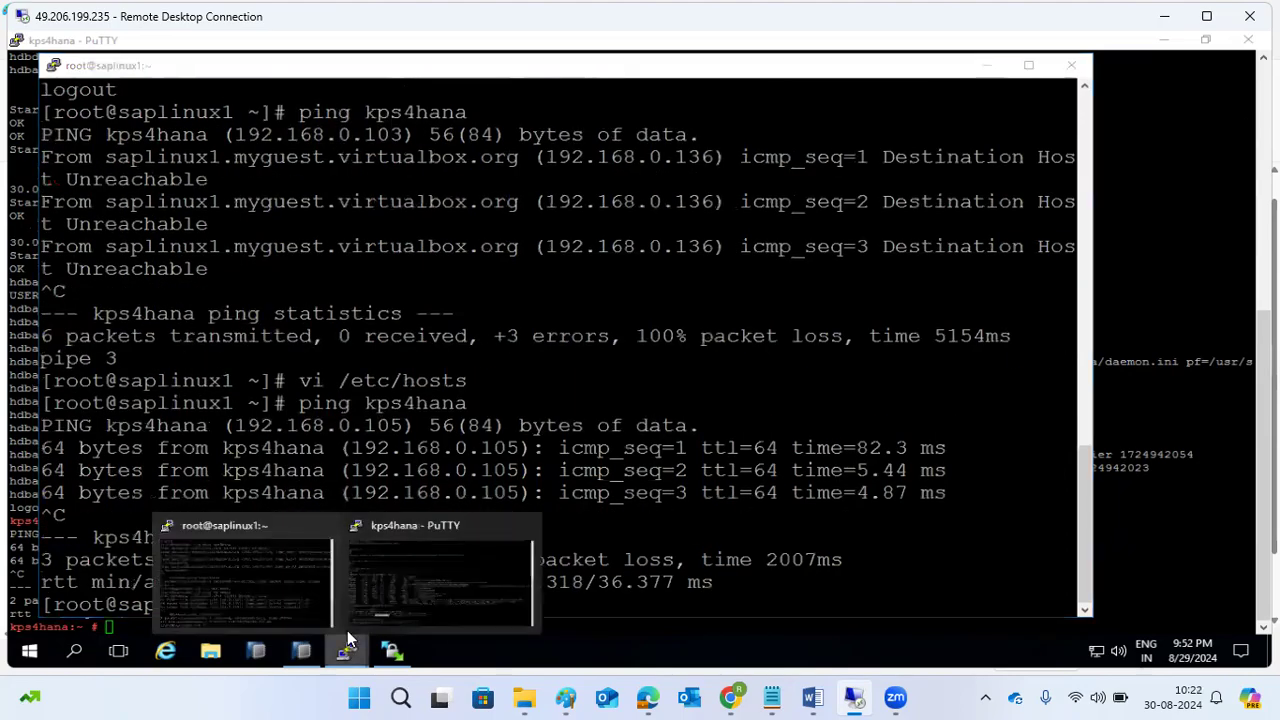
pyautogui.click(386, 577)
pyautogui.write('ping saplinux1')
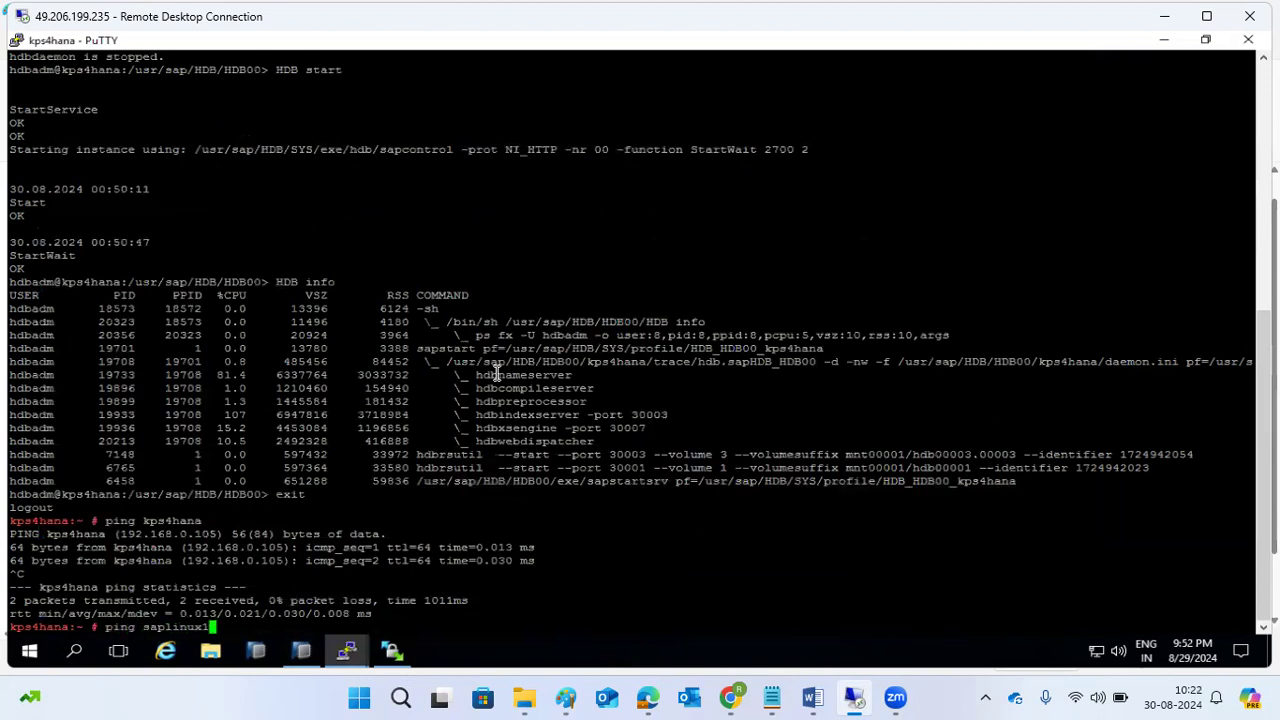
pyautogui.press('Return')
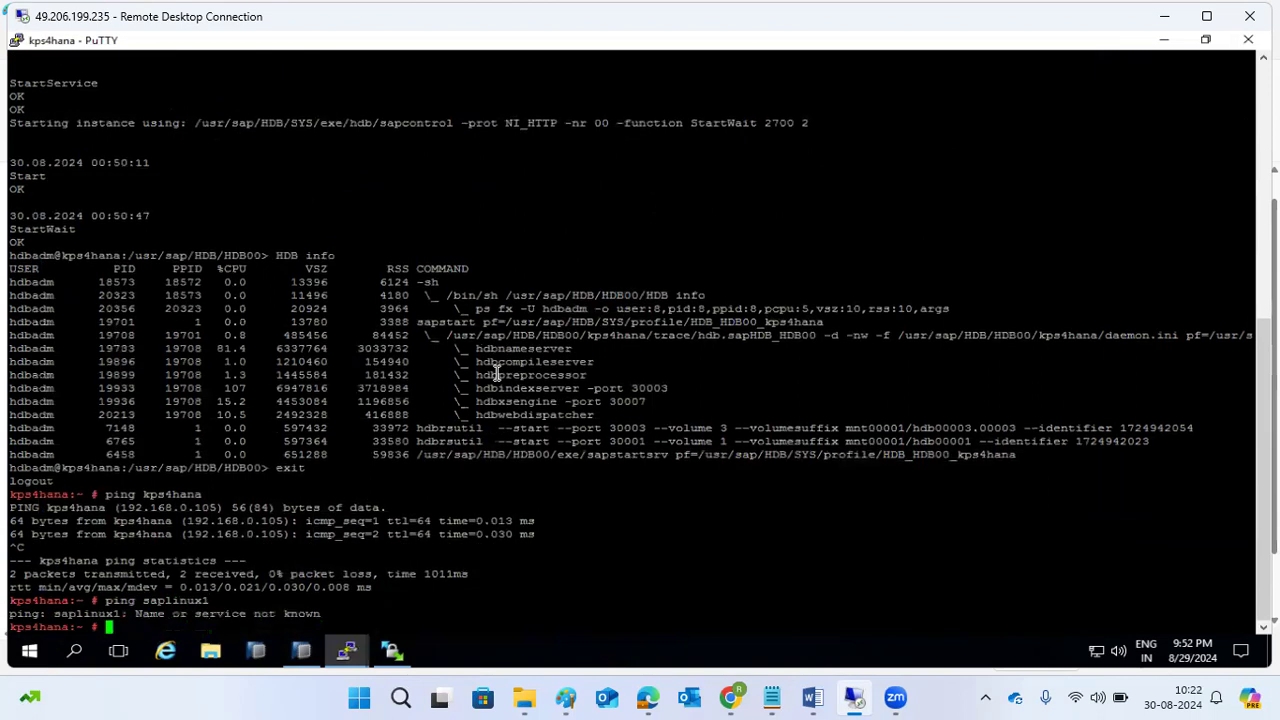
# Open kps4hana's /etc/hosts in vi and start a new line below the kps4hana entry.
pyautogui.write('vi /etc/hosts')
pyautogui.press('Return')
pyautogui.press('i')
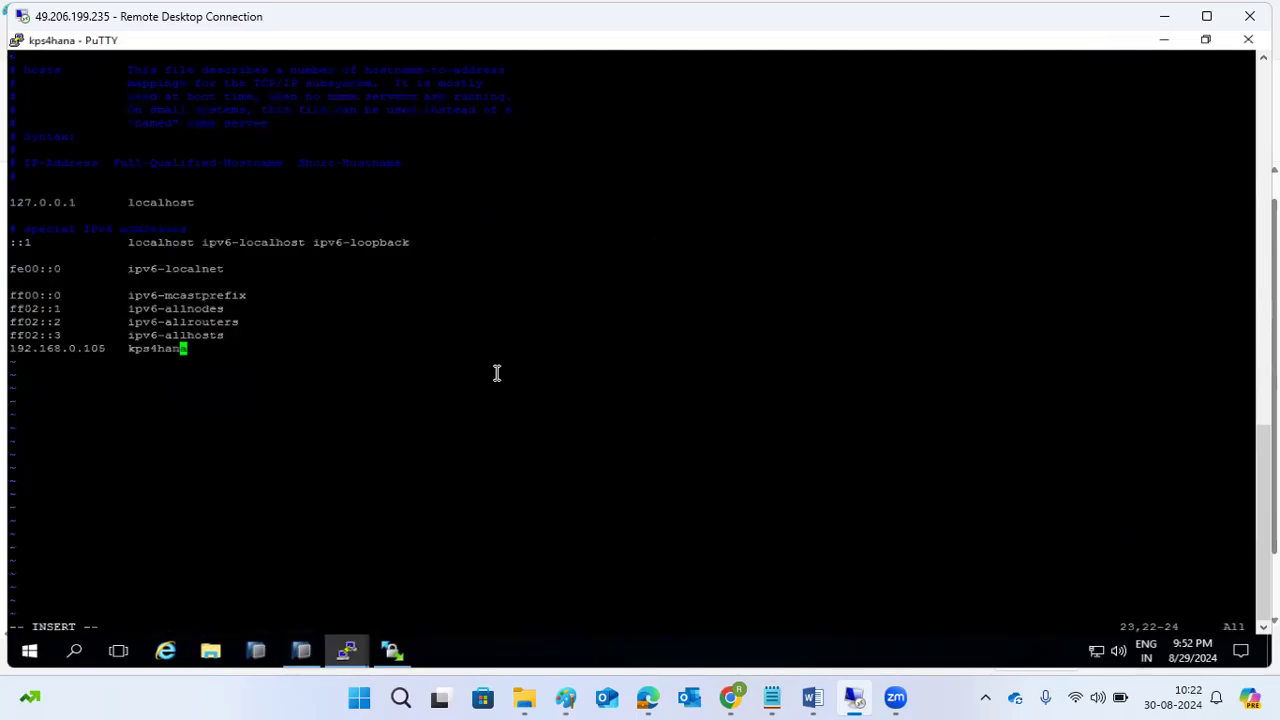
pyautogui.write('i')
pyautogui.press('BackSpace')
pyautogui.press('Right')
pyautogui.press('Return')
# On saplinux1, ping saplinux1 to get and copy its address 192.168.0.136.
pyautogui.click(347, 648)
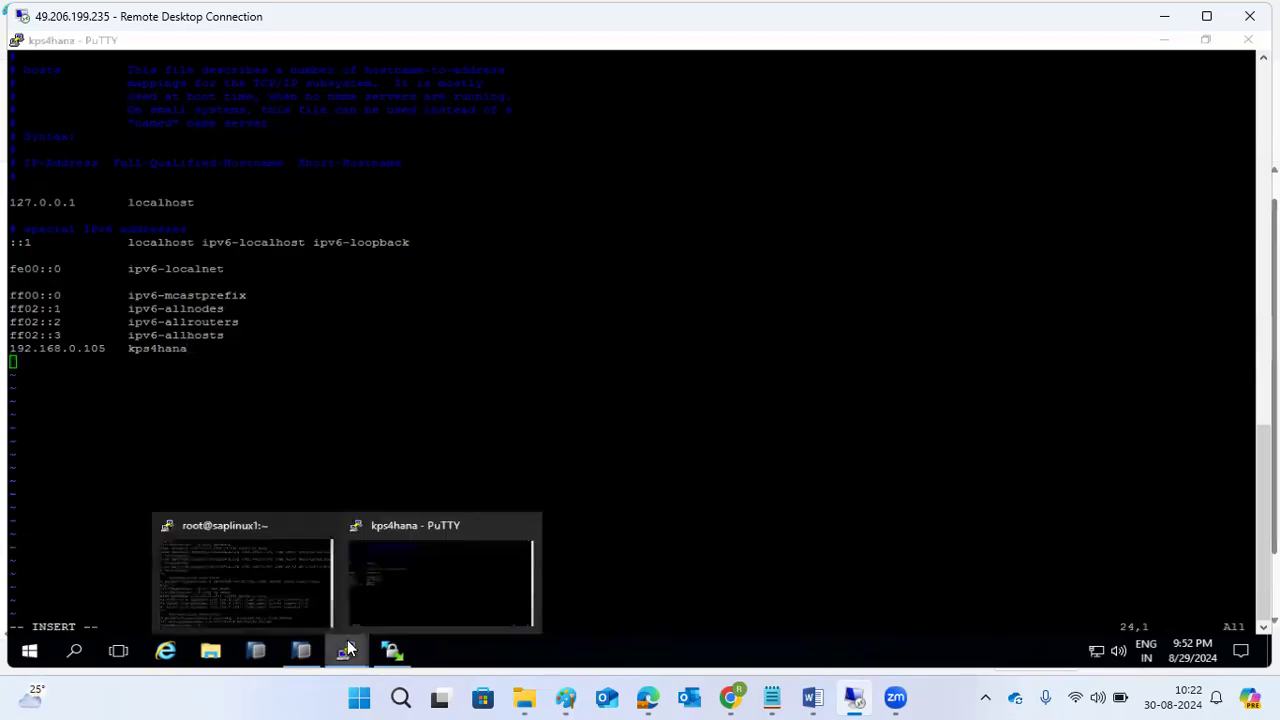
pyautogui.click(242, 578)
pyautogui.write('ping')
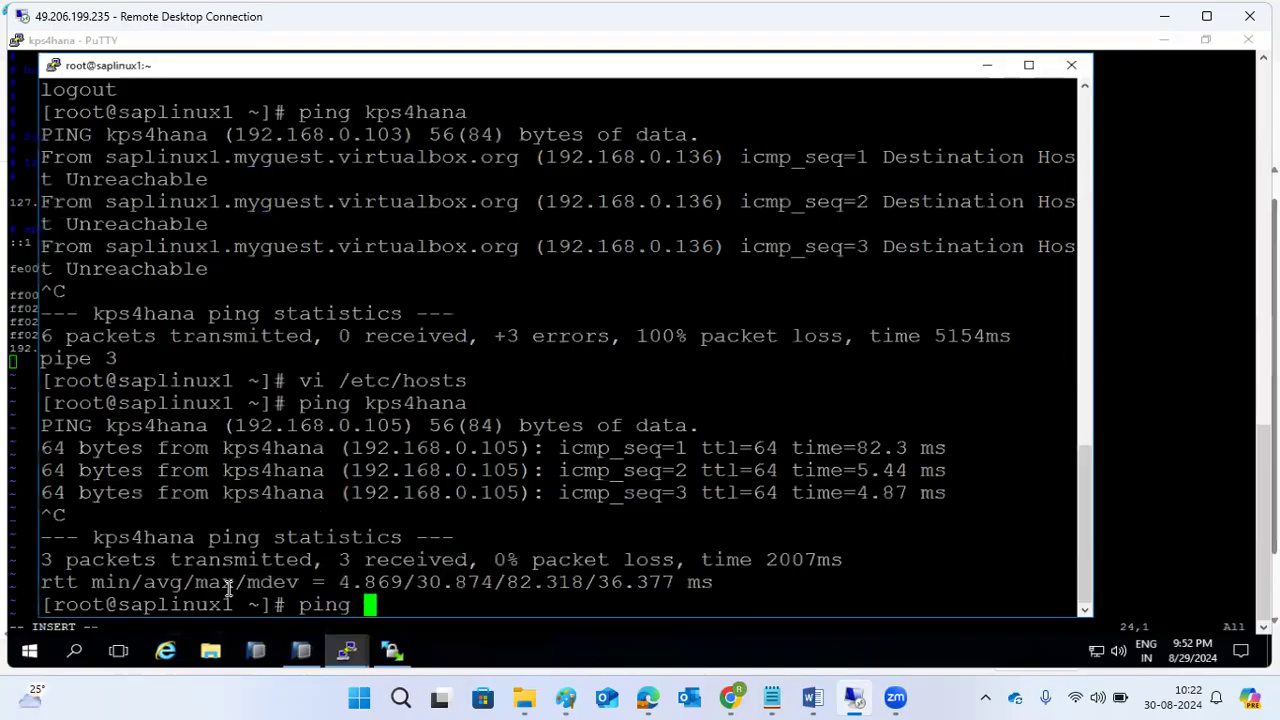
pyautogui.doubleClick(200, 604)
pyautogui.rightClick(200, 604)
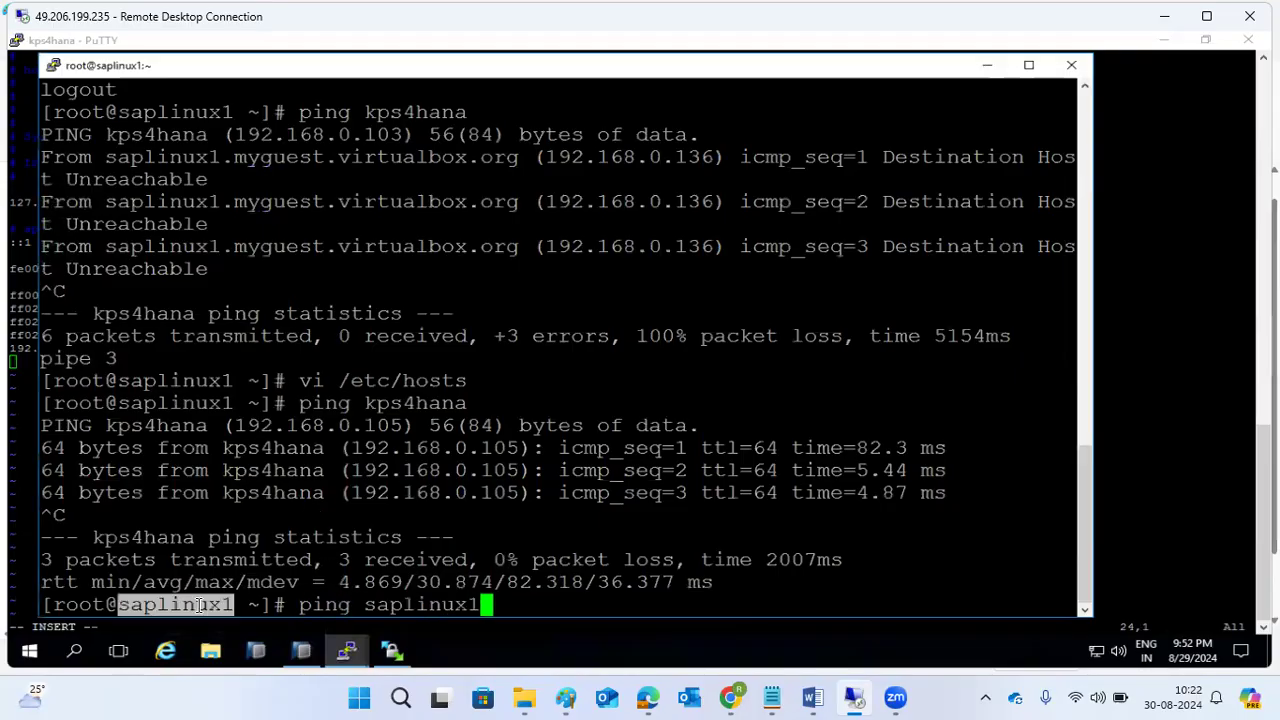
pyautogui.press('Return')
pyautogui.hotkey('ctrl', 'c')
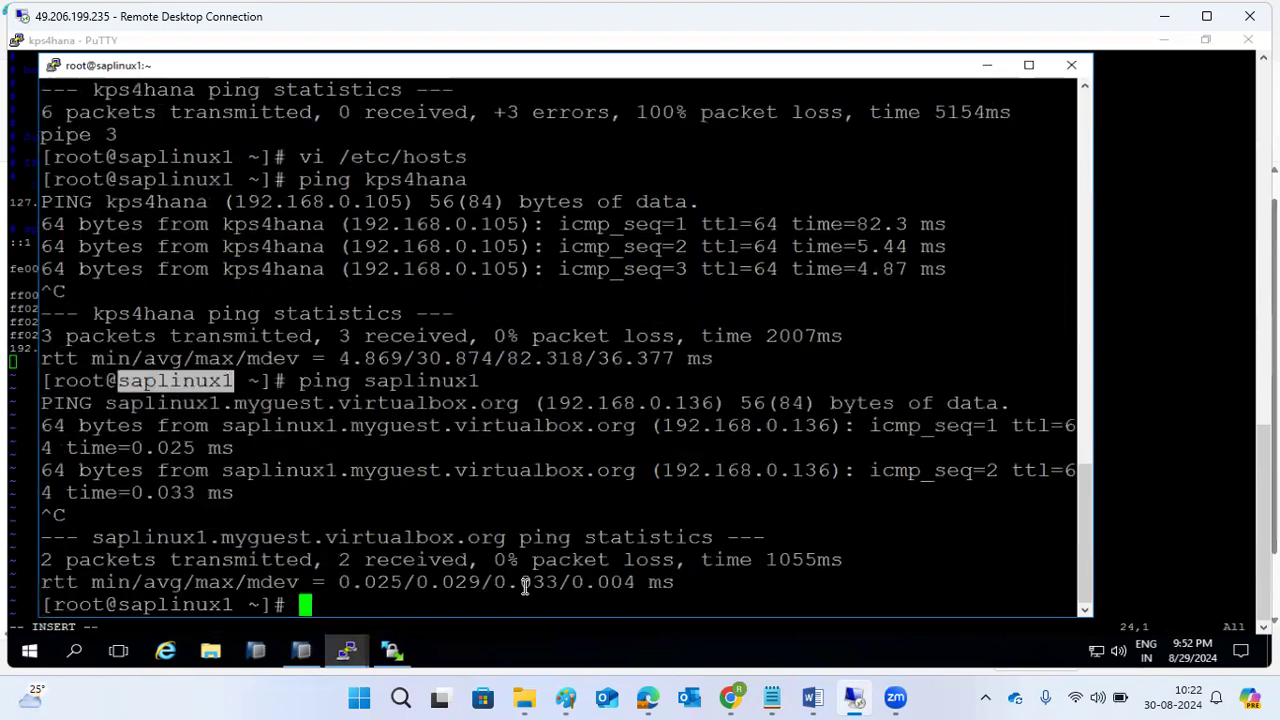
pyautogui.doubleClick(743, 469)
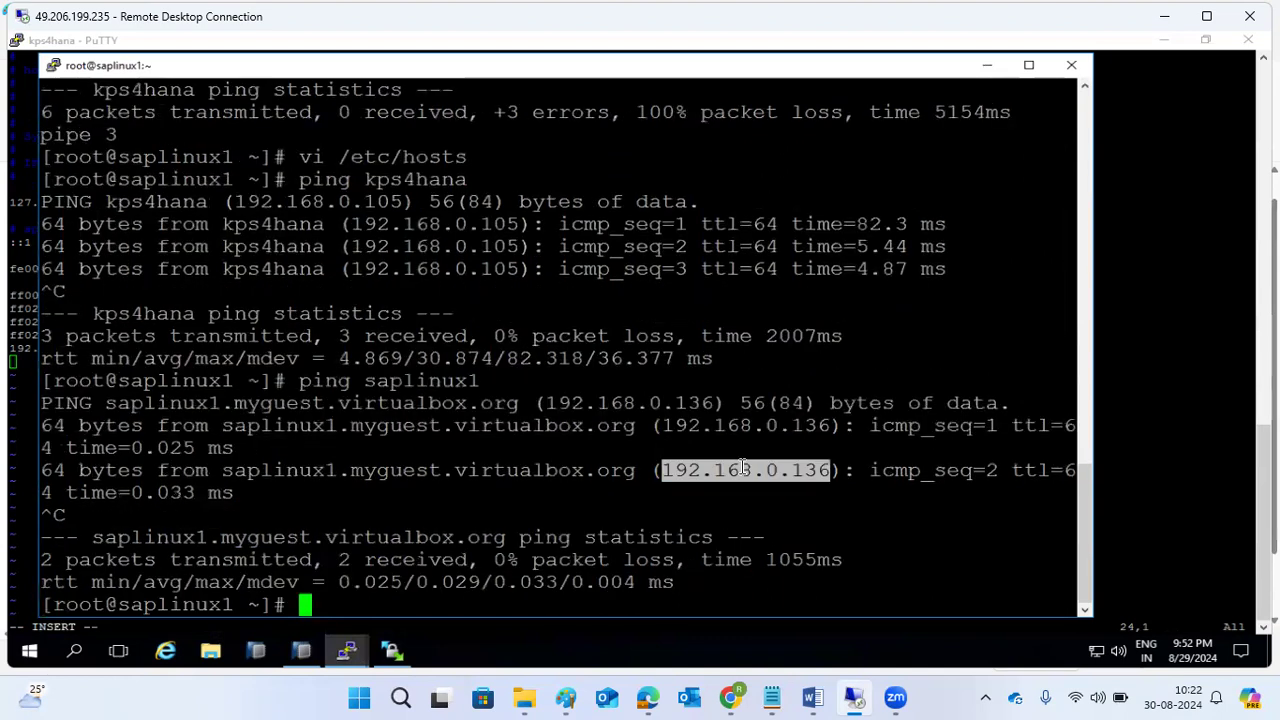
# Add the line '192.168.0.136 saplinux1' to kps4hana's hosts file and save with :wq!
pyautogui.moveTo(349, 638)
pyautogui.click(463, 564)
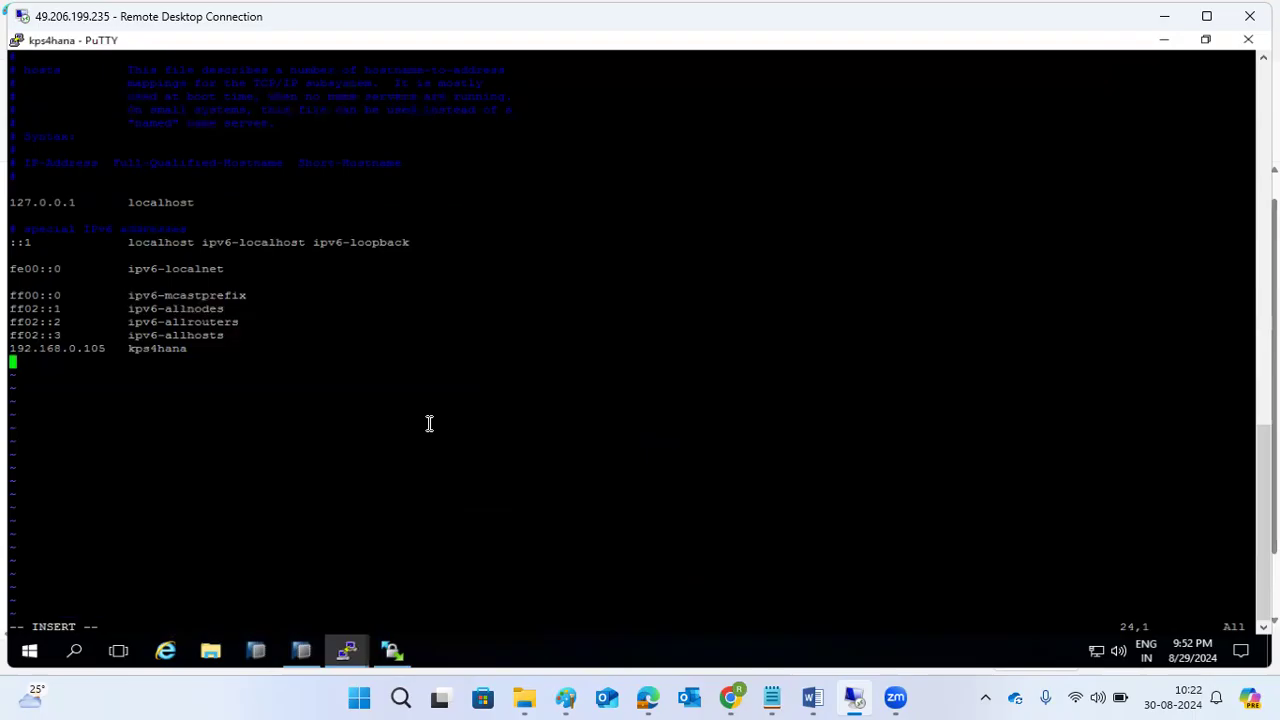
pyautogui.rightClick(429, 423)
pyautogui.press('Tab')
pyautogui.write('saplinux1')
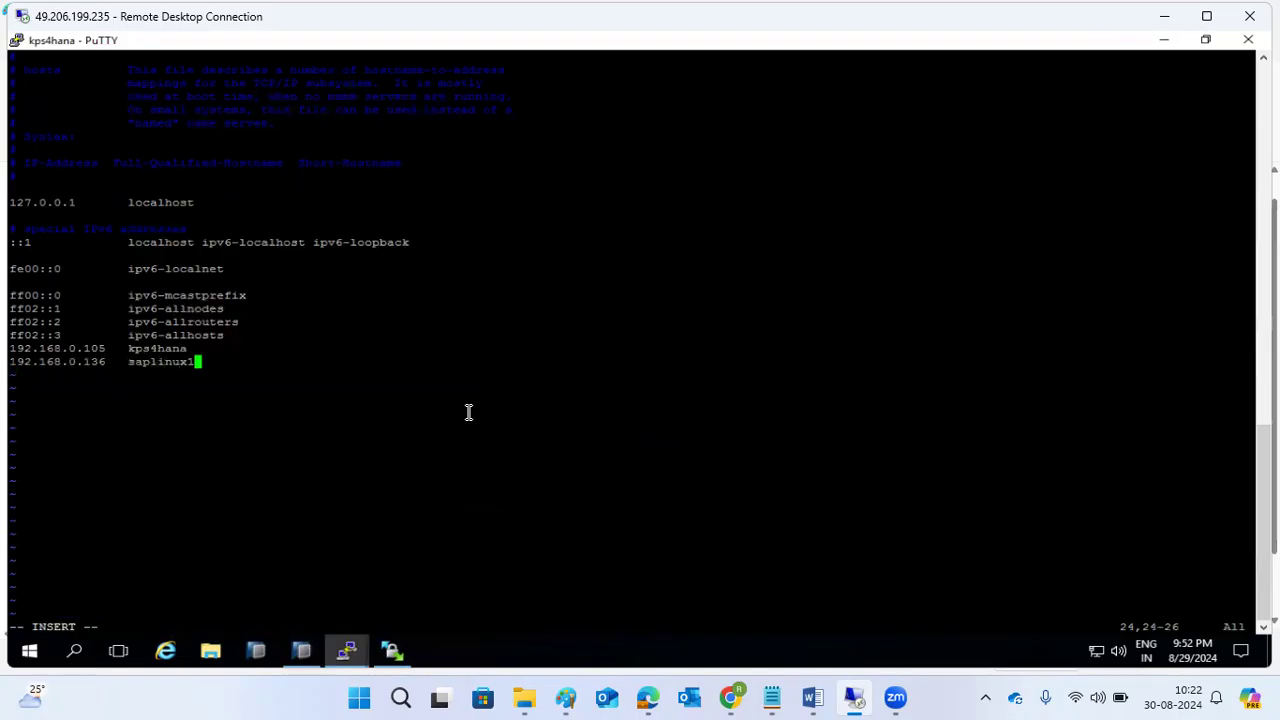
pyautogui.press('Escape')
pyautogui.write(':wq!')
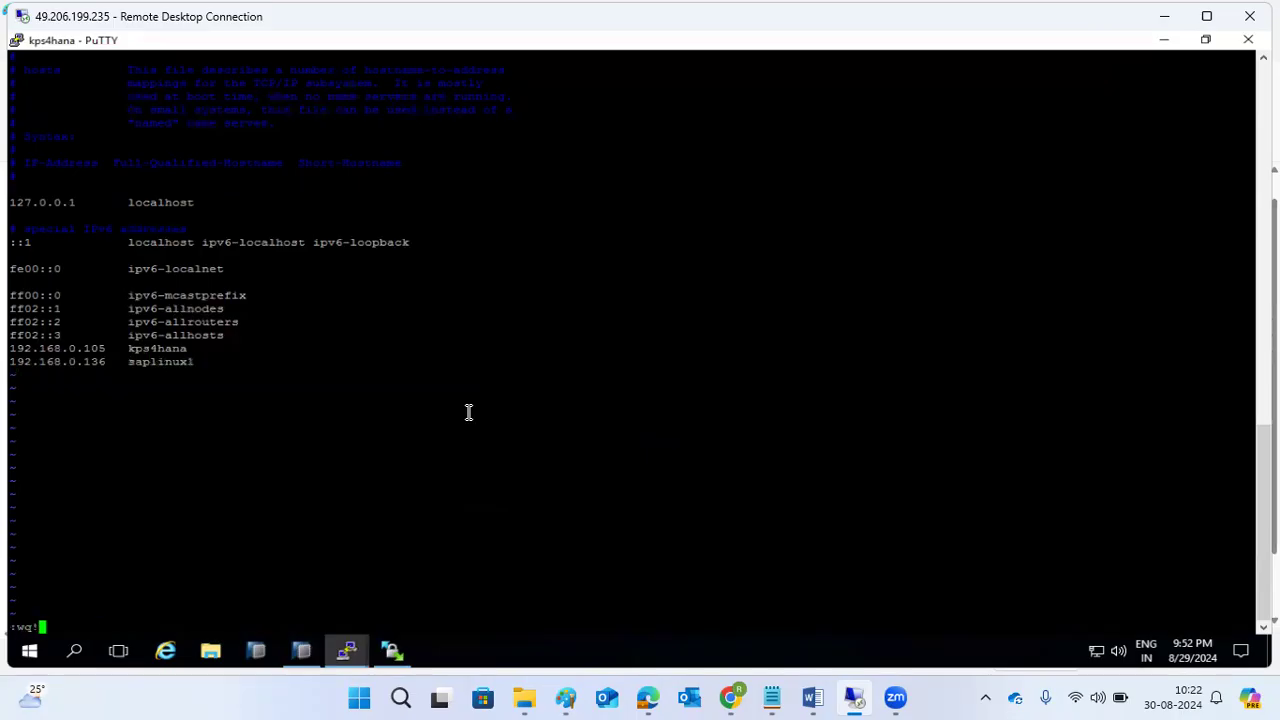
pyautogui.press('Return')
# Ping saplinux1 from kps4hana to confirm replies with 0% packet loss.
pyautogui.write('pi')
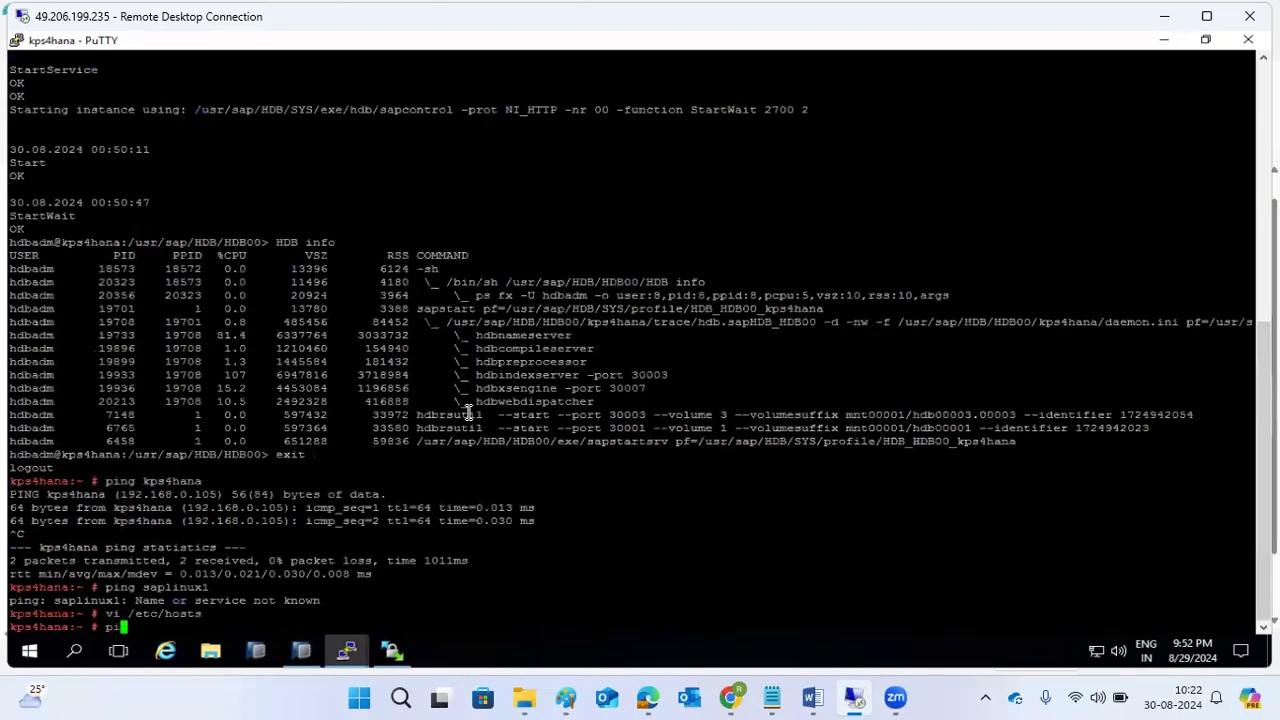
pyautogui.write('ng saplinux1')
pyautogui.press('Return')
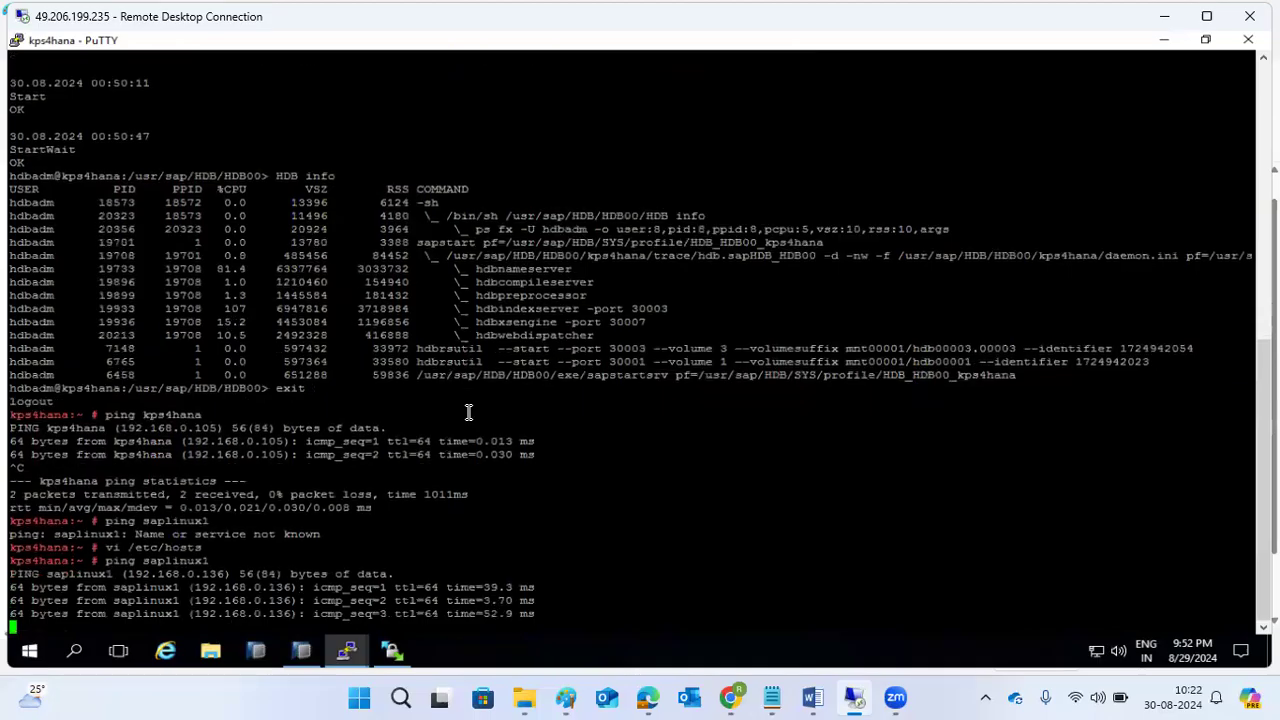
pyautogui.hotkey('ctrl', 'c')
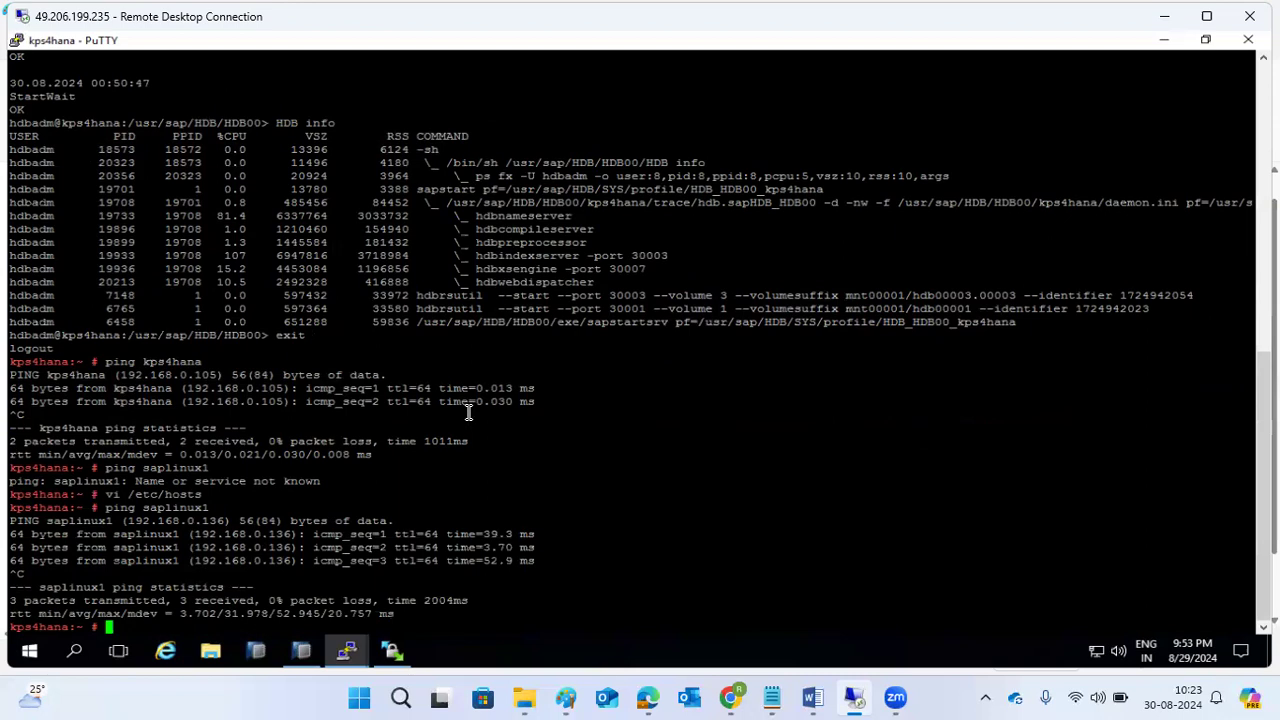
pyautogui.click(301, 651)
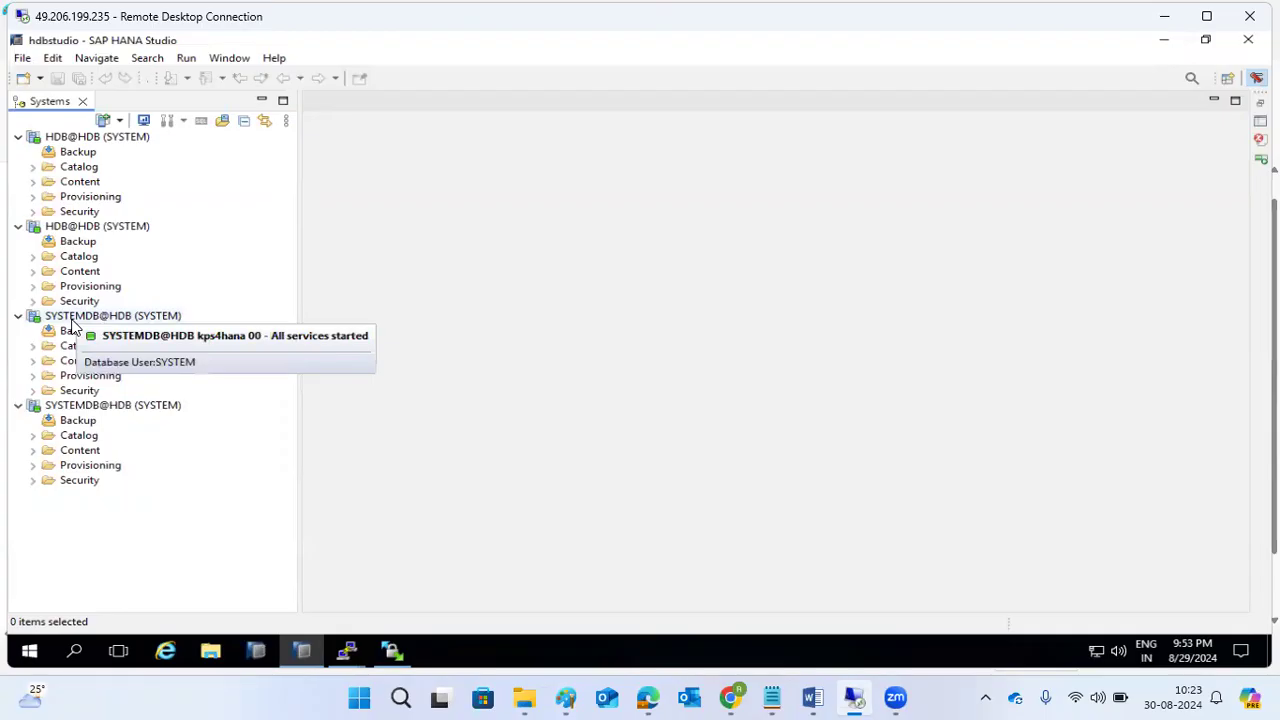
# In SYSTEMDB@HDB properties, set the Additional Properties option to PRIMARY and apply.
pyautogui.rightClick(91, 406)
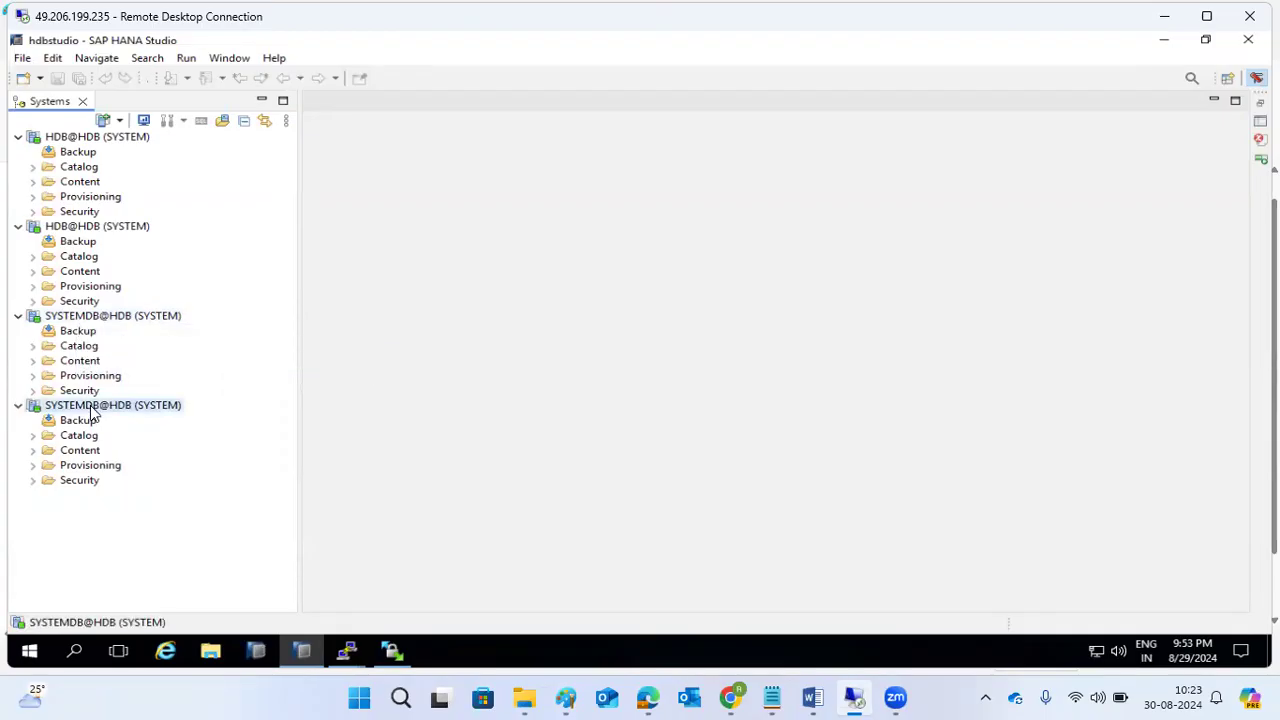
pyautogui.click(140, 393)
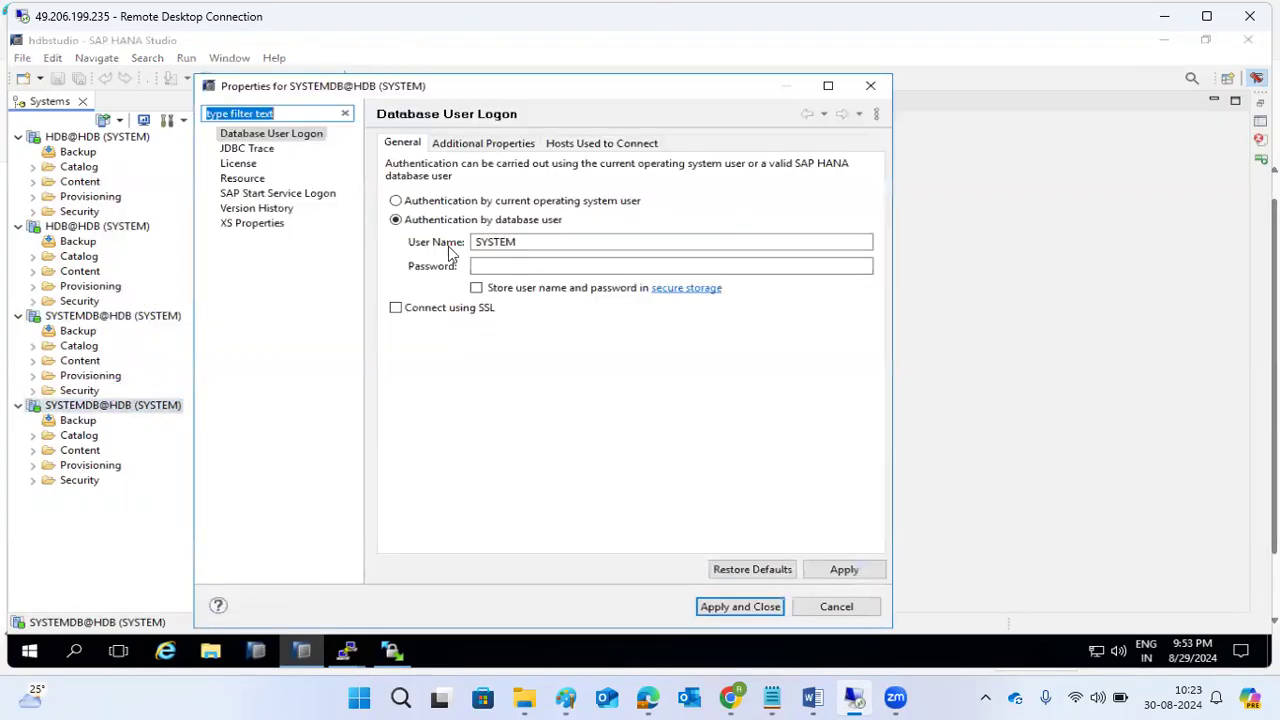
pyautogui.click(471, 146)
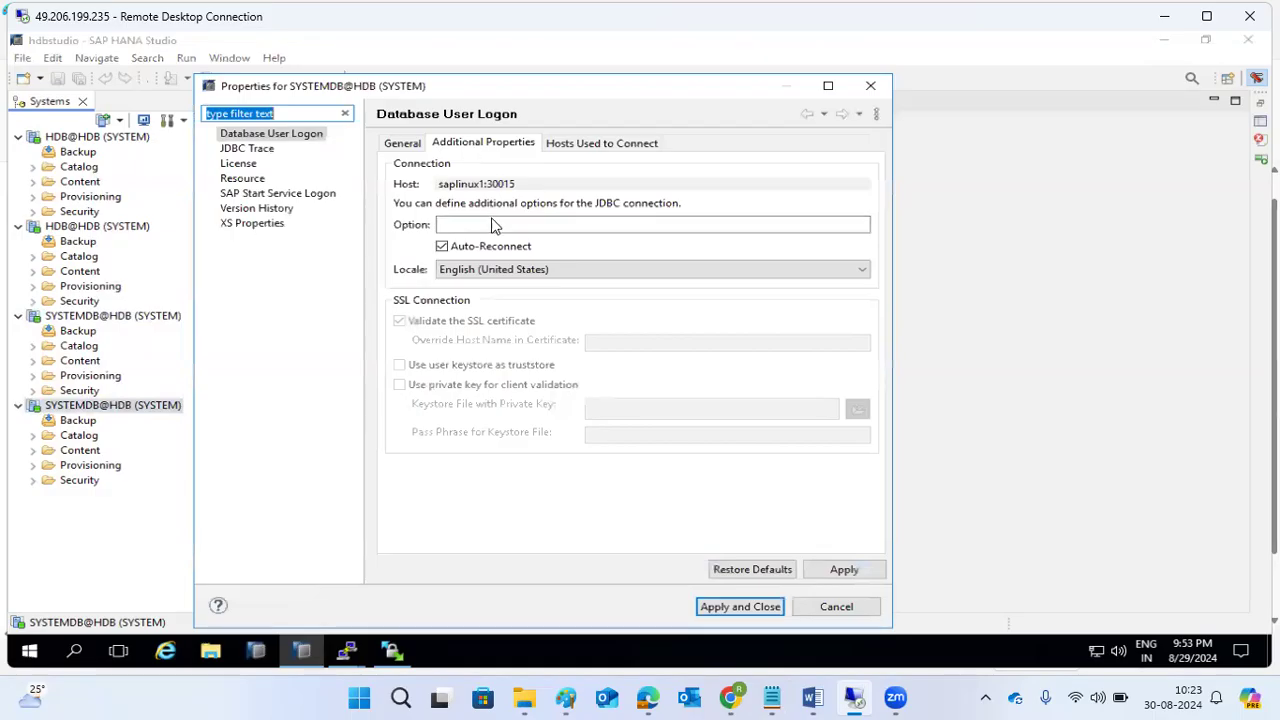
pyautogui.click(576, 146)
pyautogui.click(402, 143)
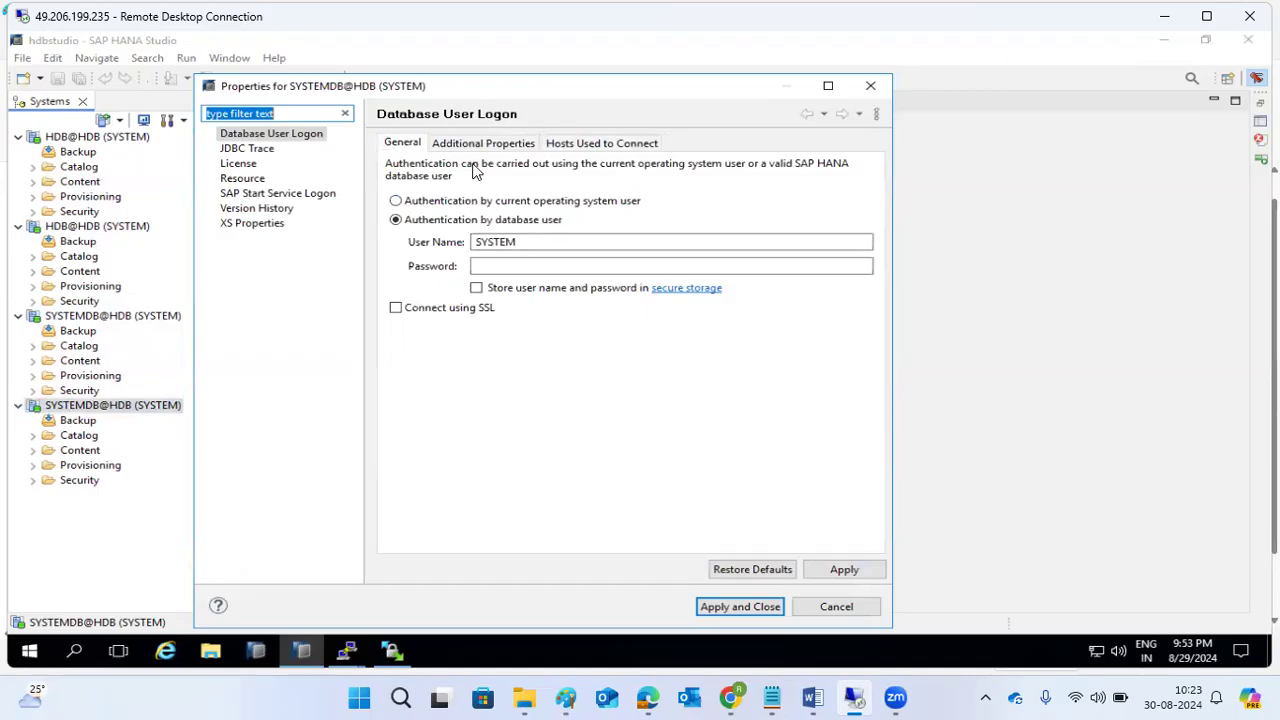
pyautogui.click(240, 167)
pyautogui.click(262, 135)
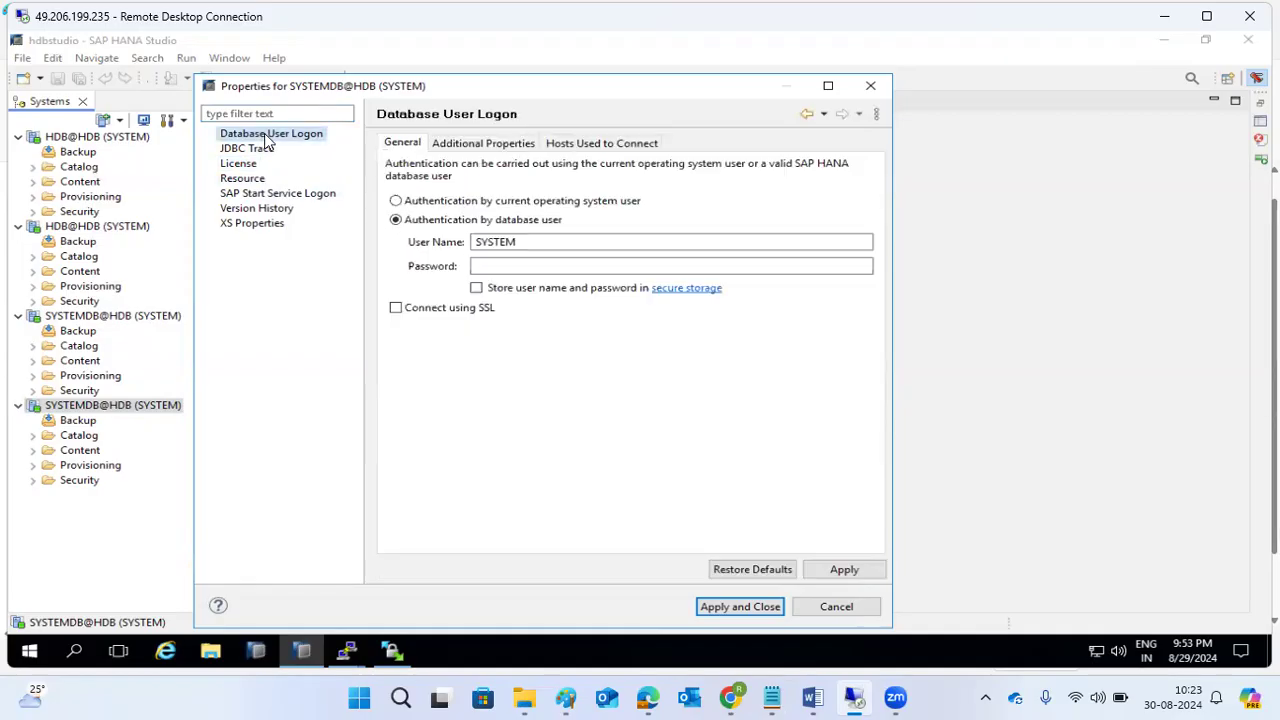
pyautogui.click(475, 147)
pyautogui.click(485, 222)
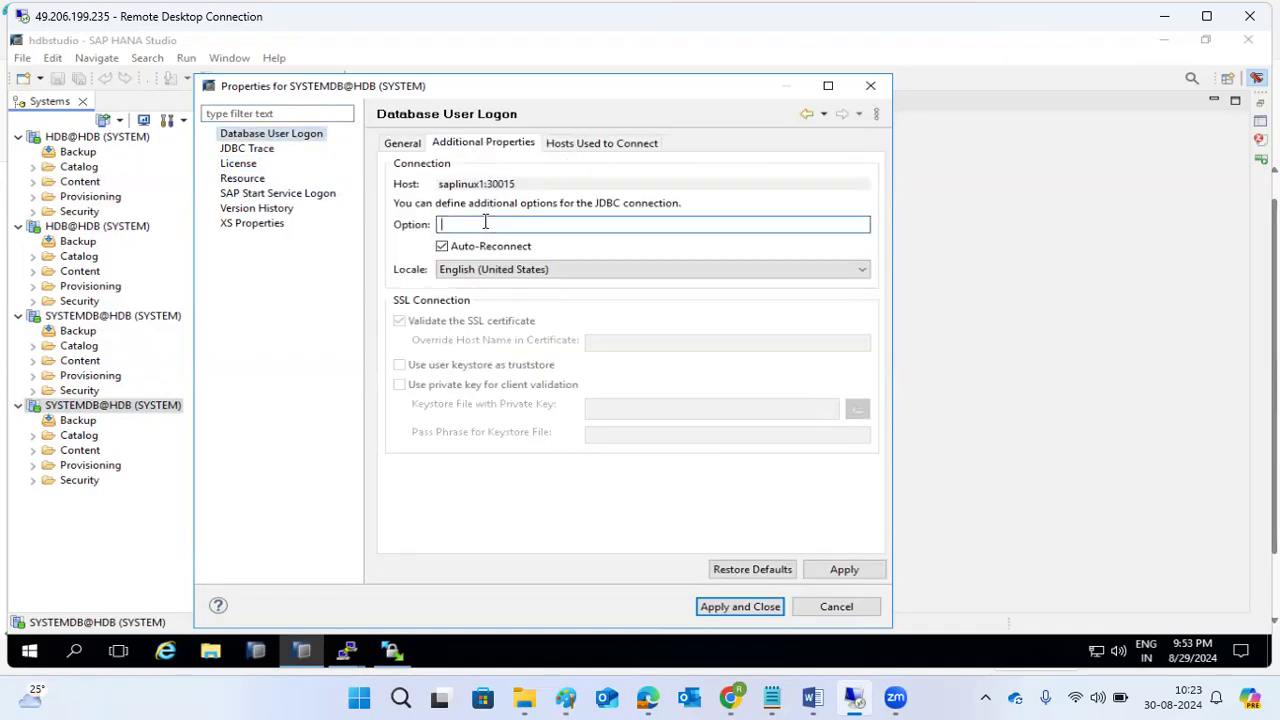
pyautogui.write('PRIMARY')
pyautogui.click(731, 604)
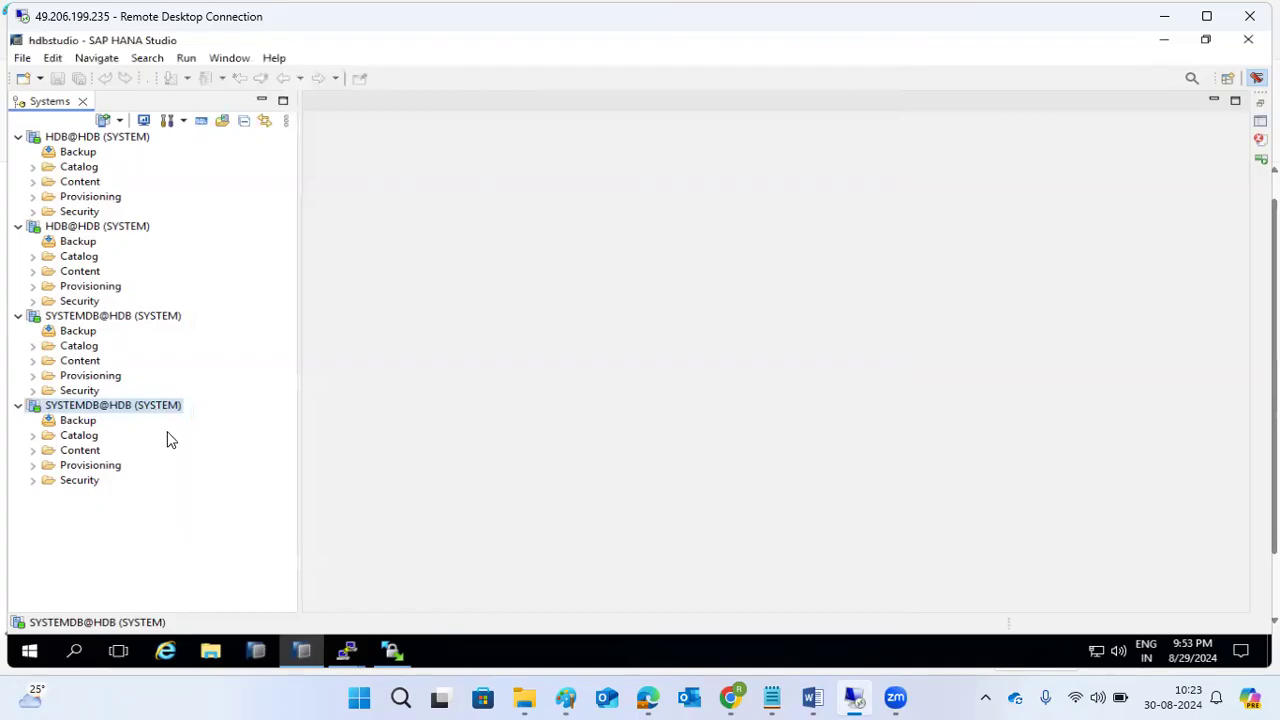
# Open the saplinux1 SYSTEMDB@HDB overview showing all services started.
pyautogui.moveTo(110, 412)
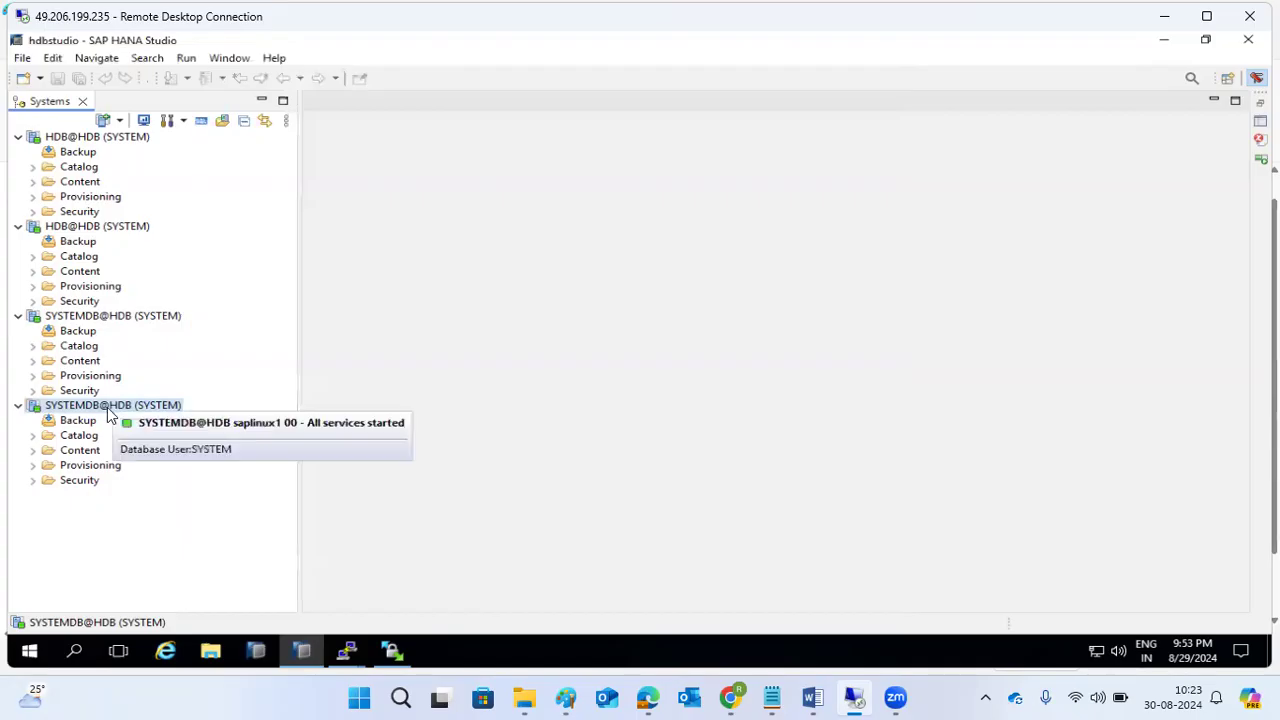
pyautogui.doubleClick(110, 412)
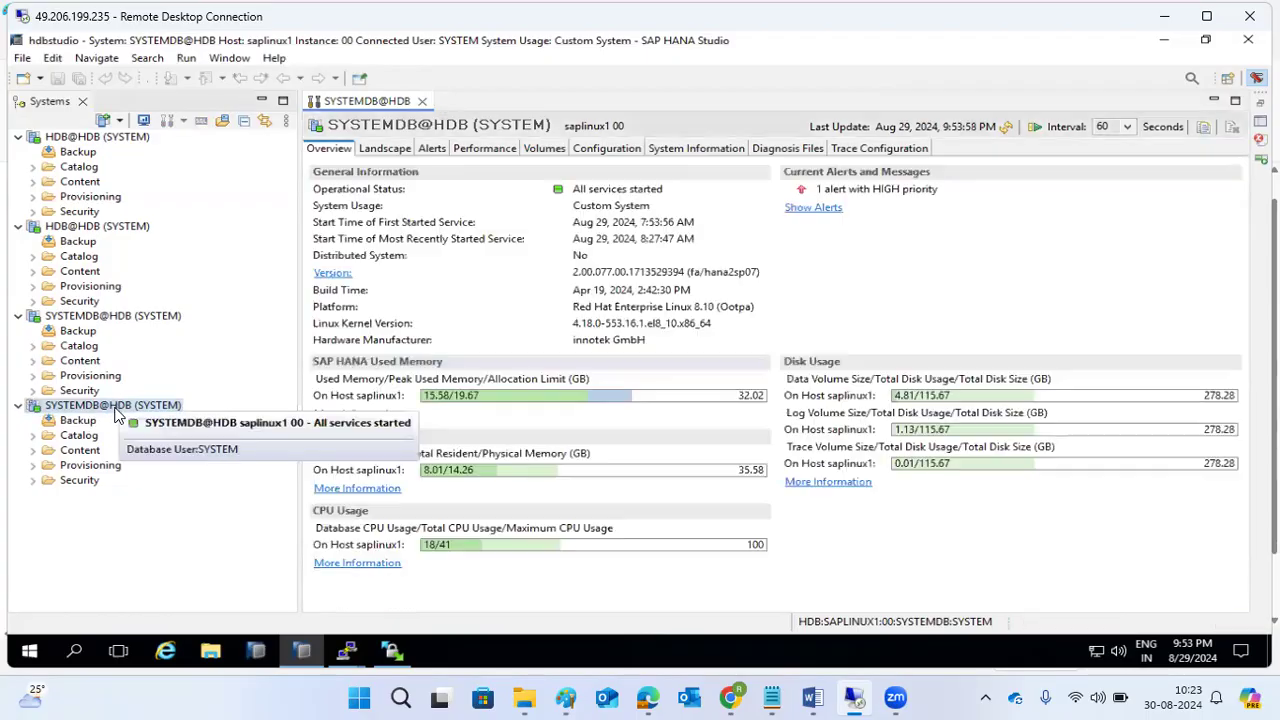
pyautogui.rightClick(115, 410)
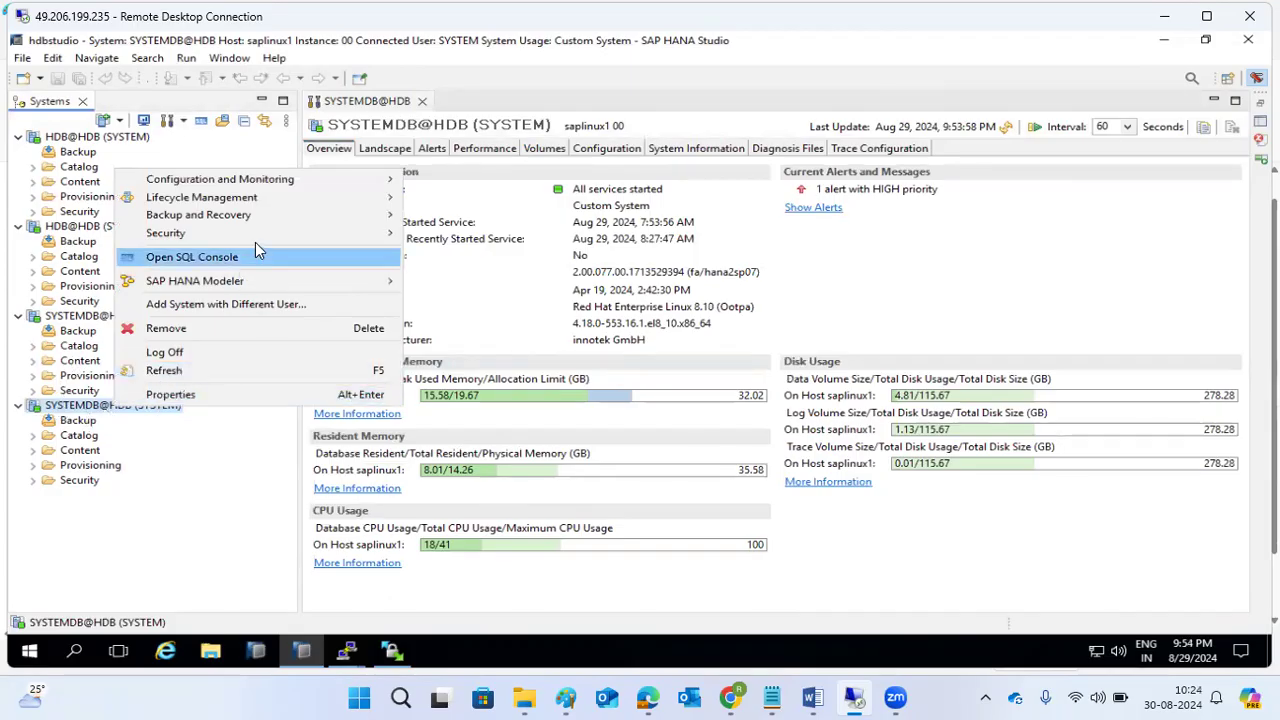
# Launch the system administration action for HDB and log on as hdbadm with its password.
pyautogui.moveTo(347, 188)
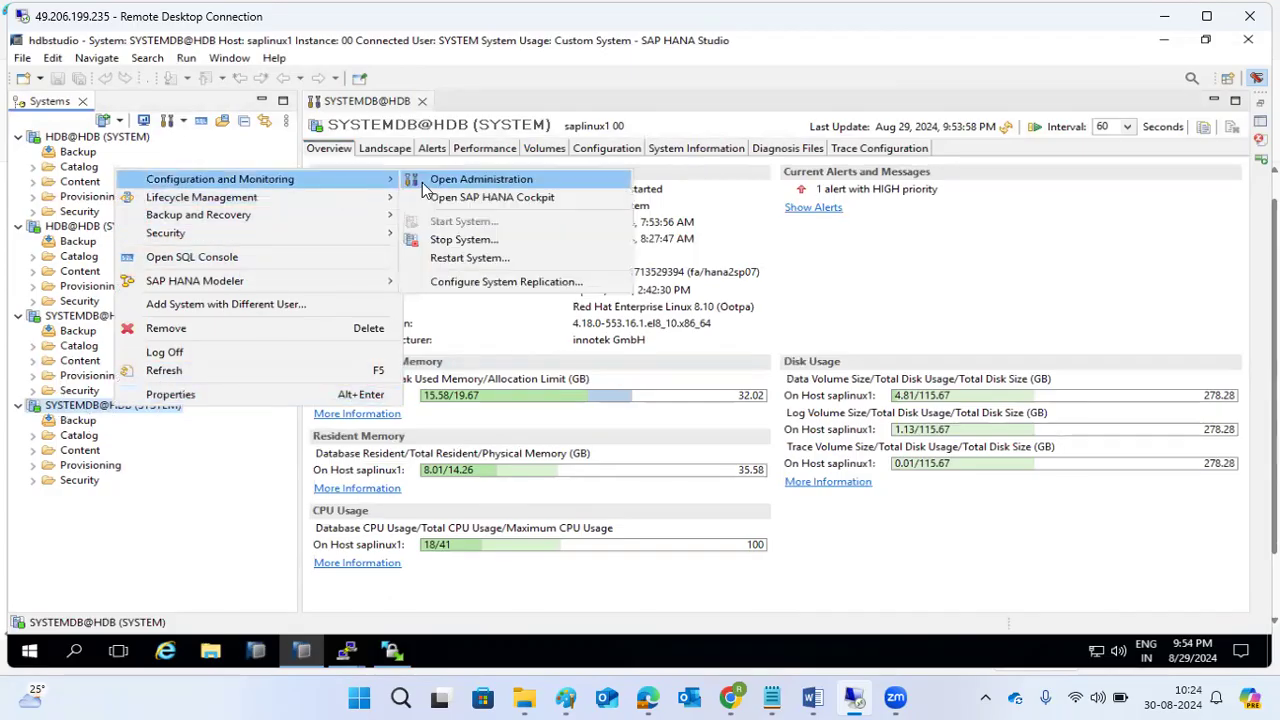
pyautogui.click(460, 280)
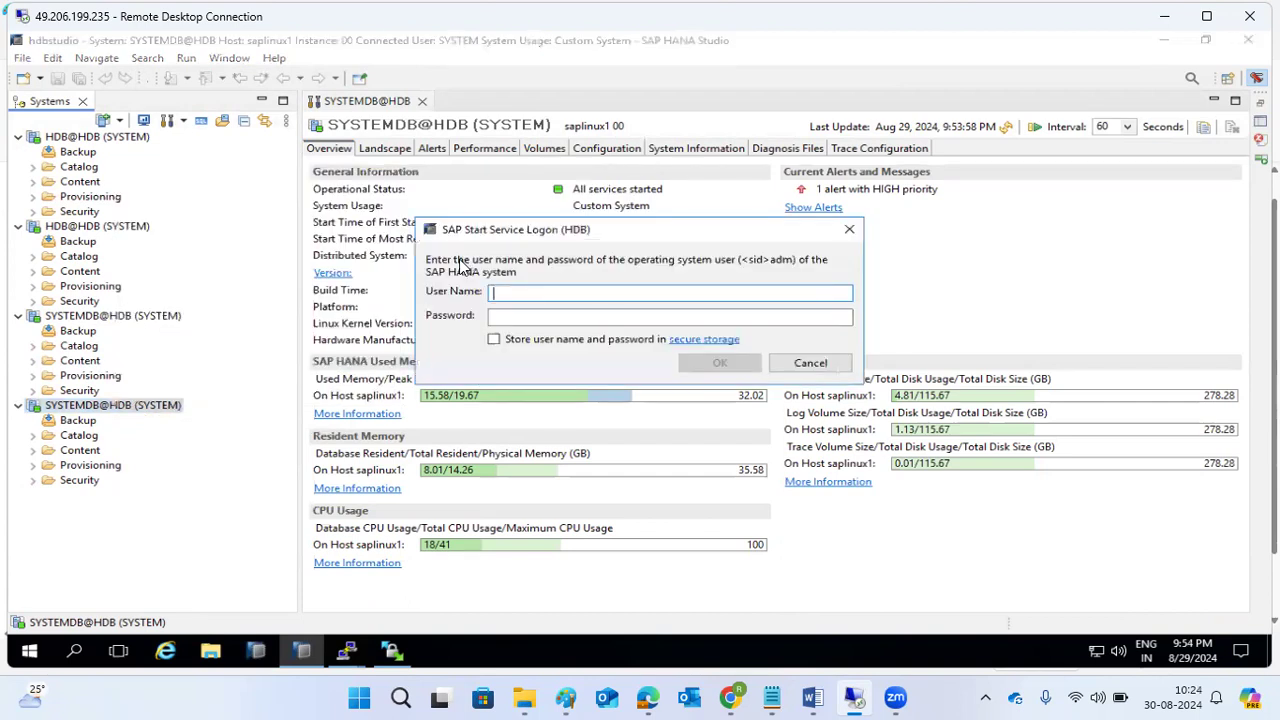
pyautogui.write('hdbadm')
pyautogui.press('Tab')
pyautogui.write('•')
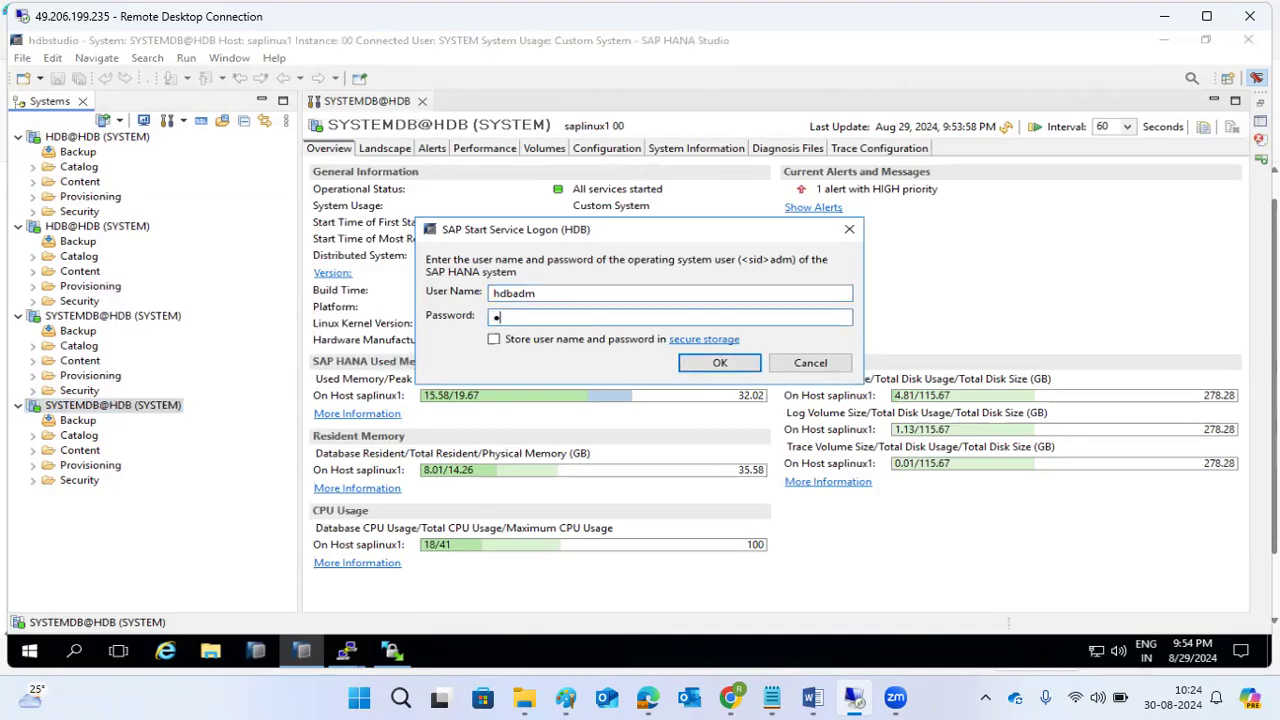
pyautogui.write('••••••••')
pyautogui.press('Return')
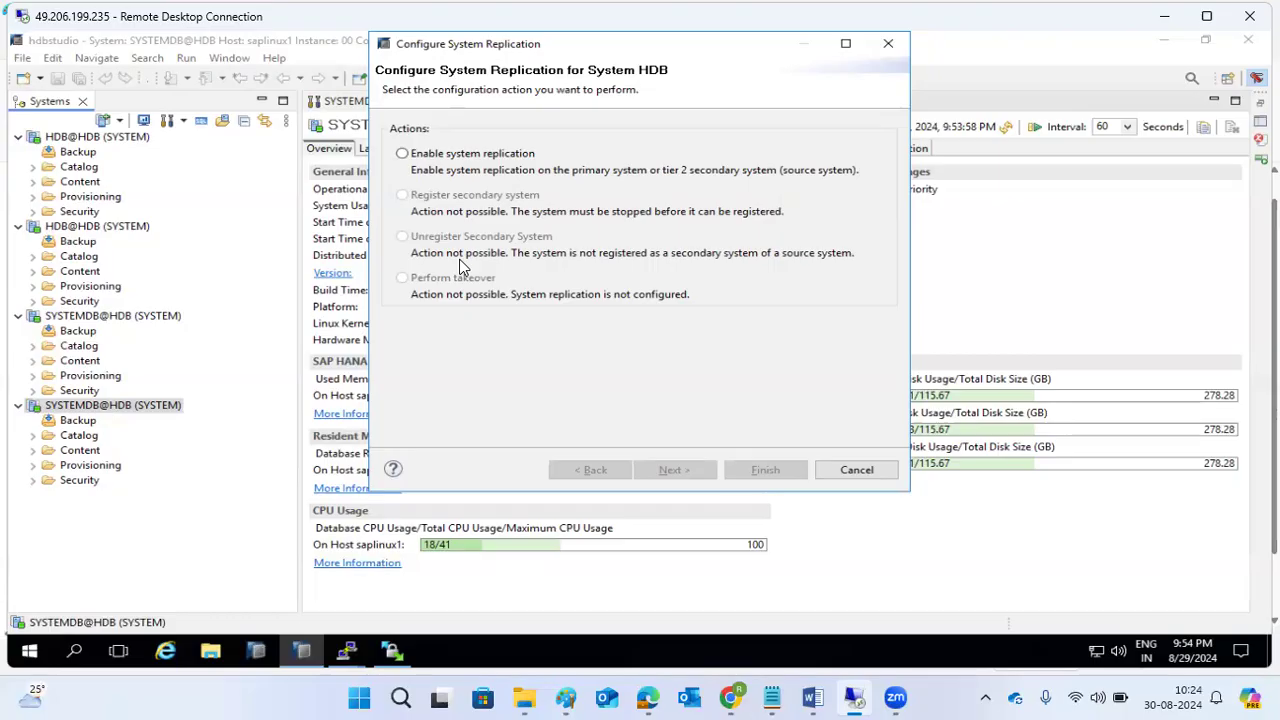
# Show /etc/os-release on saplinux1, revealing Red Hat Enterprise Linux 8.10.
pyautogui.click(346, 651)
pyautogui.click(240, 590)
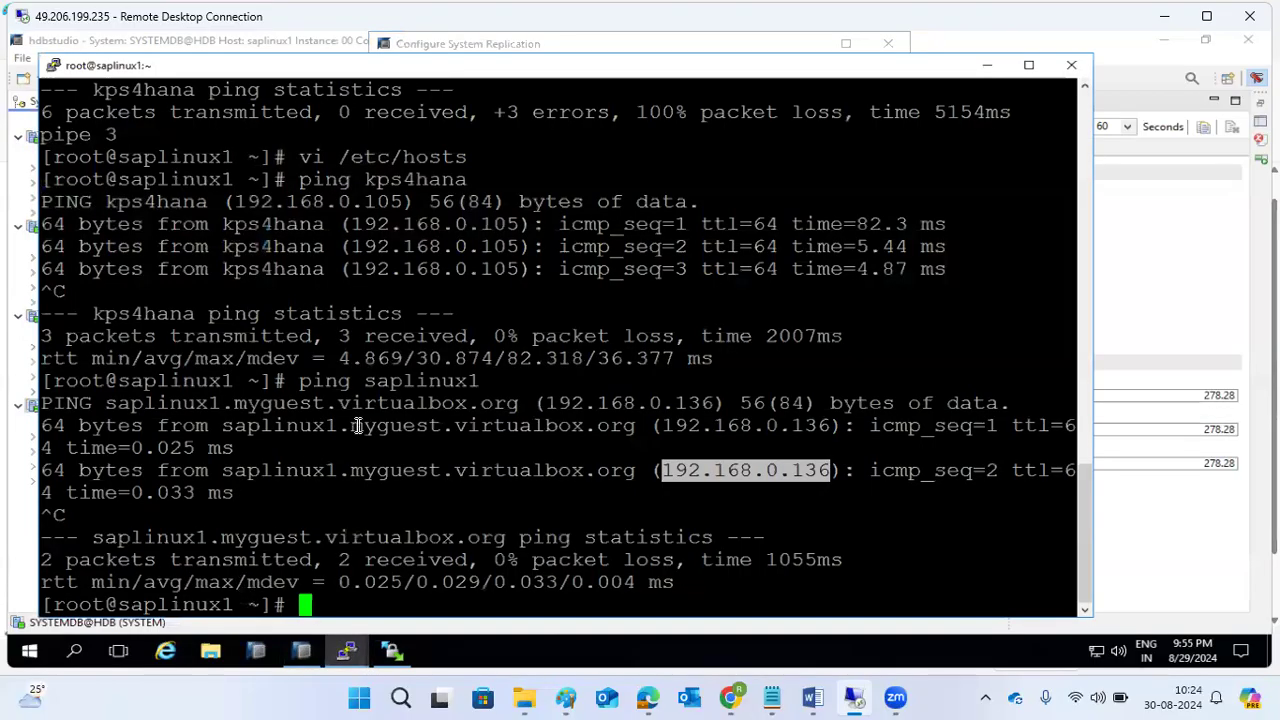
pyautogui.write('more /etc/o')
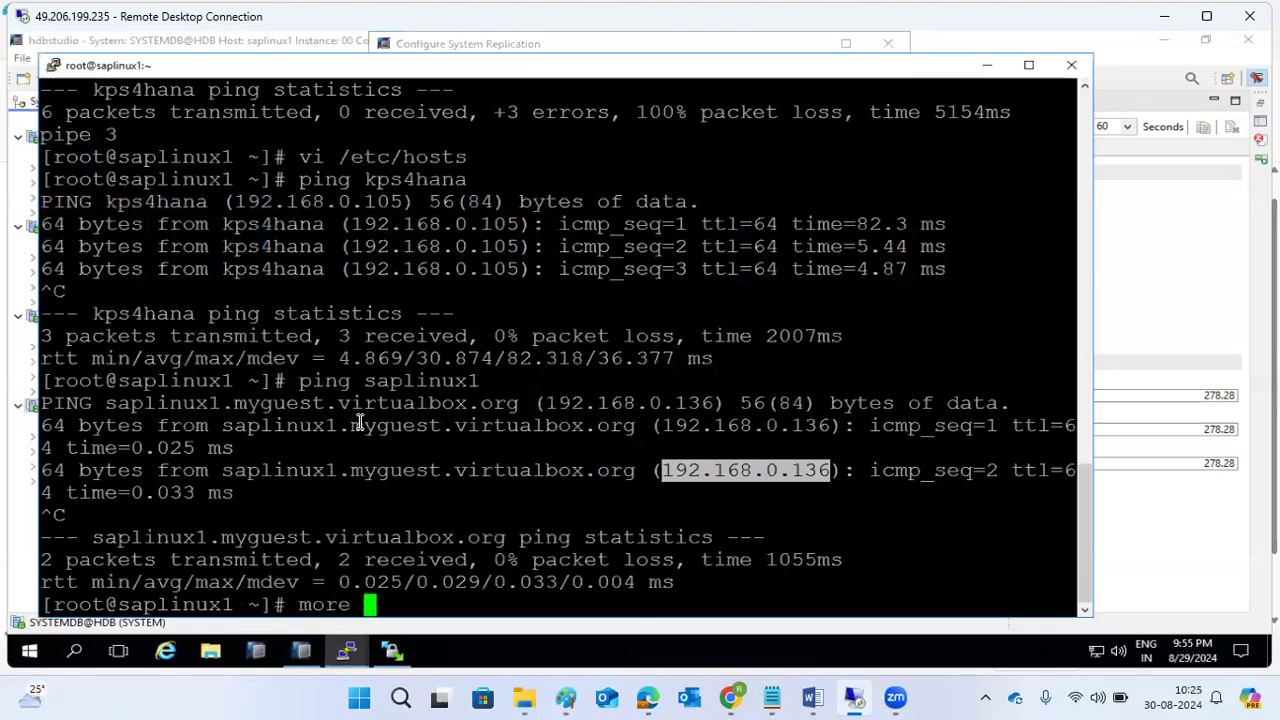
pyautogui.write('s-rlea')
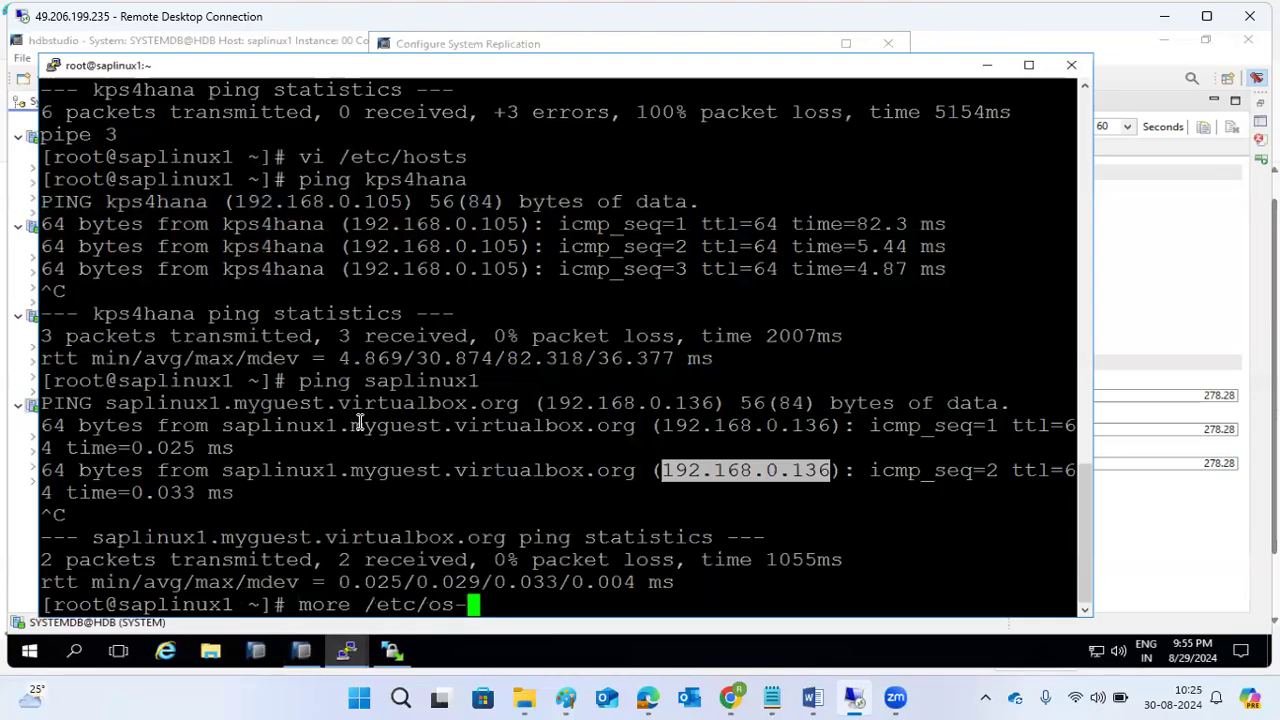
pyautogui.press('BackSpace')
pyautogui.press('BackSpace')
pyautogui.press('BackSpace')
pyautogui.press('BackSpace')
pyautogui.write('release')
pyautogui.press('Return')
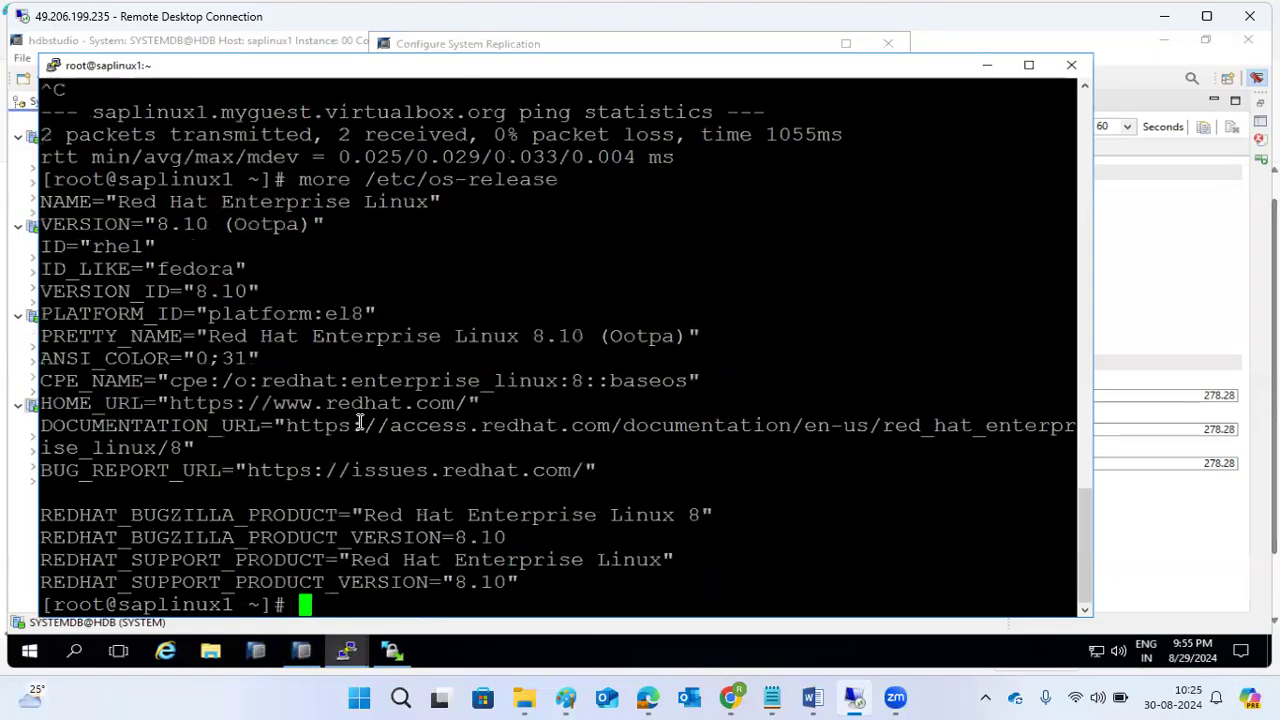
pyautogui.moveTo(403, 537); pyautogui.dragTo(501, 537)
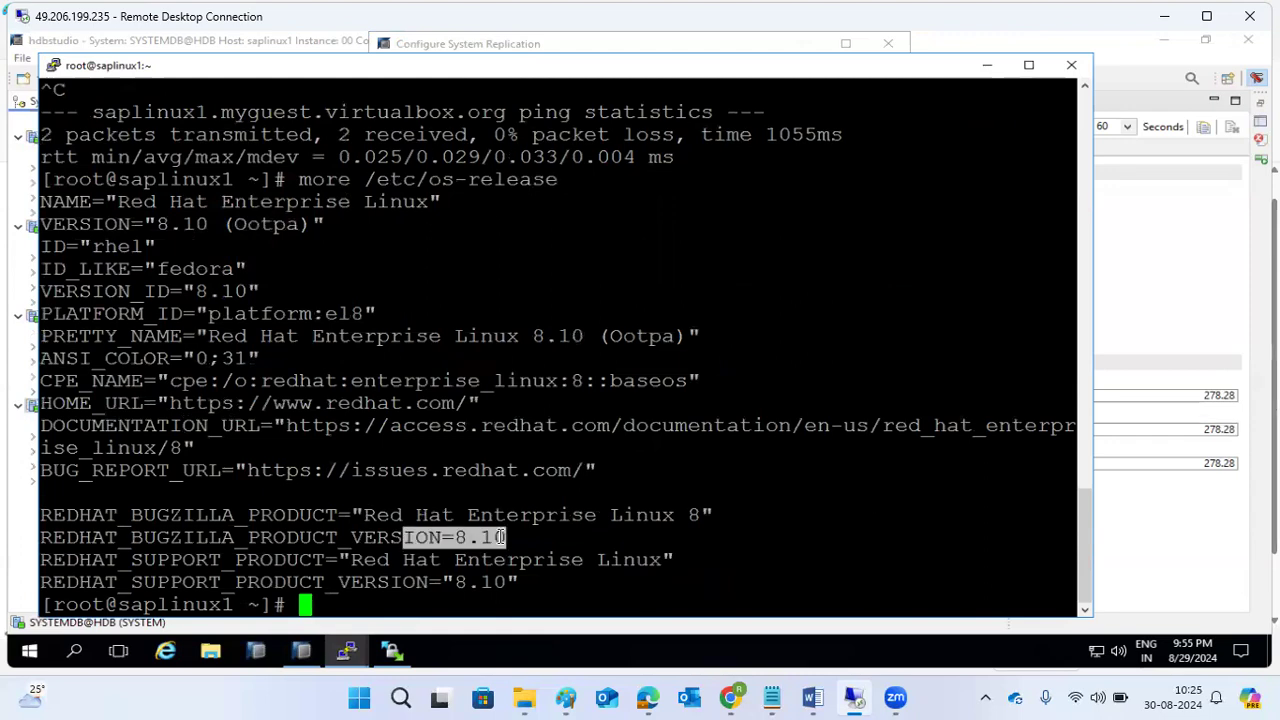
pyautogui.moveTo(380, 514); pyautogui.dragTo(539, 491)
# Show /etc/os-release on kps4hana, revealing SUSE Linux Enterprise Server 15 SP5.
pyautogui.click(346, 651)
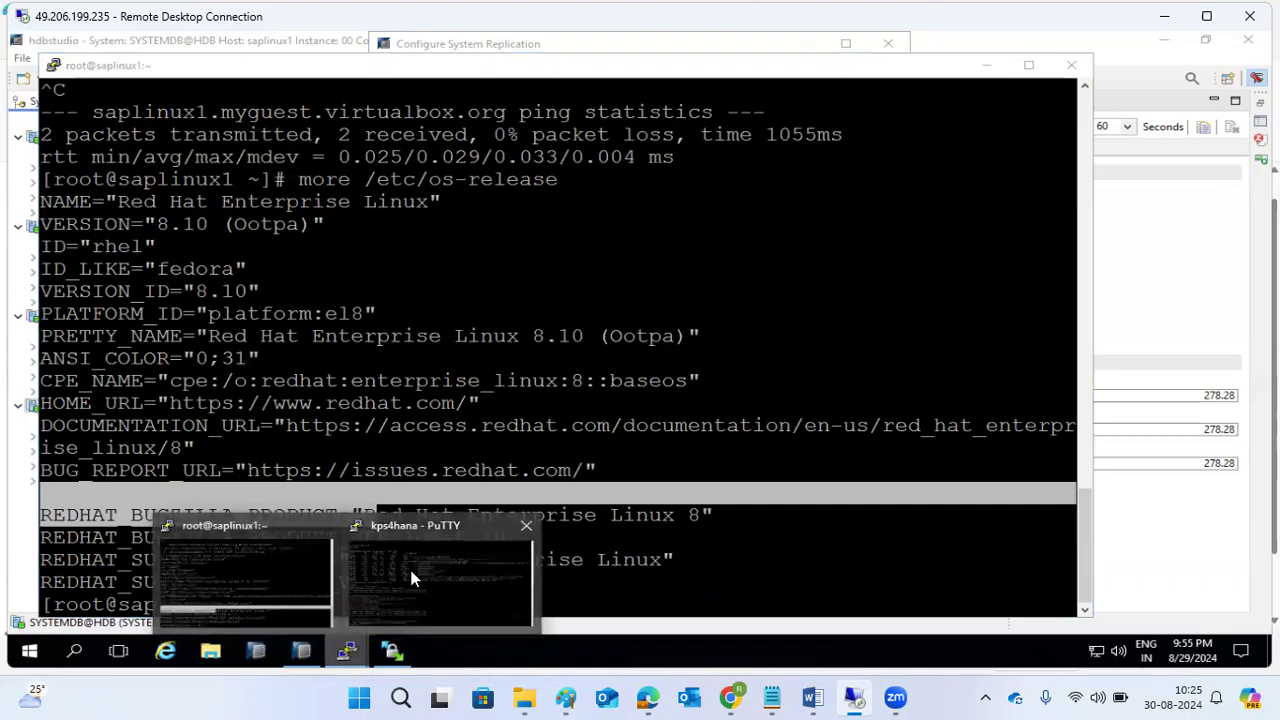
pyautogui.click(412, 578)
pyautogui.write('ca')
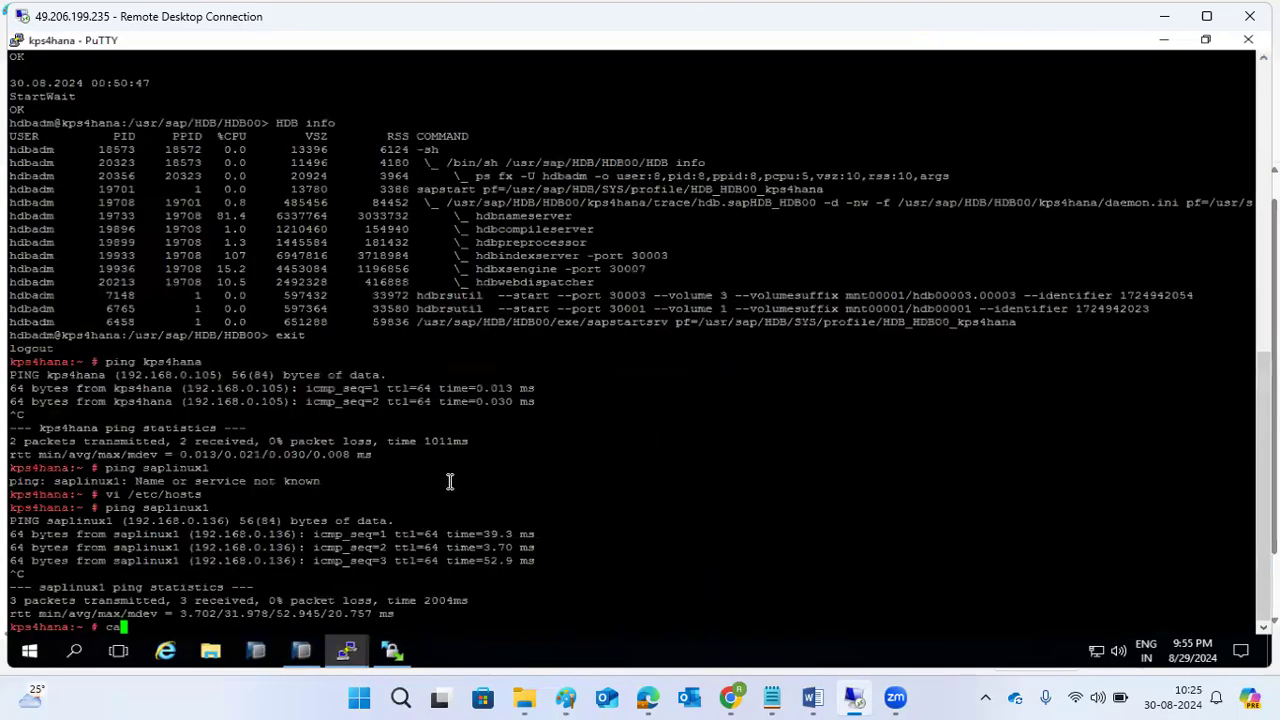
pyautogui.write('t /etc/os-release')
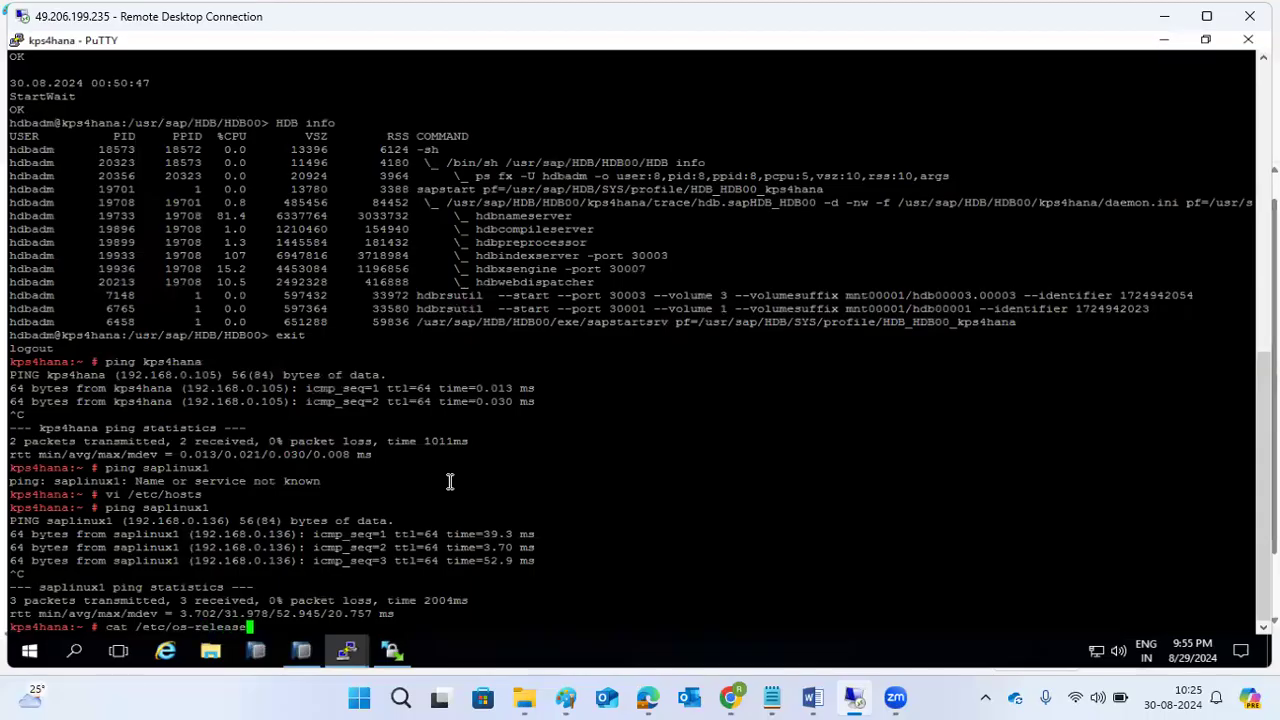
pyautogui.press('Return')
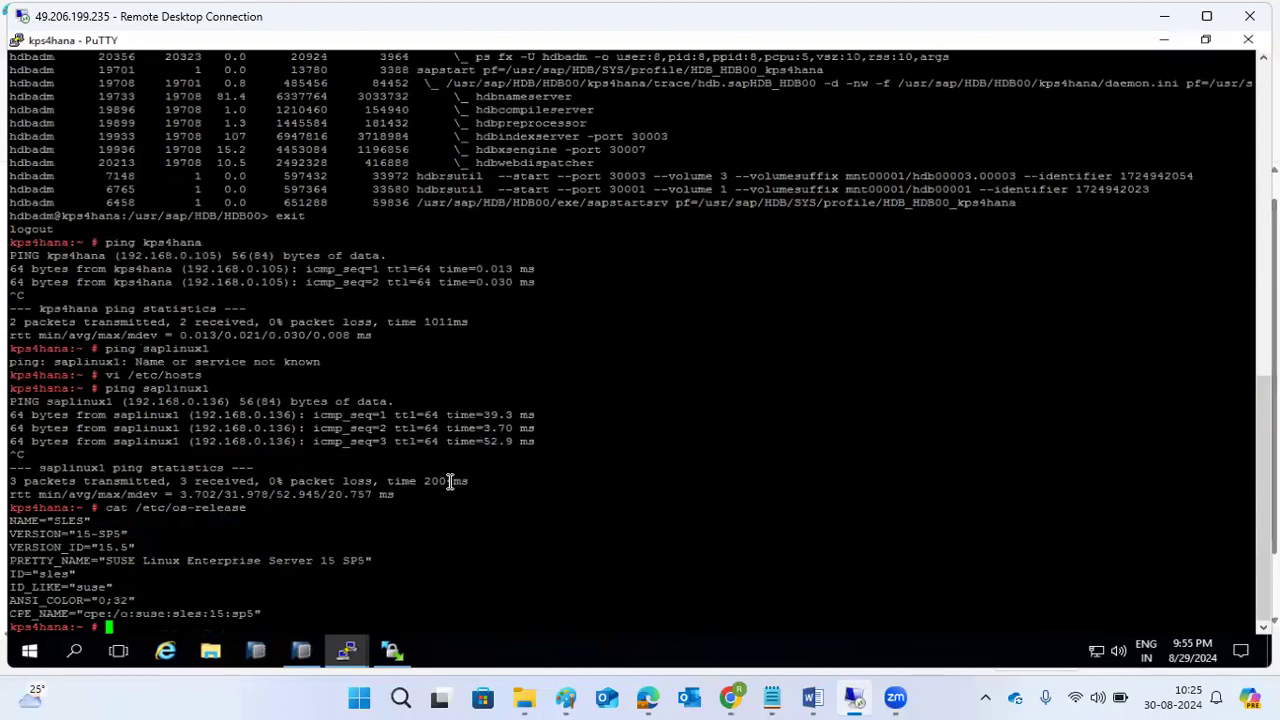
pyautogui.moveTo(170, 560); pyautogui.dragTo(238, 545)
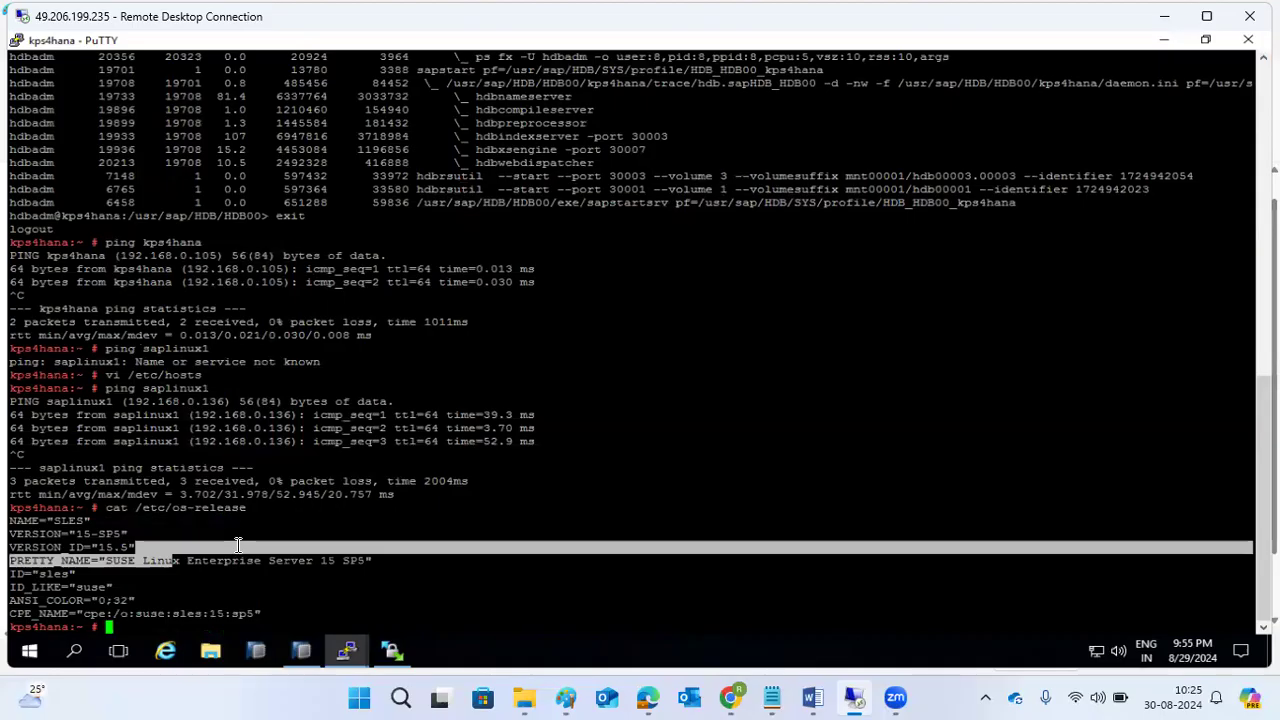
pyautogui.click(297, 658)
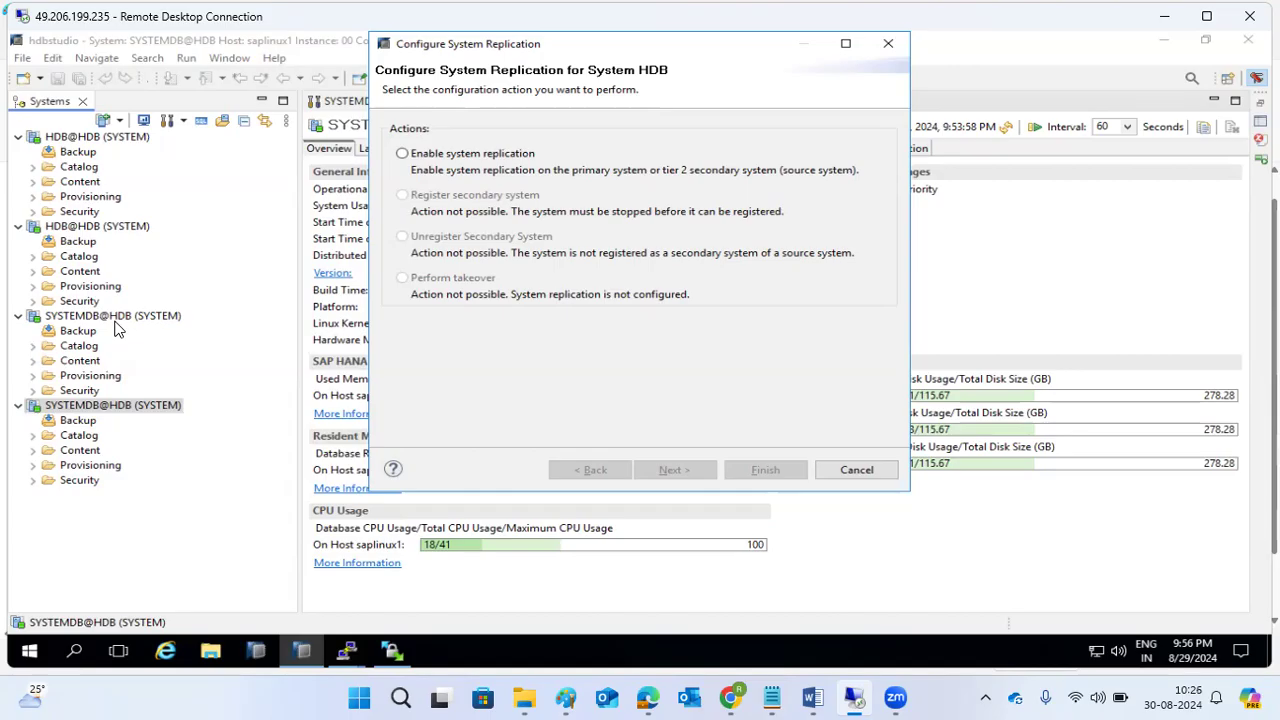
# Try enabling system replication, then cancel the wizard because a backup is required first.
pyautogui.click(404, 155)
pyautogui.click(673, 470)
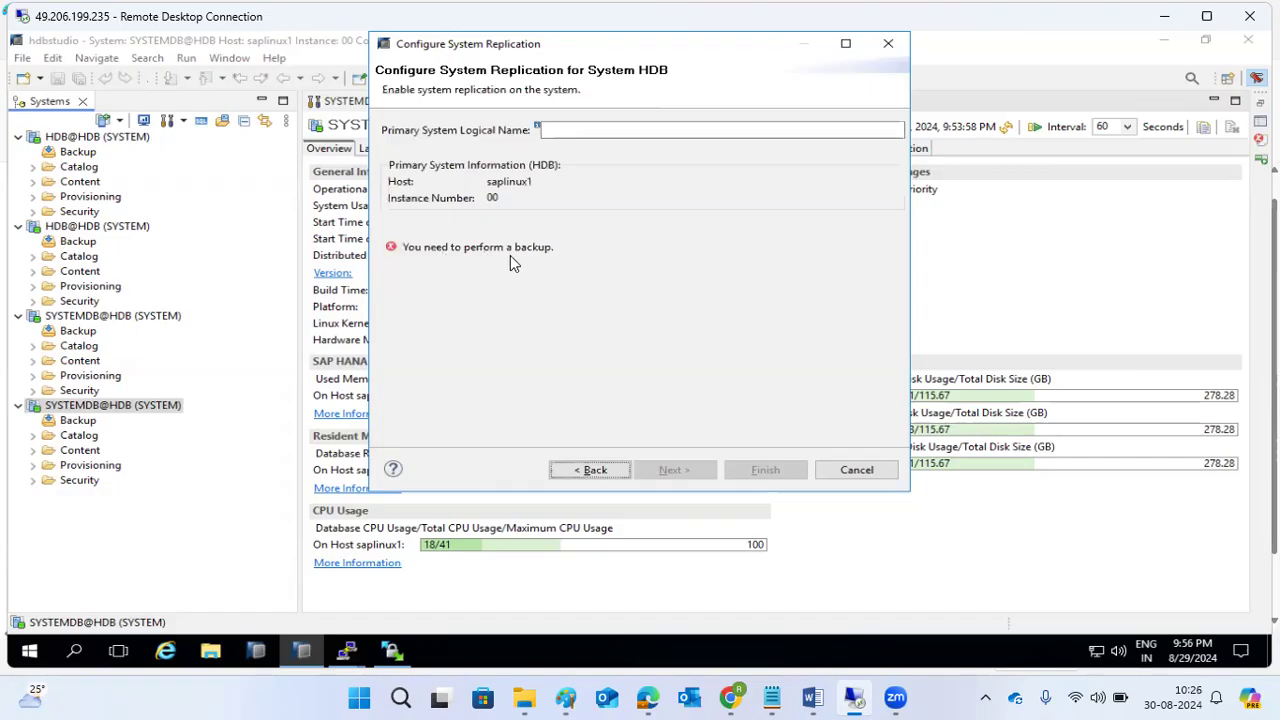
pyautogui.click(855, 470)
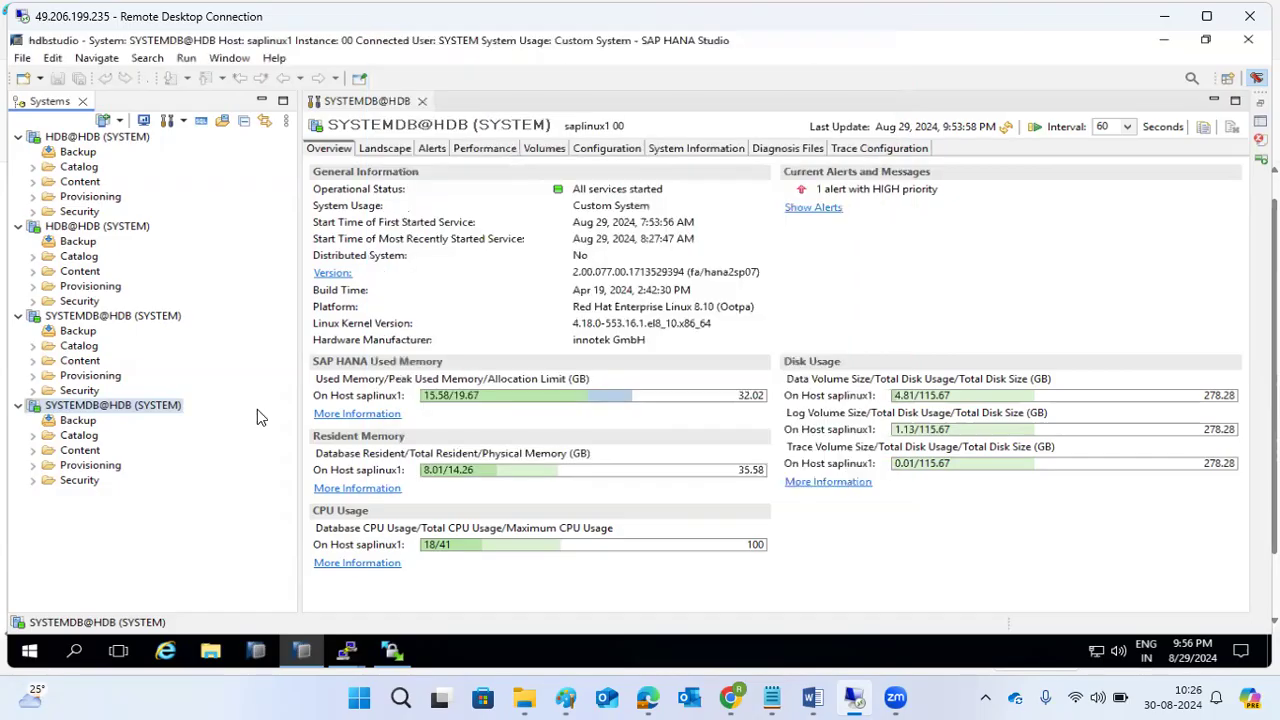
# Start a complete data backup of SYSTEMDB@HDB to file, then update the replication notes in Paint.
pyautogui.rightClick(45, 409)
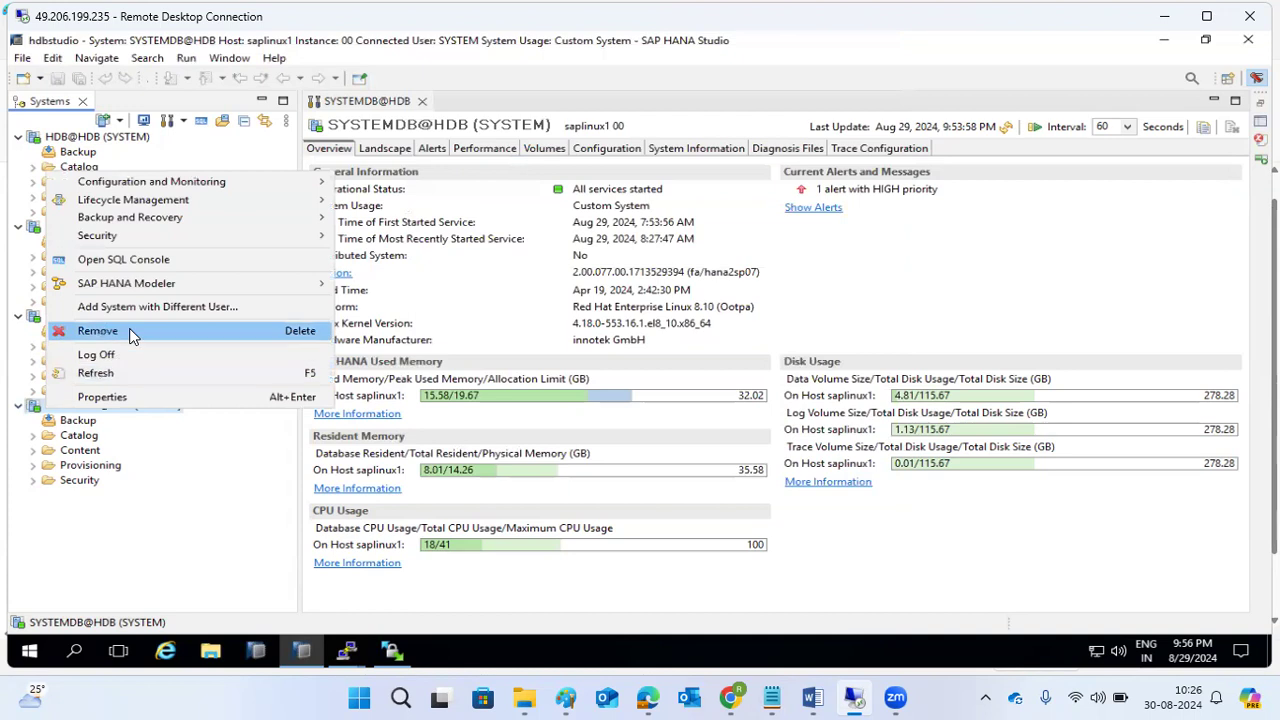
pyautogui.moveTo(274, 222)
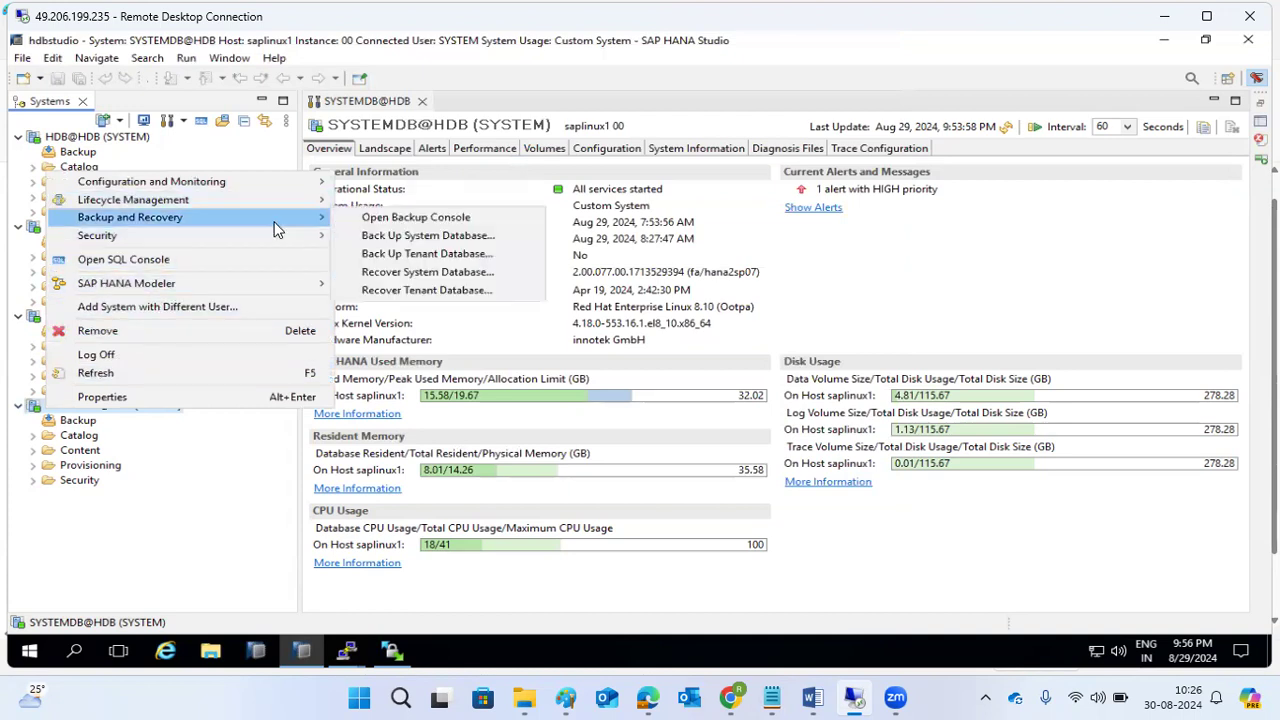
pyautogui.click(404, 238)
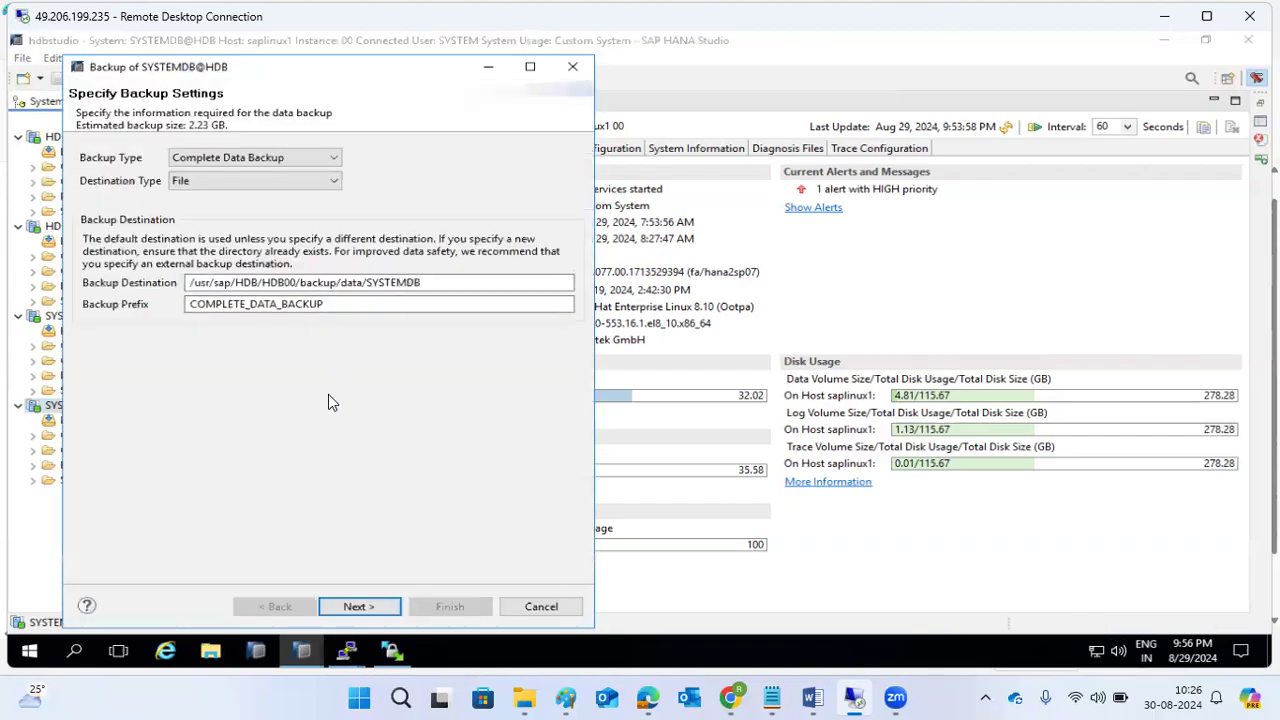
pyautogui.click(355, 606)
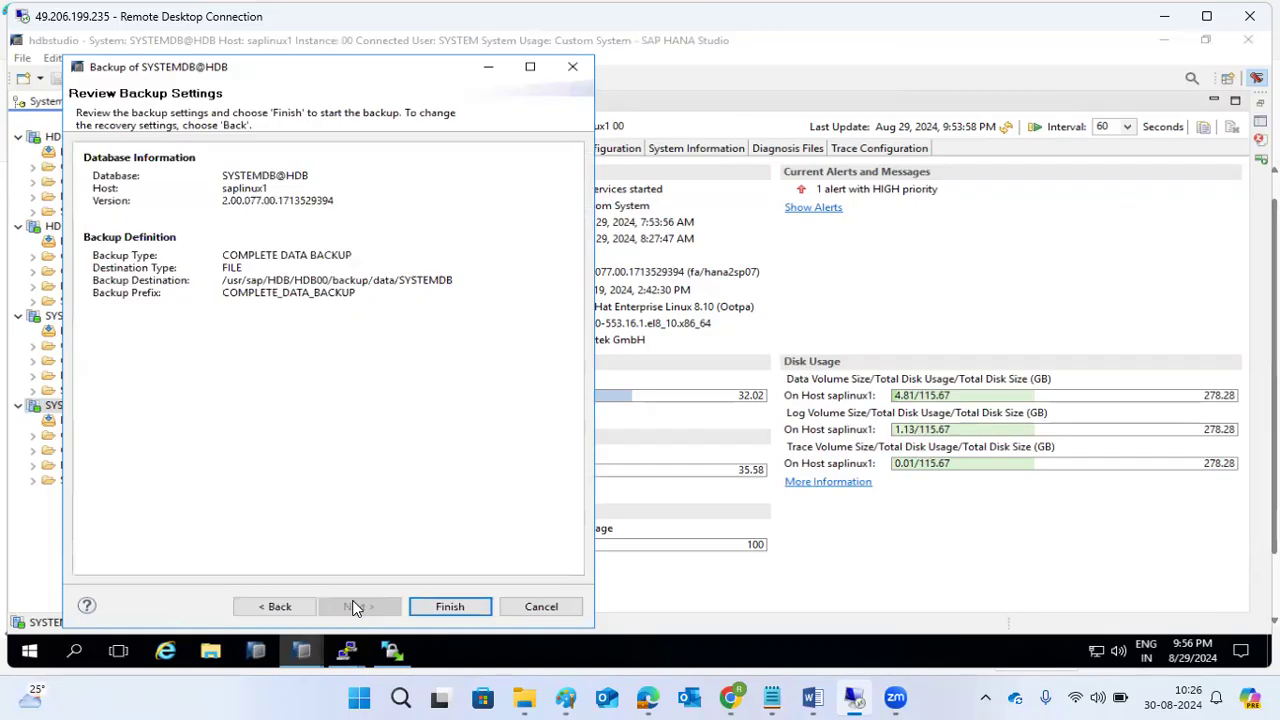
pyautogui.click(448, 606)
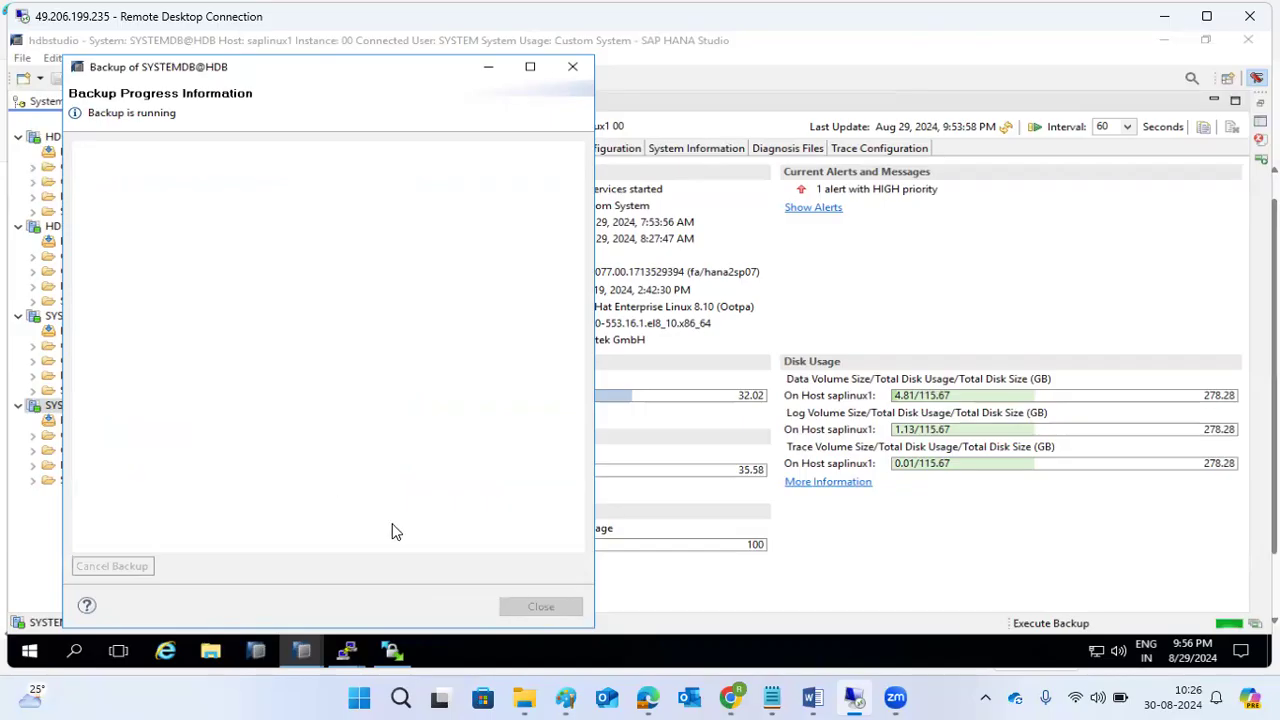
pyautogui.click(565, 697)
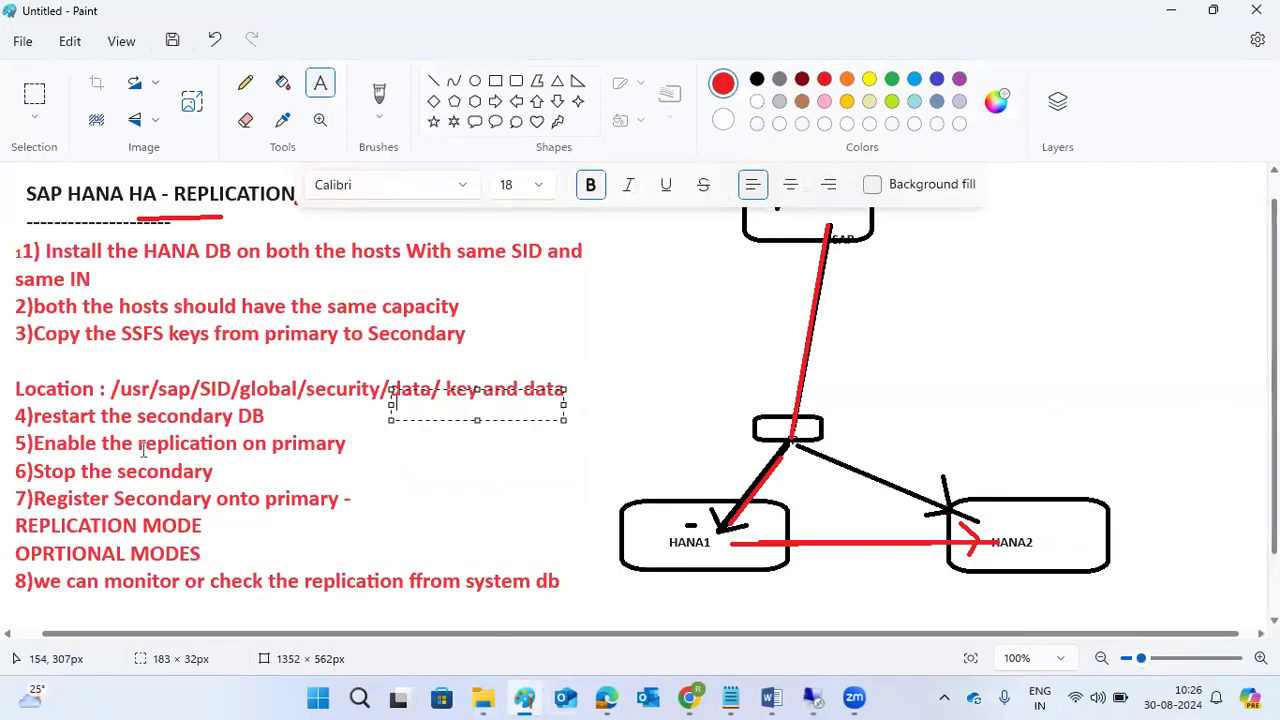
pyautogui.click(292, 419)
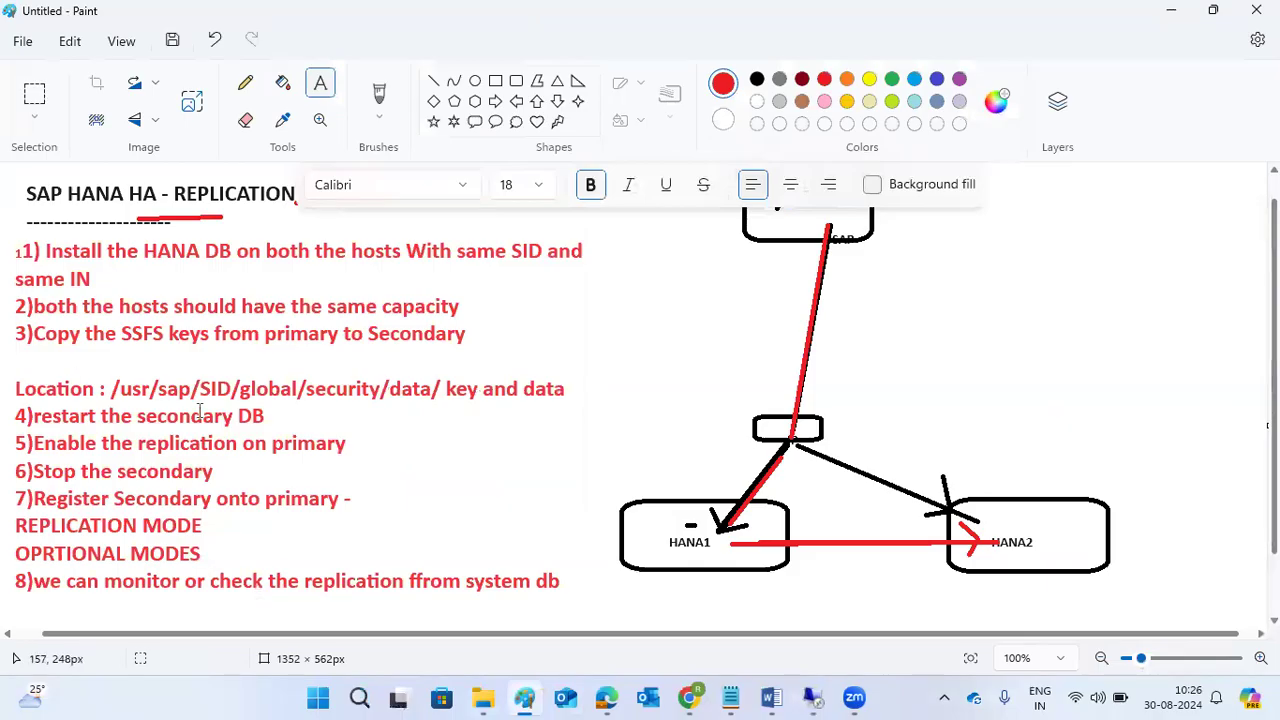
# Return to HANA Studio and wait for the SYSTEMDB backup to finish with 1 volume backed up.
pyautogui.moveTo(812, 697)
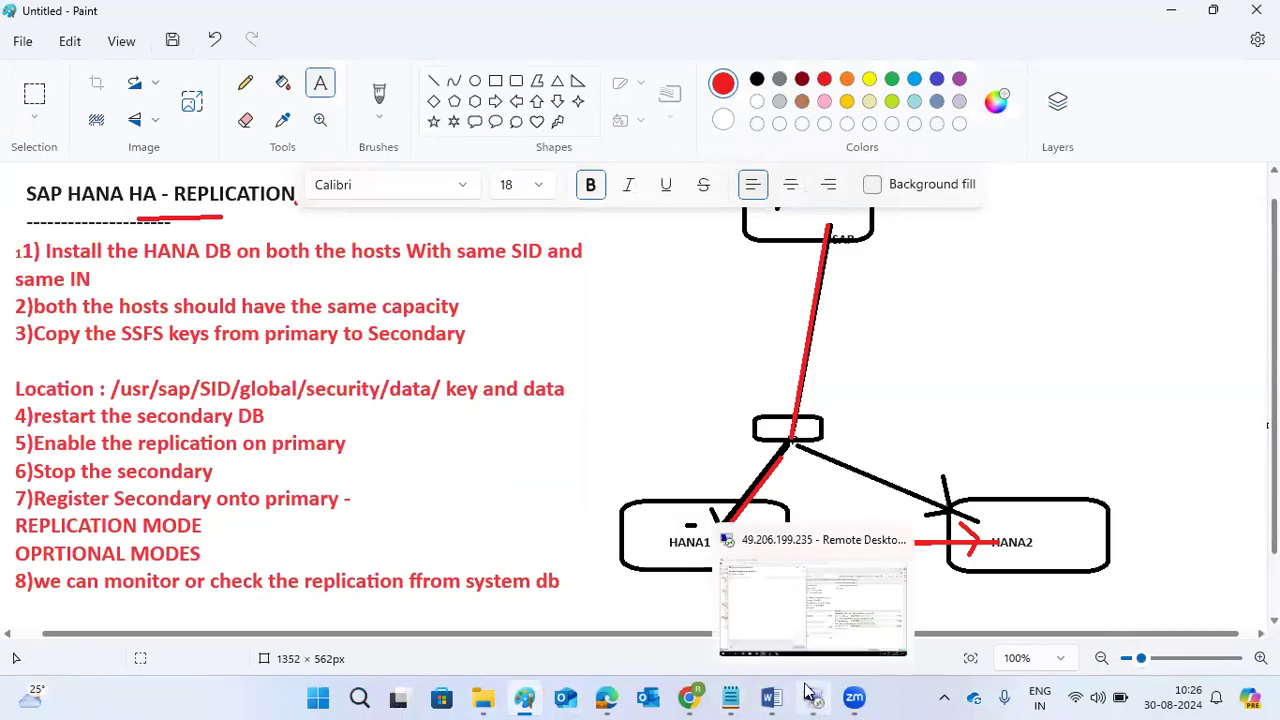
pyautogui.click(802, 617)
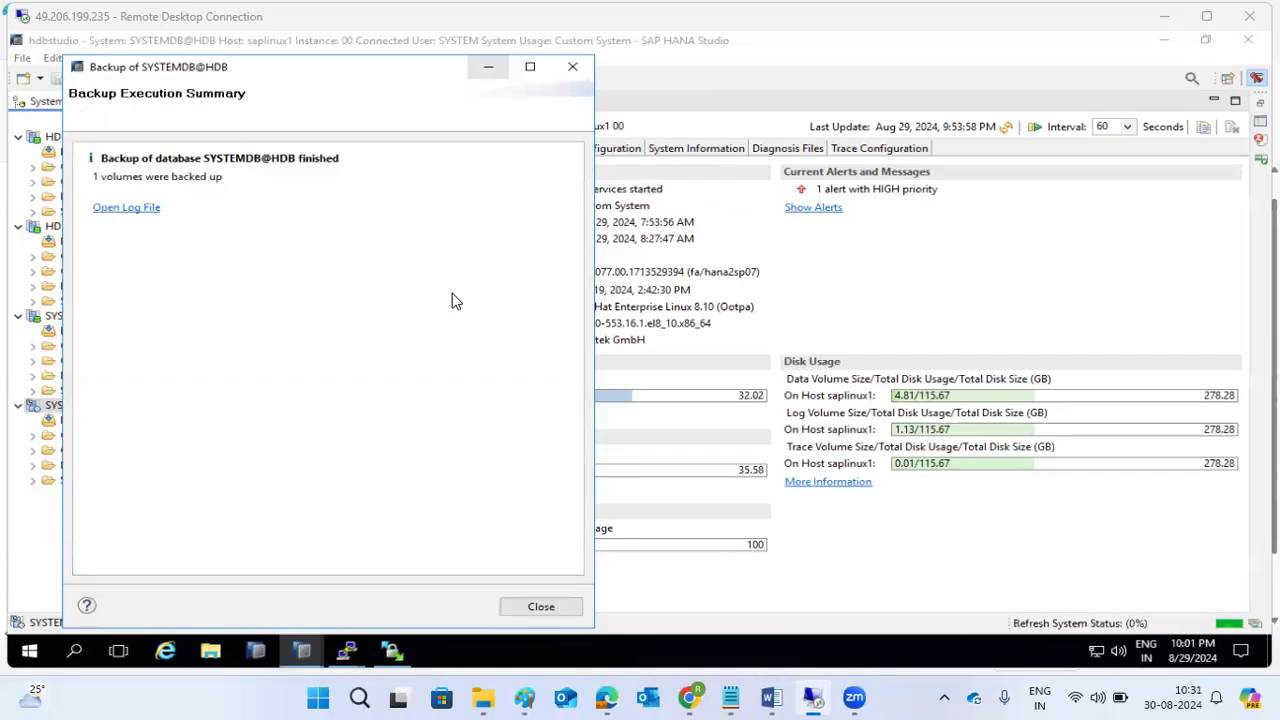
# Dismiss the backup summary and start a complete data backup of the HDB tenant to file.
pyautogui.click(535, 606)
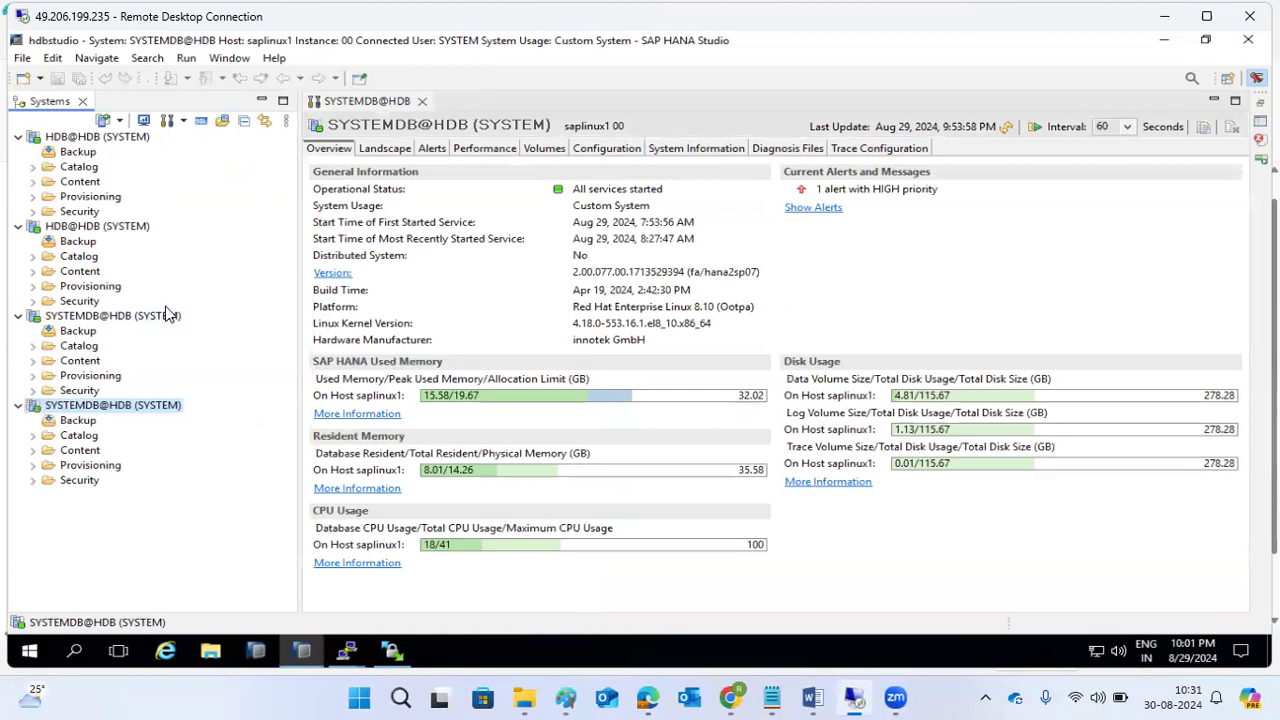
pyautogui.rightClick(118, 401)
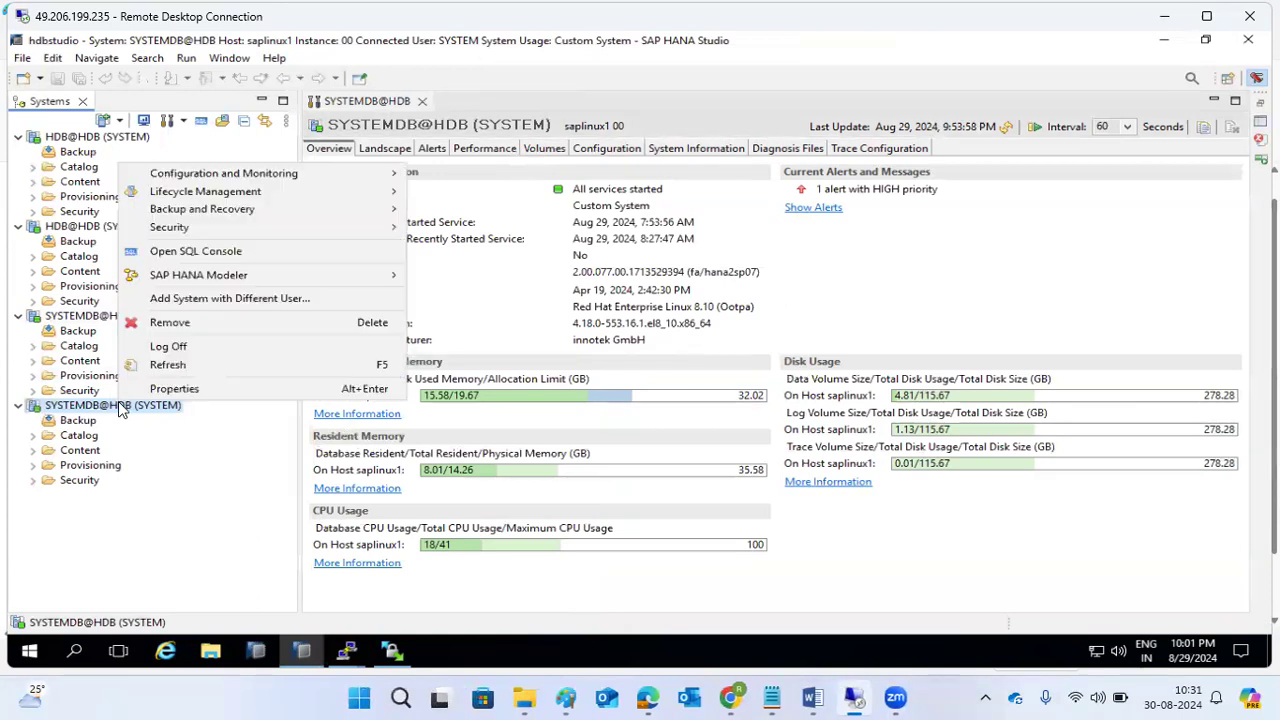
pyautogui.moveTo(245, 210)
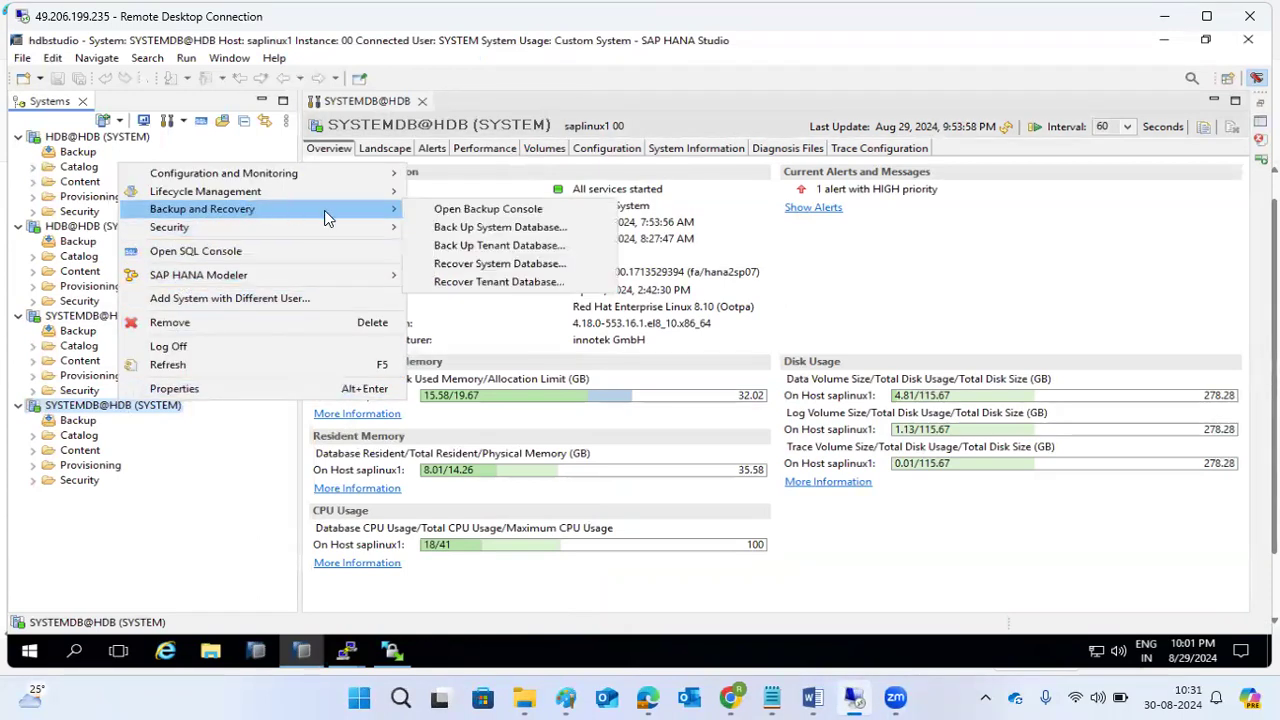
pyautogui.click(458, 250)
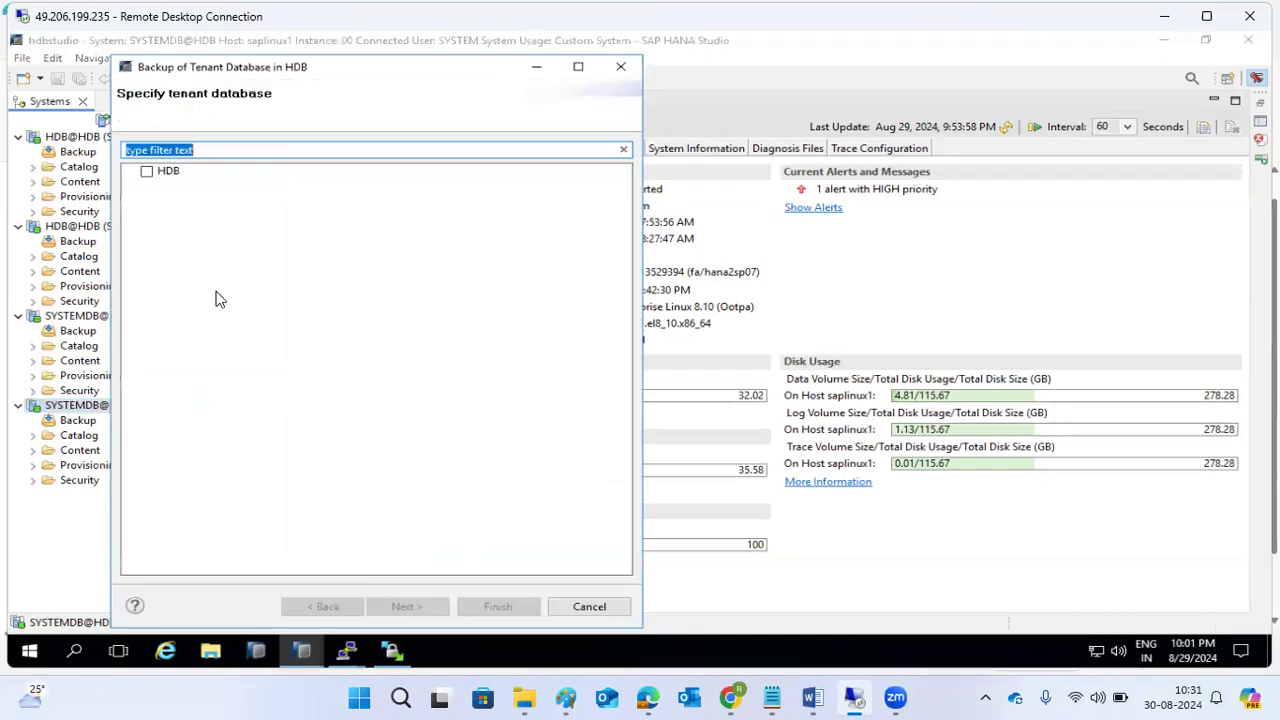
pyautogui.click(147, 171)
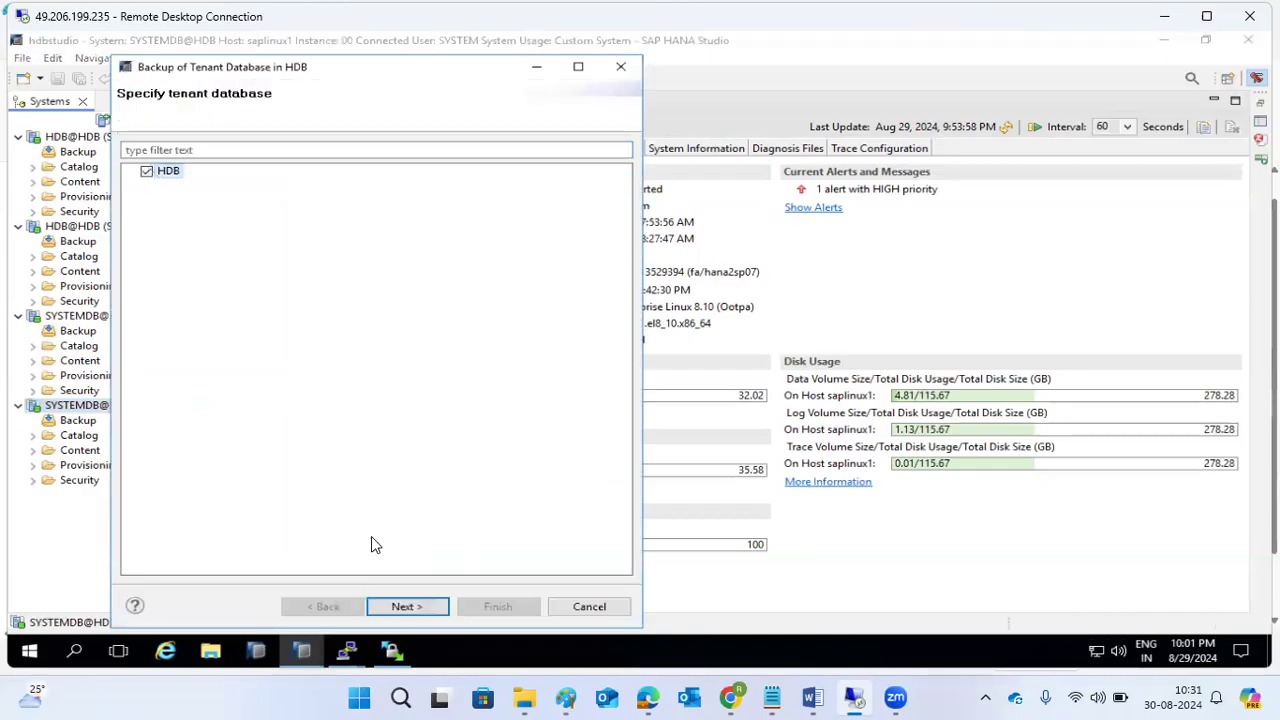
pyautogui.click(405, 606)
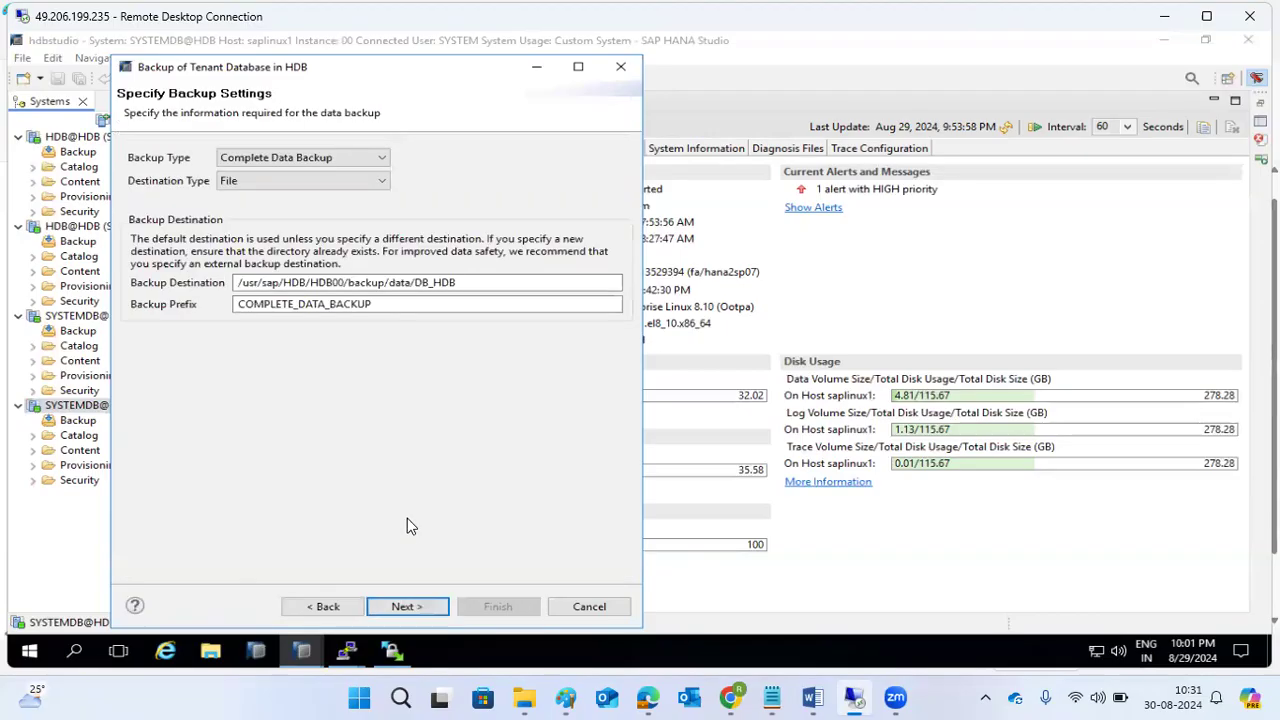
pyautogui.click(403, 606)
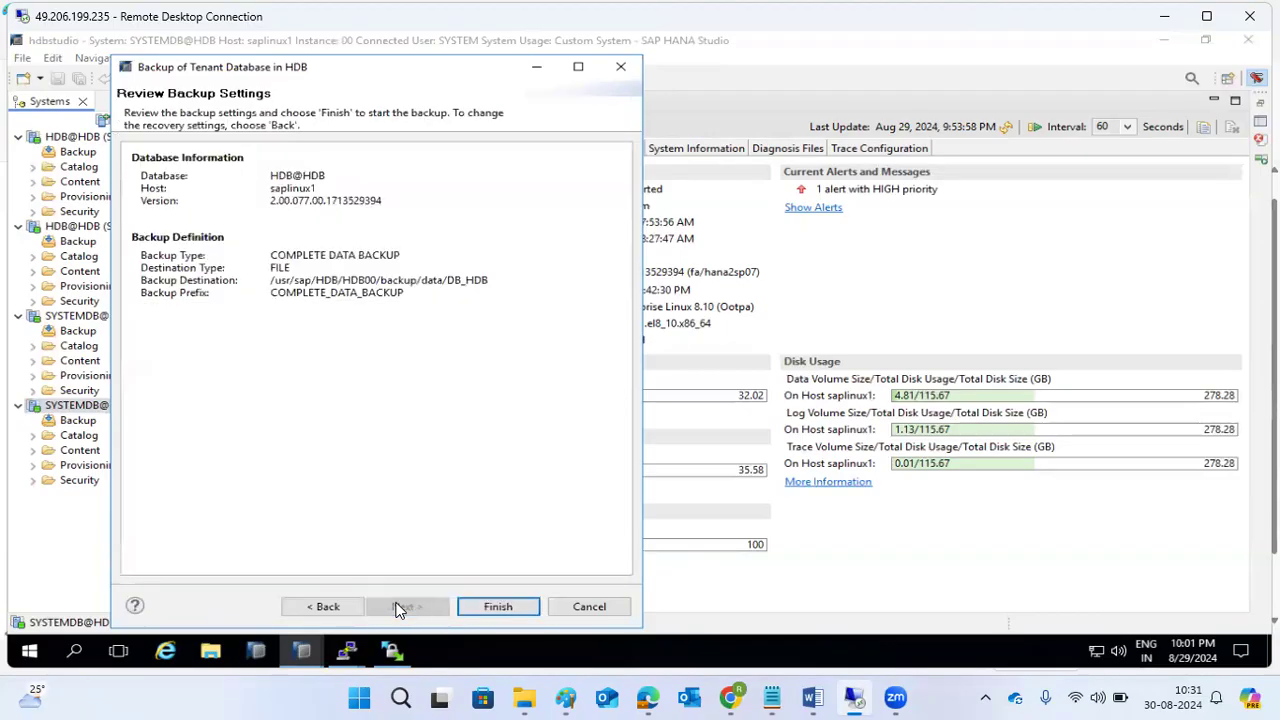
pyautogui.click(491, 600)
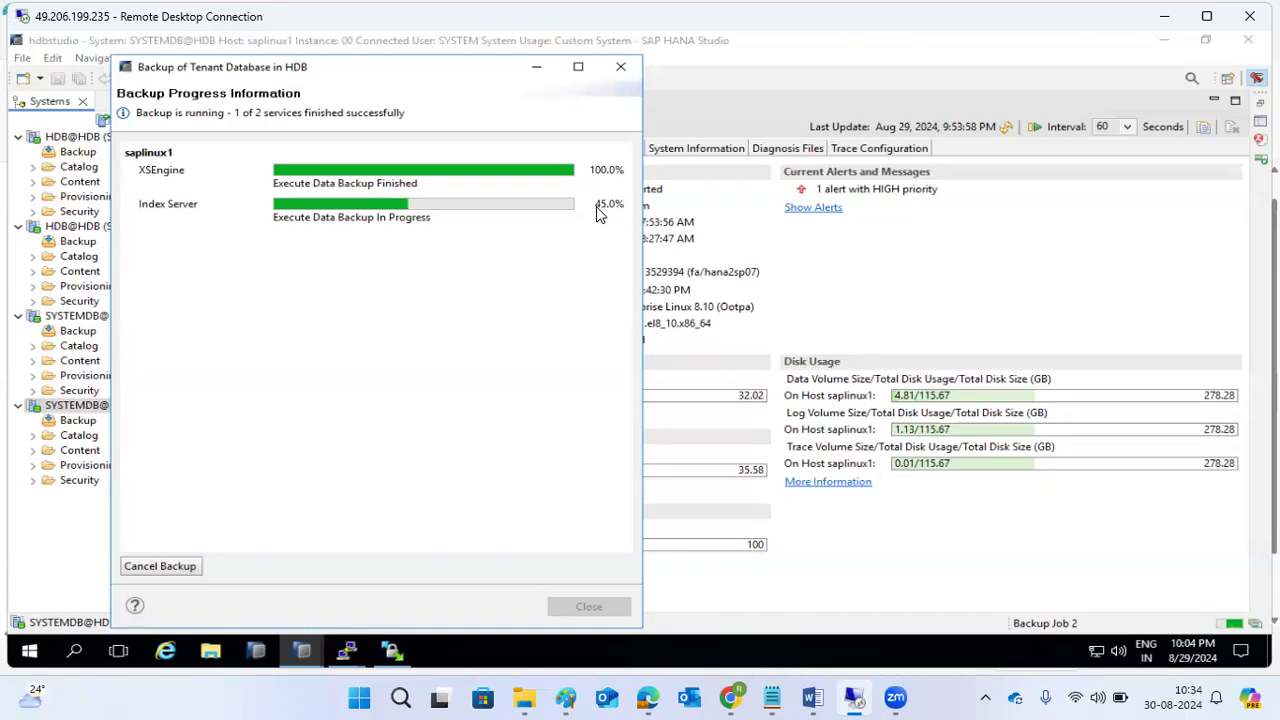
# Draw red lines linking the top box, middle box, HANA1 and HANA2, and underline HANA1.
pyautogui.click(566, 697)
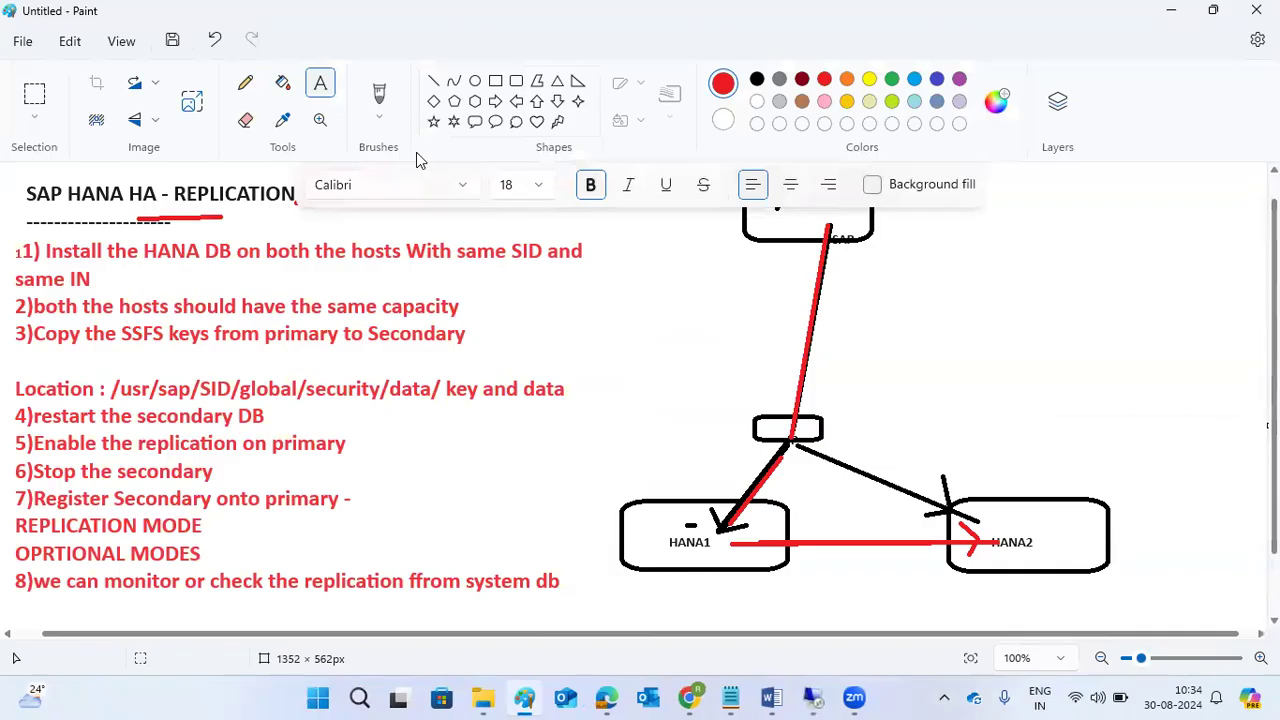
pyautogui.click(432, 82)
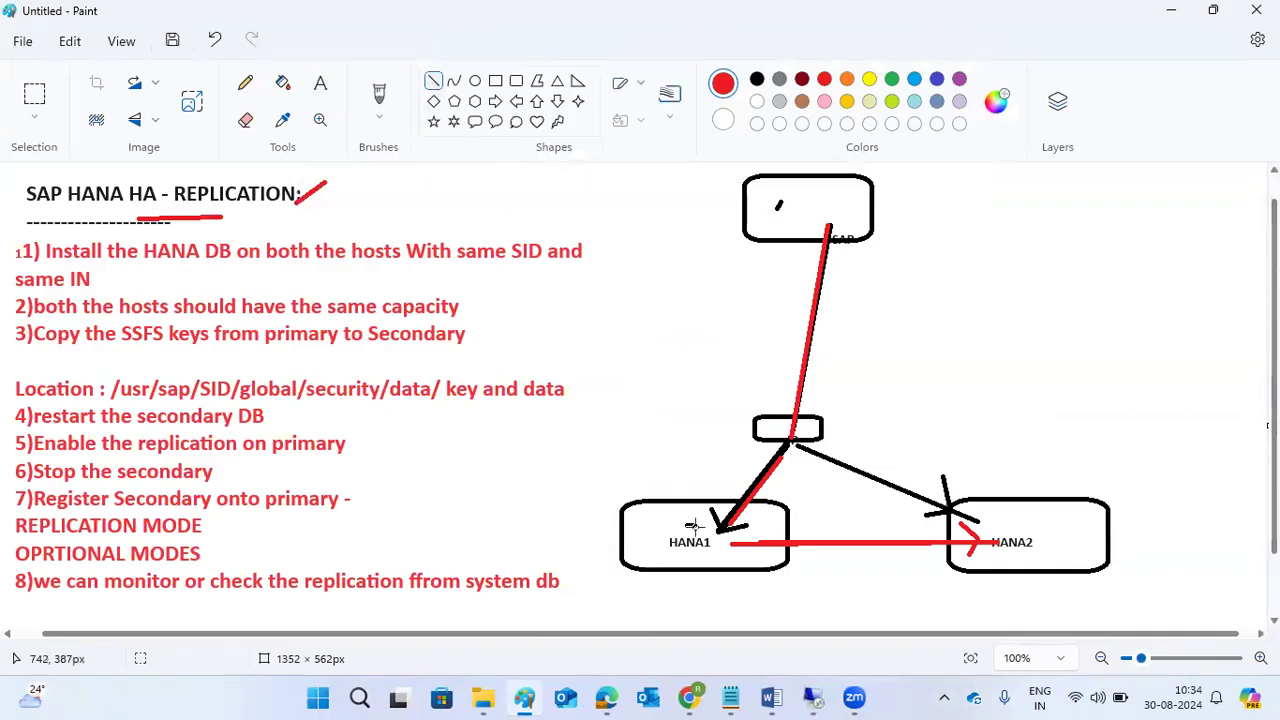
pyautogui.moveTo(826, 214)
pyautogui.mouseDown()
pyautogui.moveTo(793, 425)
pyautogui.moveTo(766, 478)
pyautogui.moveTo(785, 460)
pyautogui.mouseUp()
pyautogui.moveTo(712, 542); pyautogui.dragTo(786, 456)
pyautogui.moveTo(680, 555); pyautogui.dragTo(699, 557)
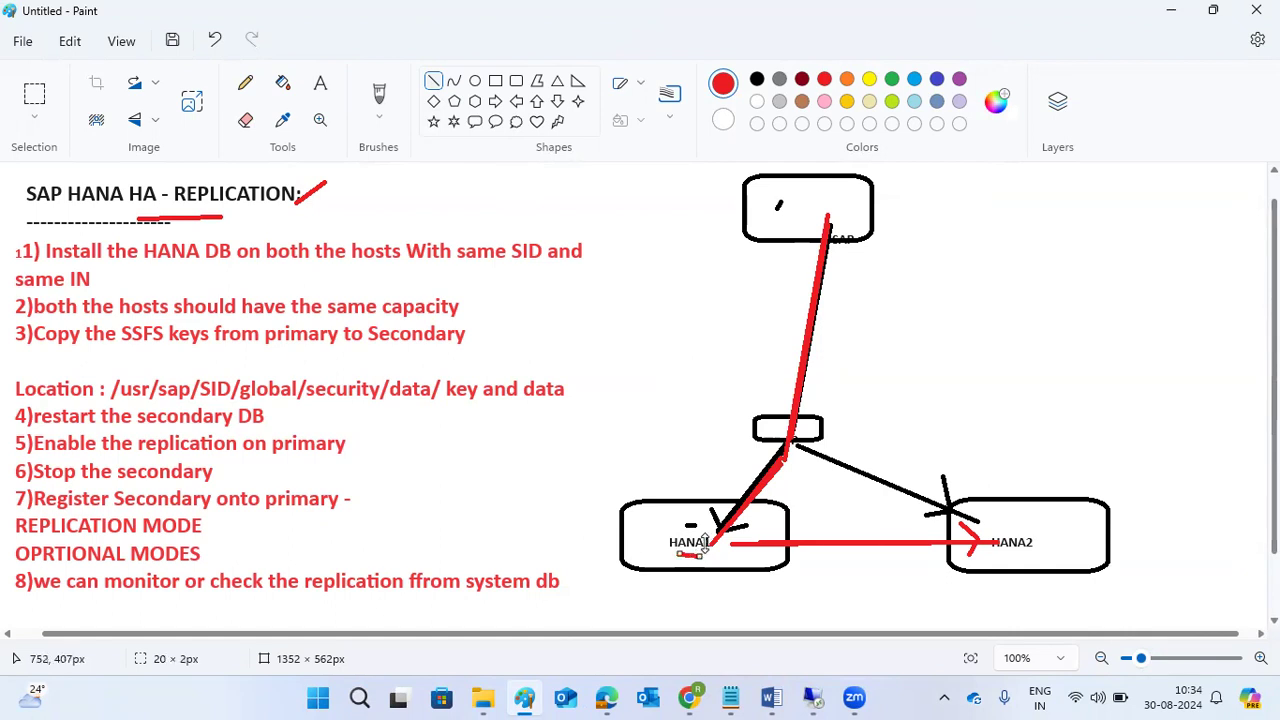
pyautogui.moveTo(719, 546); pyautogui.dragTo(1053, 542)
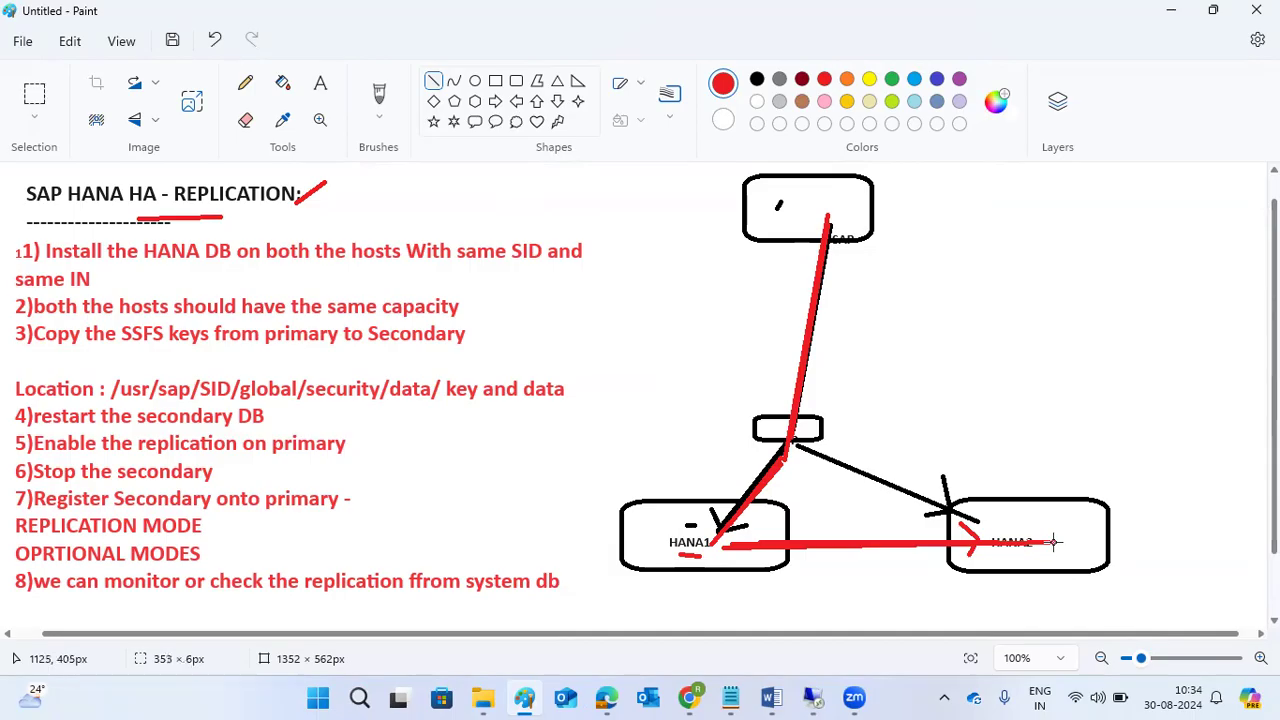
pyautogui.moveTo(653, 481); pyautogui.dragTo(741, 543)
pyautogui.moveTo(712, 480); pyautogui.dragTo(723, 563)
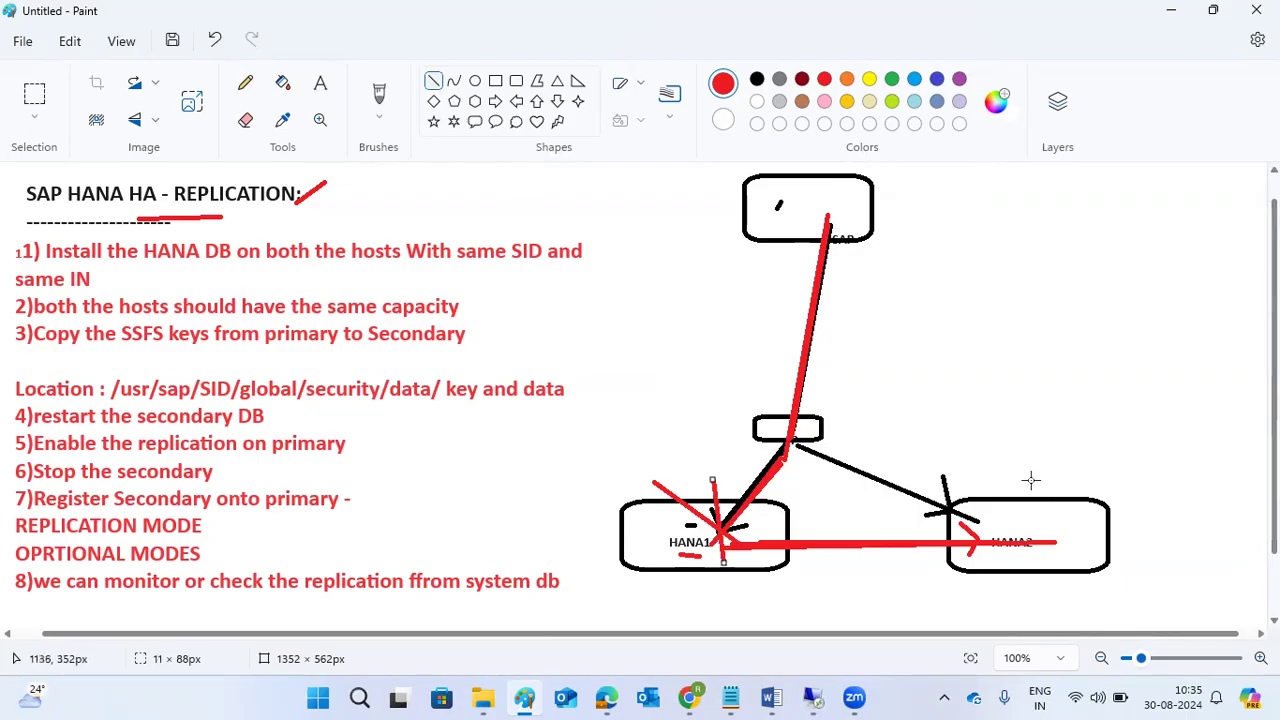
pyautogui.moveTo(1026, 526)
pyautogui.mouseDown()
pyautogui.moveTo(860, 495)
pyautogui.moveTo(790, 448)
pyautogui.mouseUp()
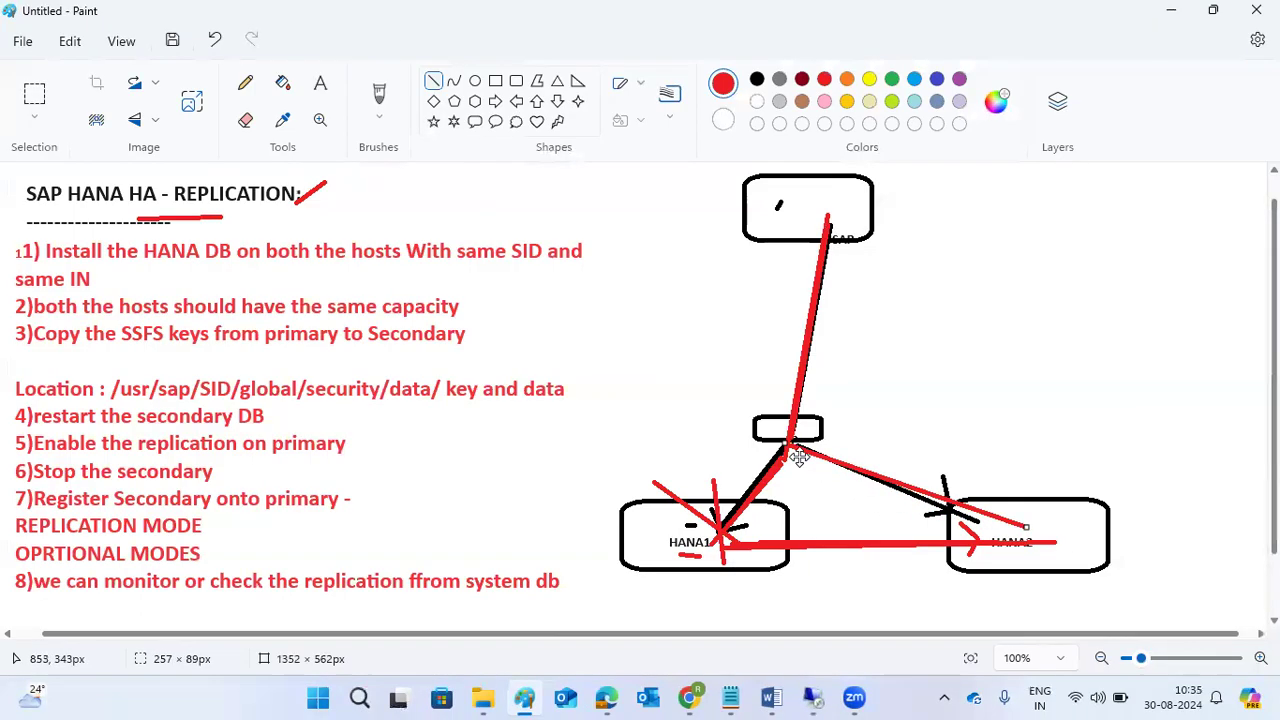
pyautogui.moveTo(798, 394); pyautogui.dragTo(1006, 531)
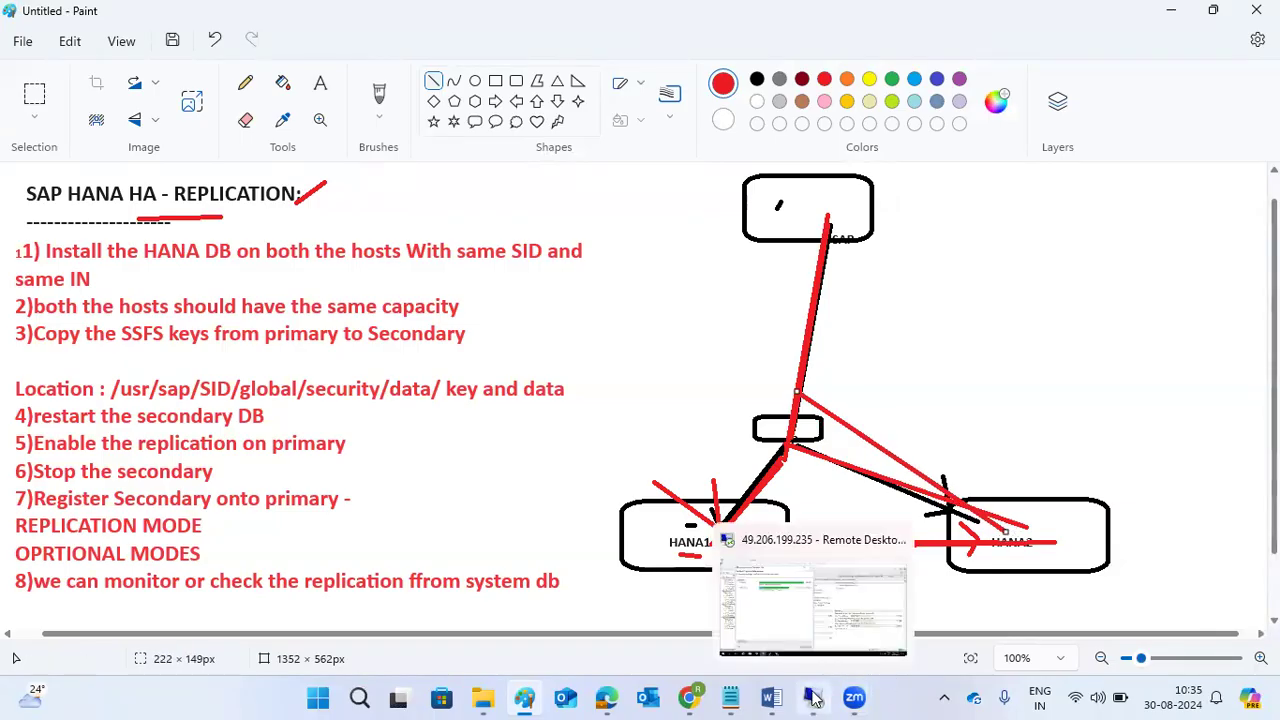
# Bring the HANA Studio tenant backup progress back into view, with Index Server at 90%.
pyautogui.click(815, 698)
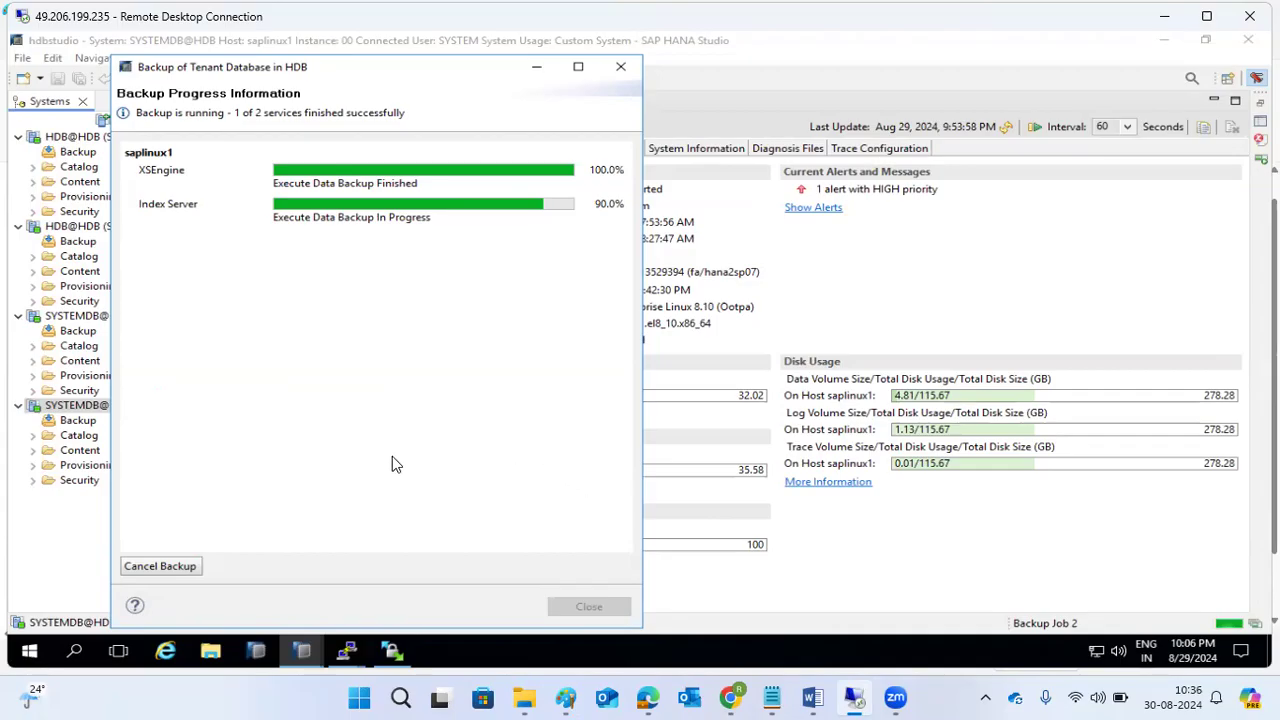
# Trace extra red lines from the top box to the middle box, plus one from the middle box to HANA2.
pyautogui.click(570, 698)
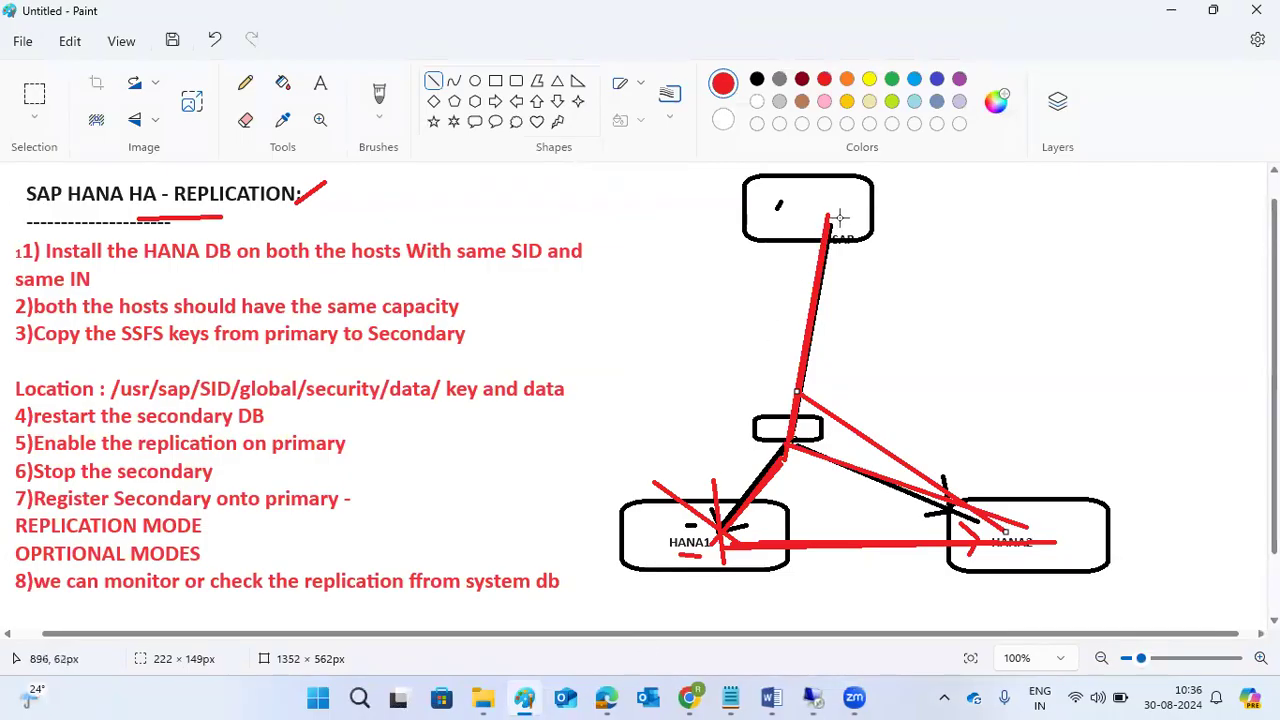
pyautogui.moveTo(834, 211)
pyautogui.mouseDown()
pyautogui.moveTo(797, 440)
pyautogui.moveTo(723, 537)
pyautogui.mouseUp()
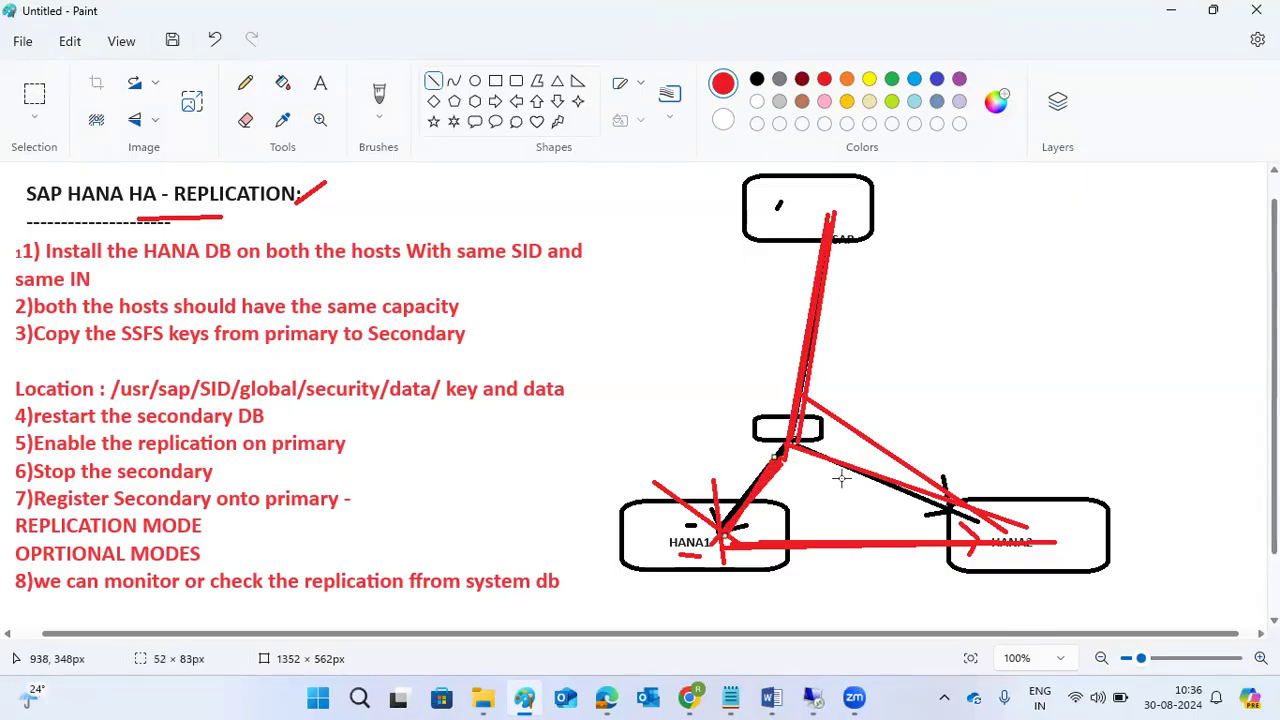
pyautogui.moveTo(829, 214); pyautogui.dragTo(729, 536)
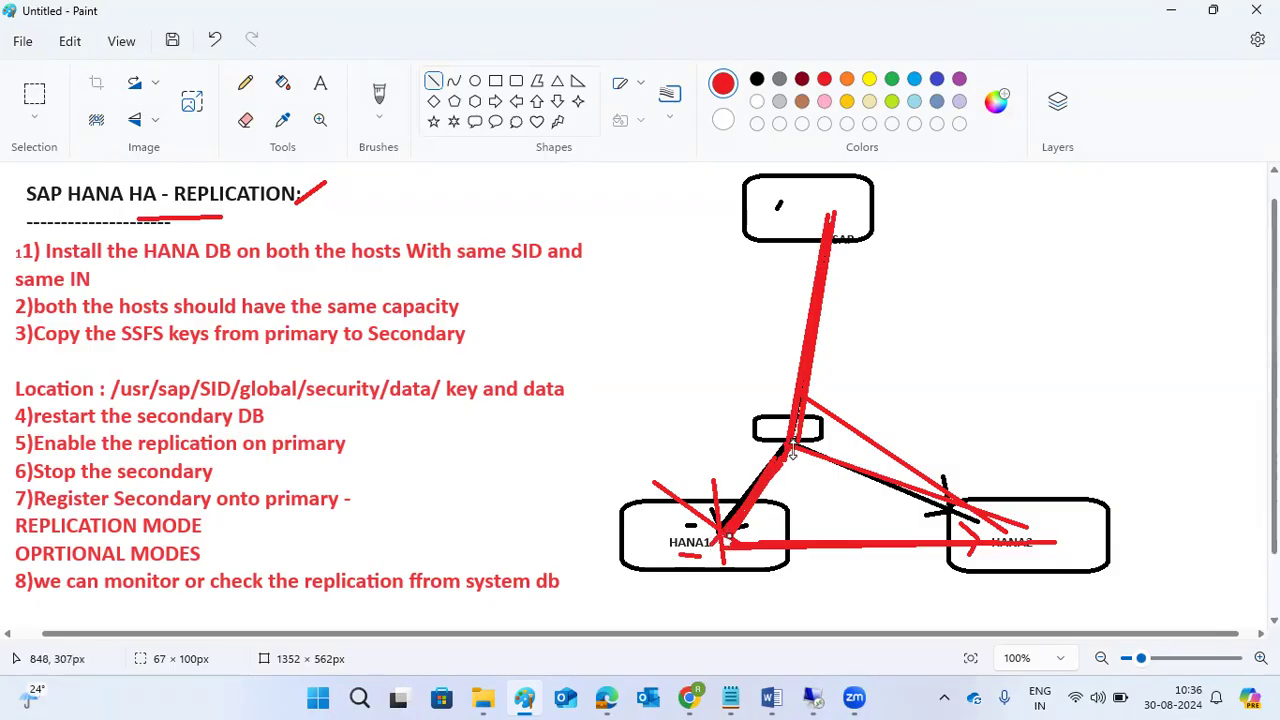
pyautogui.moveTo(793, 450); pyautogui.dragTo(993, 518)
pyautogui.click(824, 456)
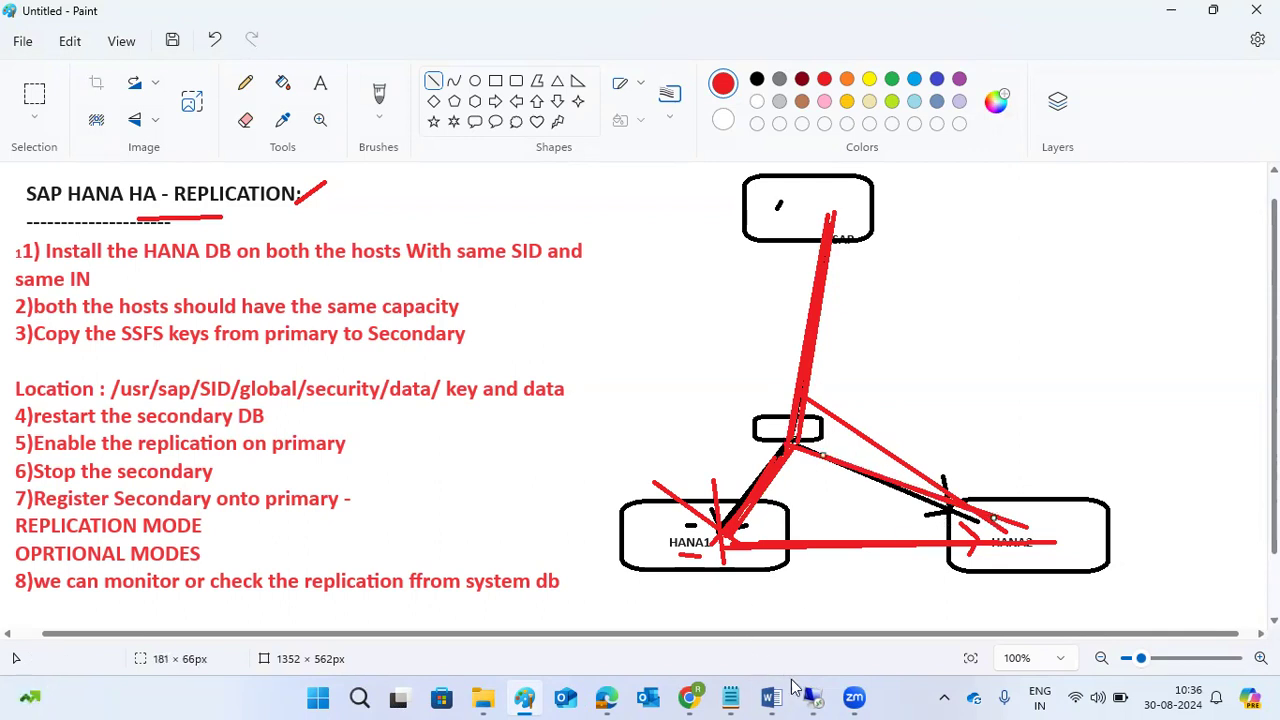
# Close the finished tenant backup summary and open Configure System Replication for SYSTEMDB@HDB.
pyautogui.moveTo(812, 690)
pyautogui.click(806, 606)
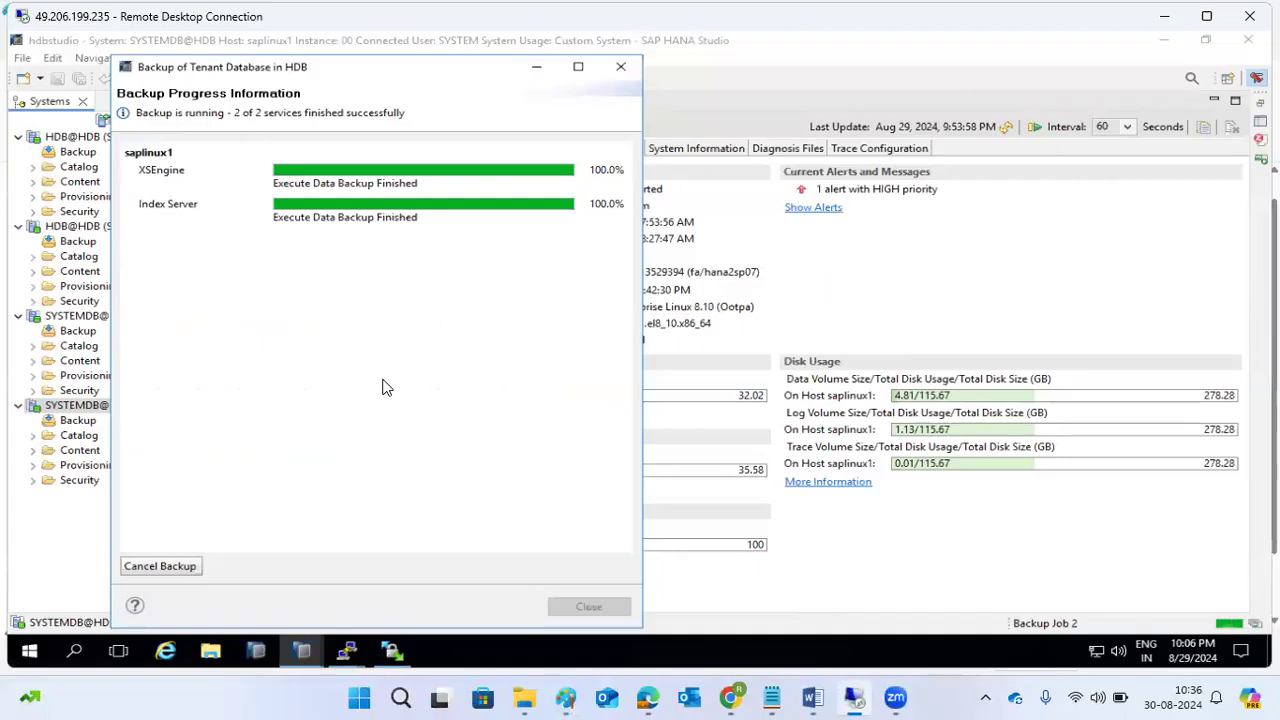
pyautogui.moveTo(372, 214)
pyautogui.click(589, 607)
pyautogui.rightClick(72, 410)
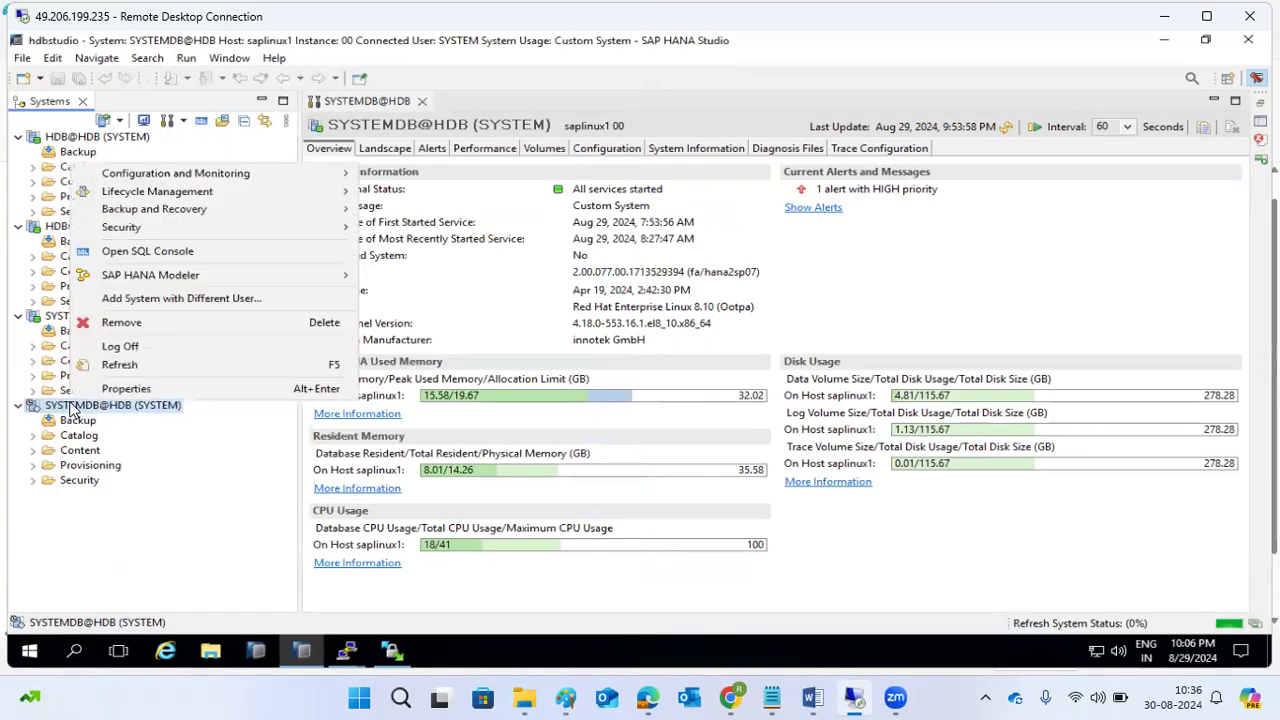
pyautogui.moveTo(251, 208)
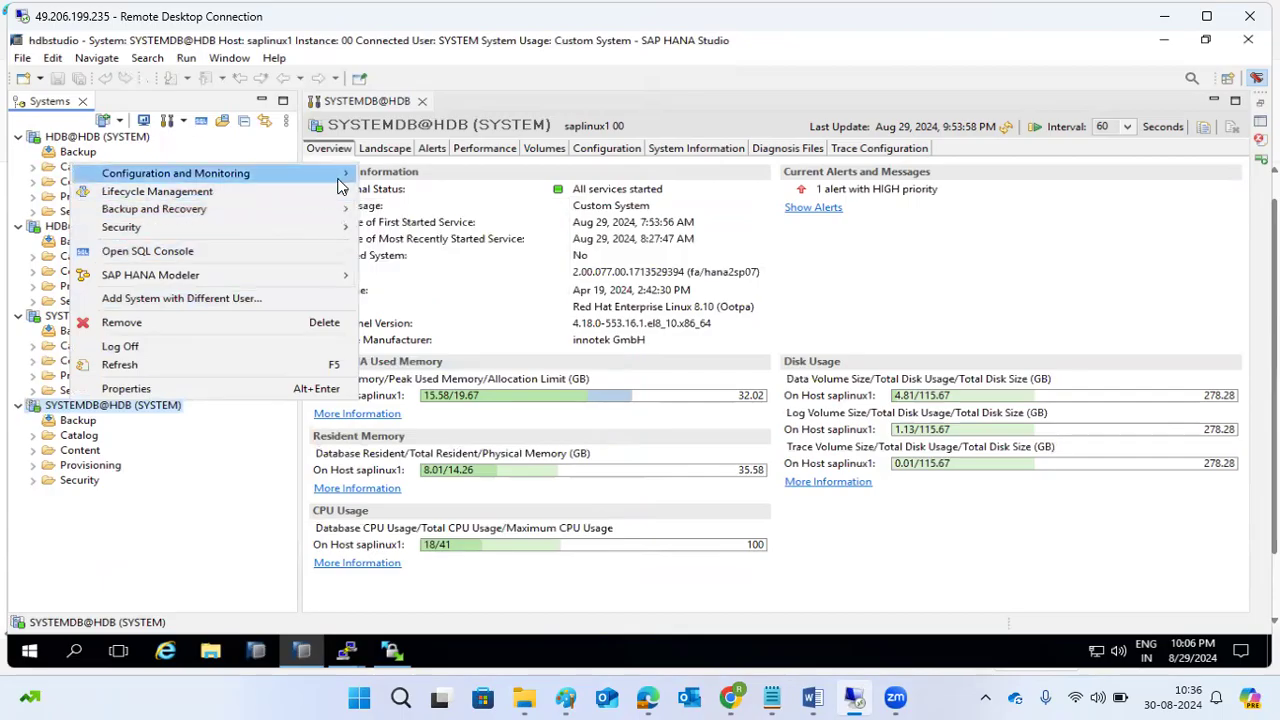
pyautogui.moveTo(340, 185)
pyautogui.click(428, 273)
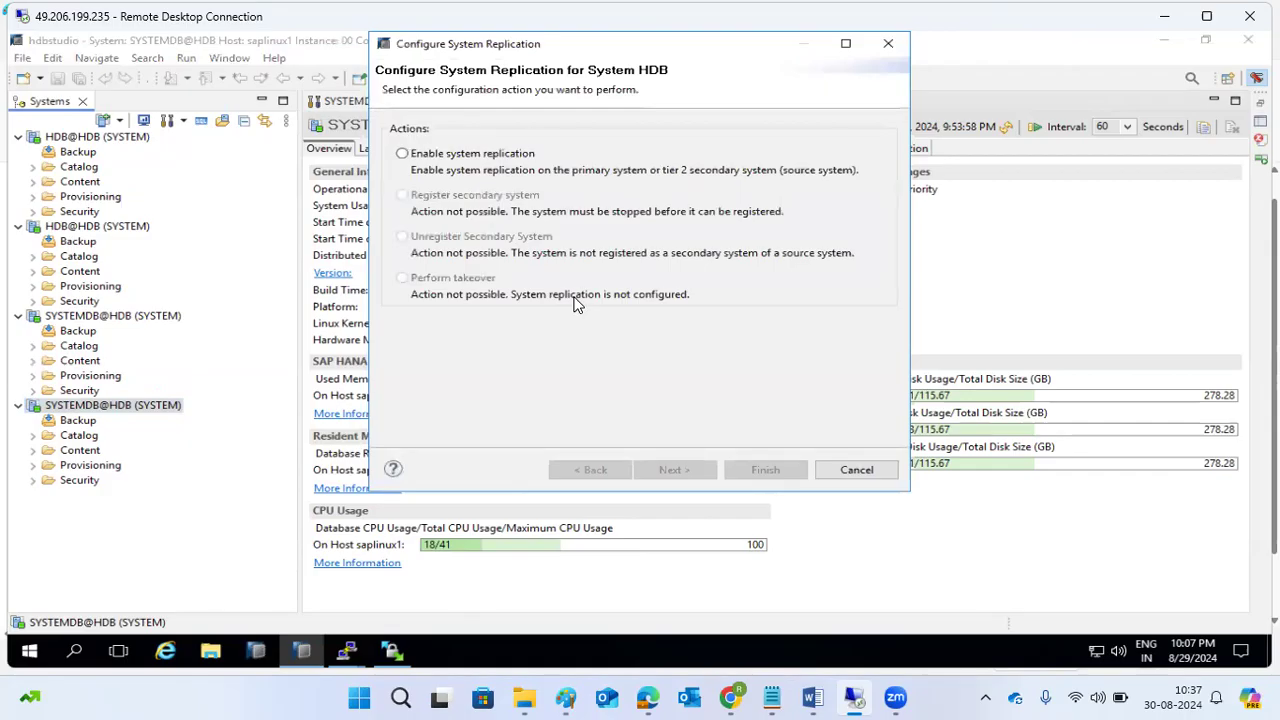
# Enable system replication on HDB with primary system logical name PRI and finish the wizard.
pyautogui.click(514, 155)
pyautogui.click(676, 470)
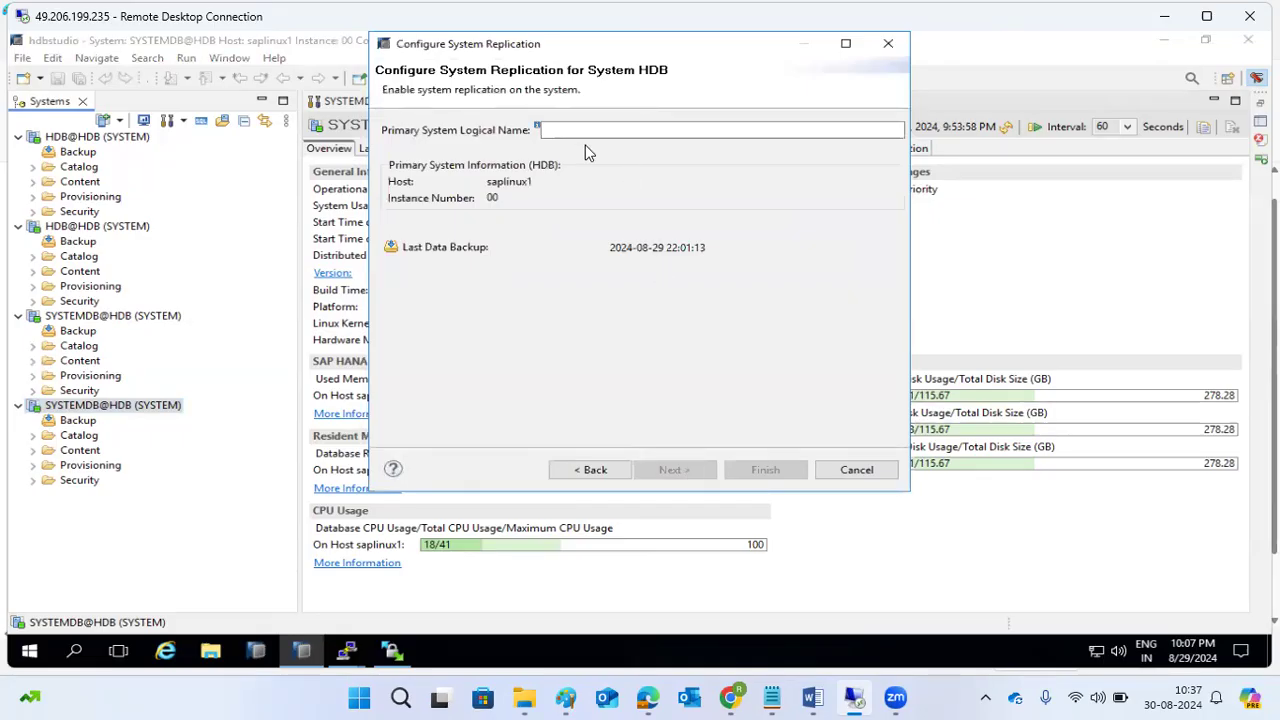
pyautogui.click(699, 126)
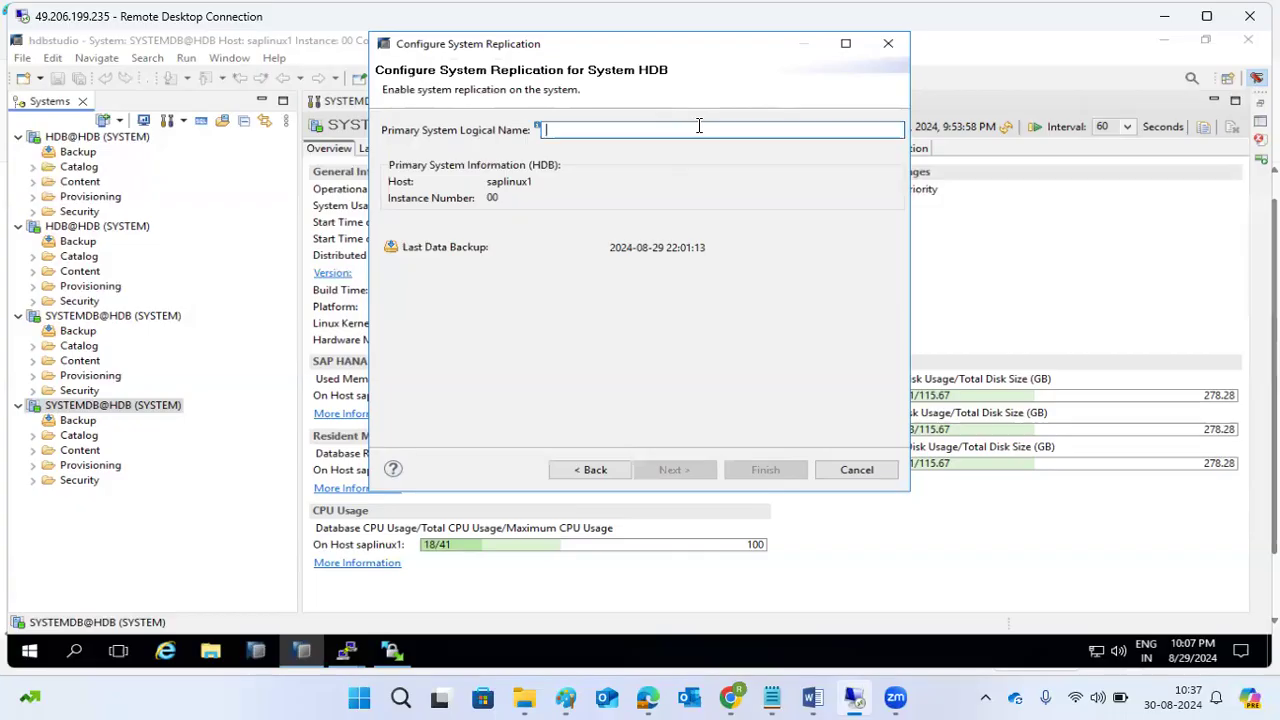
pyautogui.write('PRI')
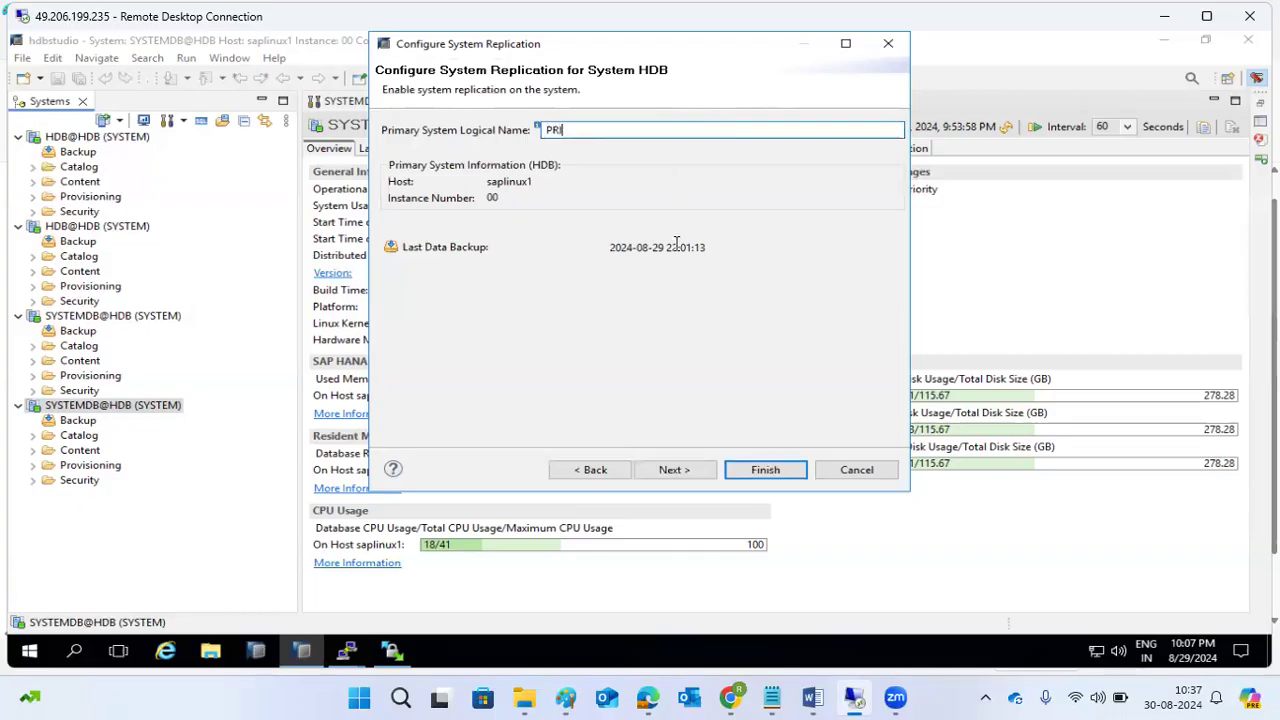
pyautogui.moveTo(658, 247); pyautogui.dragTo(702, 248)
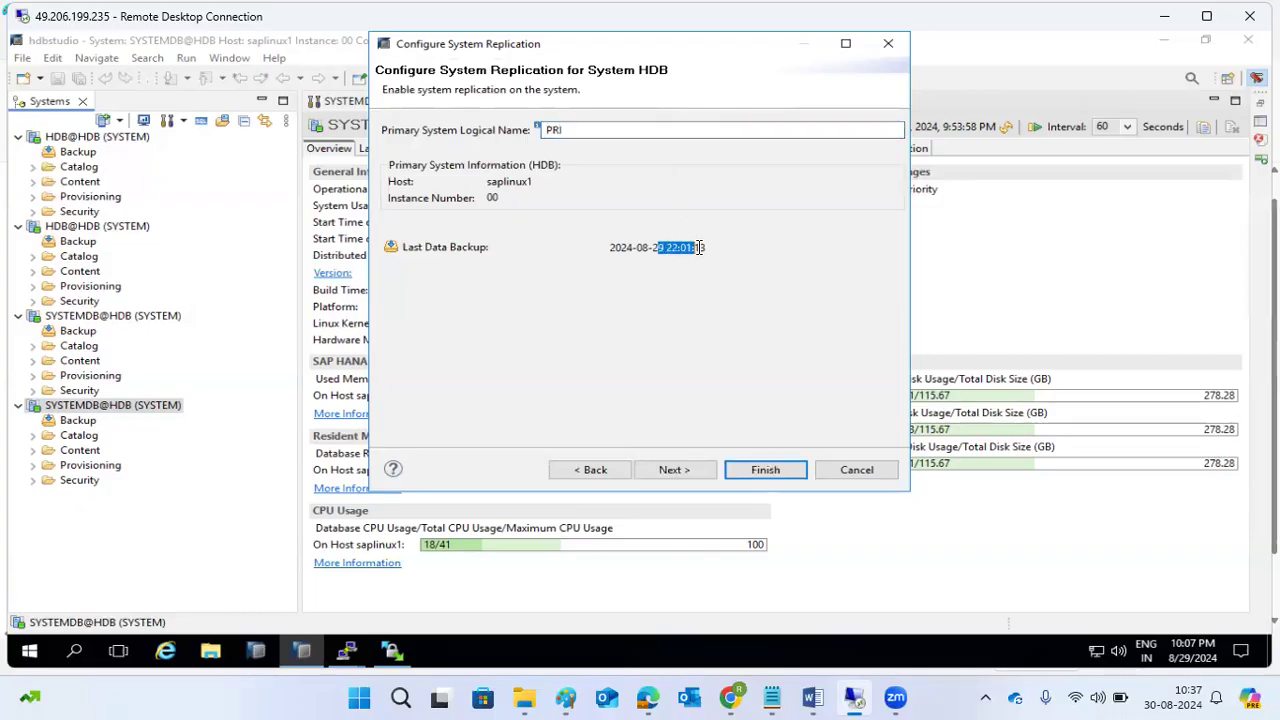
pyautogui.click(706, 468)
pyautogui.click(740, 472)
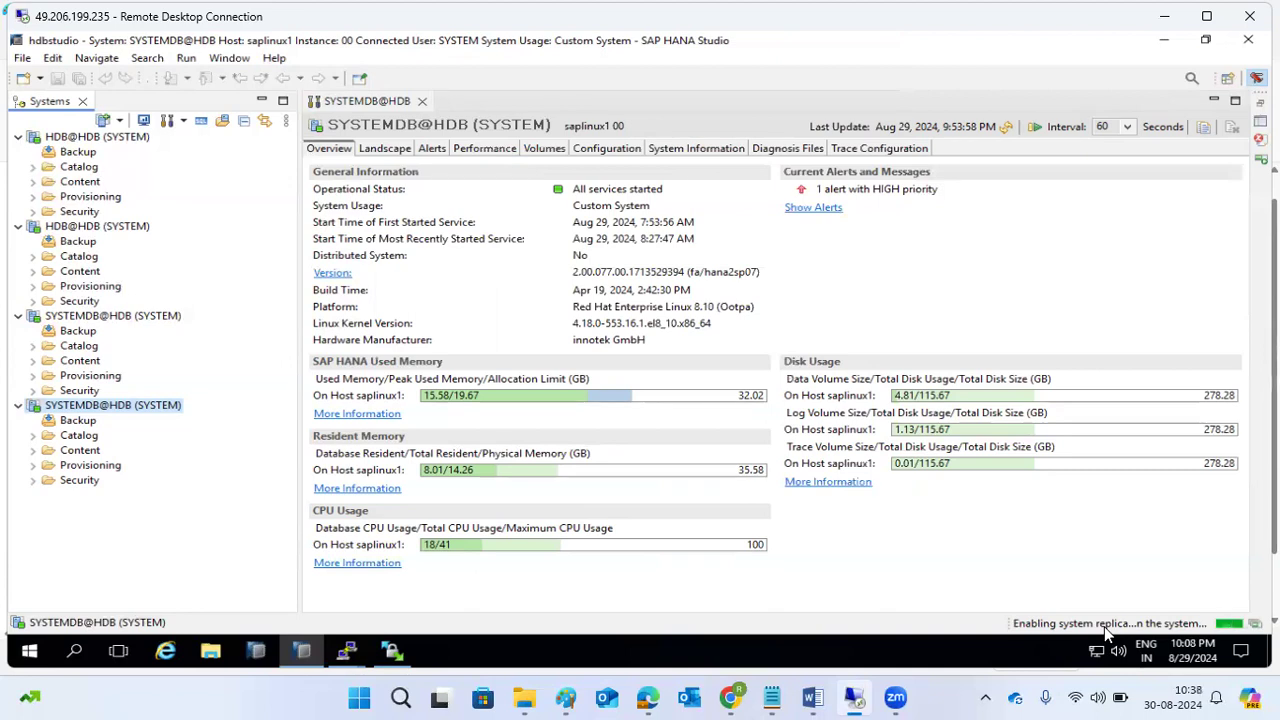
# Underline 'on primary' in red in the Paint checklist, then return to HANA Studio.
pyautogui.click(568, 698)
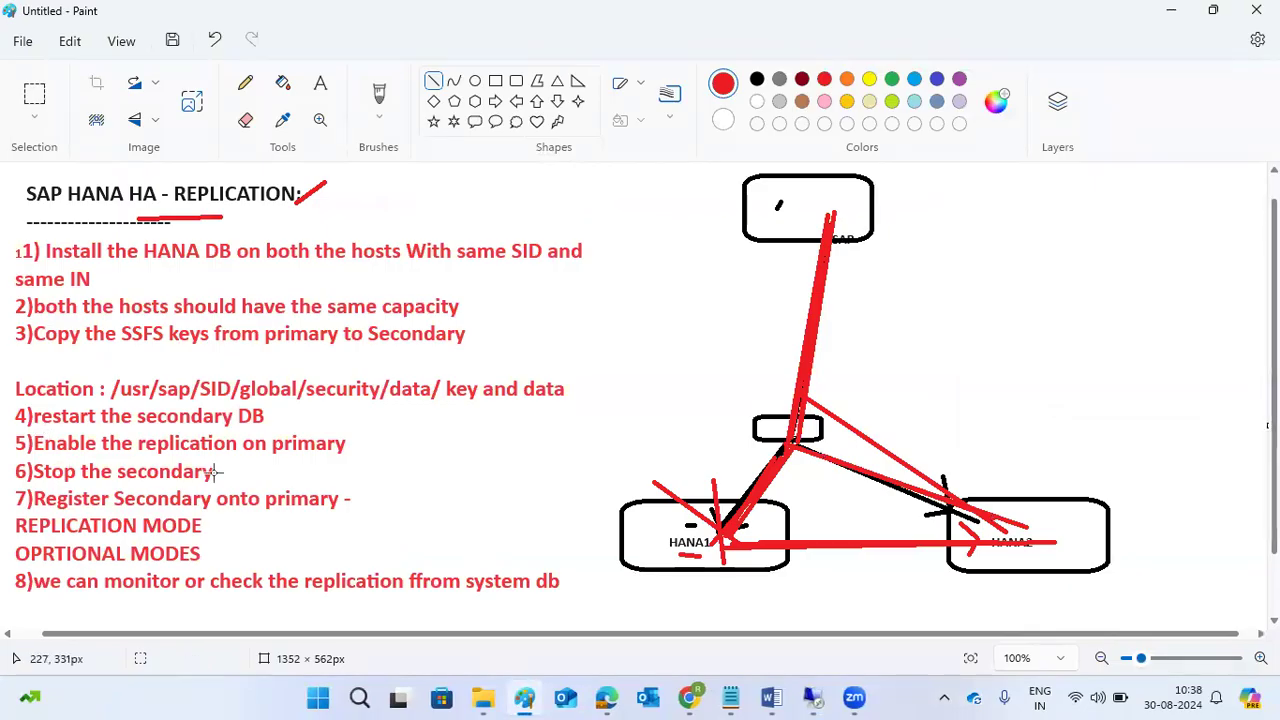
pyautogui.moveTo(253, 458); pyautogui.dragTo(286, 452)
pyautogui.moveTo(218, 476); pyautogui.dragTo(229, 476)
pyautogui.moveTo(812, 698)
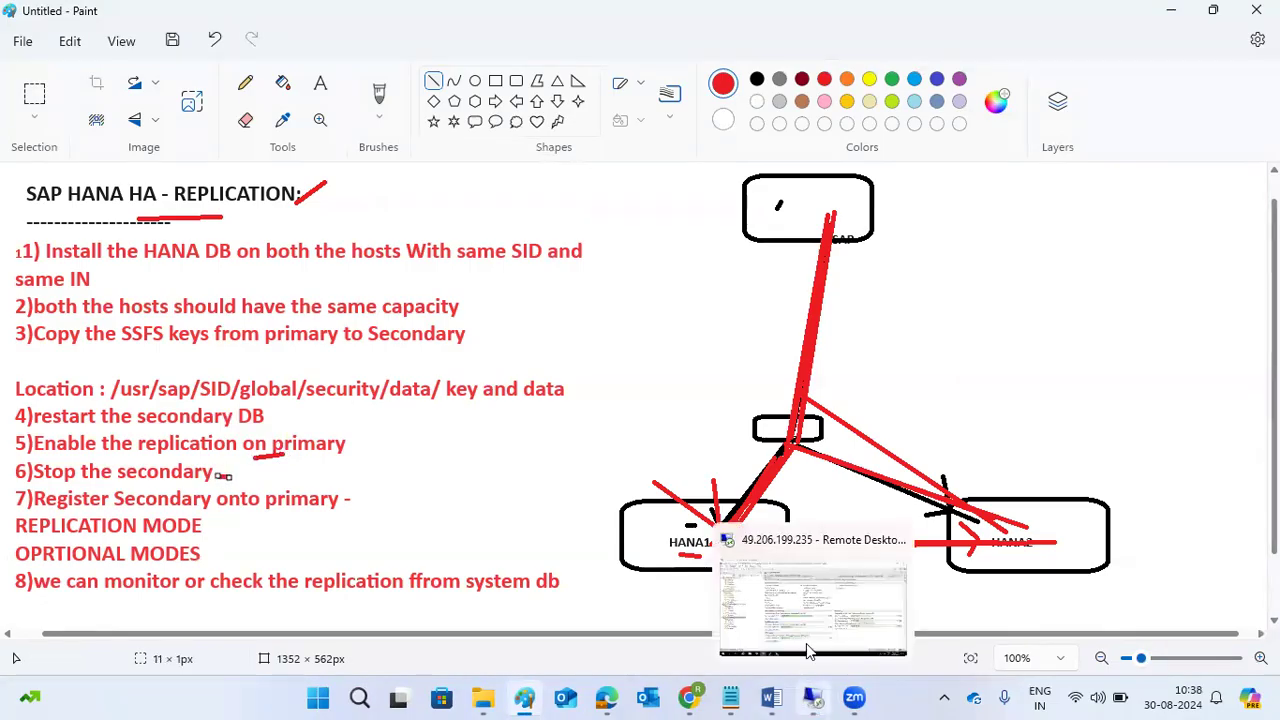
pyautogui.click(810, 651)
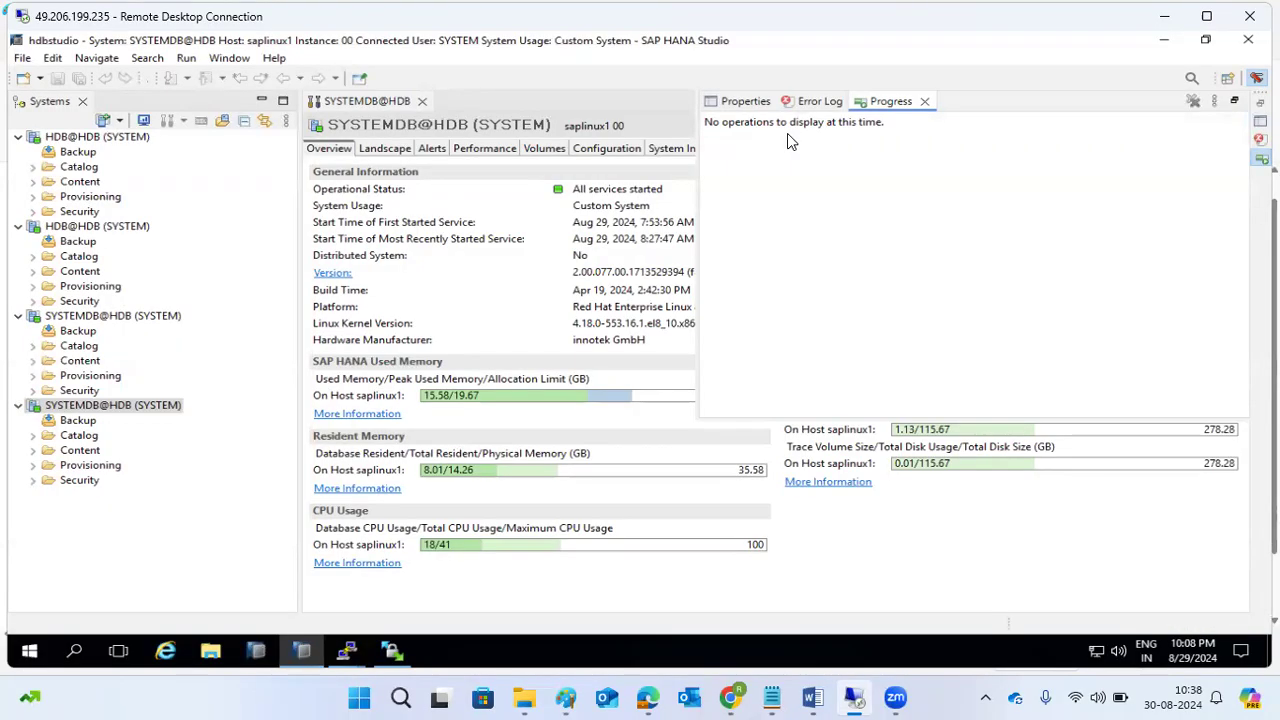
# Hard-stop the secondary SYSTEMDB@HDB on kps4hana after dismissing the Progress panel.
pyautogui.click(201, 582)
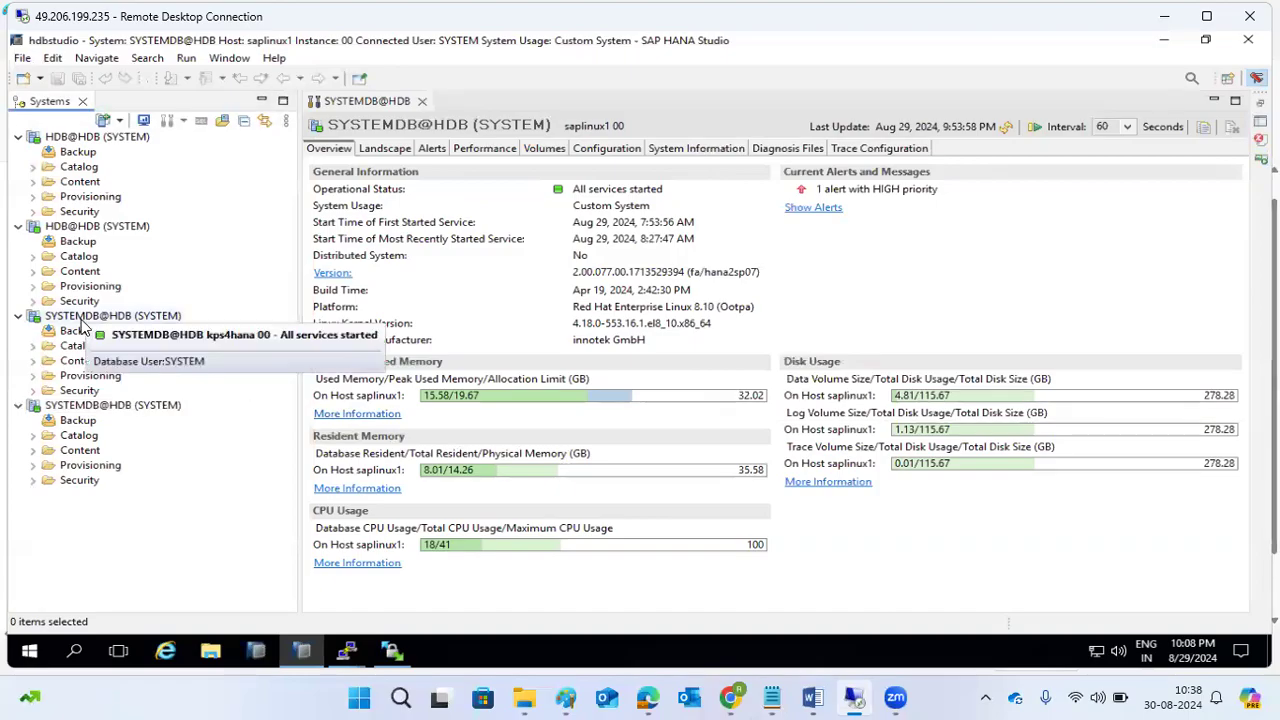
pyautogui.rightClick(151, 318)
pyautogui.moveTo(335, 333)
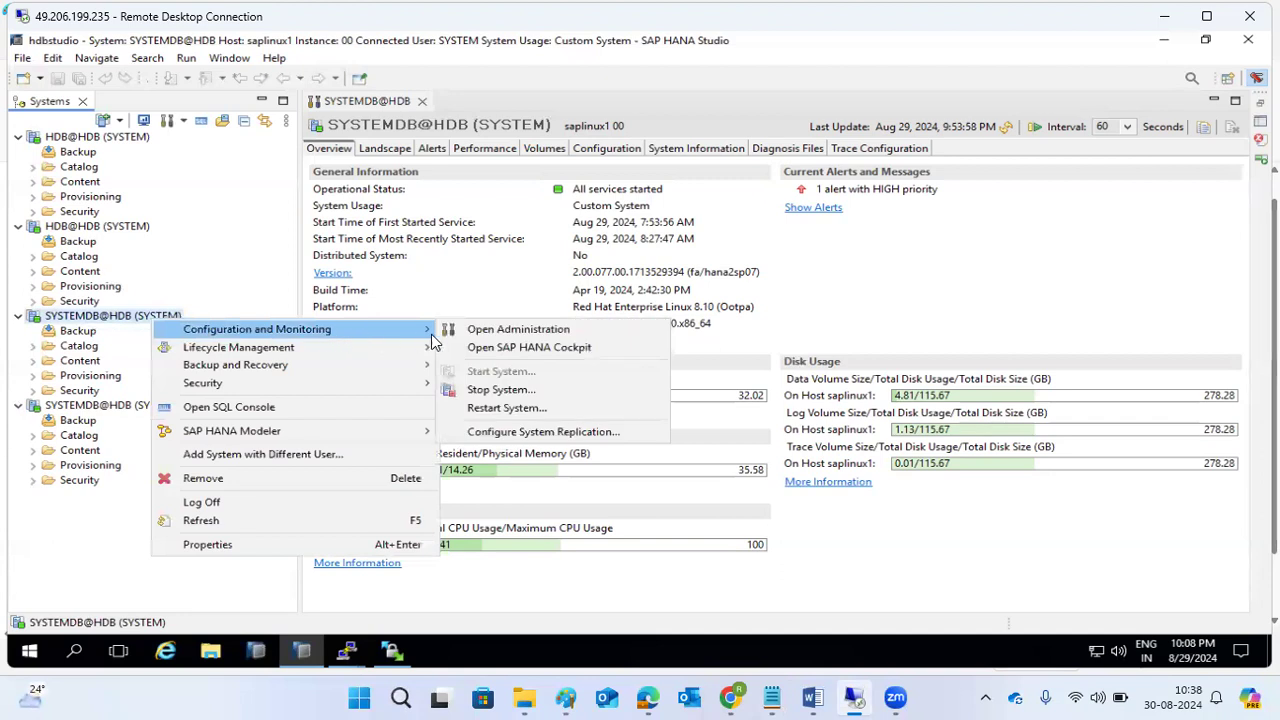
pyautogui.click(487, 392)
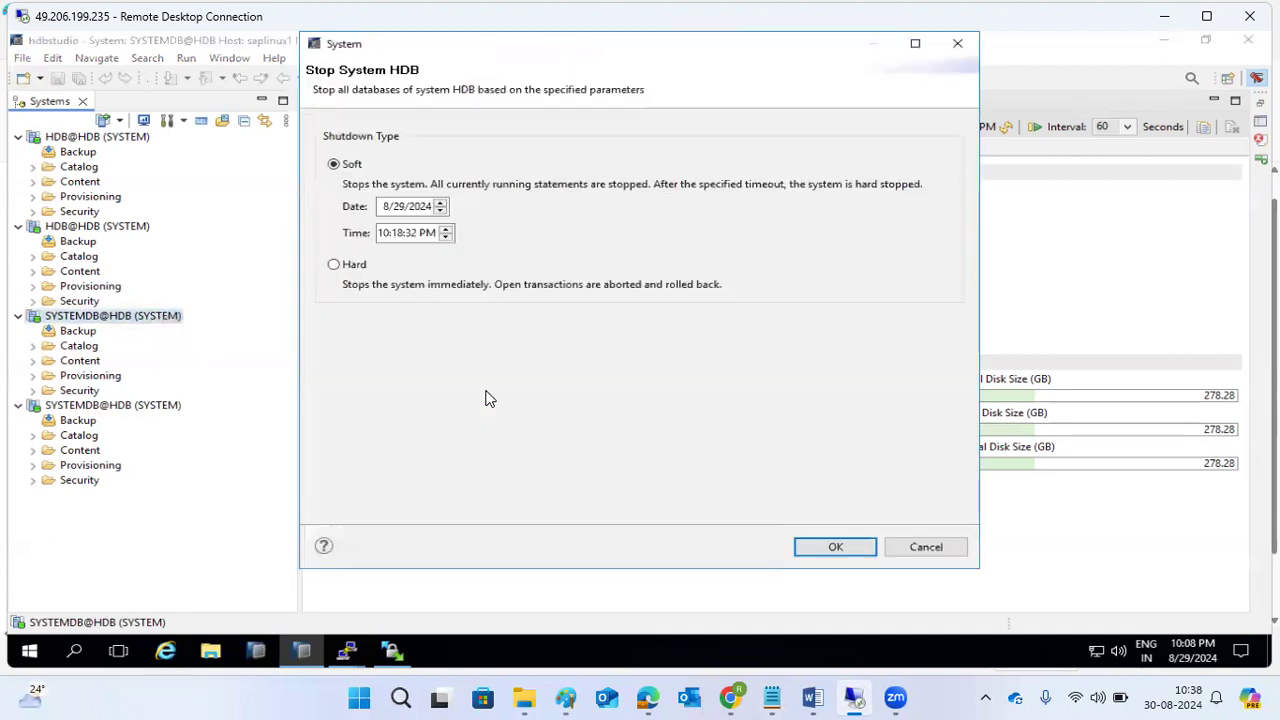
pyautogui.click(334, 264)
pyautogui.click(833, 547)
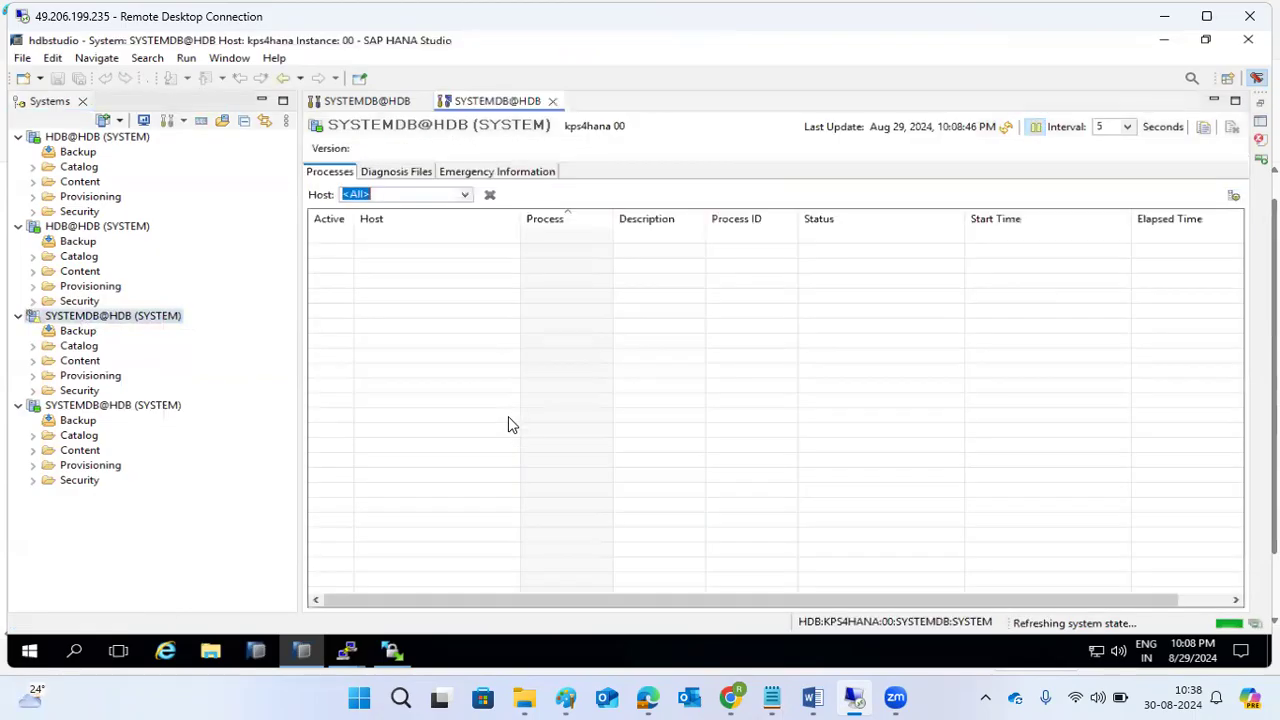
pyautogui.click(84, 318)
# Launch Configure System Replication on the stopped system and choose to register it as secondary.
pyautogui.rightClick(84, 318)
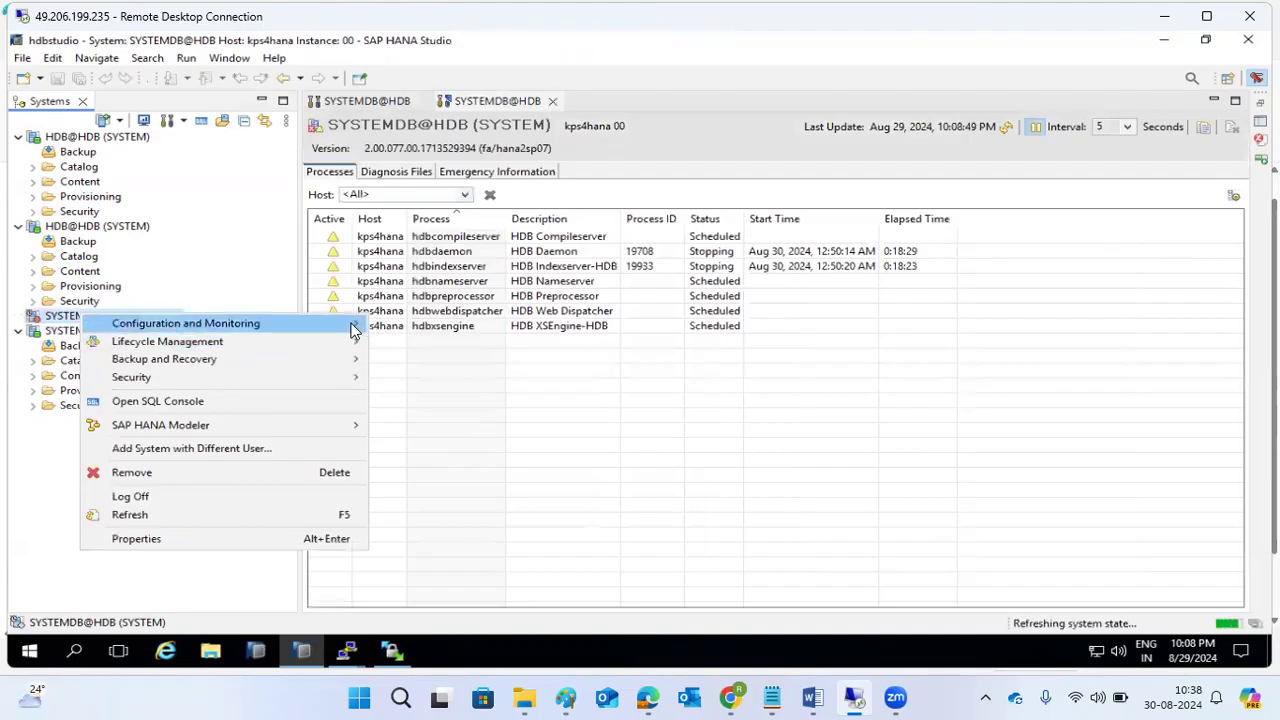
pyautogui.moveTo(352, 330)
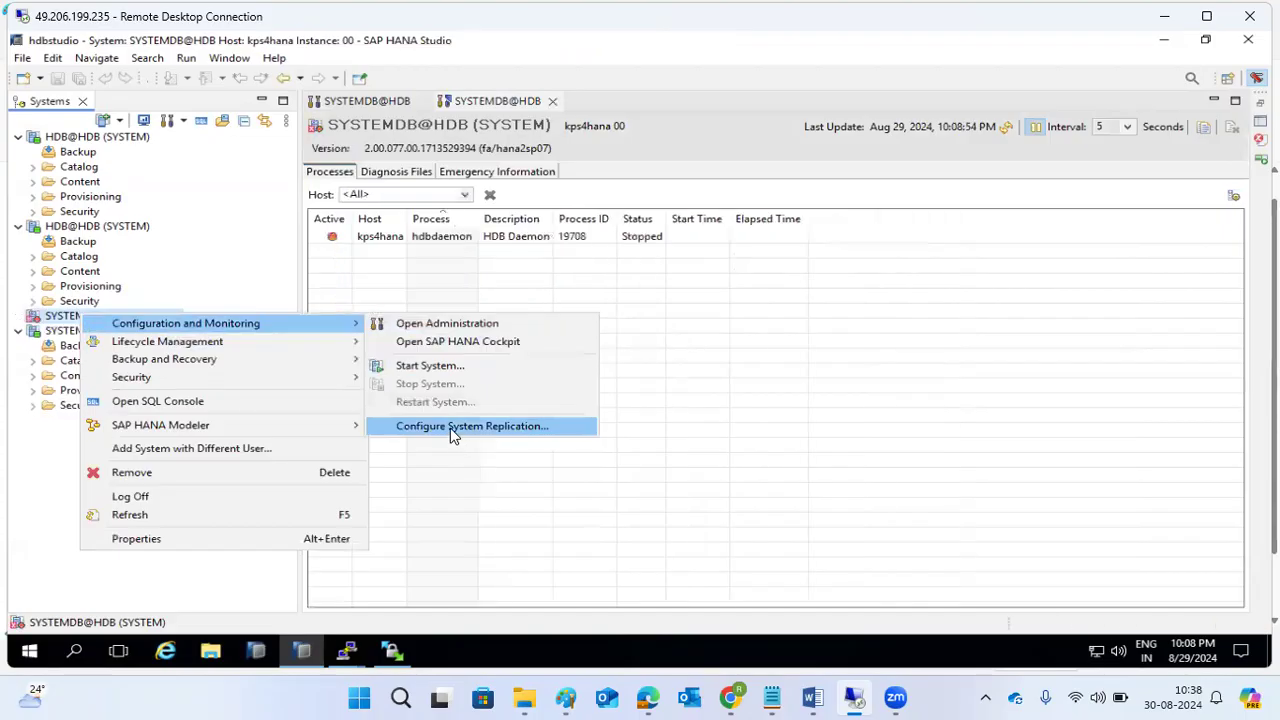
pyautogui.click(452, 428)
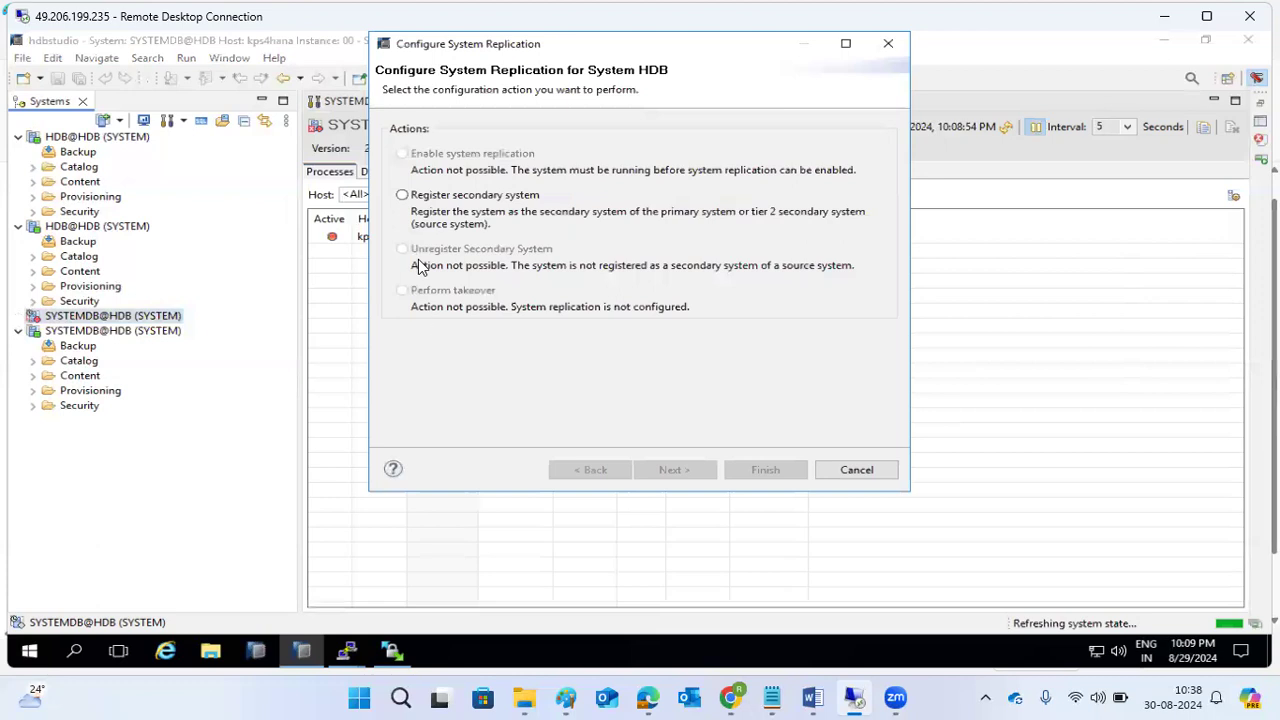
pyautogui.click(403, 195)
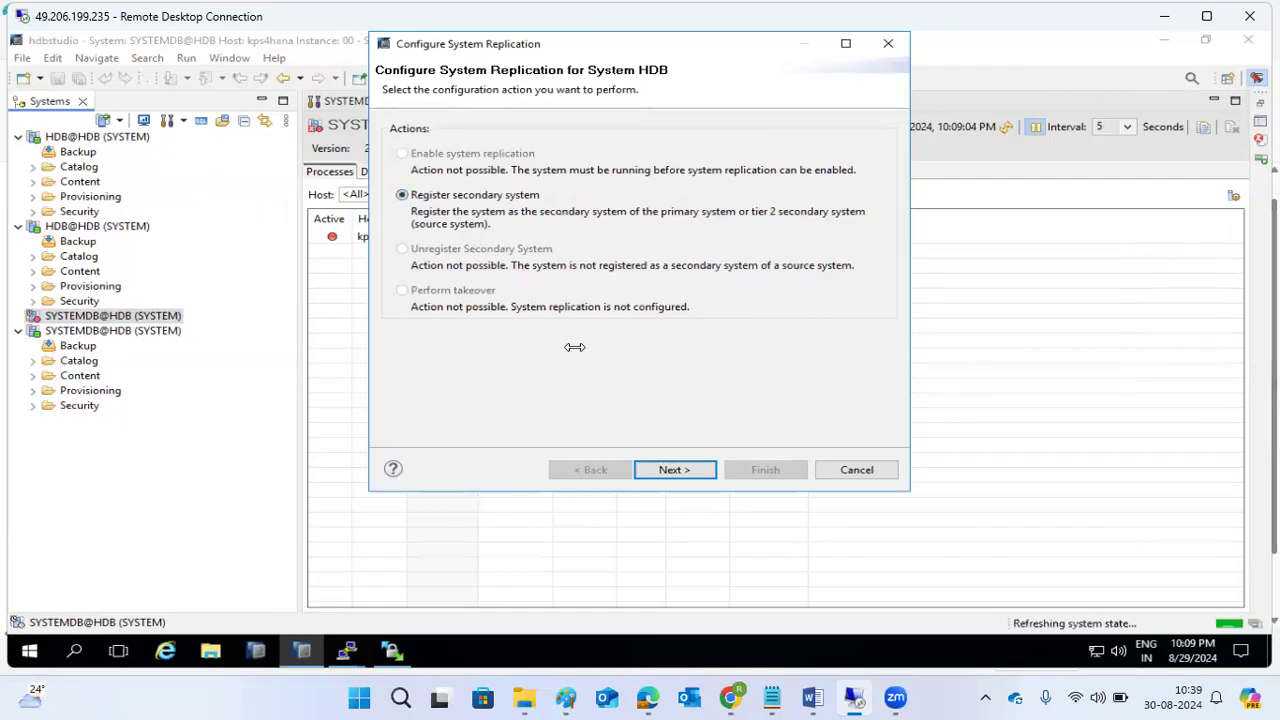
pyautogui.click(659, 471)
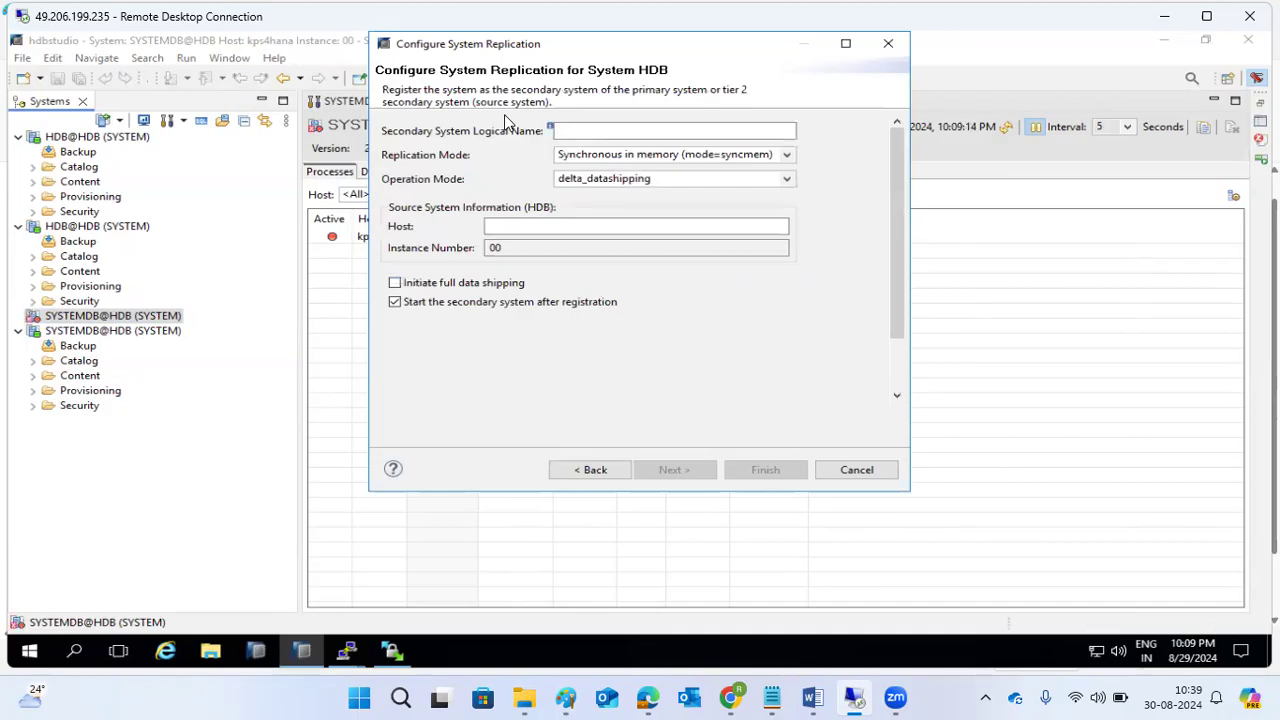
# Enter logical name SEC and source host saplinux1, and enable full data shipping.
pyautogui.click(566, 131)
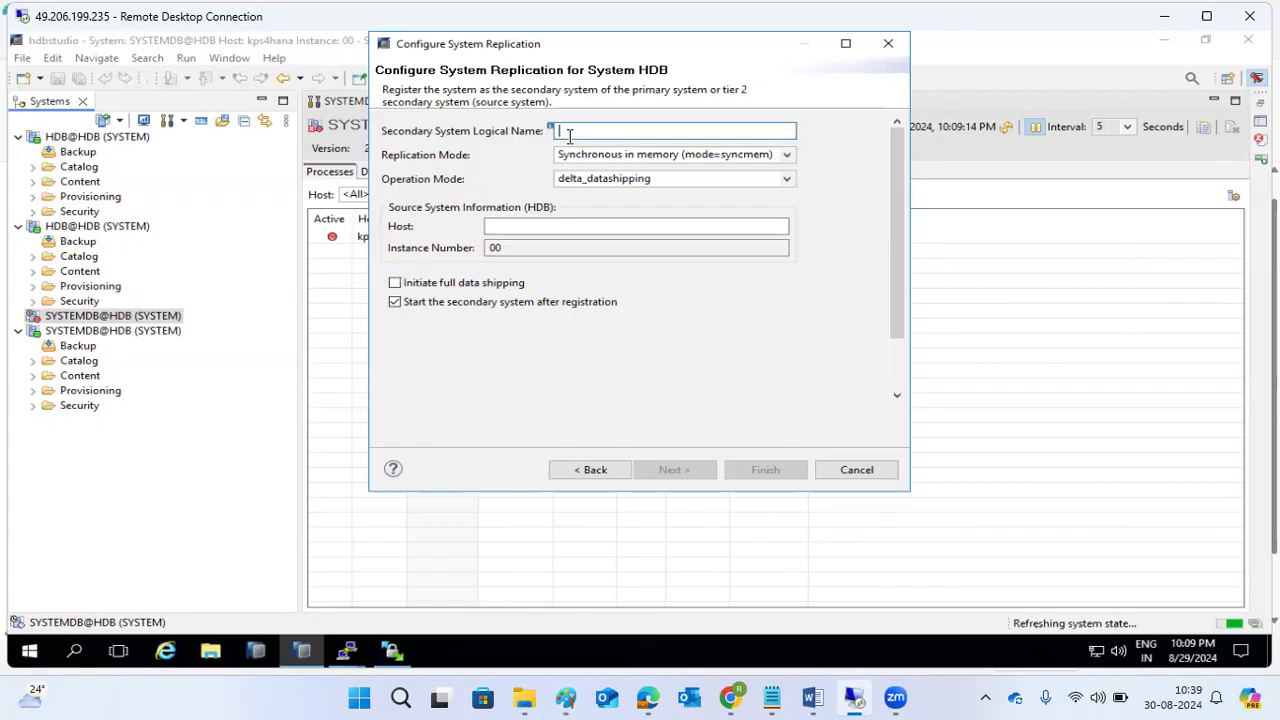
pyautogui.write('SEC')
pyautogui.click(509, 226)
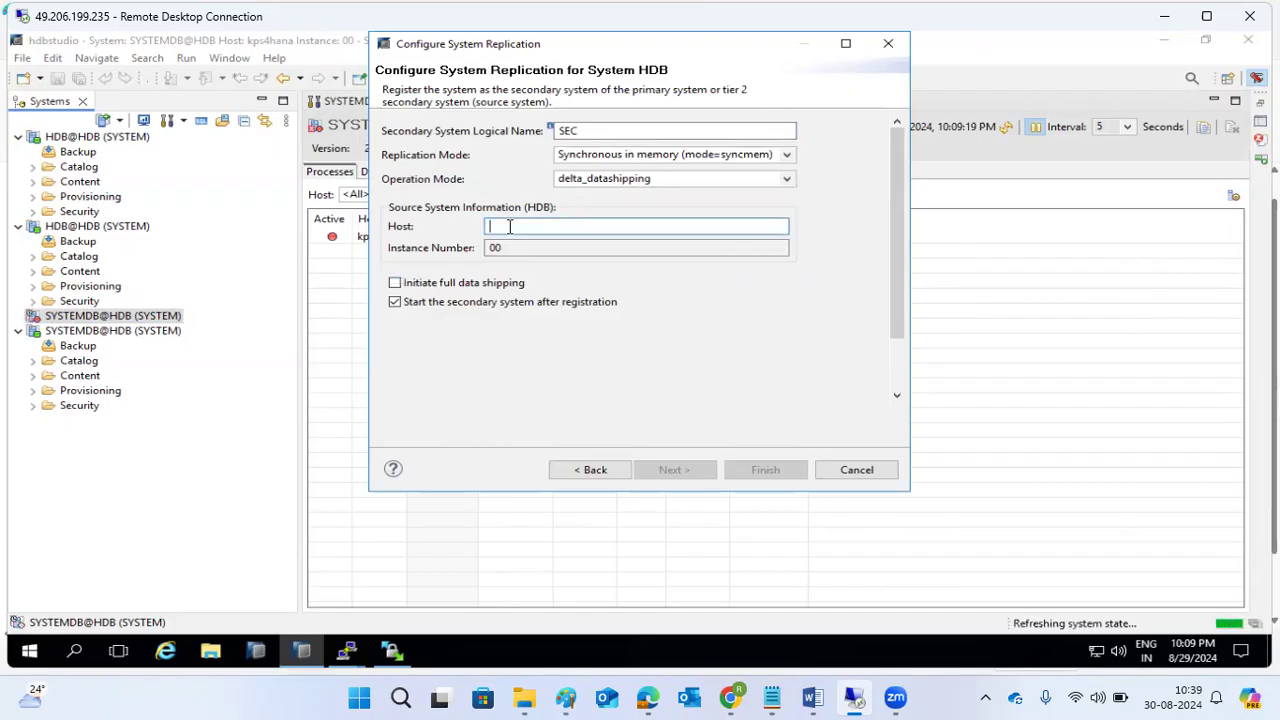
pyautogui.write('saplinux1')
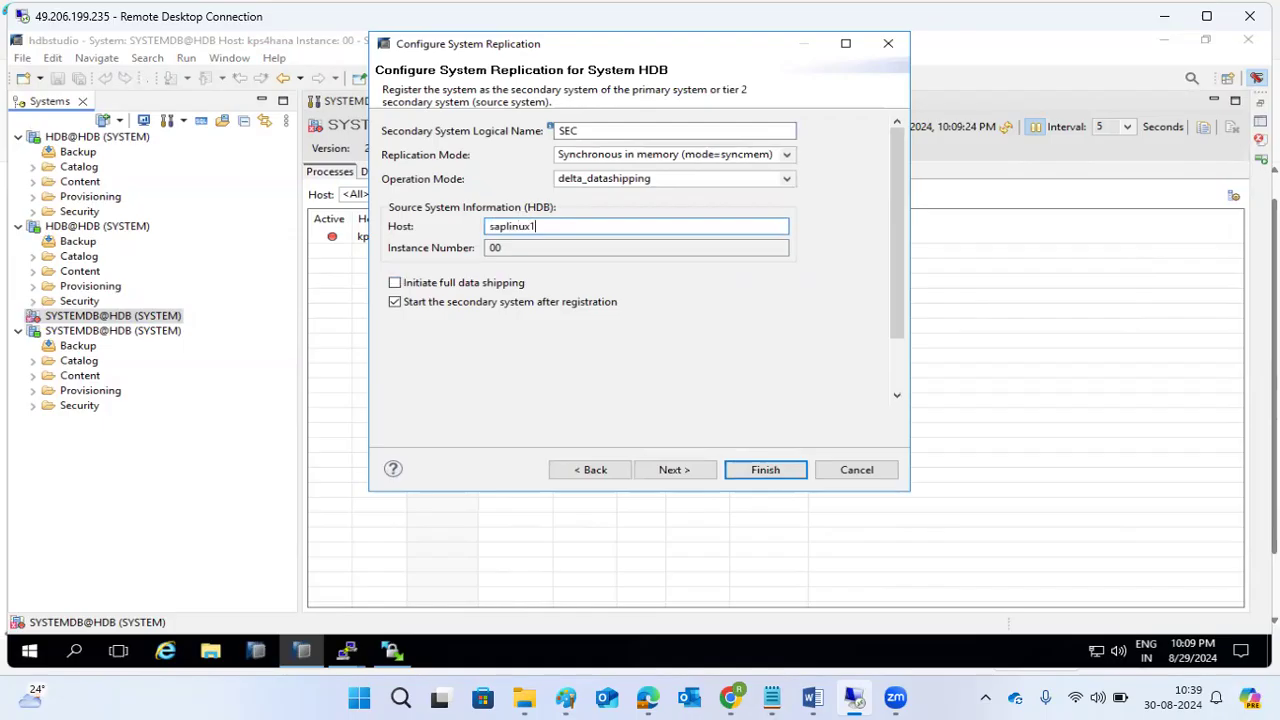
pyautogui.click(487, 285)
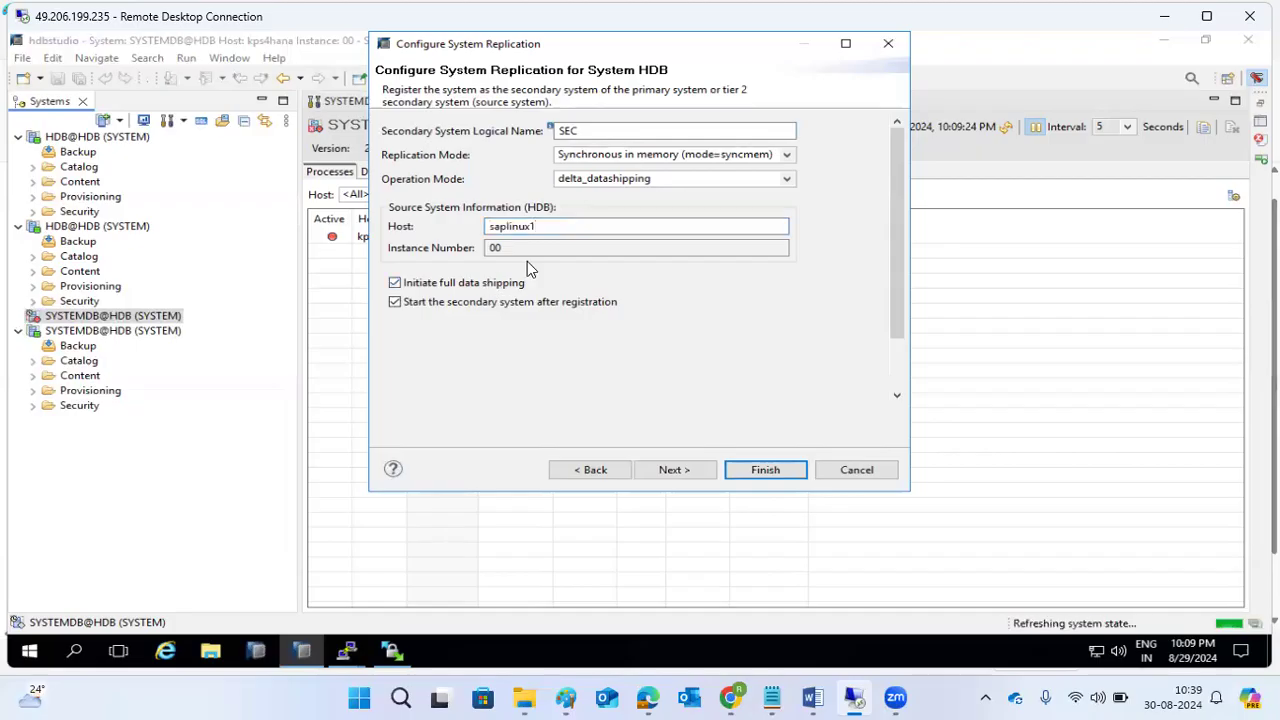
pyautogui.moveTo(537, 226); pyautogui.dragTo(486, 228)
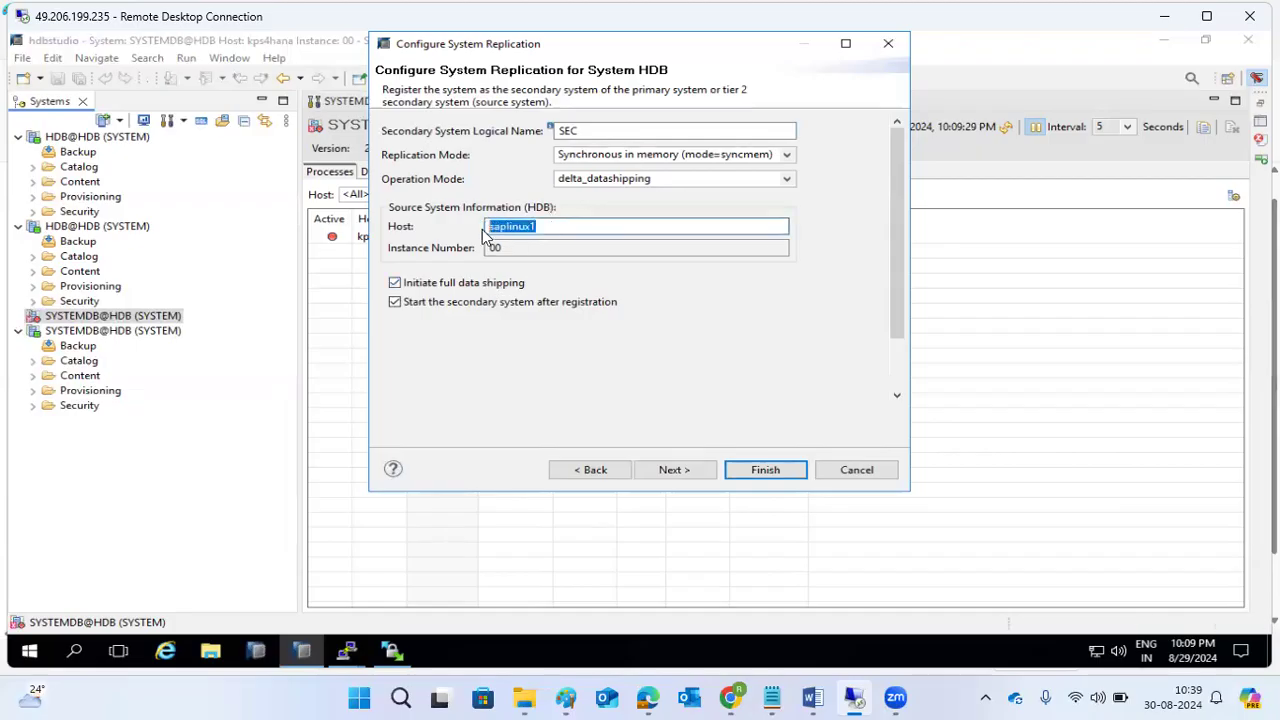
# Keep syncmem replication mode, set logreplay operation mode, review the summary and finish registration.
pyautogui.click(688, 468)
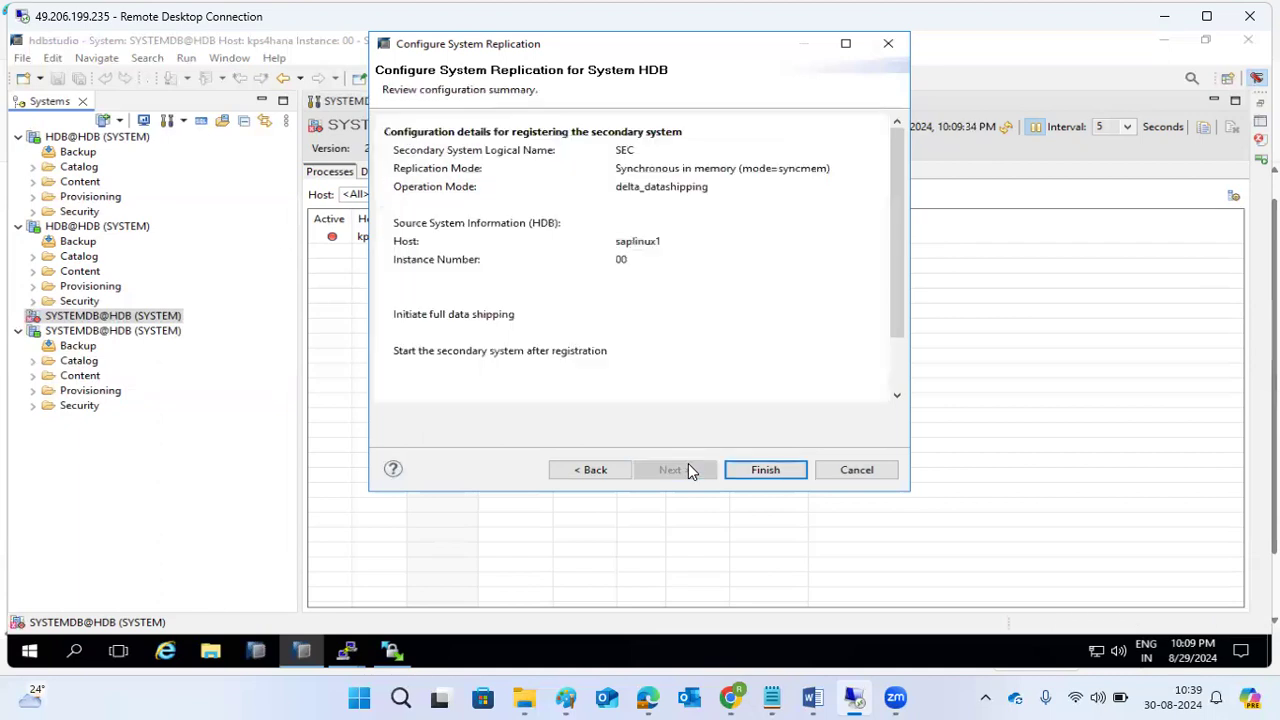
pyautogui.click(597, 470)
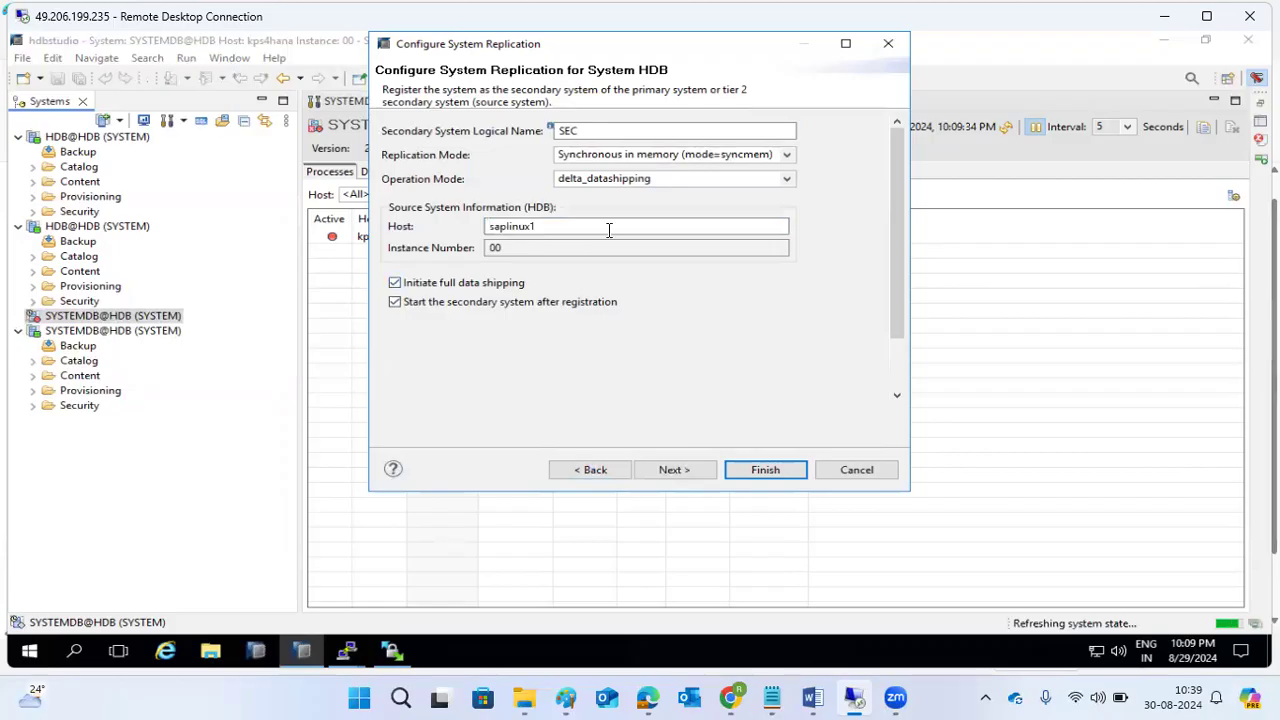
pyautogui.click(644, 155)
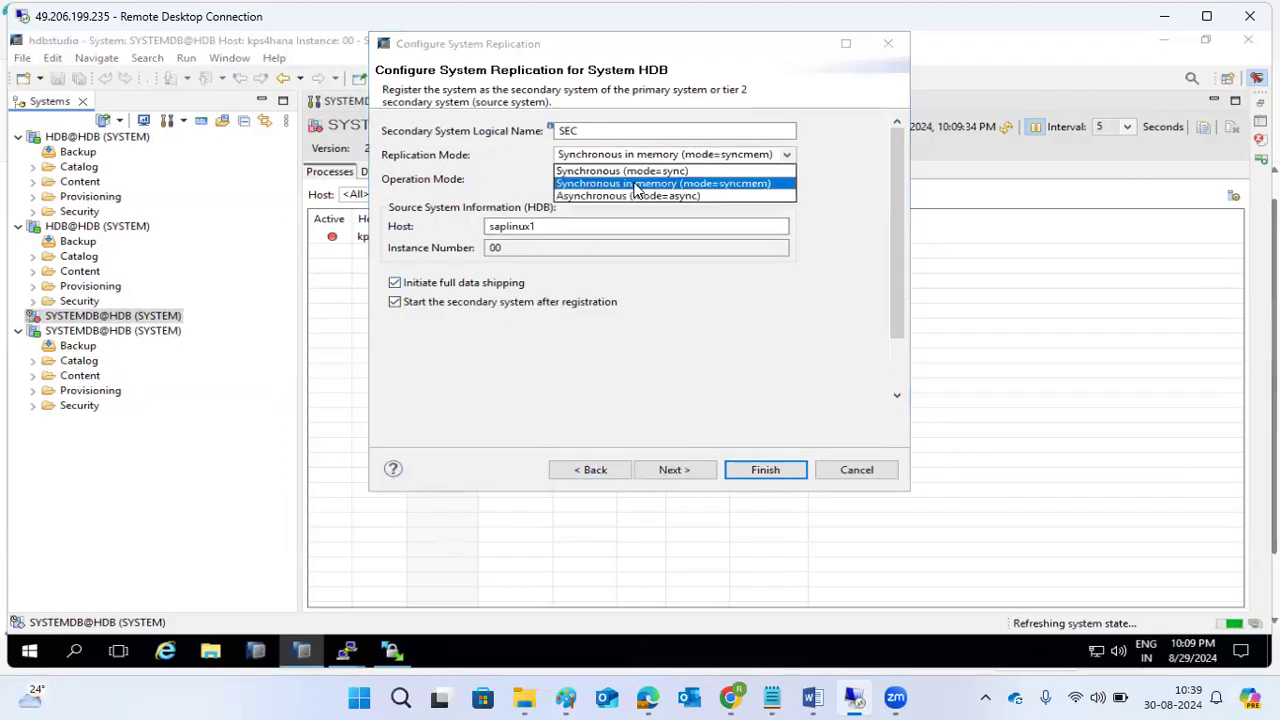
pyautogui.click(632, 184)
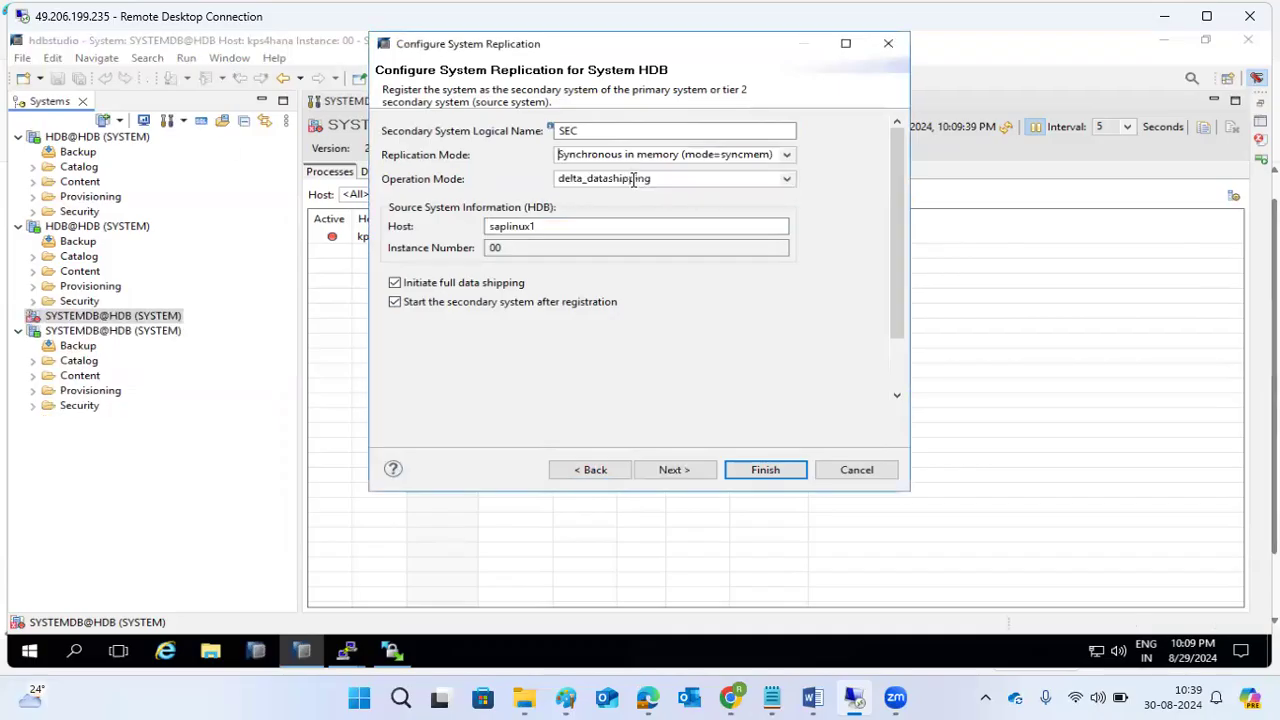
pyautogui.click(588, 152)
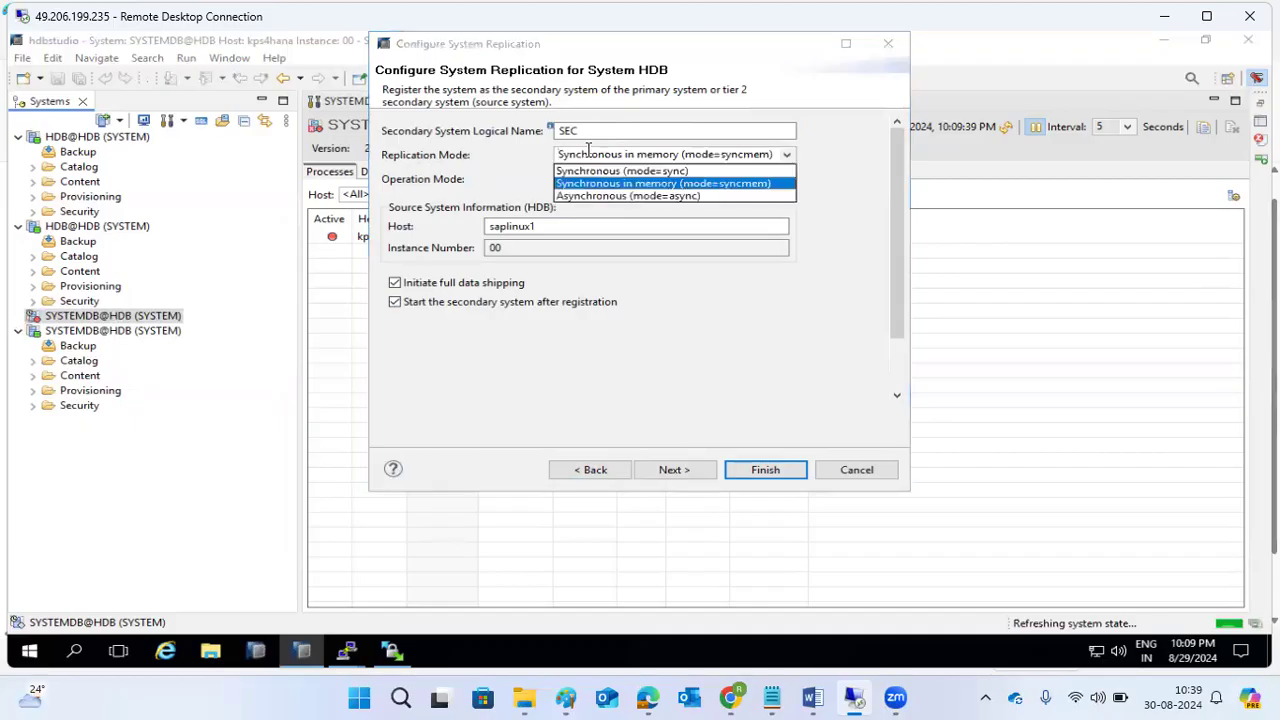
pyautogui.click(597, 187)
pyautogui.click(596, 178)
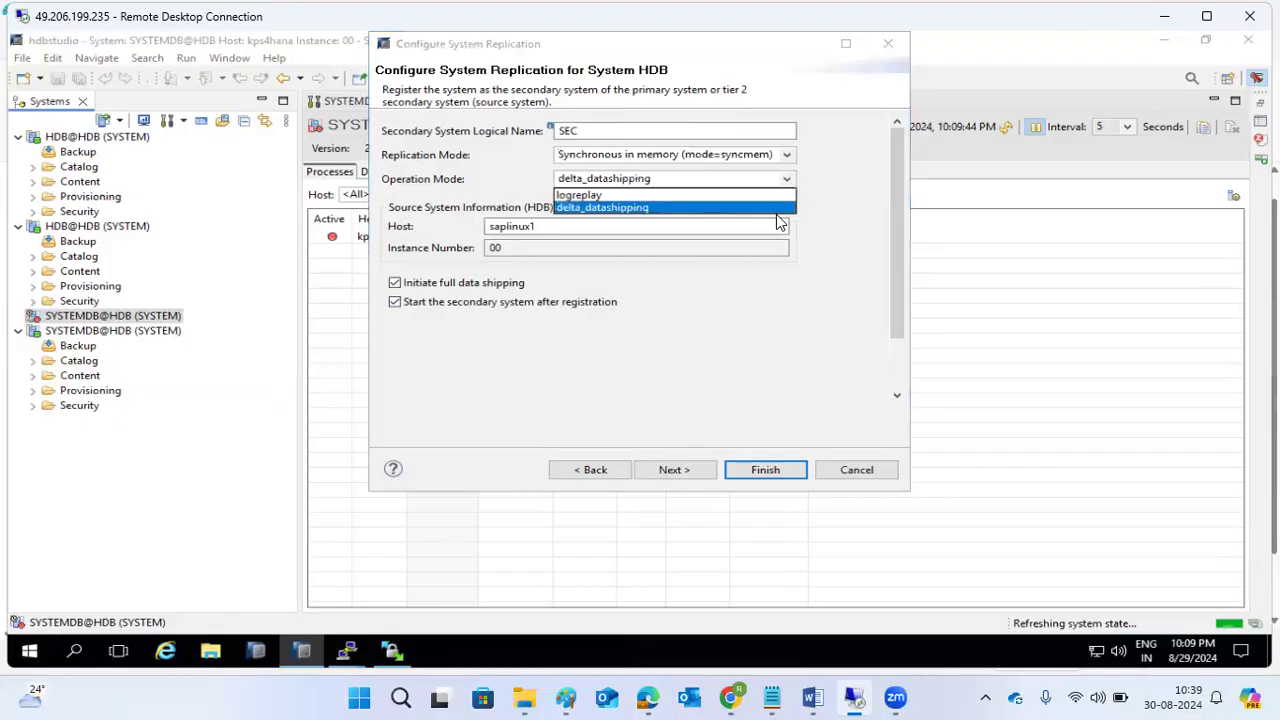
pyautogui.click(580, 195)
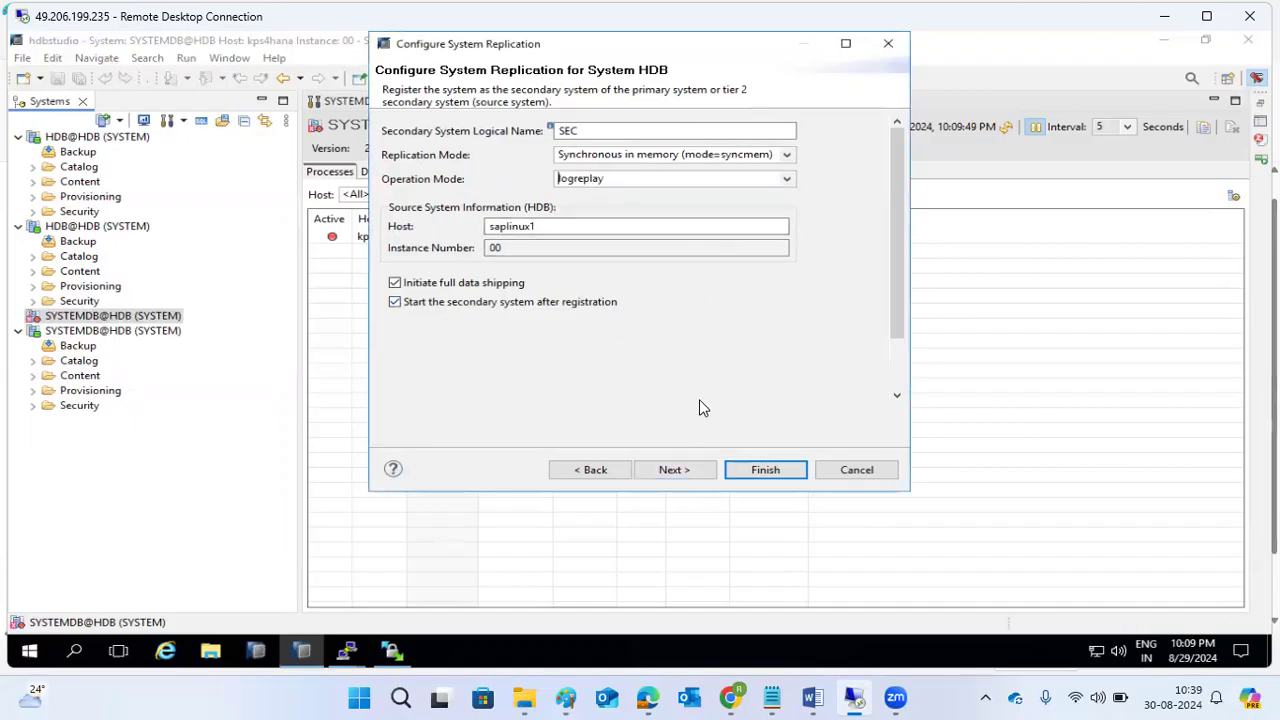
pyautogui.click(694, 470)
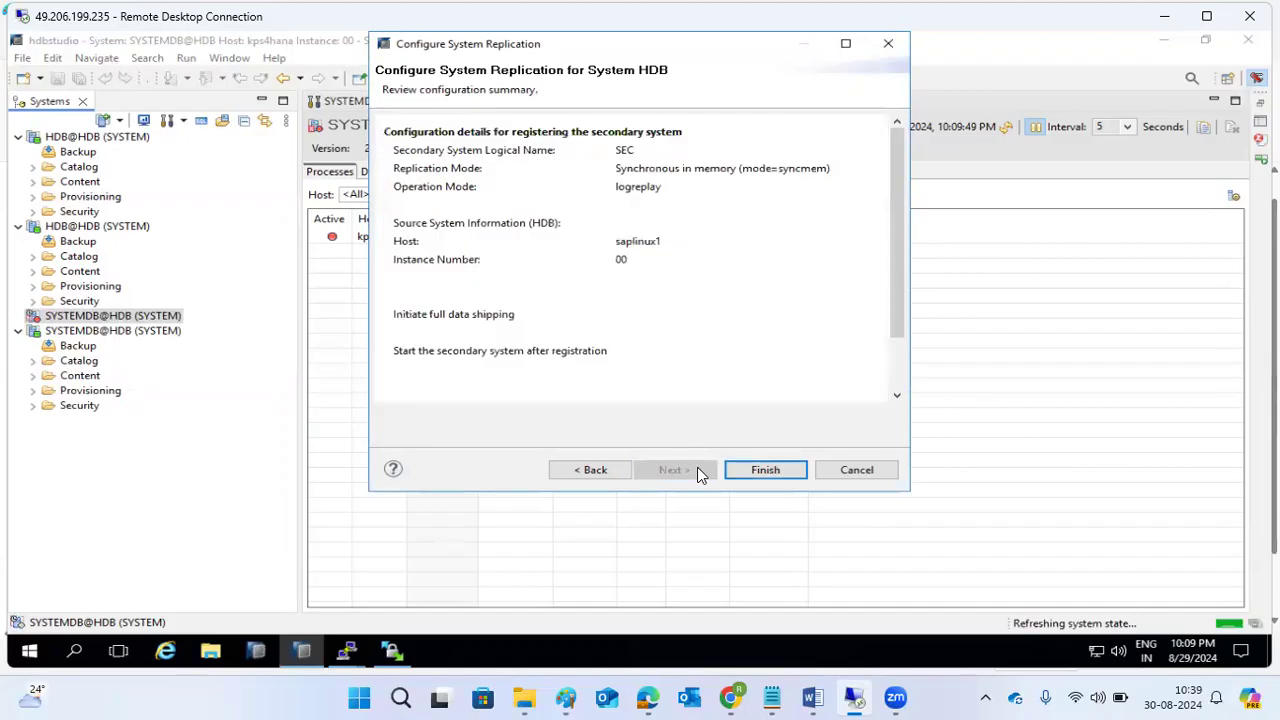
pyautogui.click(752, 471)
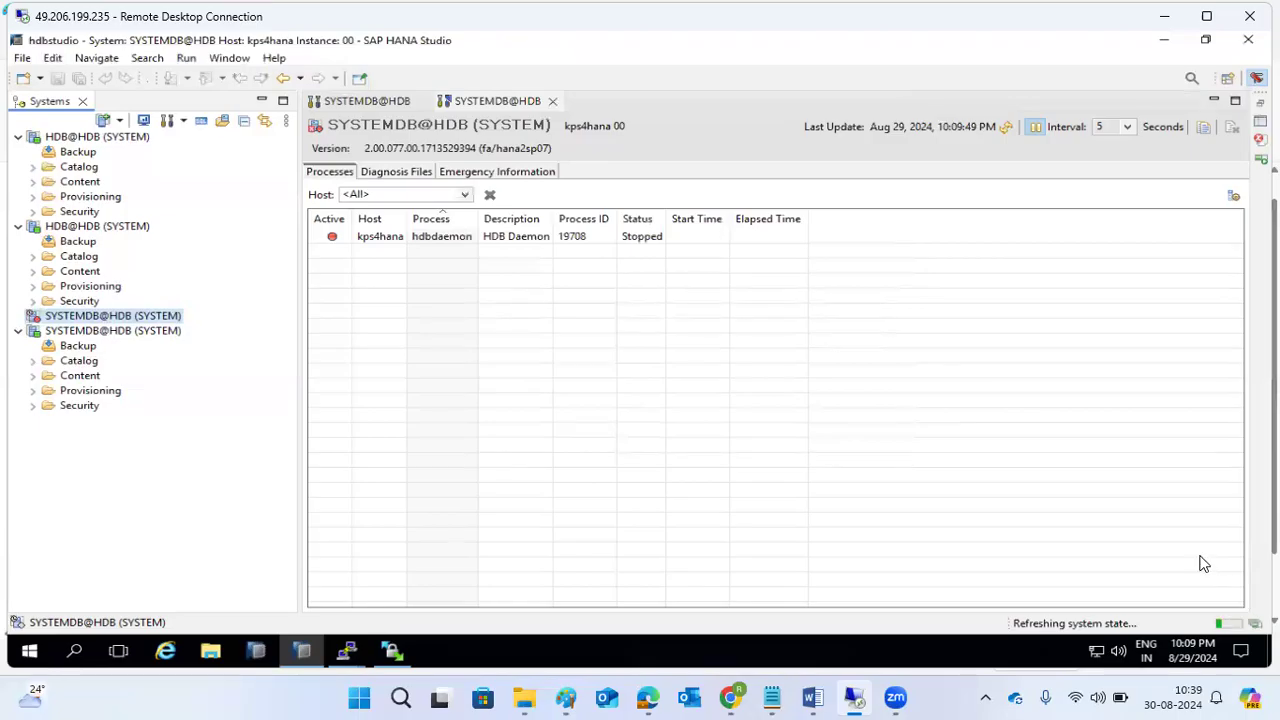
# Stop process auto-refresh, show the Progress view, and open the saplinux1 SYSTEMDB@HDB Overview.
pyautogui.click(1037, 128)
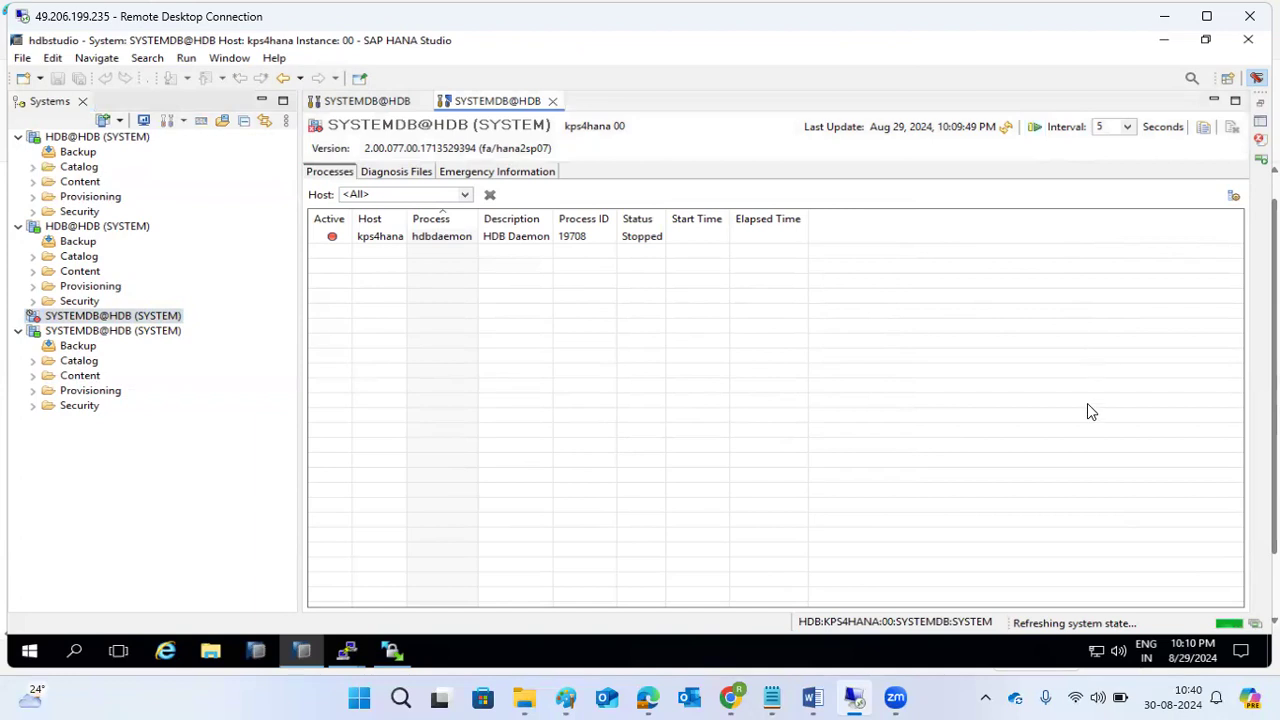
pyautogui.click(1255, 623)
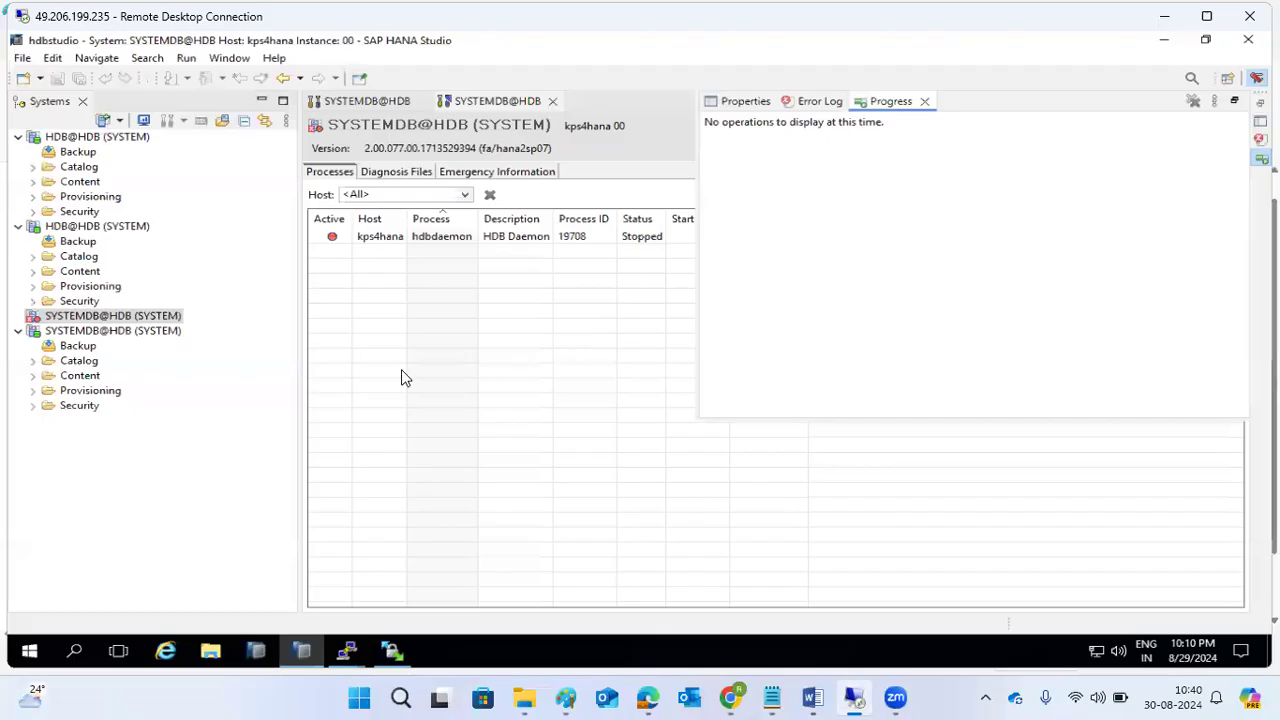
pyautogui.doubleClick(80, 338)
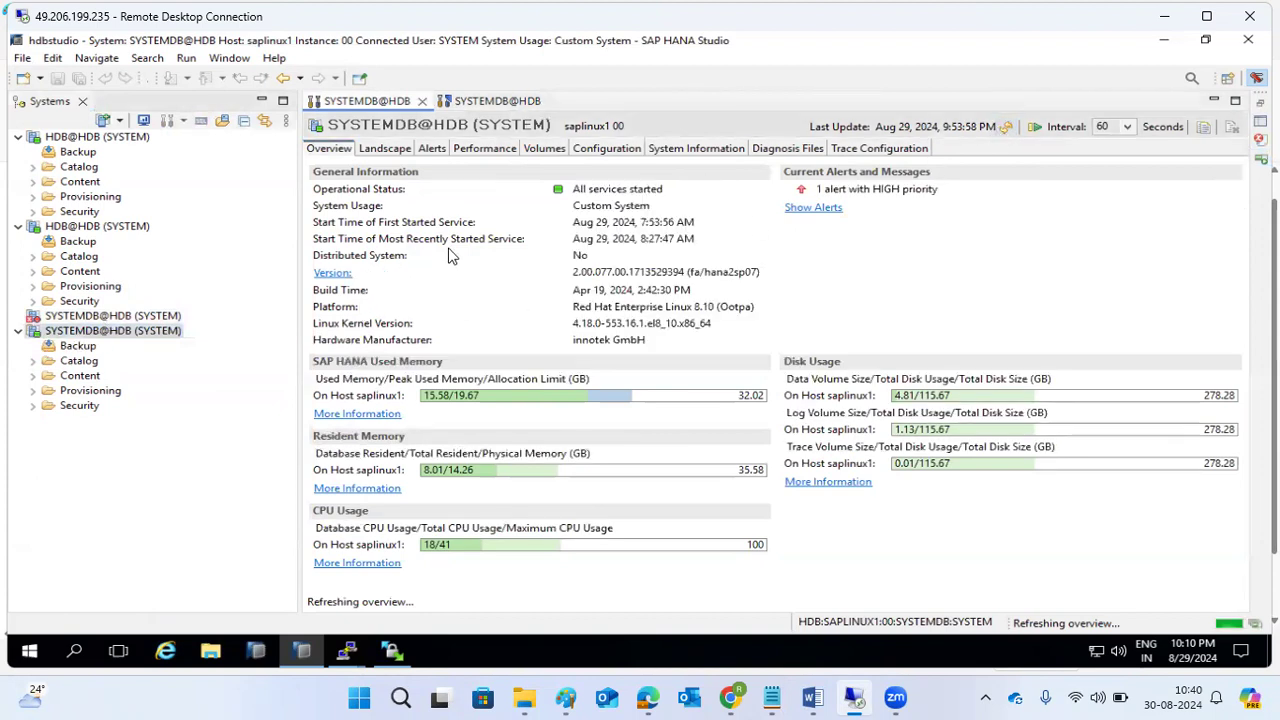
# Show saplinux1's Landscape System Replication status and refresh it several times.
pyautogui.click(385, 150)
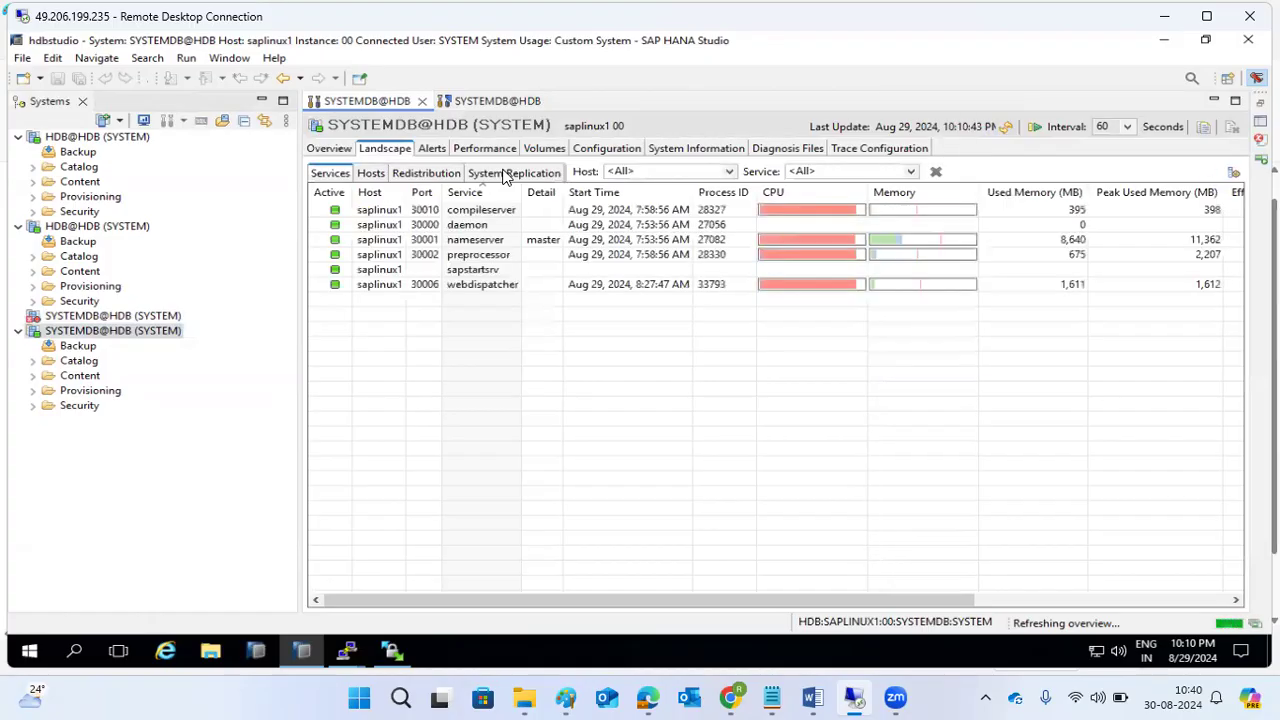
pyautogui.click(505, 176)
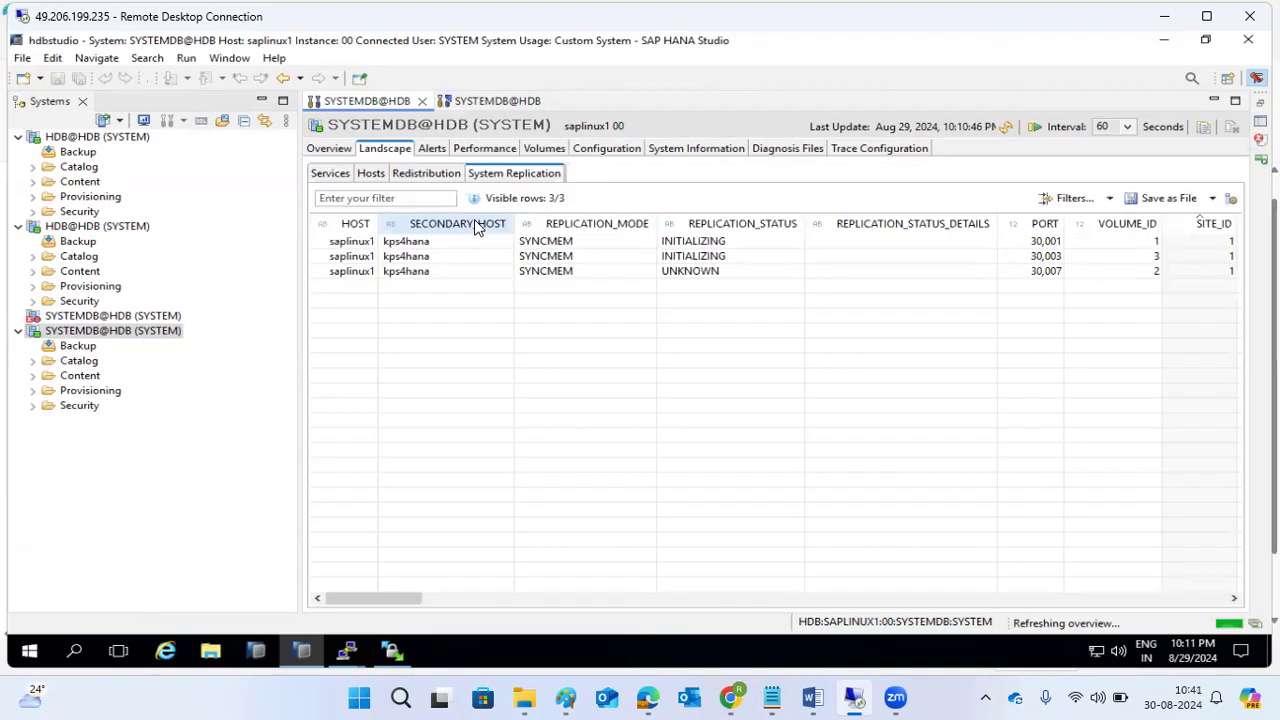
pyautogui.click(1006, 126)
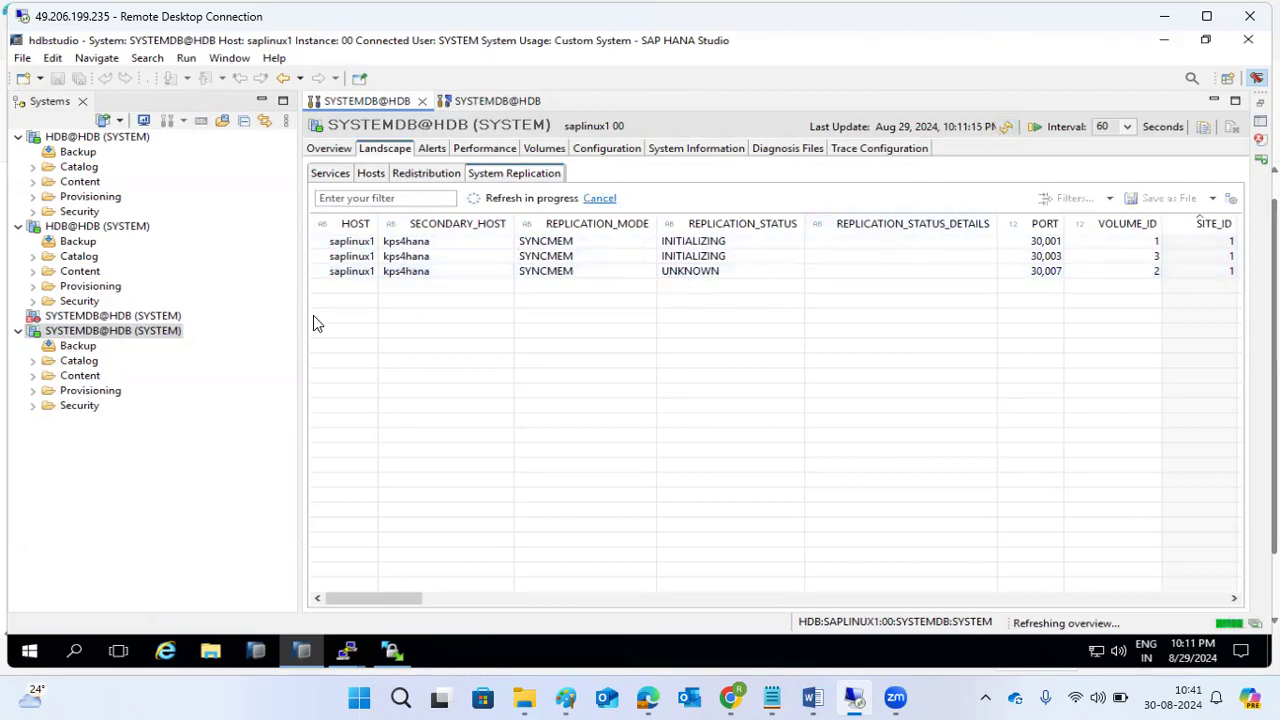
pyautogui.moveTo(103, 318)
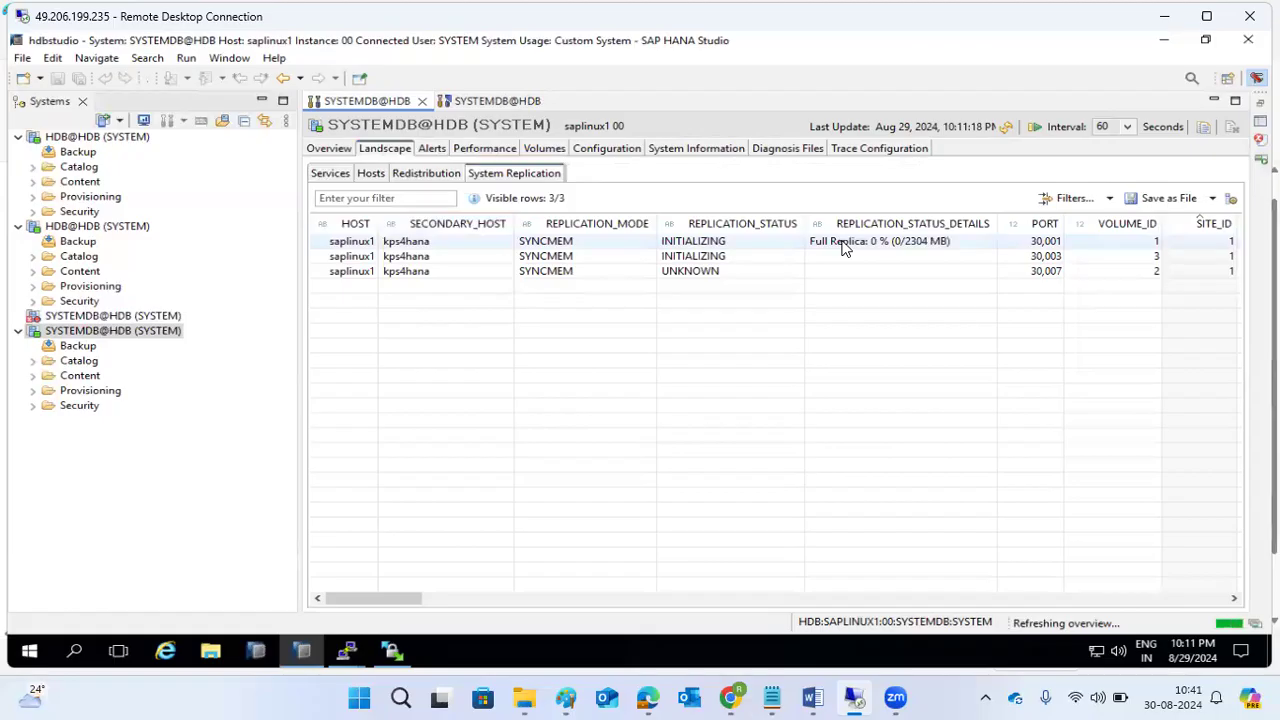
pyautogui.click(1007, 129)
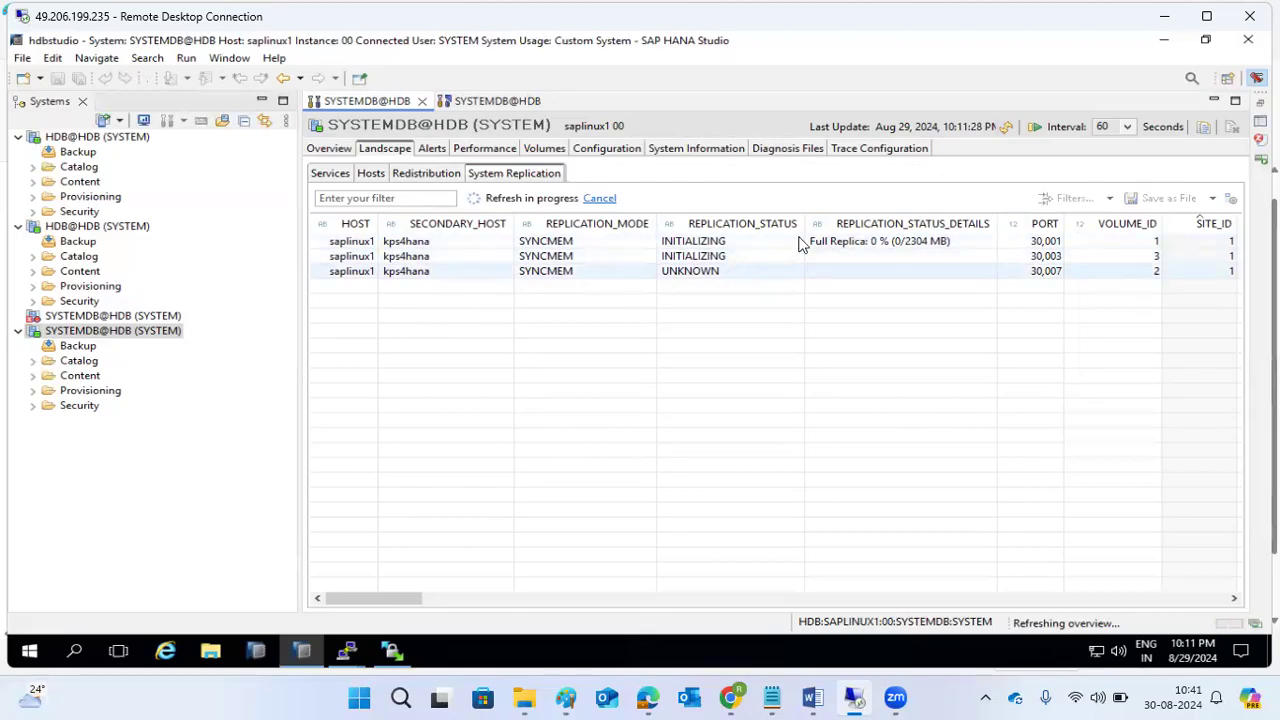
pyautogui.click(1010, 128)
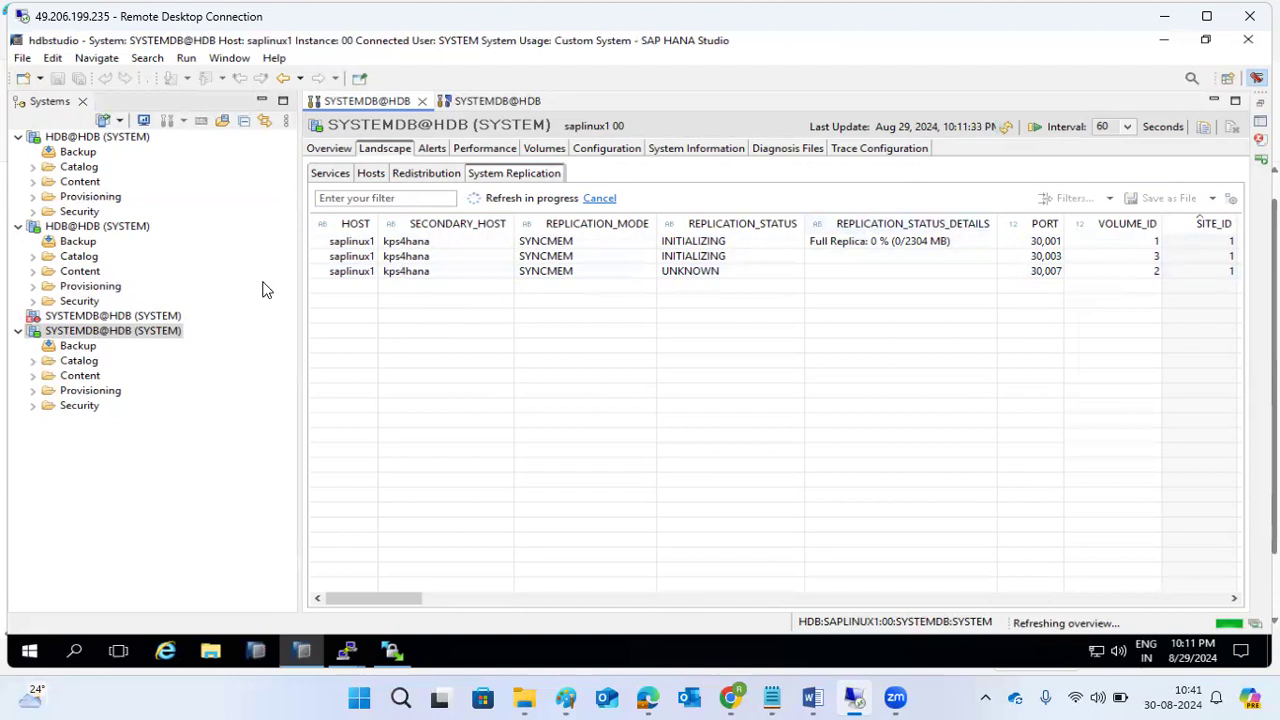
# Check the kps4hana system database, return to saplinux1's replication status, and bring up the terminal windows.
pyautogui.doubleClick(133, 316)
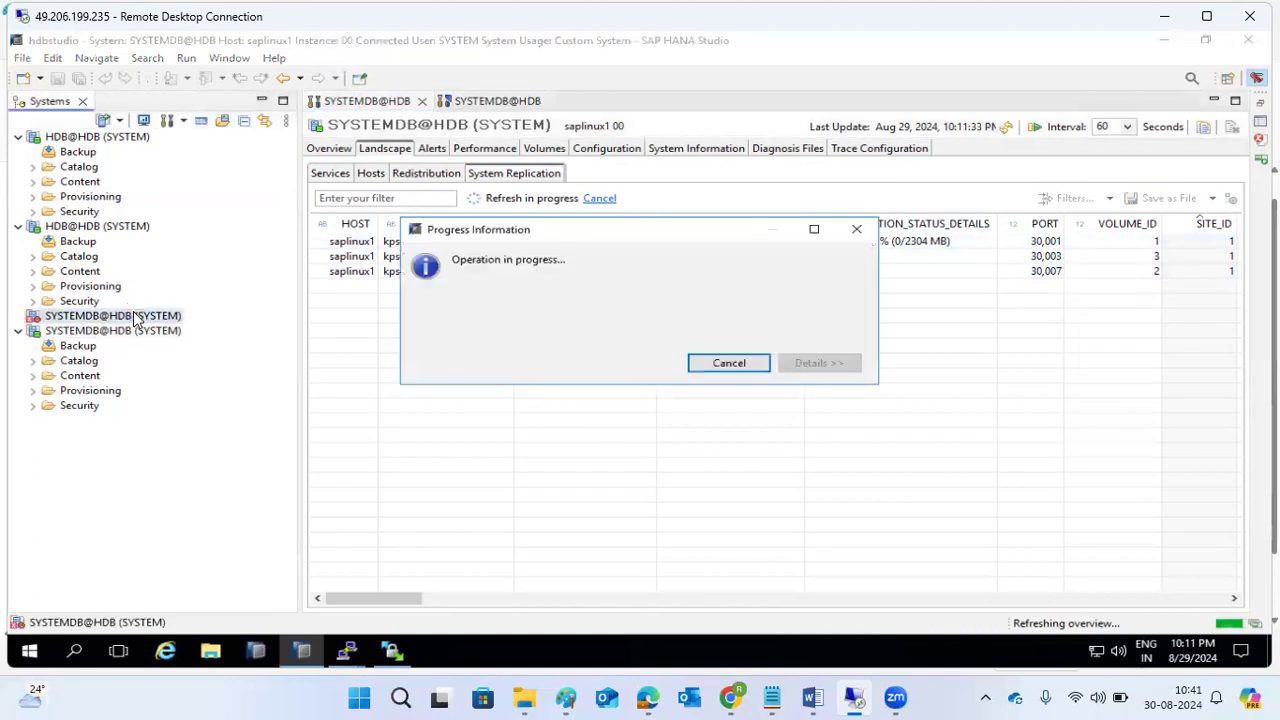
pyautogui.doubleClick(84, 333)
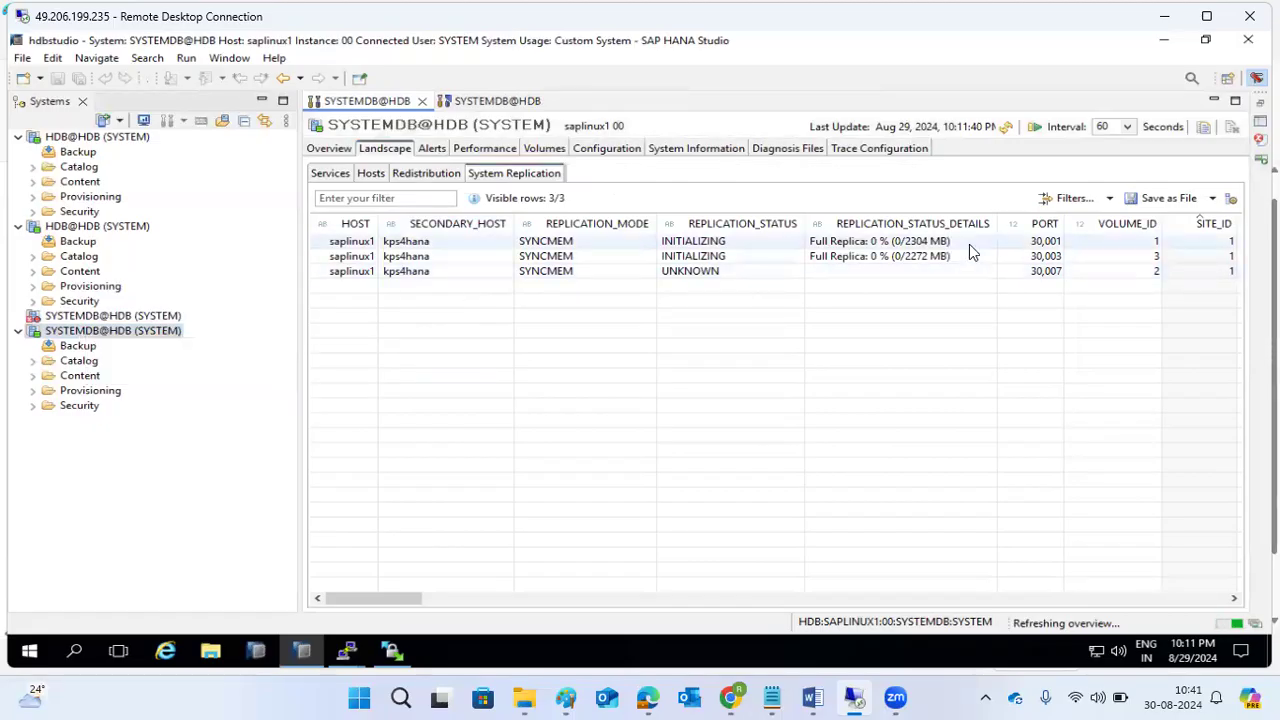
pyautogui.click(350, 652)
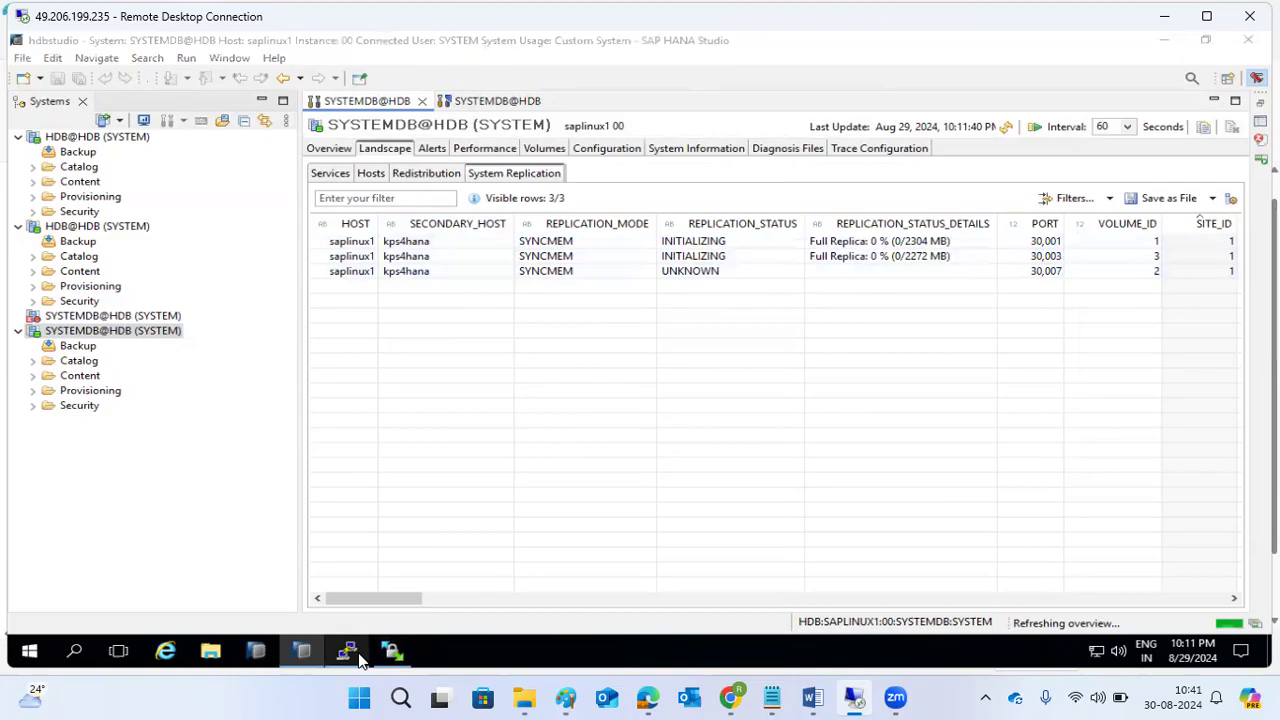
# Switch to the hdbadm user in the kps4hana terminal with 'sudo su - hdbadm'.
pyautogui.click(354, 568)
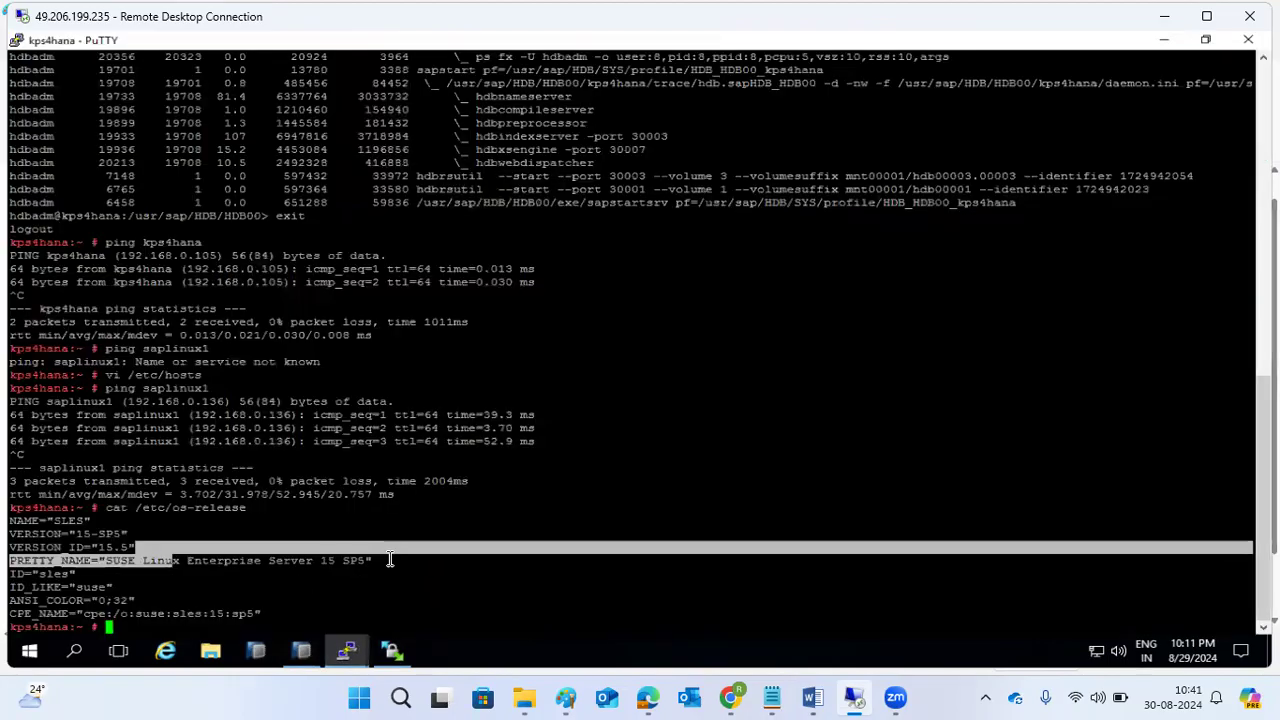
pyautogui.write('sudosu -')
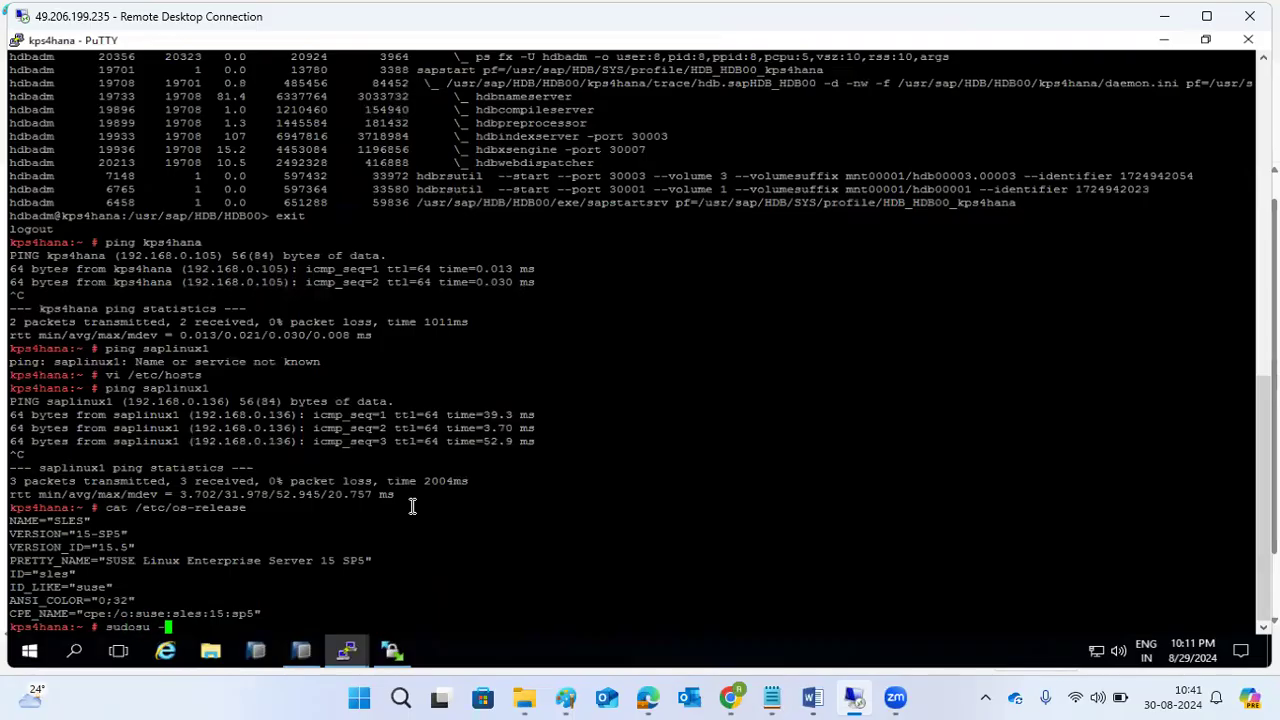
pyautogui.hotkey('ctrl', 'c')
pyautogui.write('sudo su - hd')
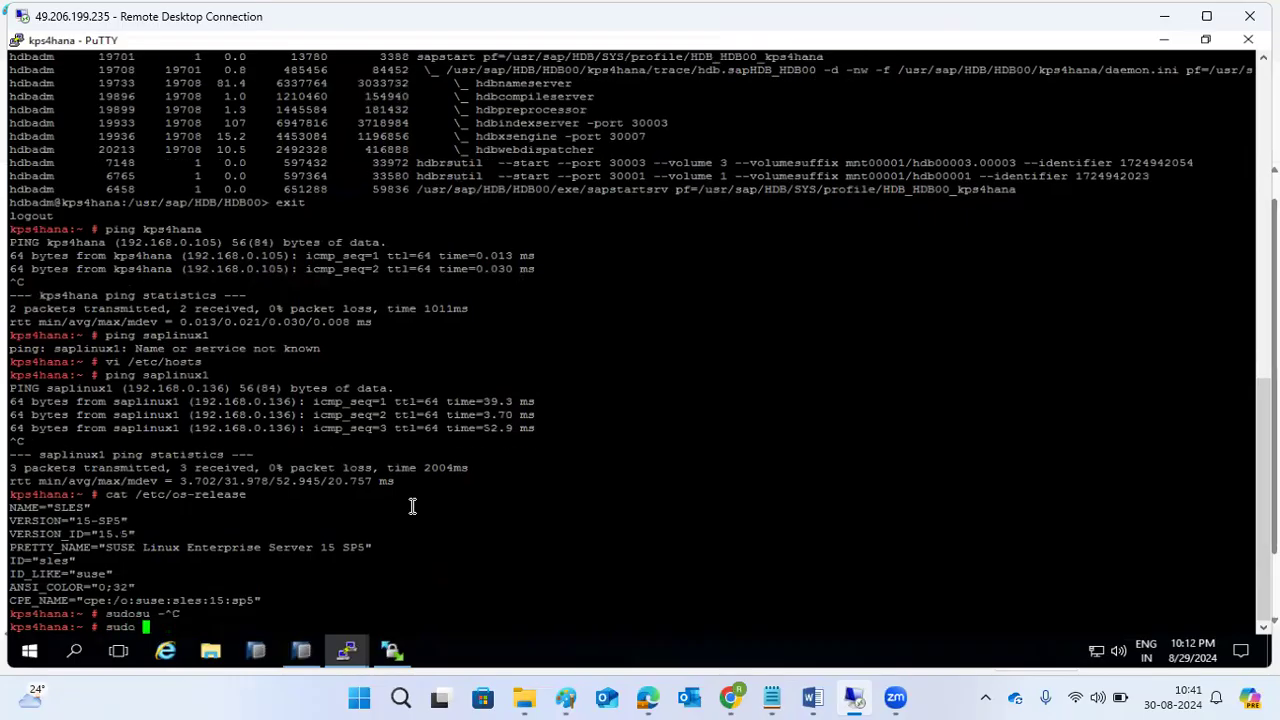
pyautogui.write('badm')
pyautogui.press('Return')
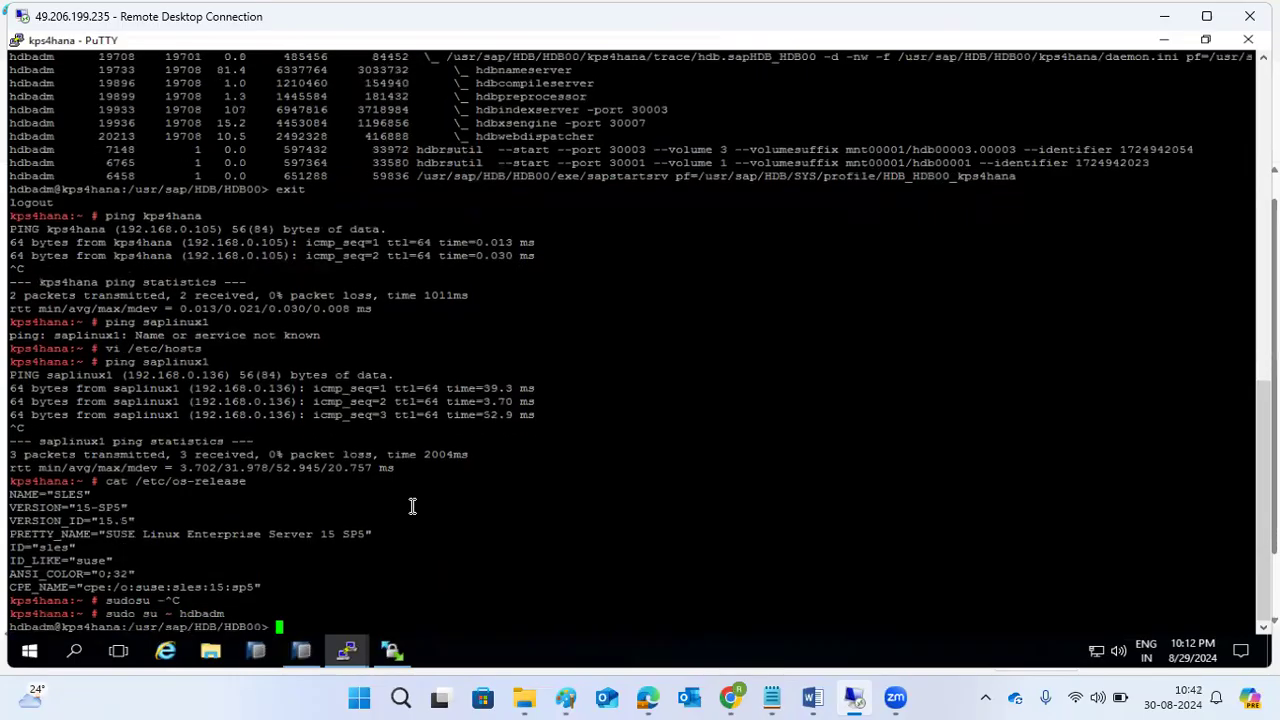
# Run 'HDB info' to list the running HANA processes, then return to SAP HANA Studio.
pyautogui.write('HDB info')
pyautogui.press('Return')
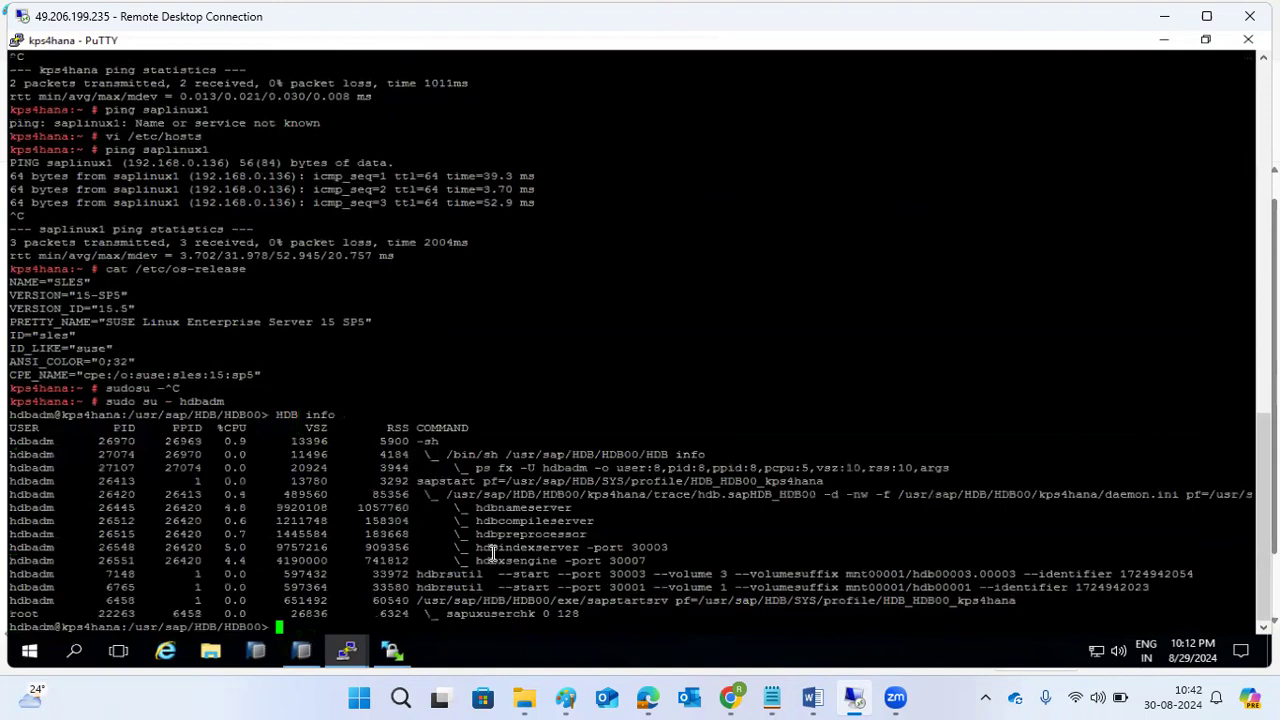
pyautogui.moveTo(296, 662)
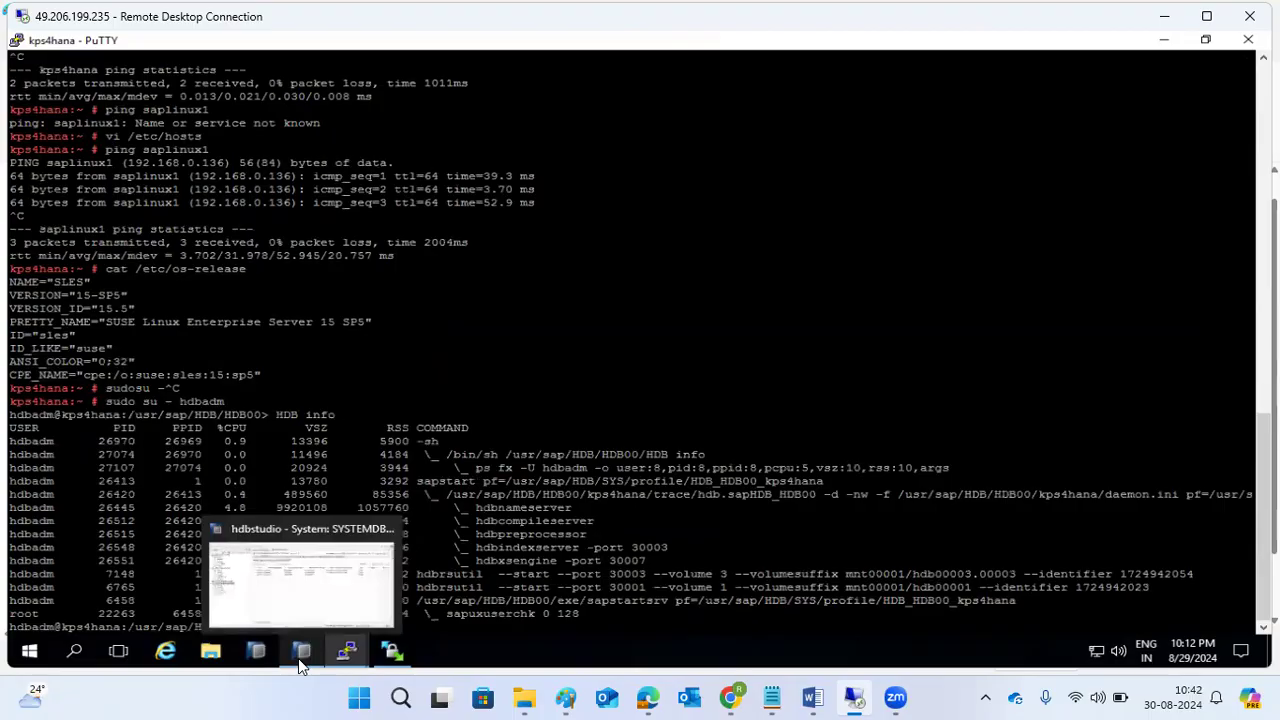
pyautogui.click(300, 652)
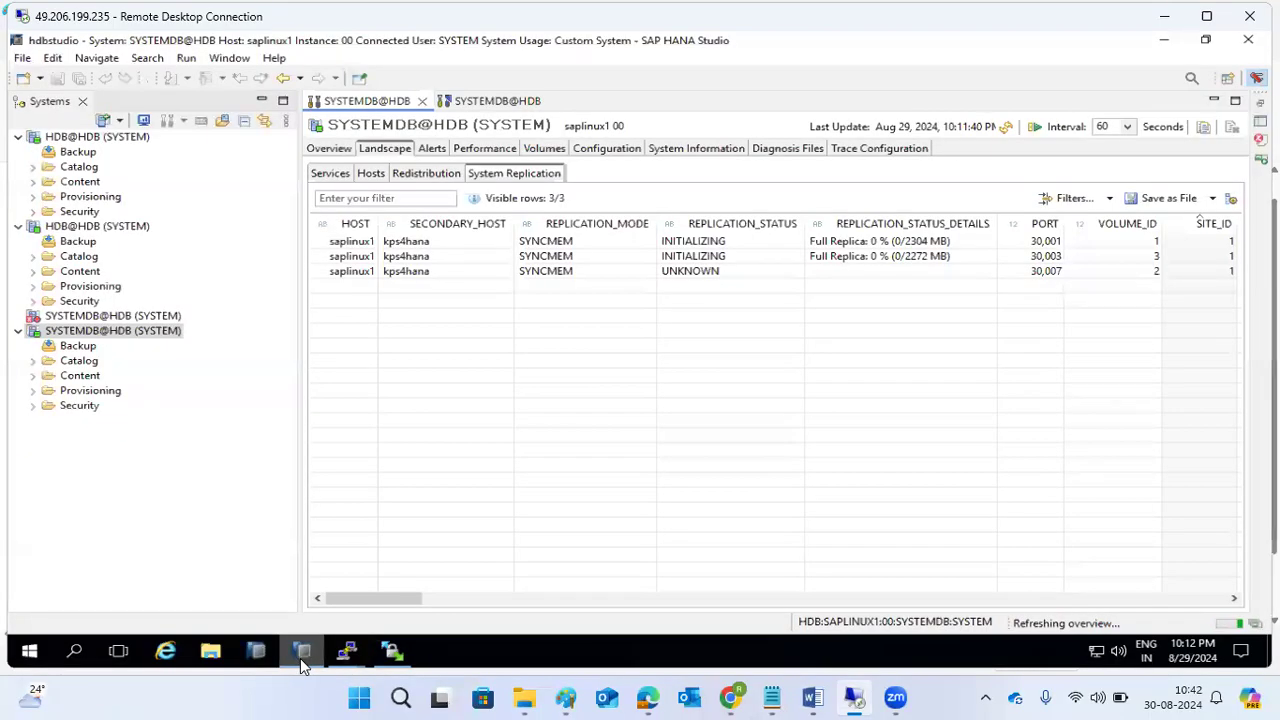
# In the Paint diagram, draw a red line from HANA1 to HANA2 and a red mark on HANA2.
pyautogui.click(566, 697)
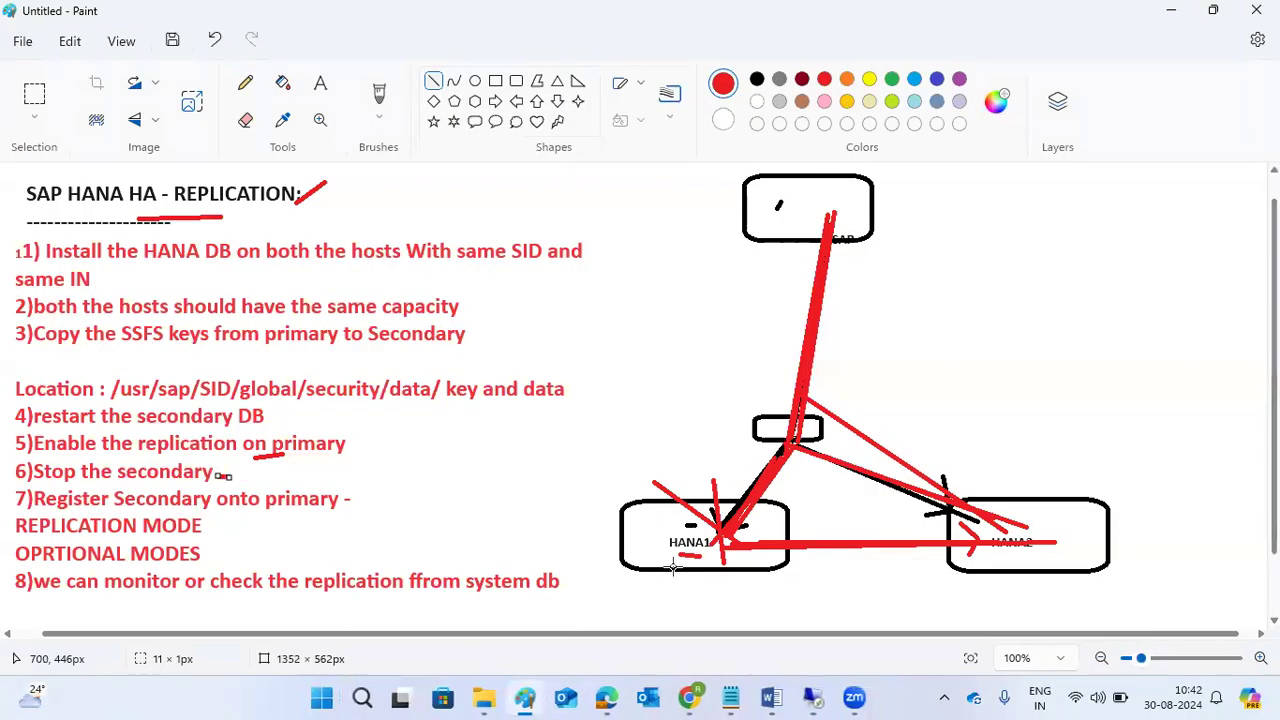
pyautogui.moveTo(699, 543); pyautogui.dragTo(1007, 548)
pyautogui.moveTo(1064, 462); pyautogui.dragTo(1053, 521)
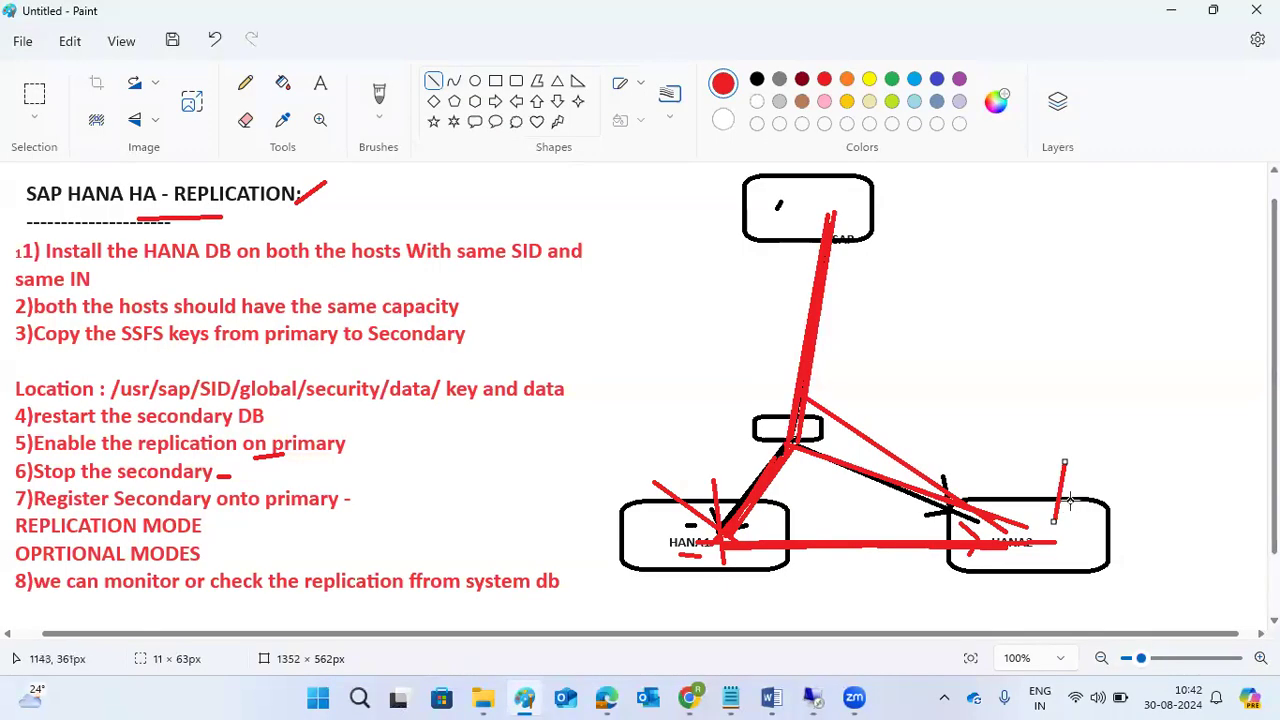
pyautogui.moveTo(1069, 491)
pyautogui.mouseDown()
pyautogui.moveTo(1052, 496)
pyautogui.moveTo(1064, 509)
pyautogui.mouseUp()
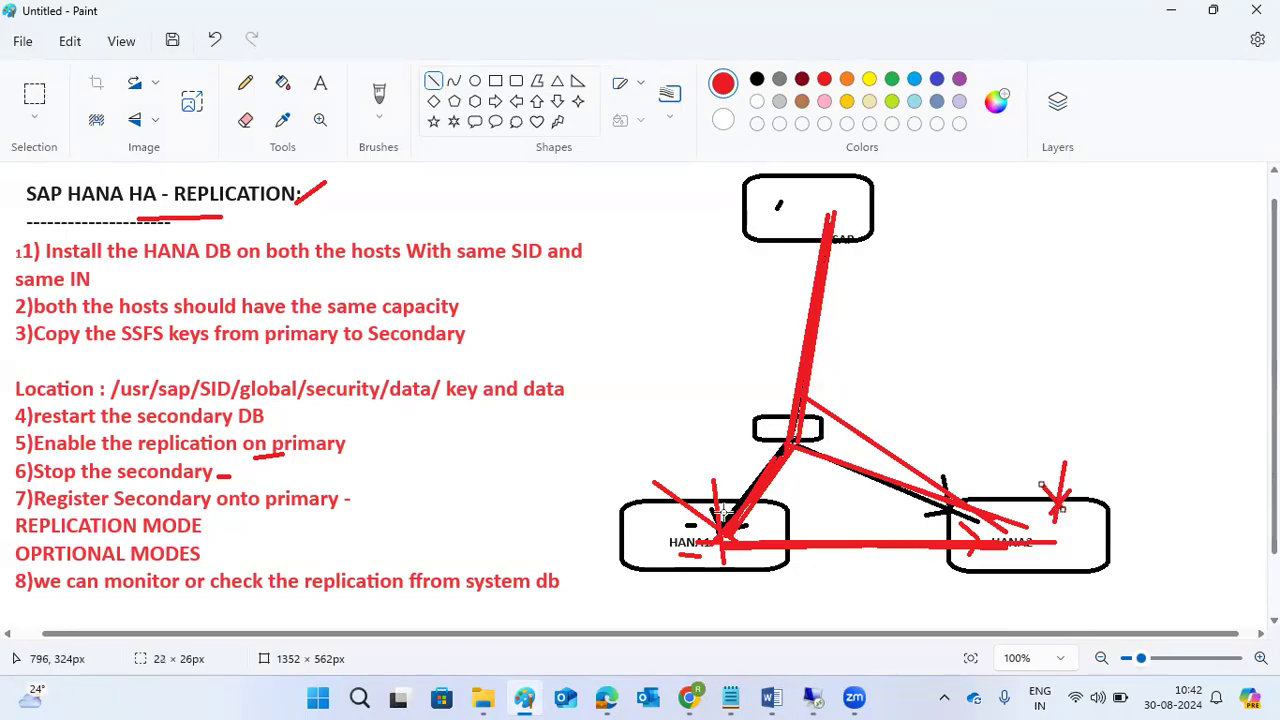
pyautogui.moveTo(718, 542); pyautogui.dragTo(988, 553)
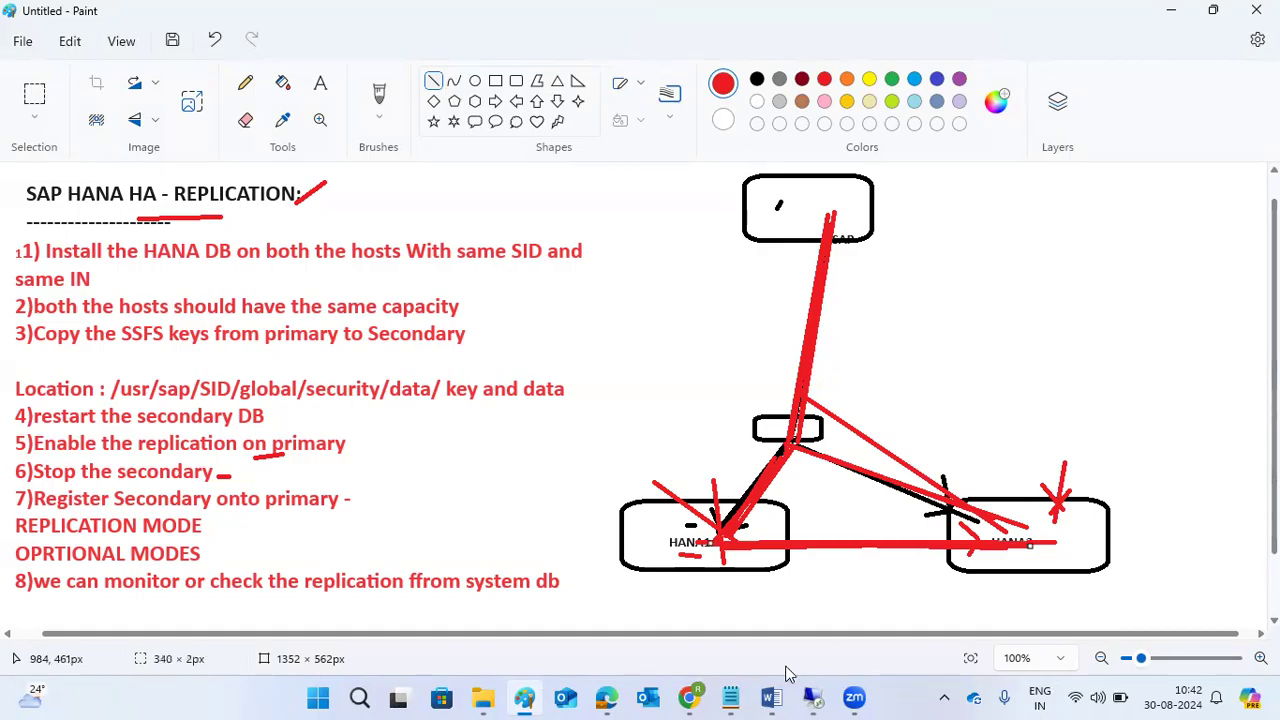
# Bring SAP HANA Studio back and refresh saplinux1's System Replication status.
pyautogui.click(818, 697)
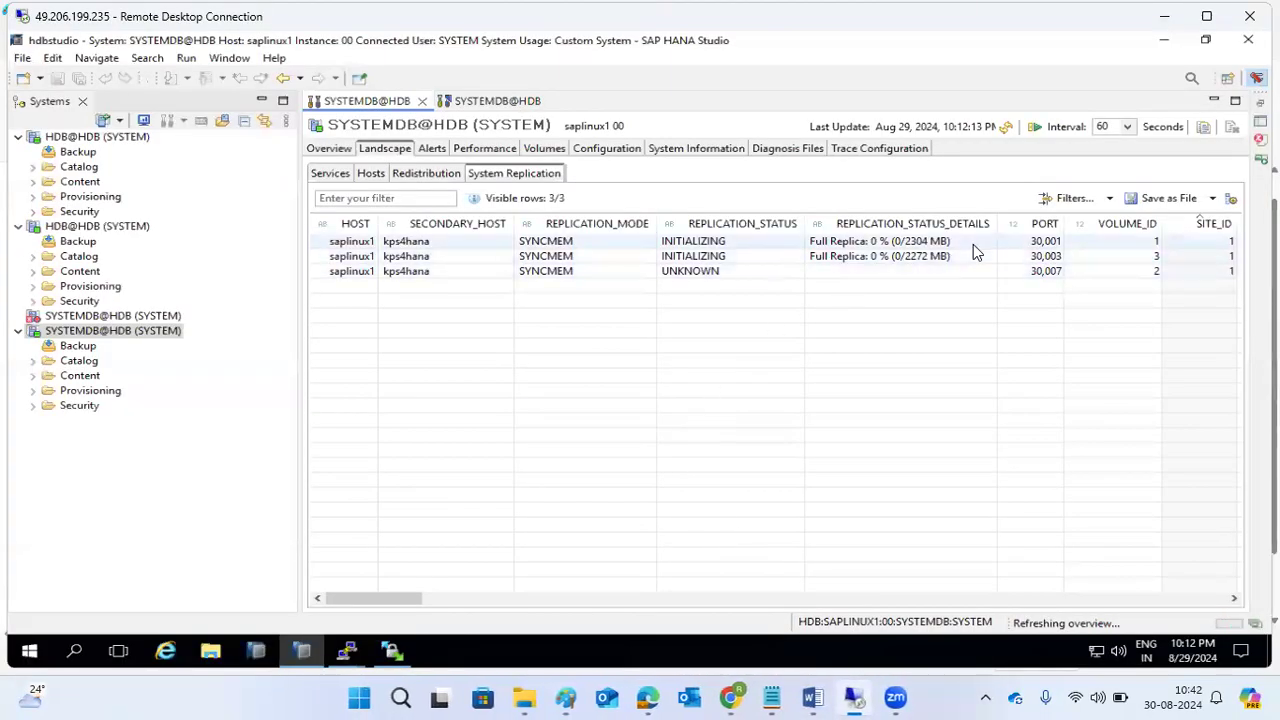
pyautogui.click(1008, 131)
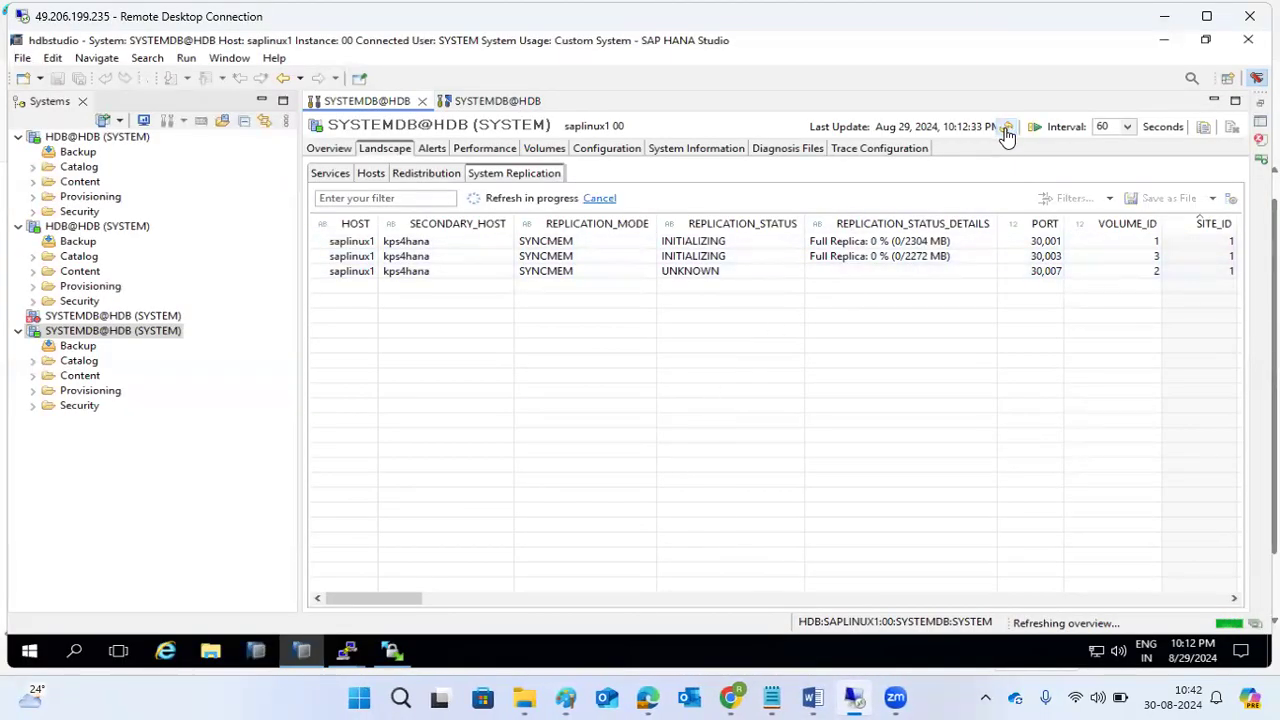
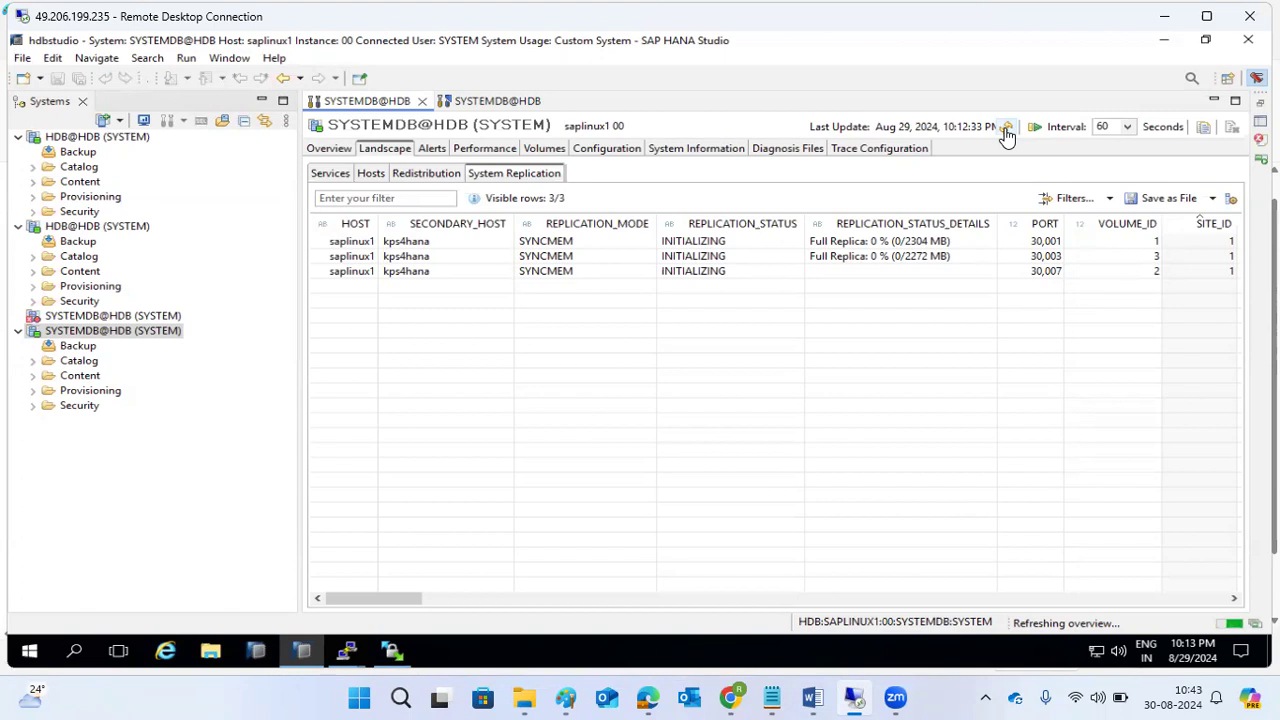
# Check the system Overview's replication status, then return to the System Replication table and highlight its status values.
pyautogui.click(328, 148)
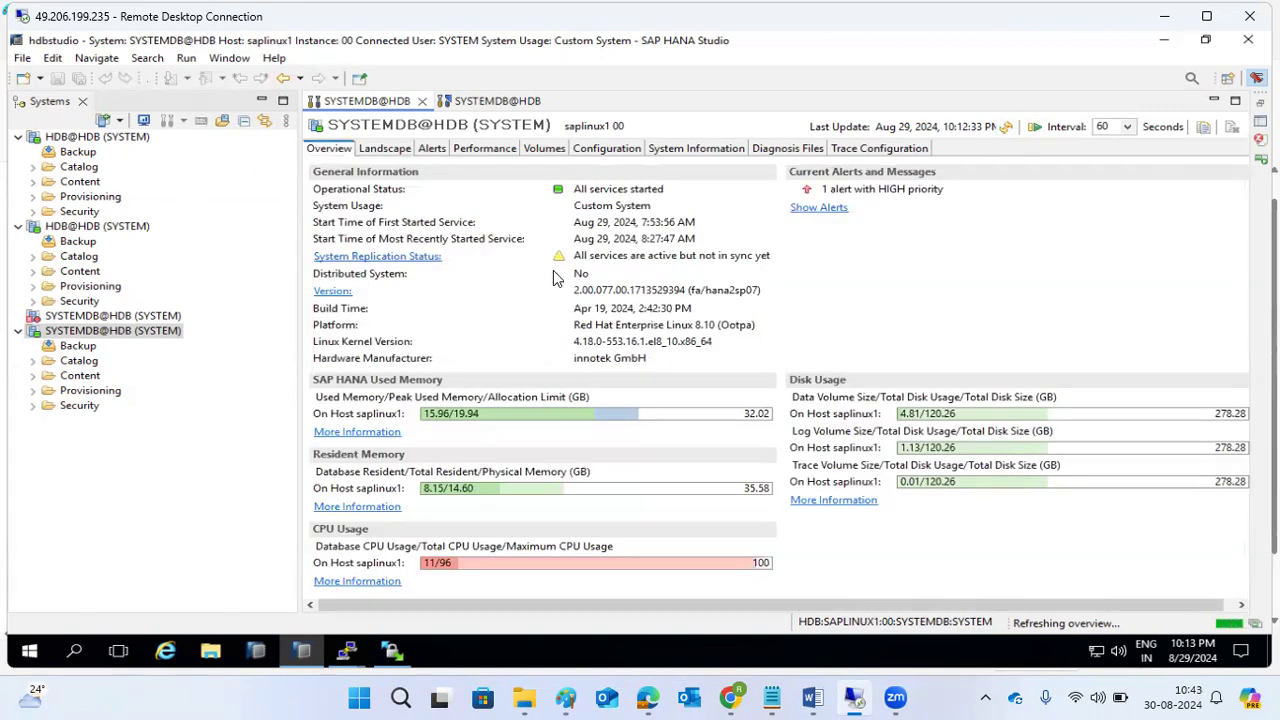
pyautogui.moveTo(579, 255); pyautogui.dragTo(762, 268)
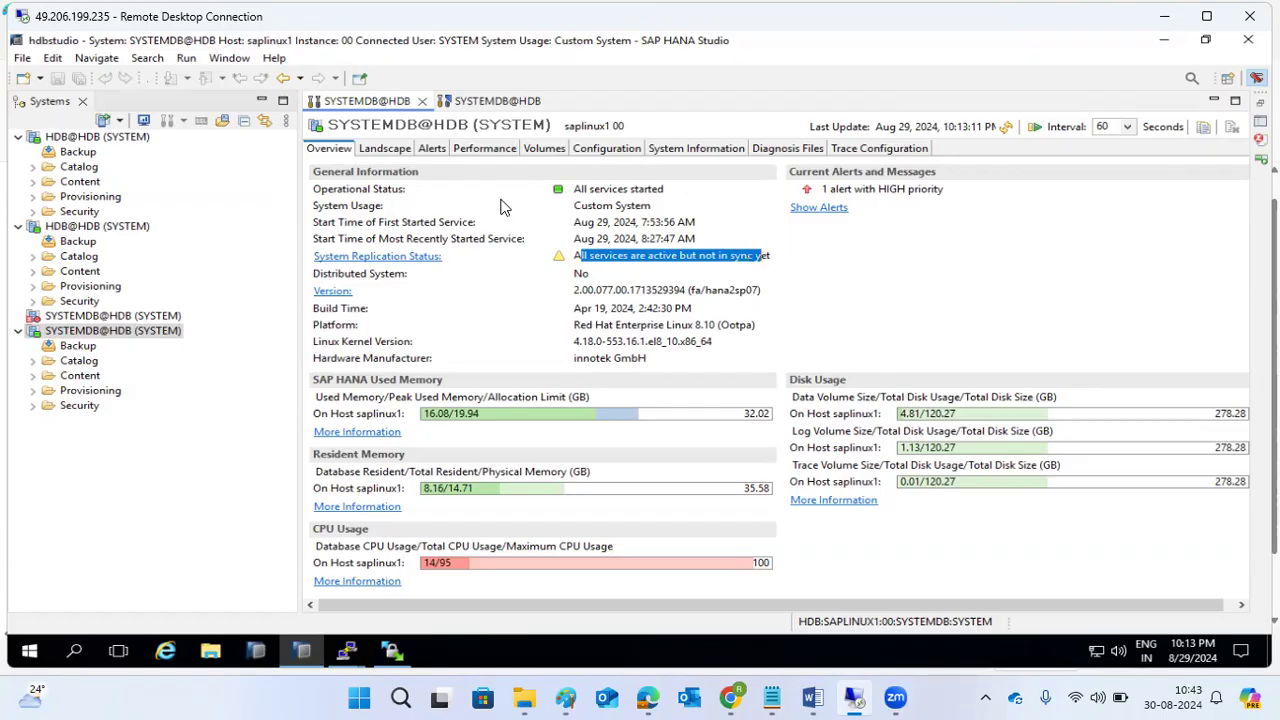
pyautogui.click(386, 150)
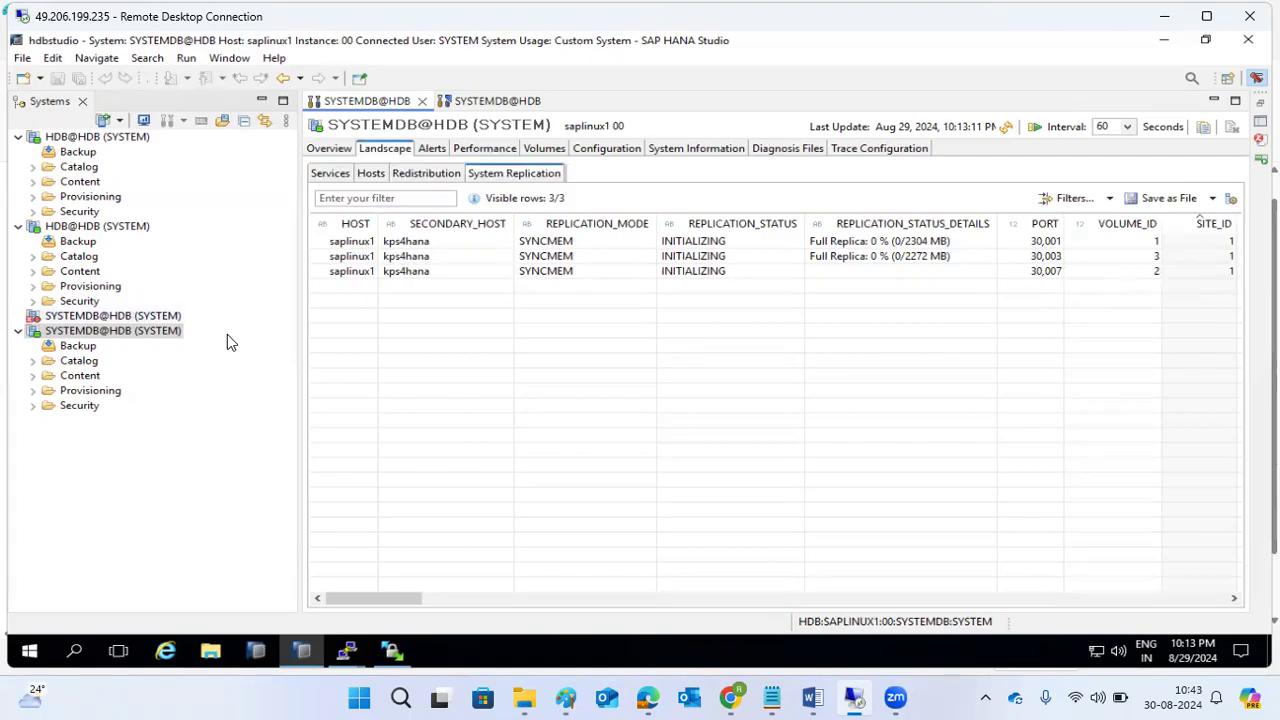
pyautogui.click(443, 597)
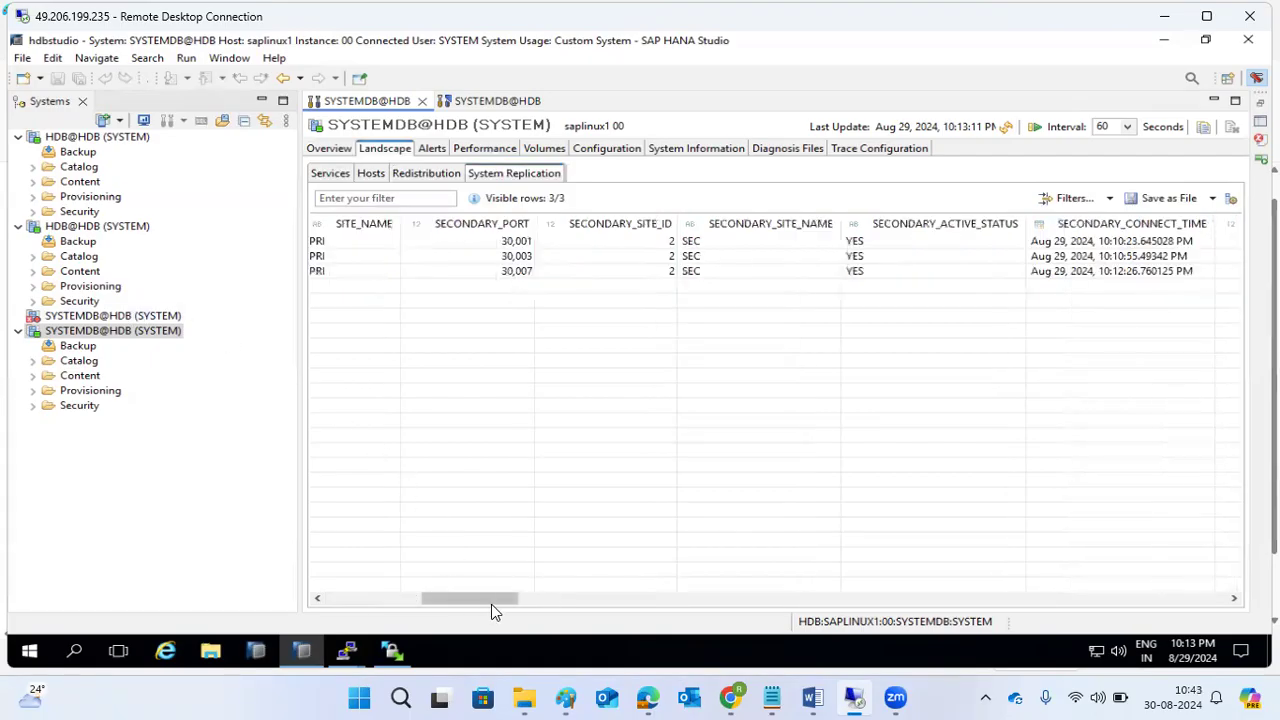
pyautogui.click(613, 597)
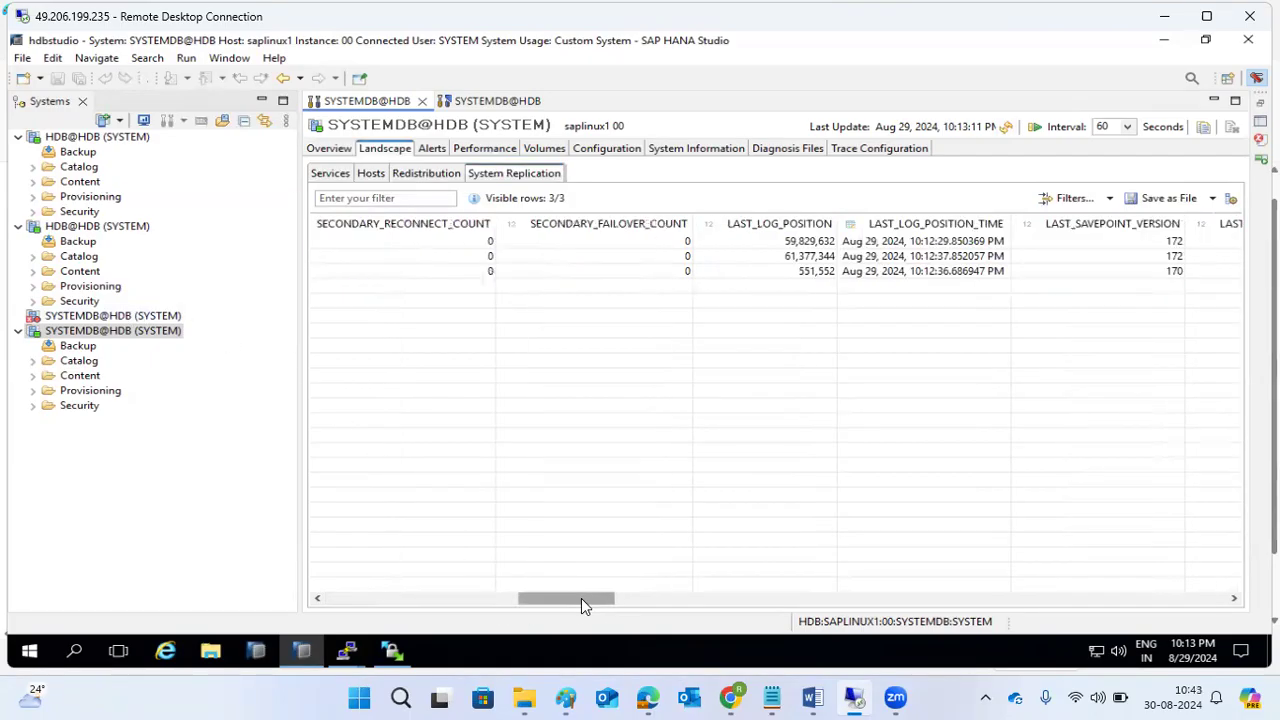
pyautogui.moveTo(581, 598); pyautogui.dragTo(617, 599)
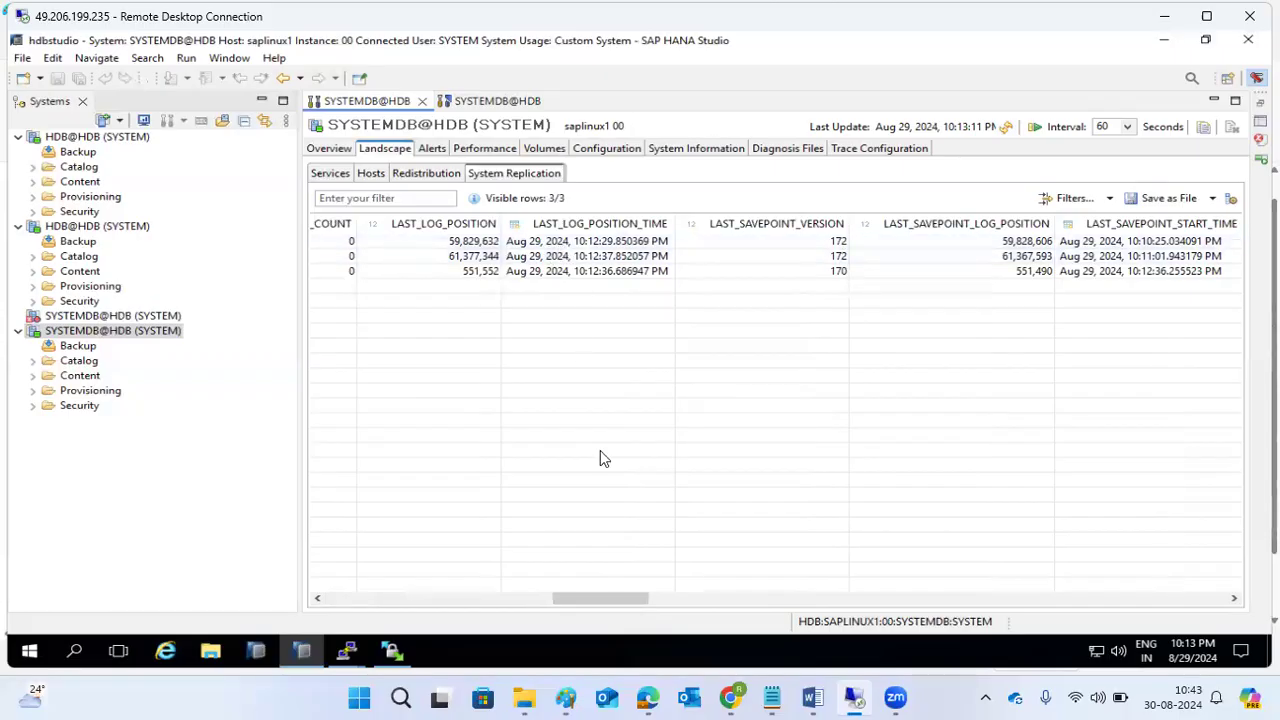
pyautogui.moveTo(621, 600); pyautogui.dragTo(654, 600)
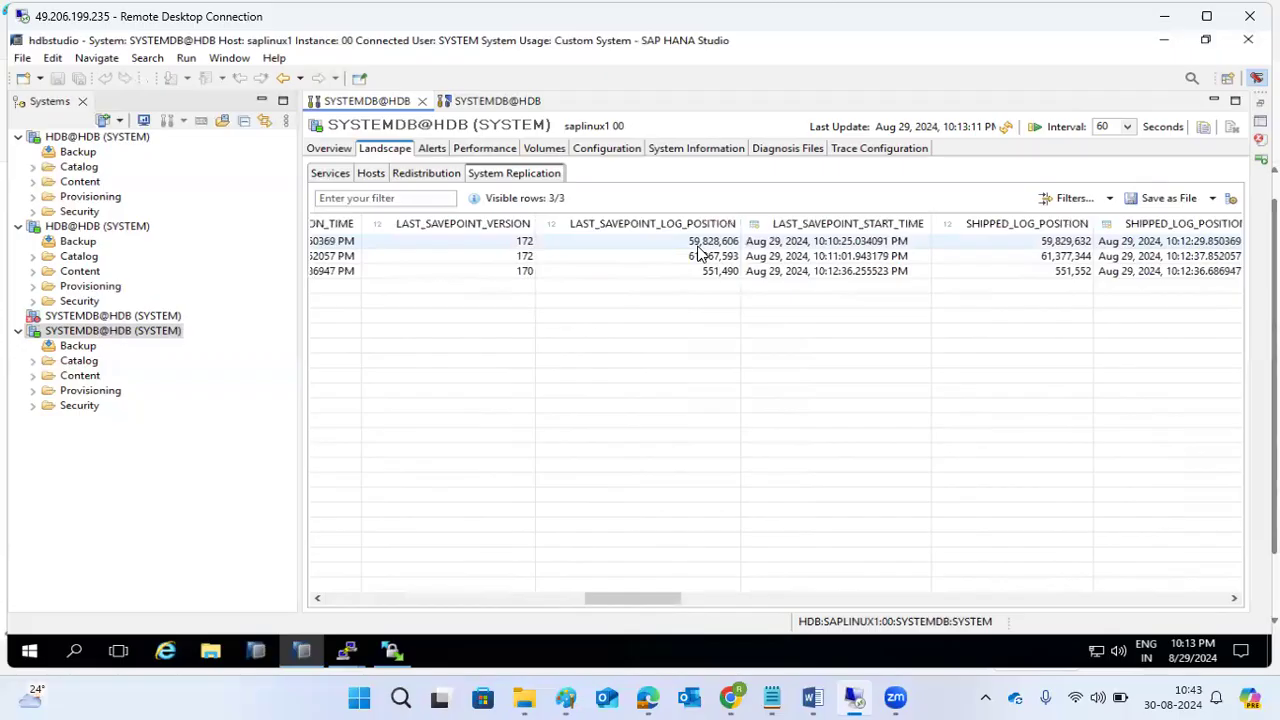
# Select the first, second and third volume replication rows in turn and highlight their details.
pyautogui.click(1050, 244)
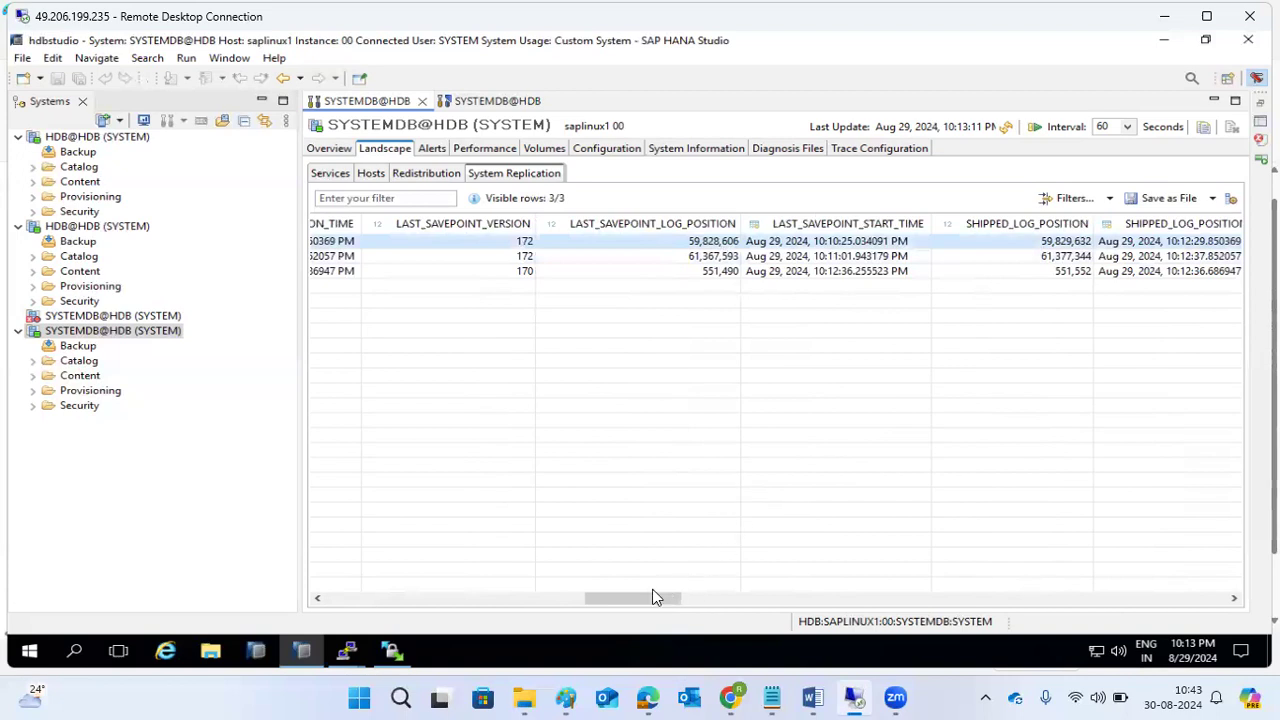
pyautogui.moveTo(650, 600); pyautogui.dragTo(603, 606)
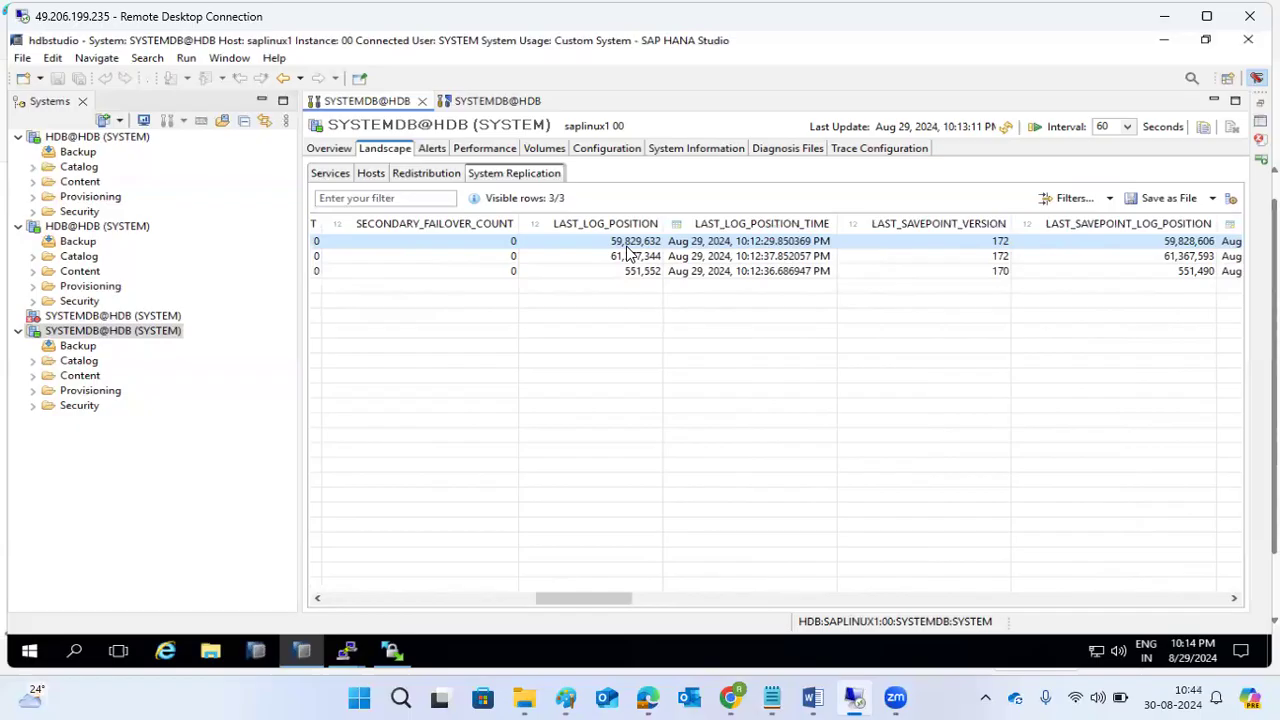
pyautogui.moveTo(561, 604); pyautogui.dragTo(607, 603)
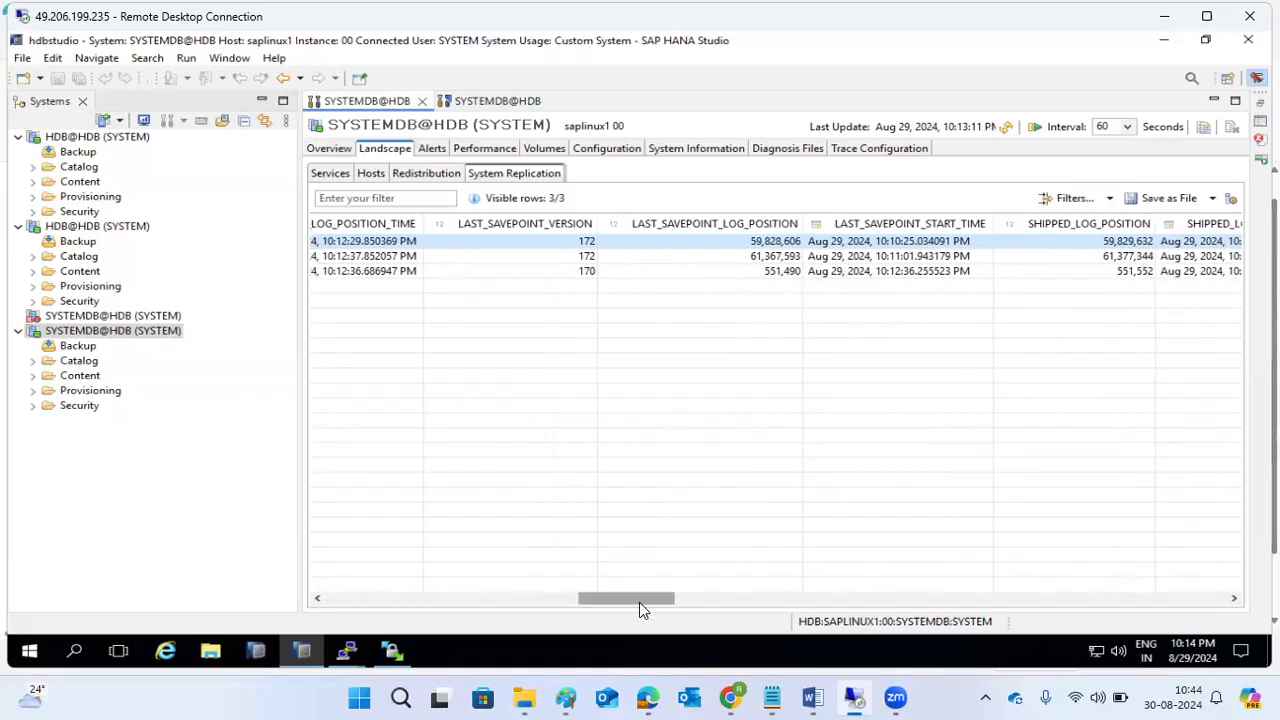
pyautogui.moveTo(622, 598); pyautogui.dragTo(571, 607)
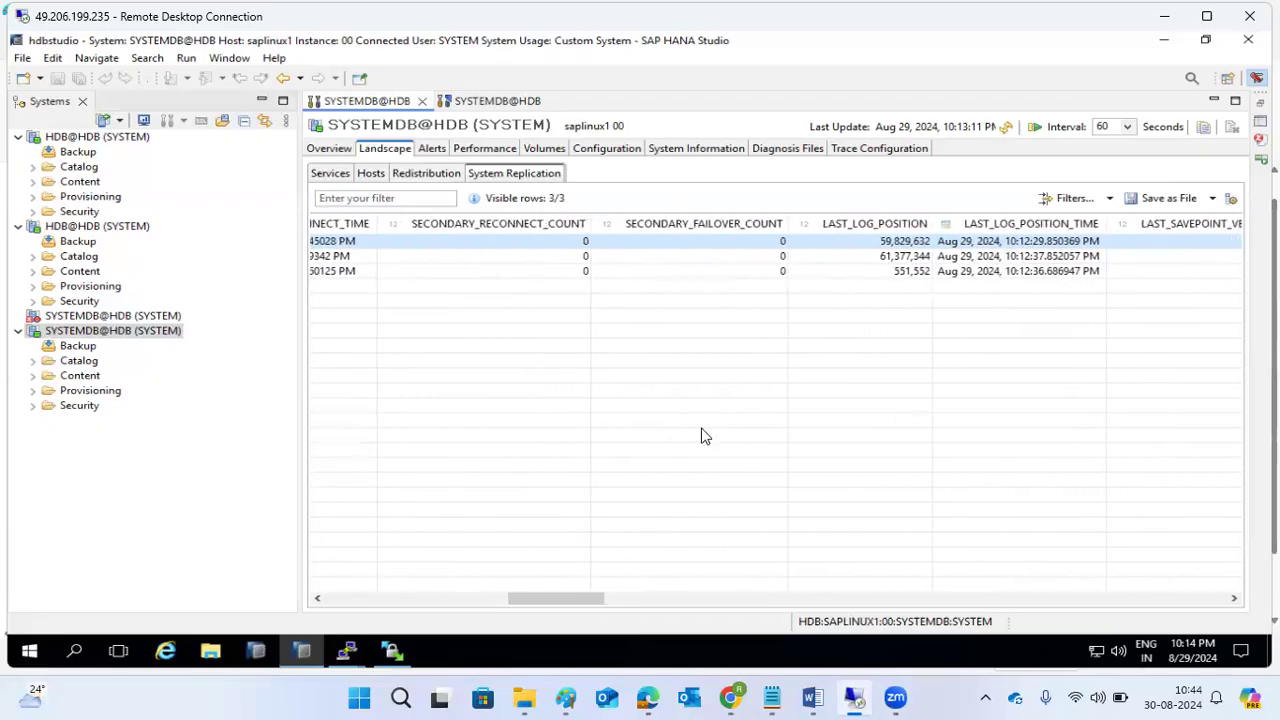
pyautogui.click(880, 256)
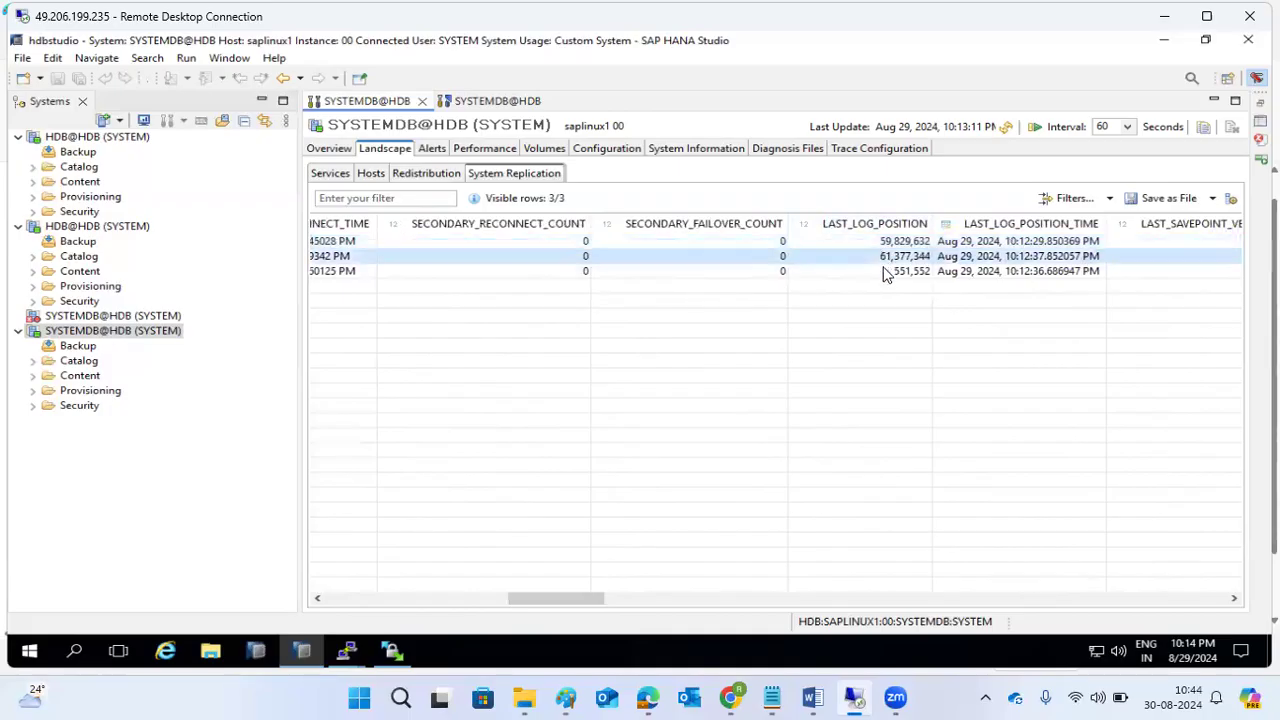
pyautogui.moveTo(568, 598); pyautogui.dragTo(658, 619)
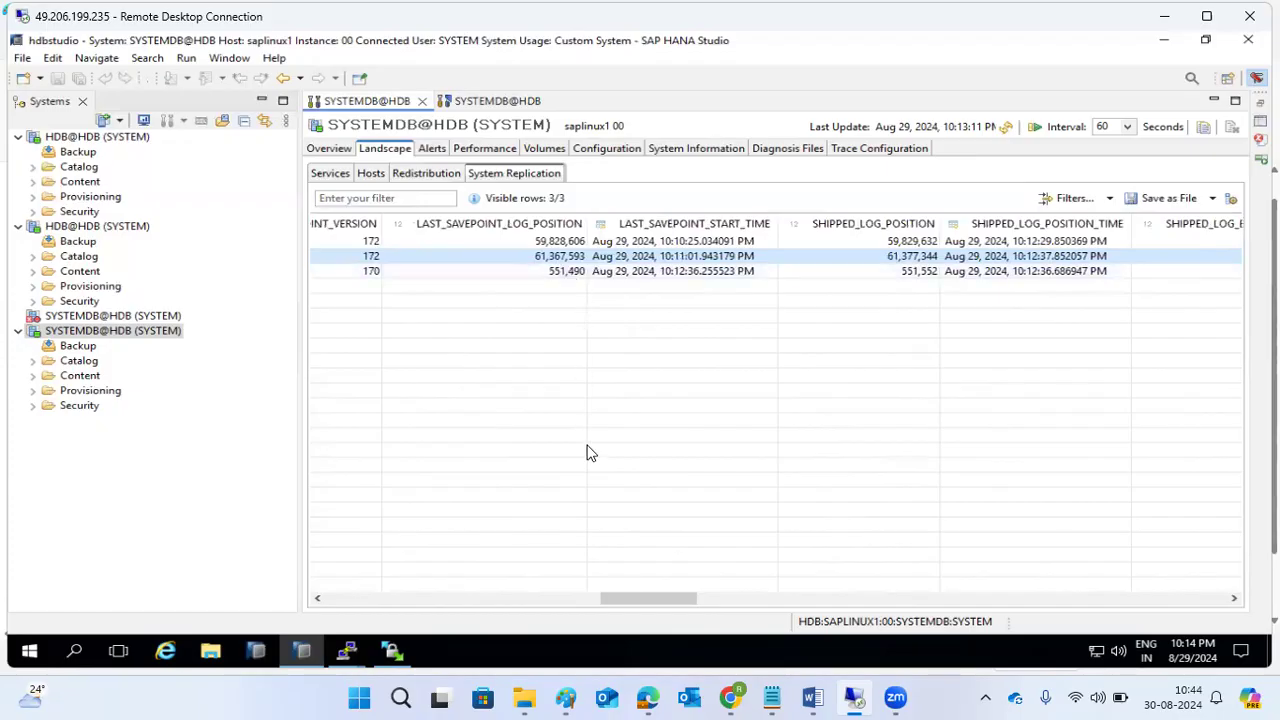
pyautogui.moveTo(626, 598); pyautogui.dragTo(611, 598)
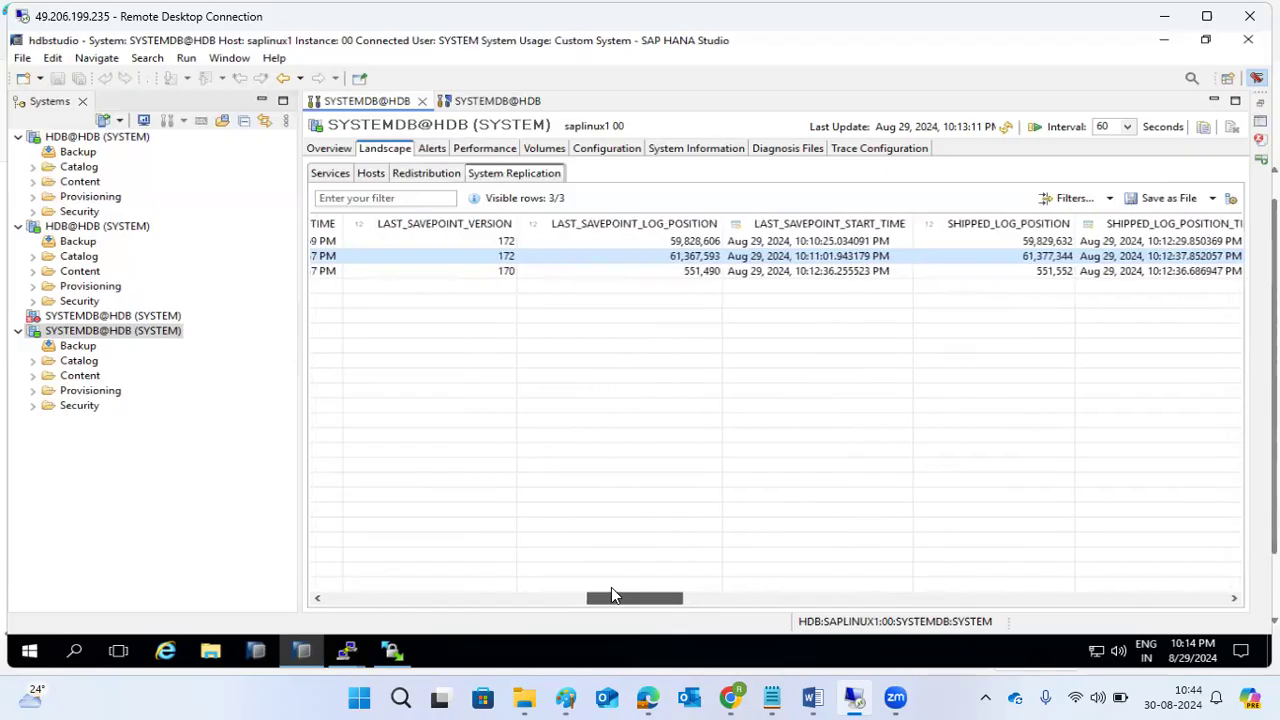
pyautogui.click(1076, 194)
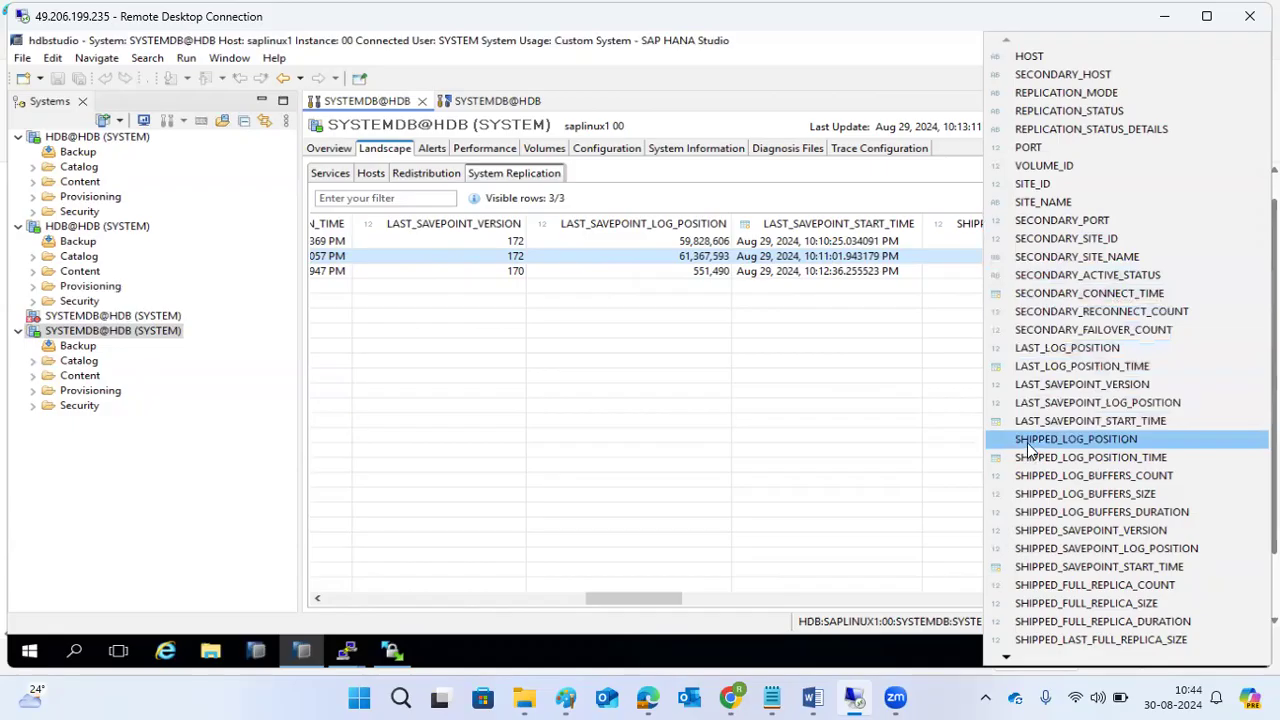
pyautogui.click(560, 600)
pyautogui.moveTo(560, 603); pyautogui.dragTo(596, 603)
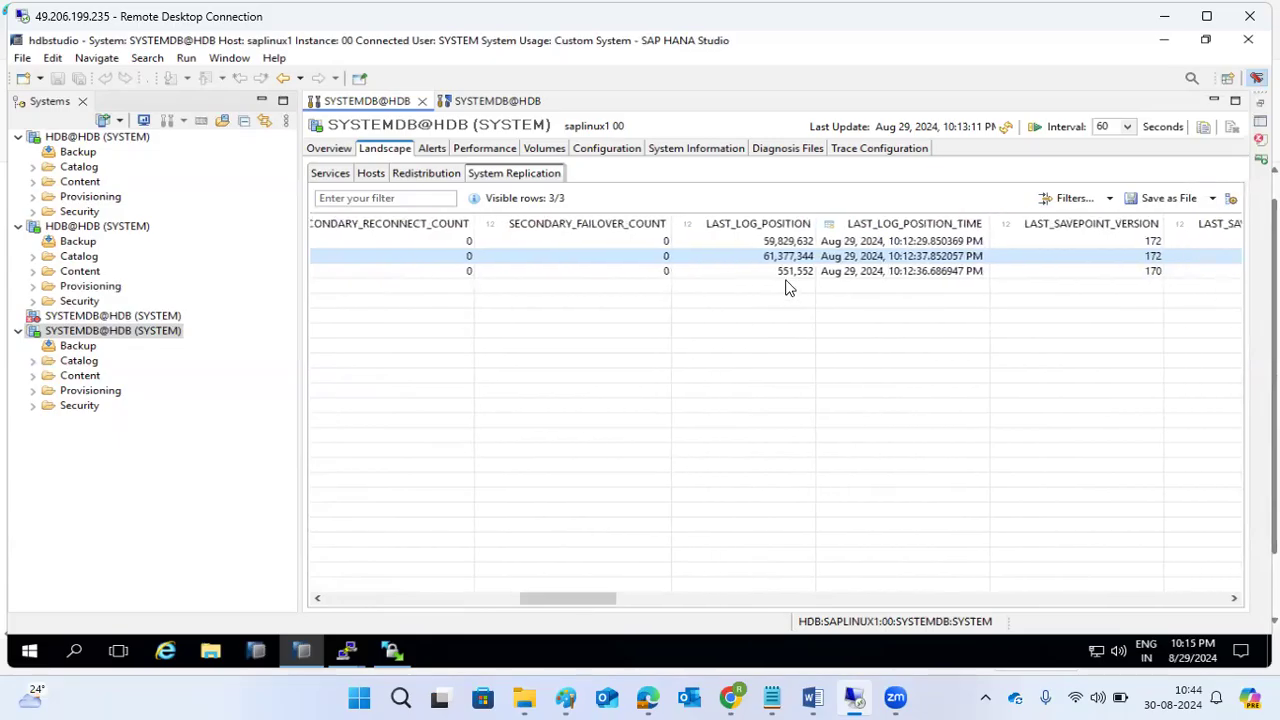
pyautogui.click(790, 272)
pyautogui.moveTo(553, 596); pyautogui.dragTo(345, 585)
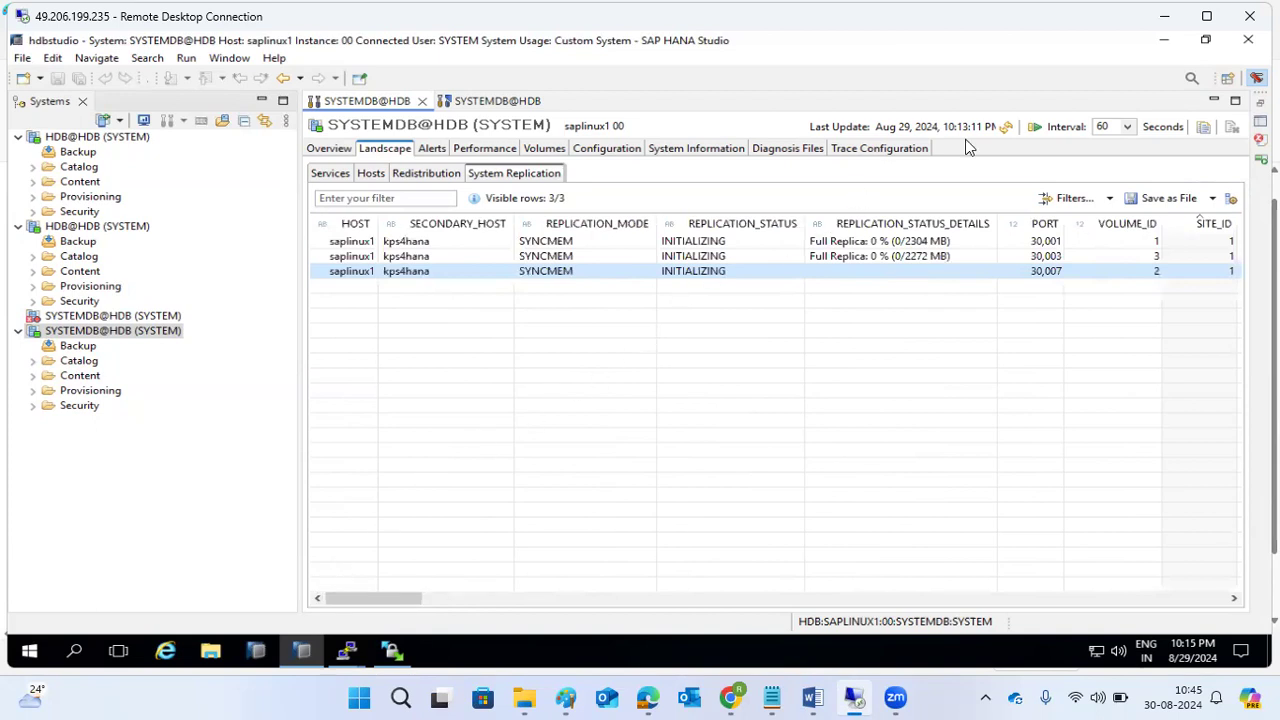
# Refresh the replication table to show Full Replica 0% on all three volumes, then bring up the kps4hana terminal.
pyautogui.click(1008, 130)
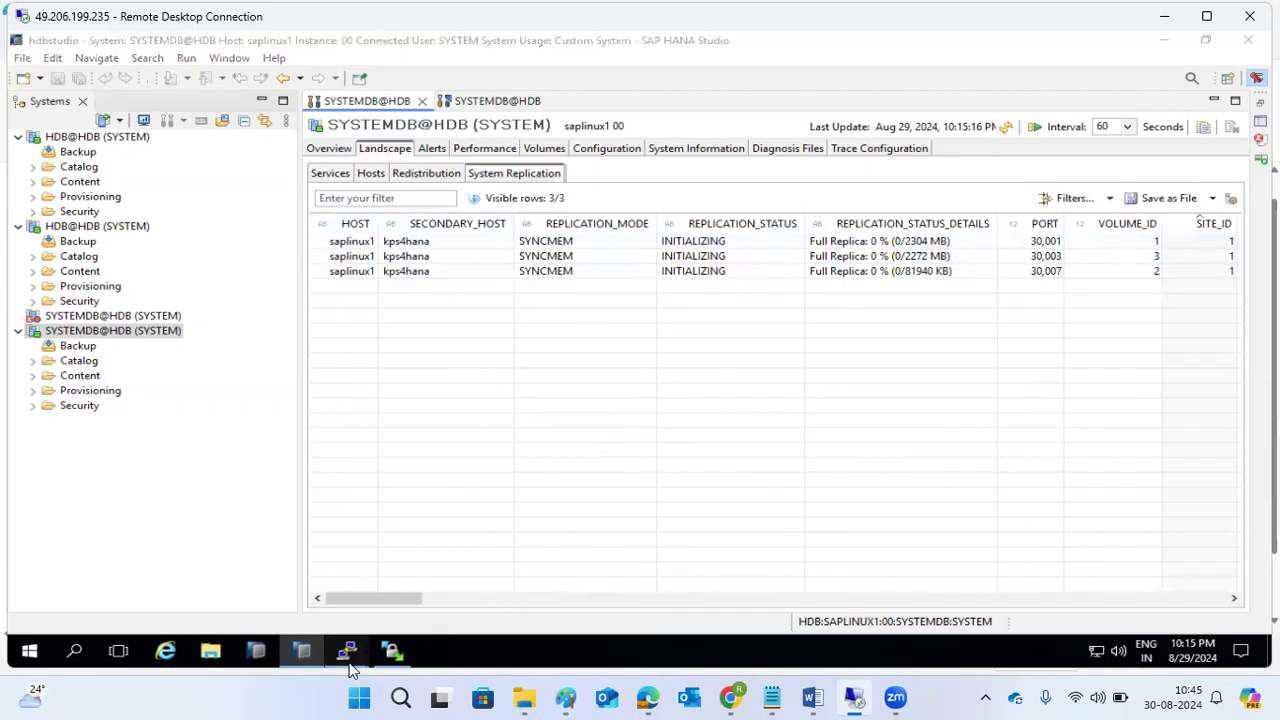
pyautogui.moveTo(346, 651)
pyautogui.click(390, 585)
# Go to the trace directory with cdtrace, enter DB_HDB, and list its files by time.
pyautogui.write('cdtrace')
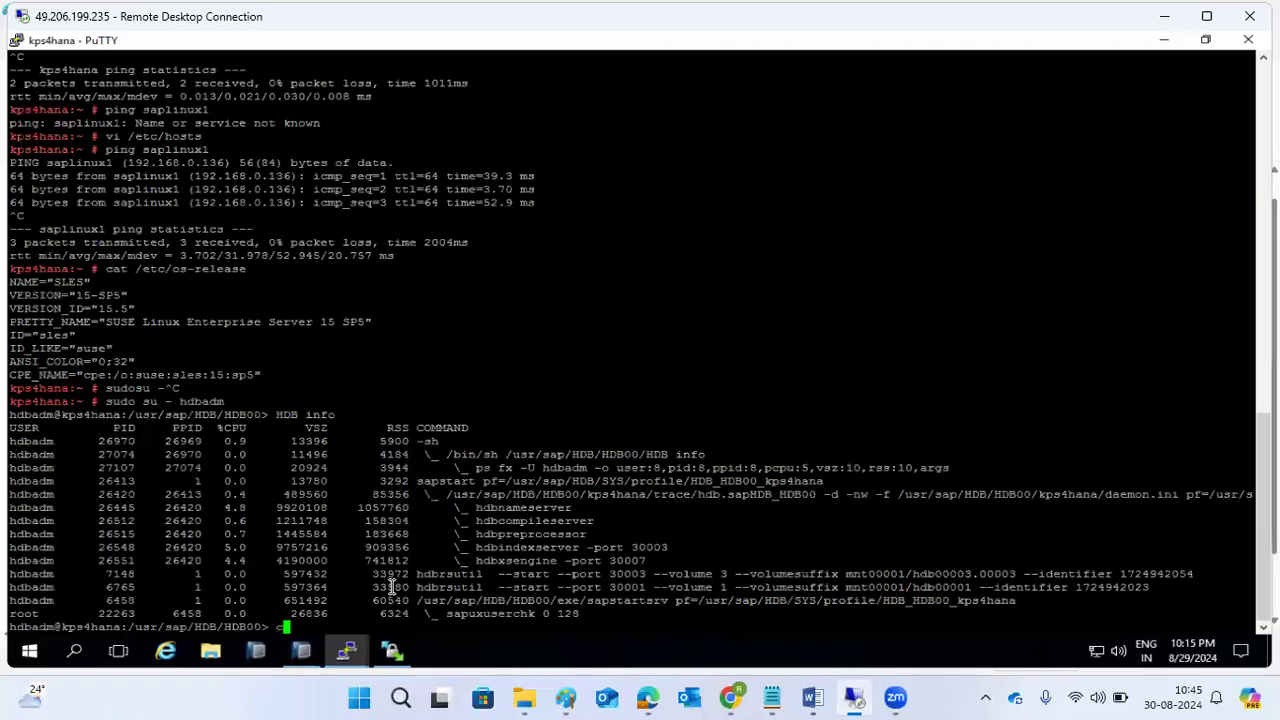
pyautogui.press('Return')
pyautogui.write('ls -ltr')
pyautogui.press('Return')
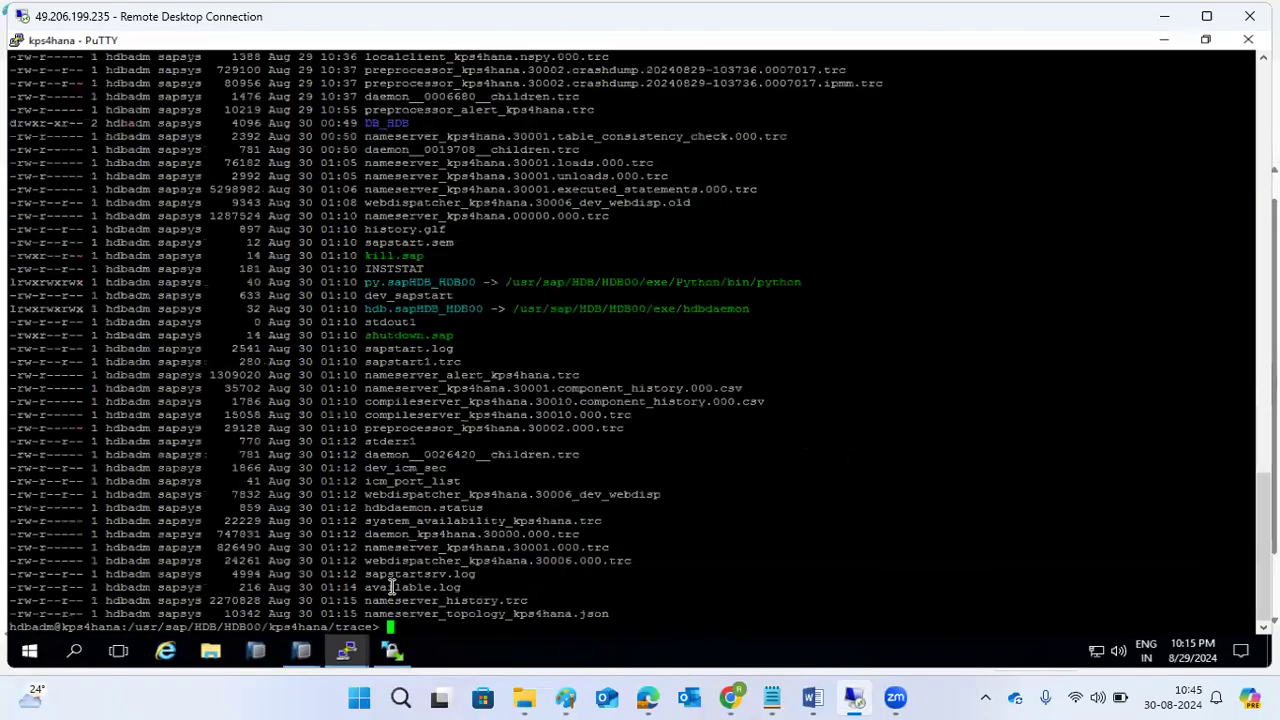
pyautogui.write('cd')
pyautogui.doubleClick(383, 122)
pyautogui.rightClick(383, 122)
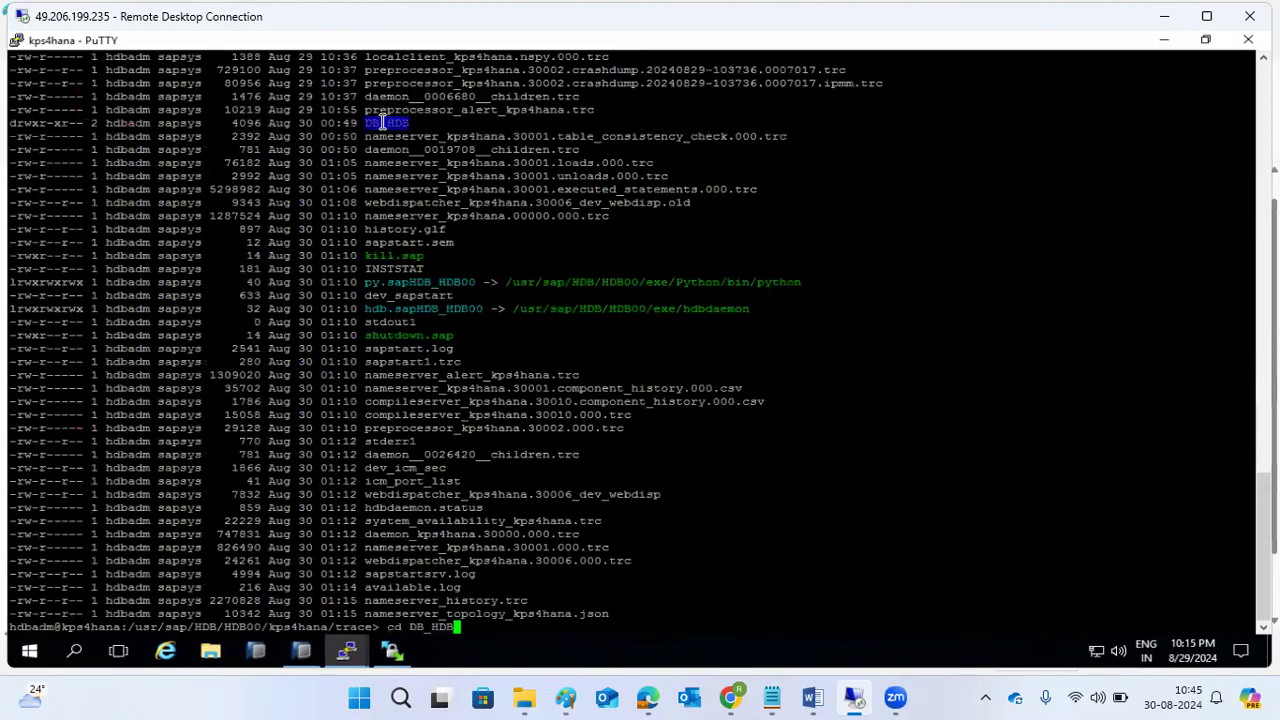
pyautogui.press('Return')
pyautogui.write('ls -ltr')
pyautogui.press('Return')
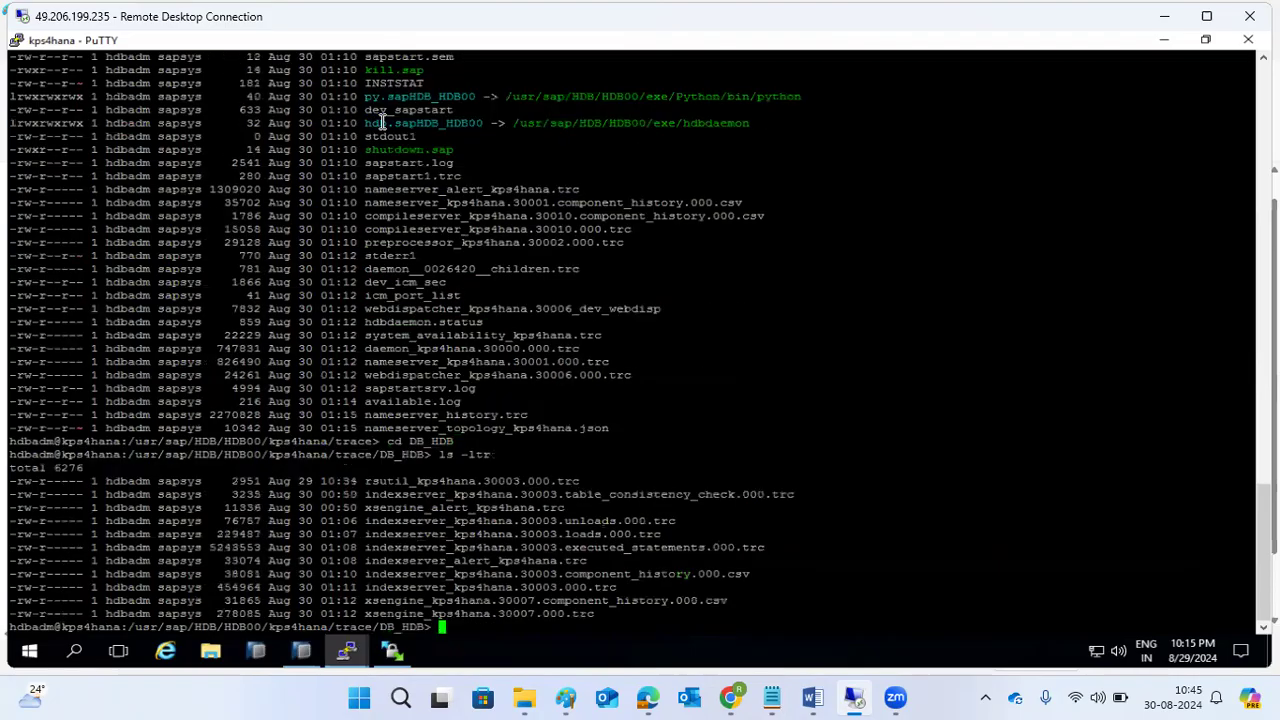
# Follow the last 1000 lines of indexserver_kps4hana.30003.000.trc with tail -1000f.
pyautogui.doubleClick(458, 590)
pyautogui.hotkey('ctrl', 'c')
pyautogui.write('tail -1000f')
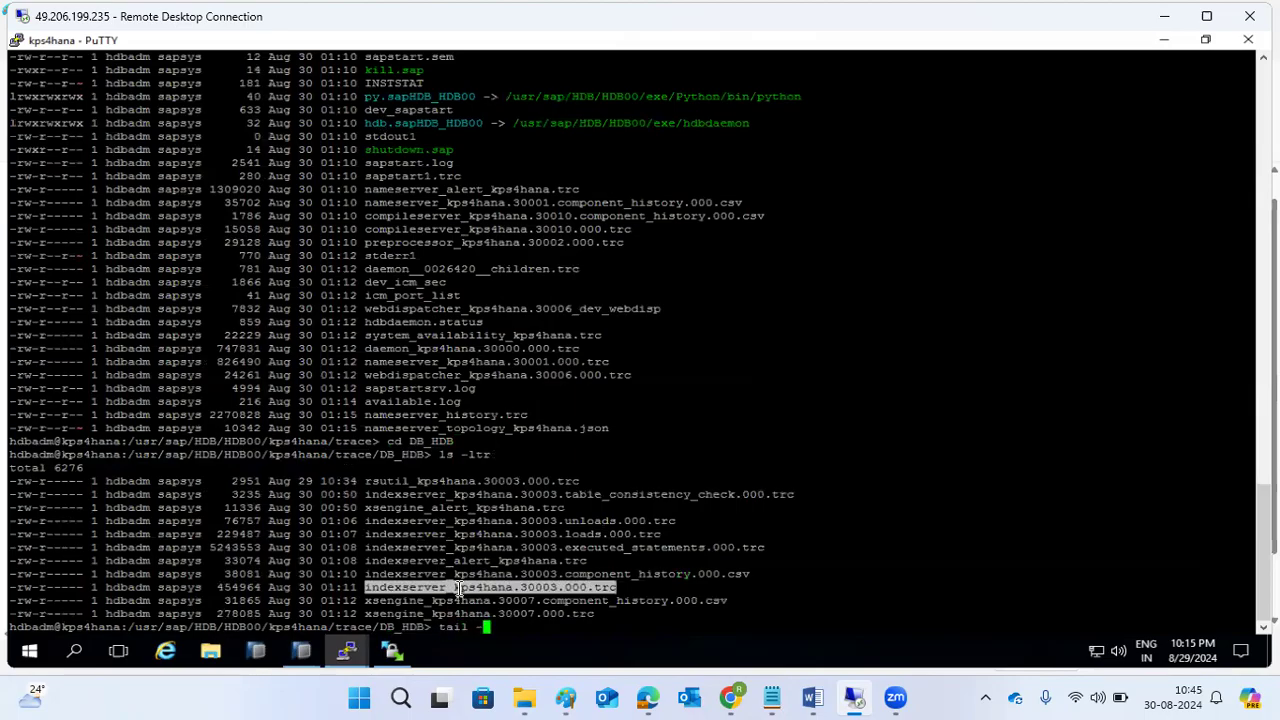
pyautogui.rightClick(551, 521)
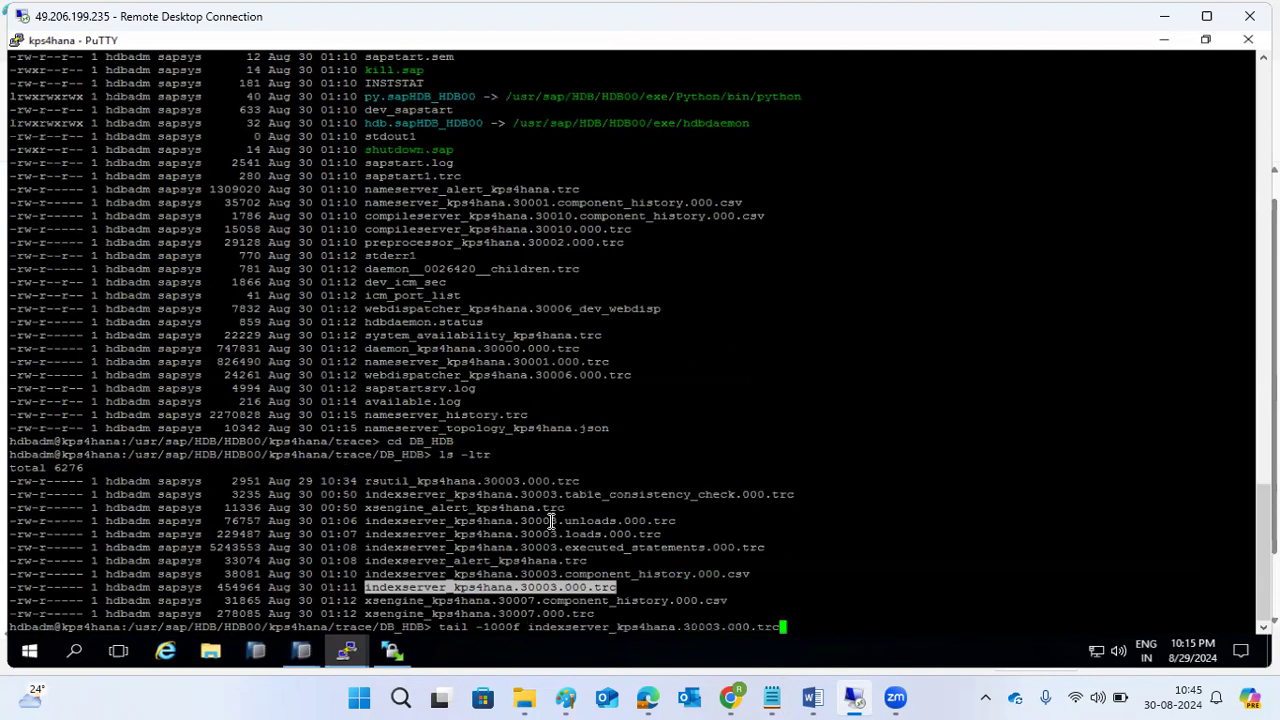
pyautogui.press('Return')
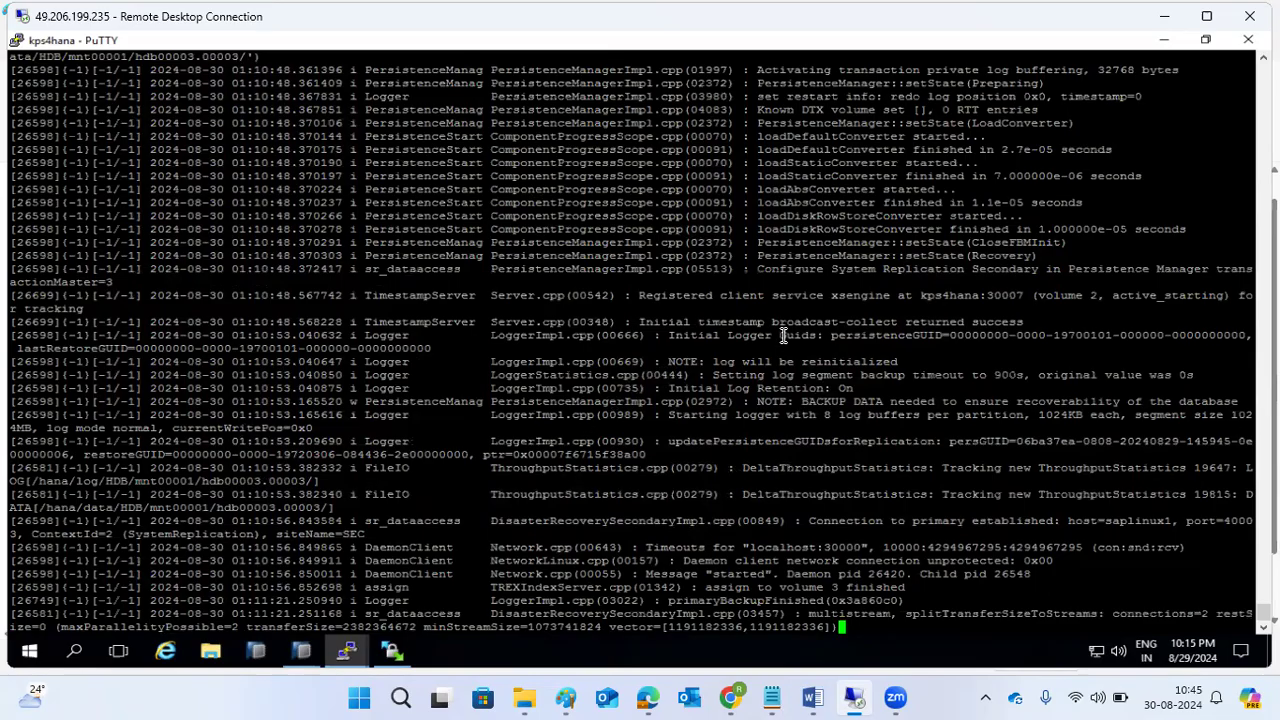
# Highlight the replication configuration, xsengine registration, log backup timeout and BACKUP DATA lines in the trace.
pyautogui.moveTo(779, 269); pyautogui.dragTo(964, 268)
pyautogui.click(688, 294)
pyautogui.moveTo(684, 294); pyautogui.dragTo(897, 293)
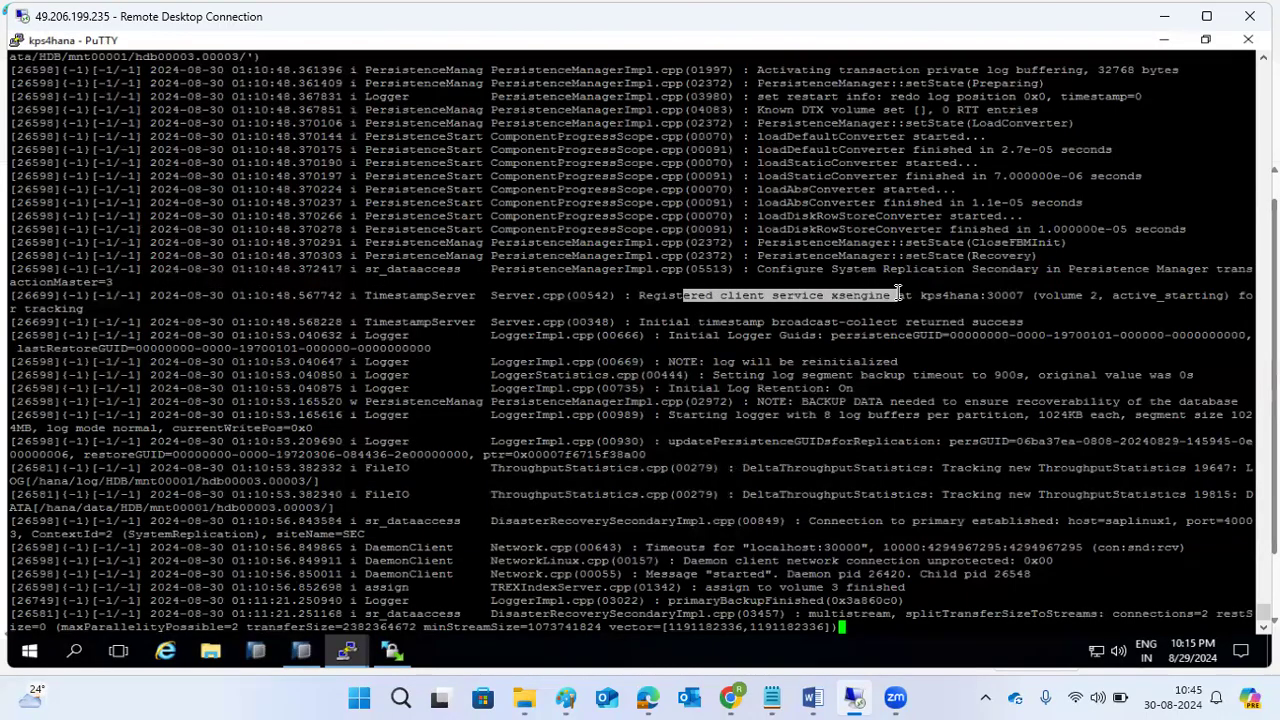
pyautogui.moveTo(745, 377); pyautogui.dragTo(877, 371)
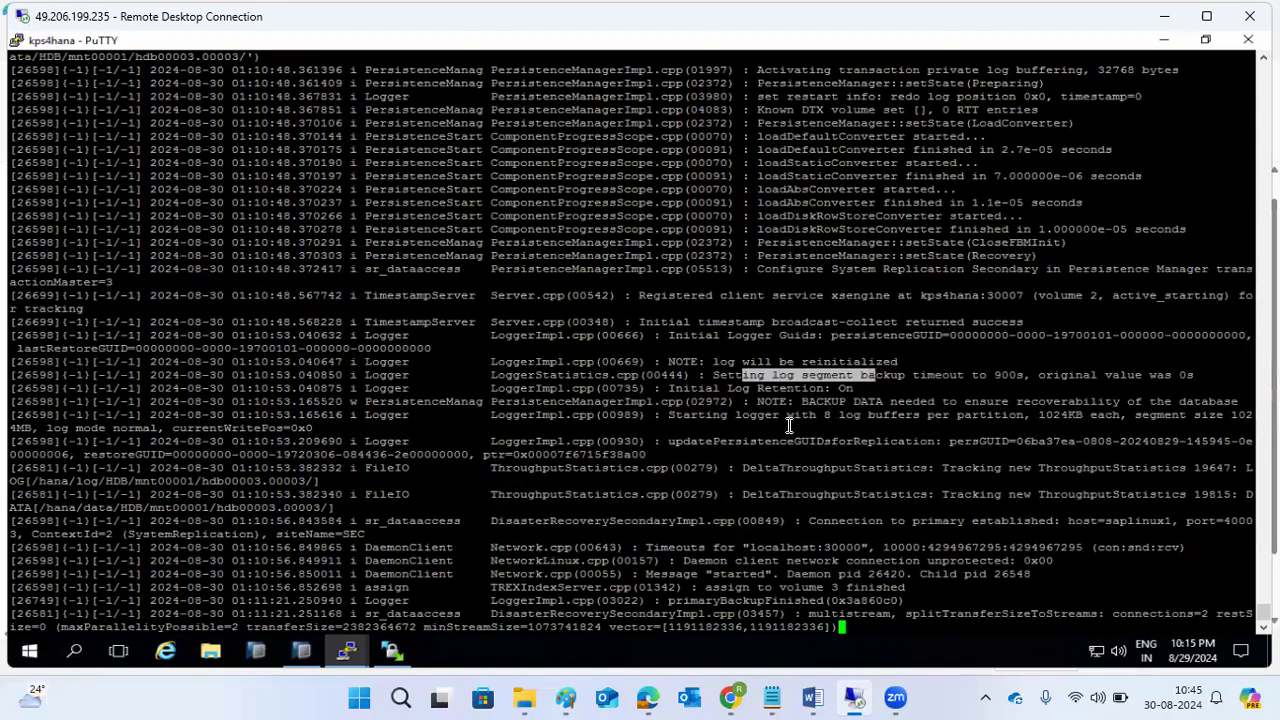
pyautogui.moveTo(802, 401); pyautogui.dragTo(815, 401)
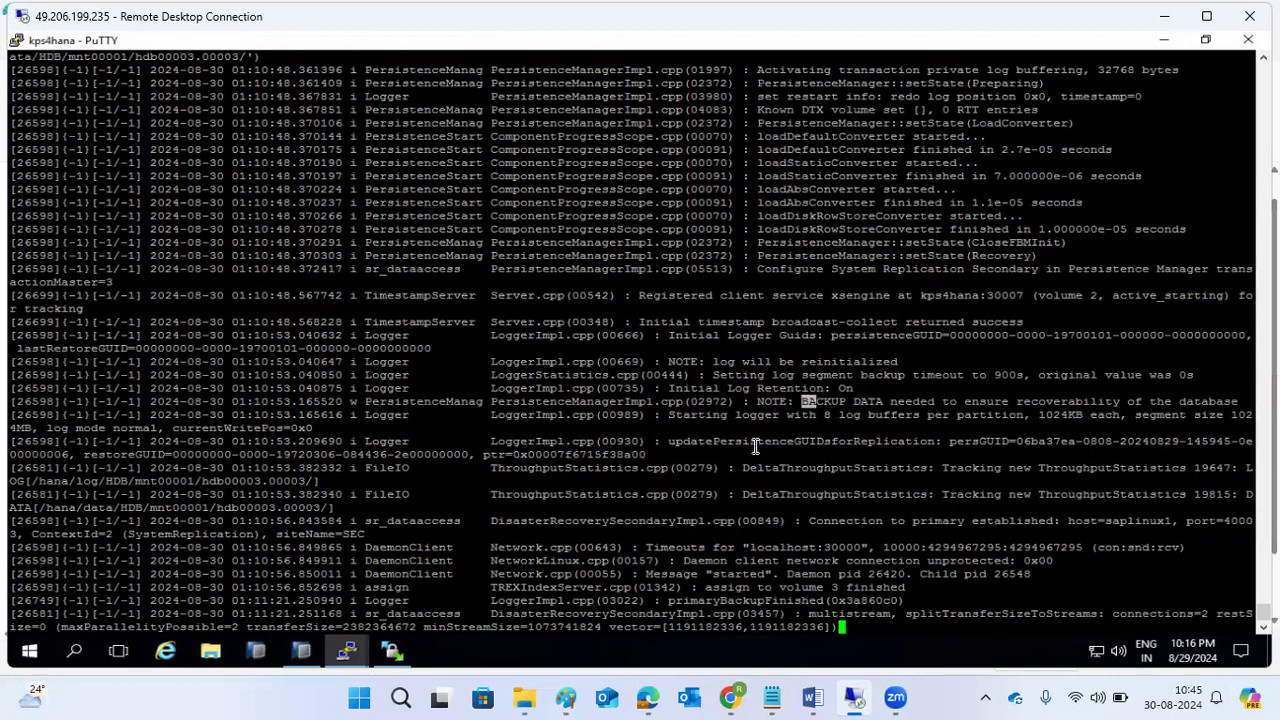
# Highlight the established connection to primary saplinux1 in the trace, then return to SAP HANA Studio.
pyautogui.moveTo(812, 520); pyautogui.dragTo(1047, 537)
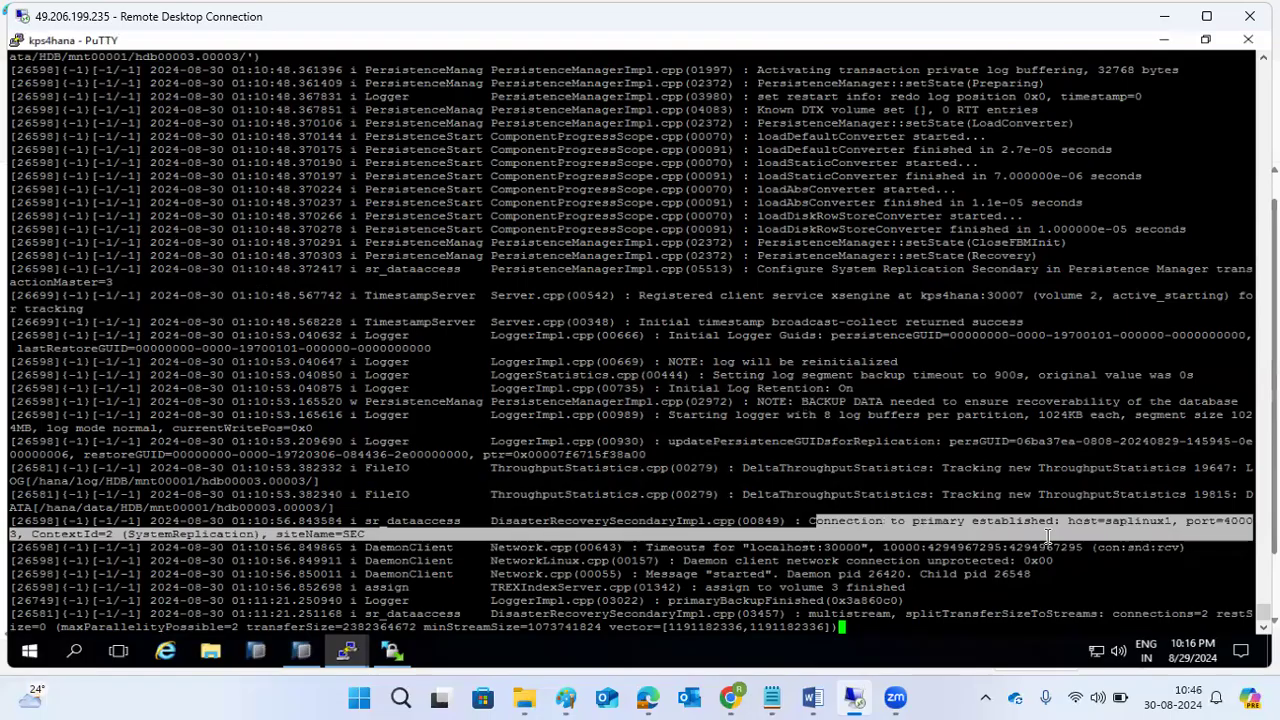
pyautogui.moveTo(765, 561); pyautogui.dragTo(924, 622)
pyautogui.click(830, 590)
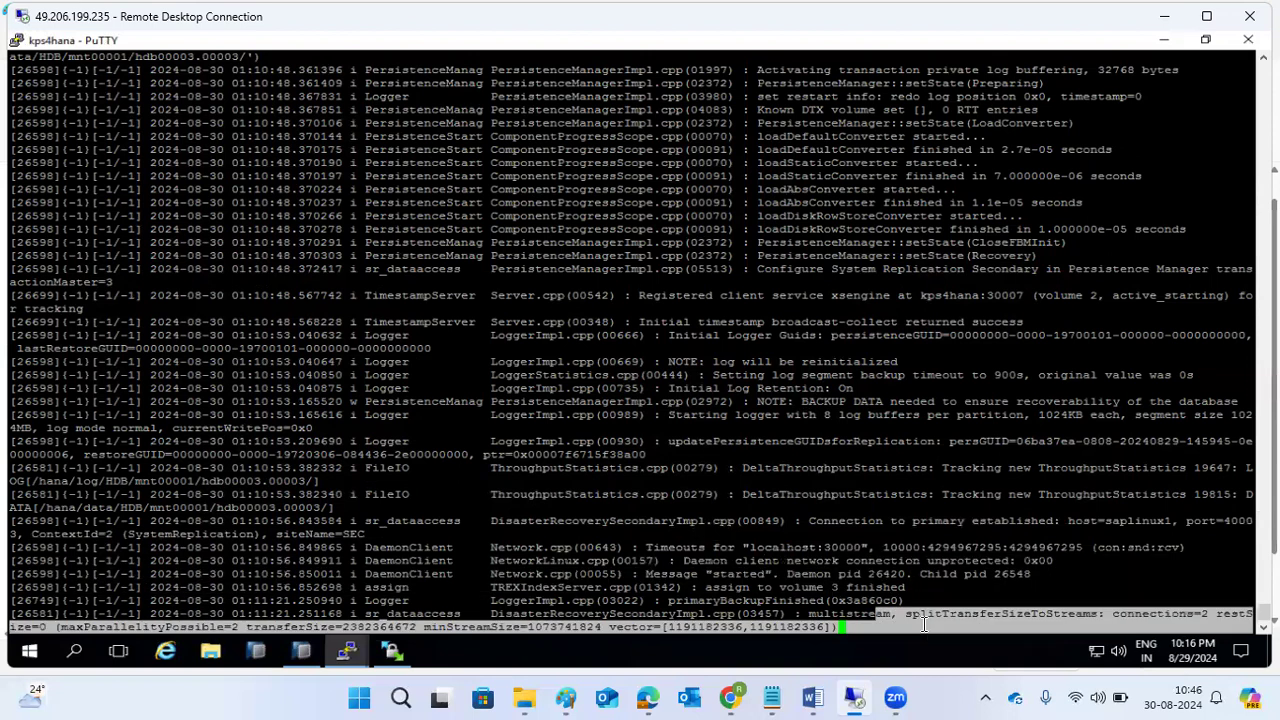
pyautogui.click(565, 628)
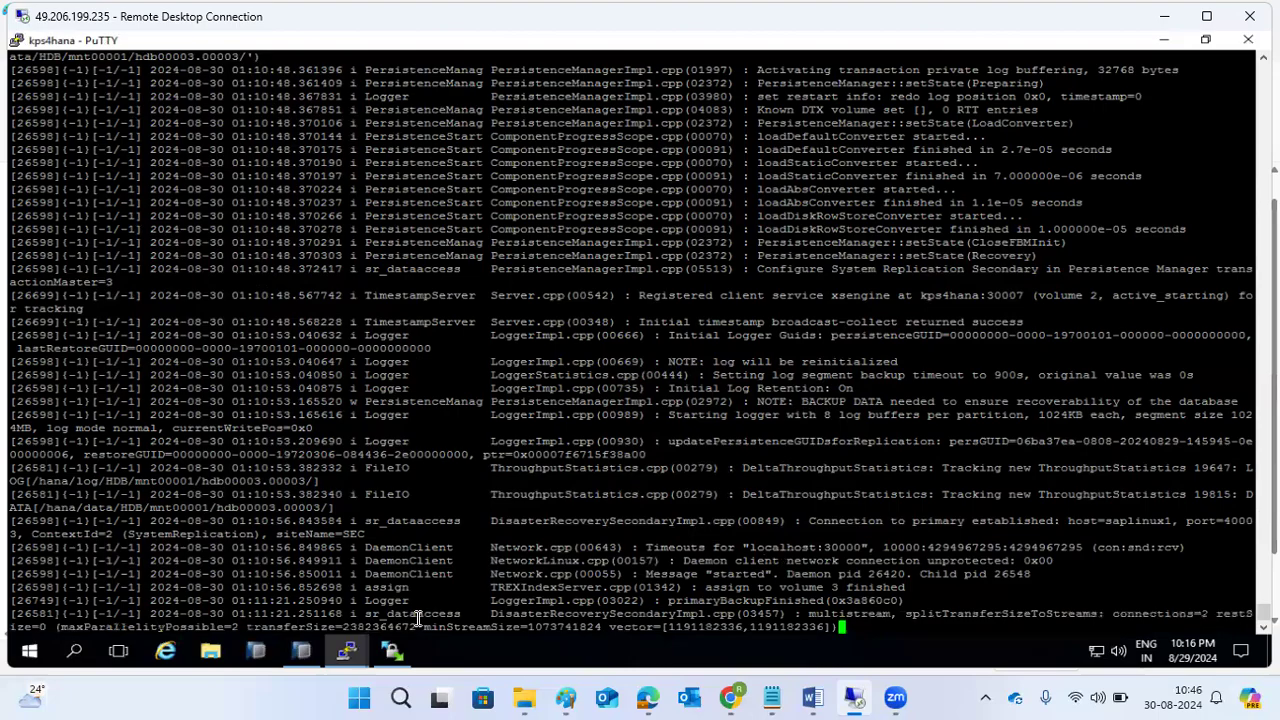
pyautogui.click(313, 658)
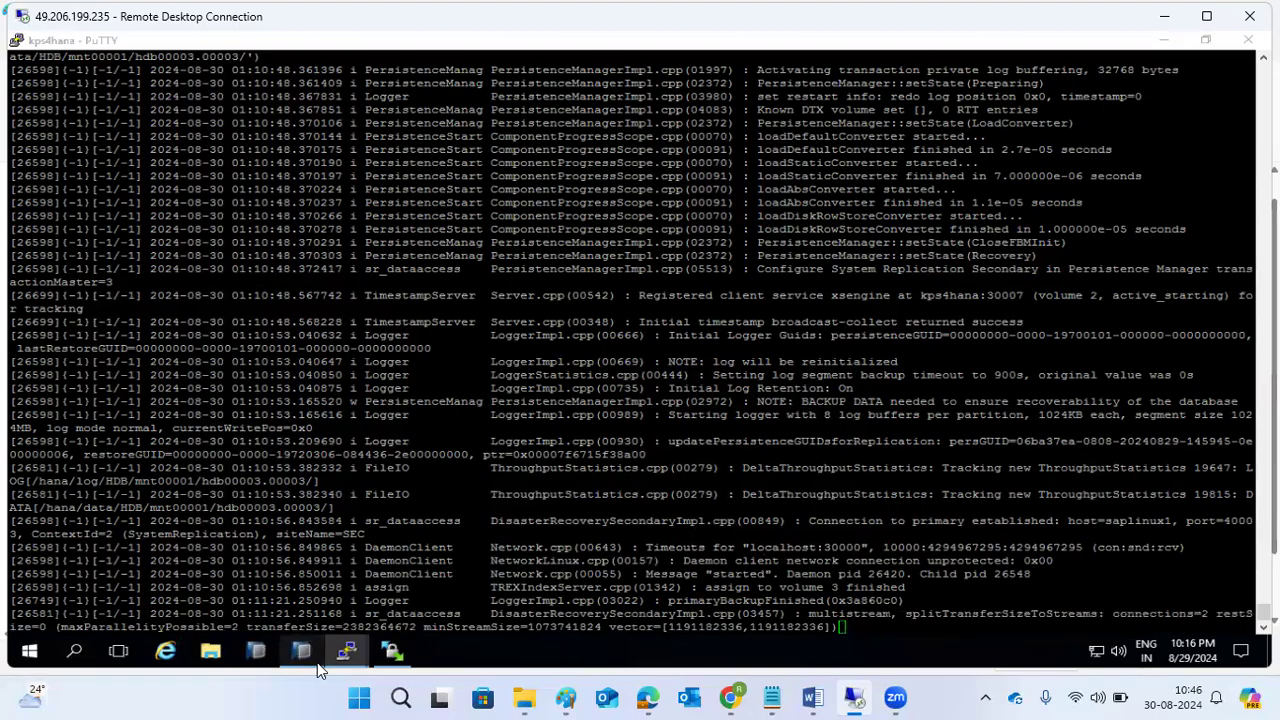
# Refresh the replication status and the primary system's Overview page.
pyautogui.click(1006, 128)
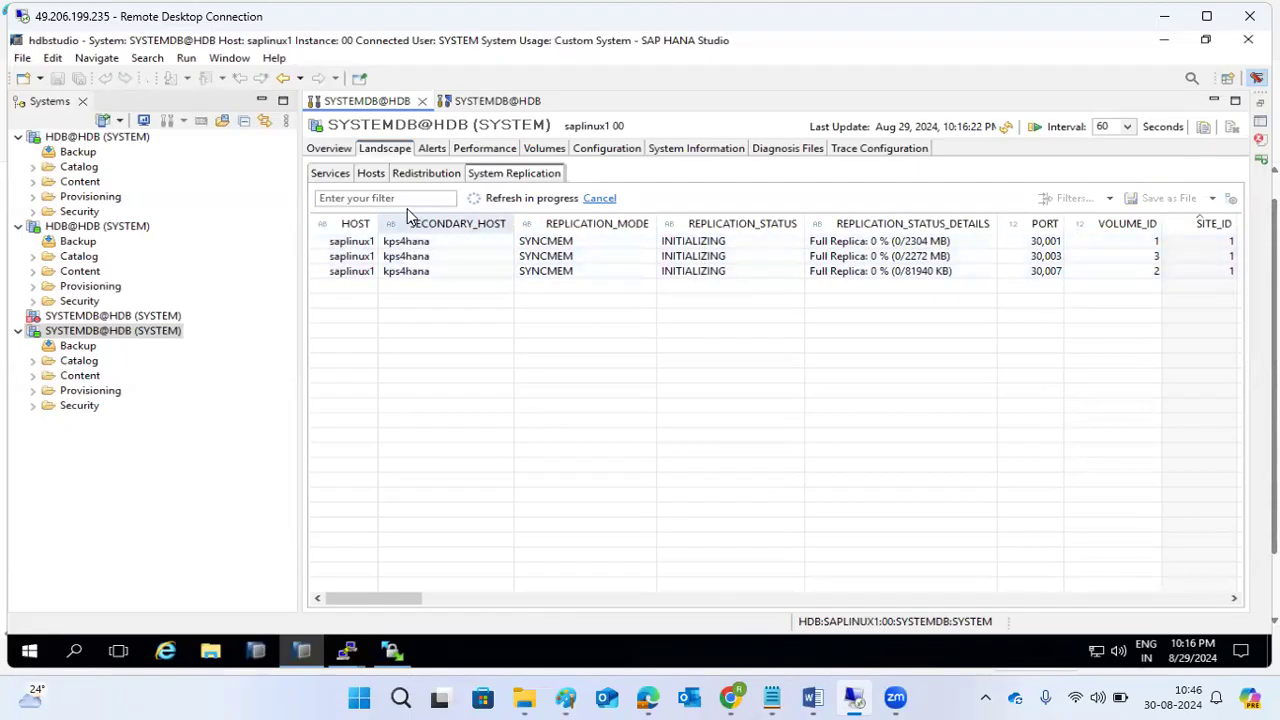
pyautogui.click(333, 150)
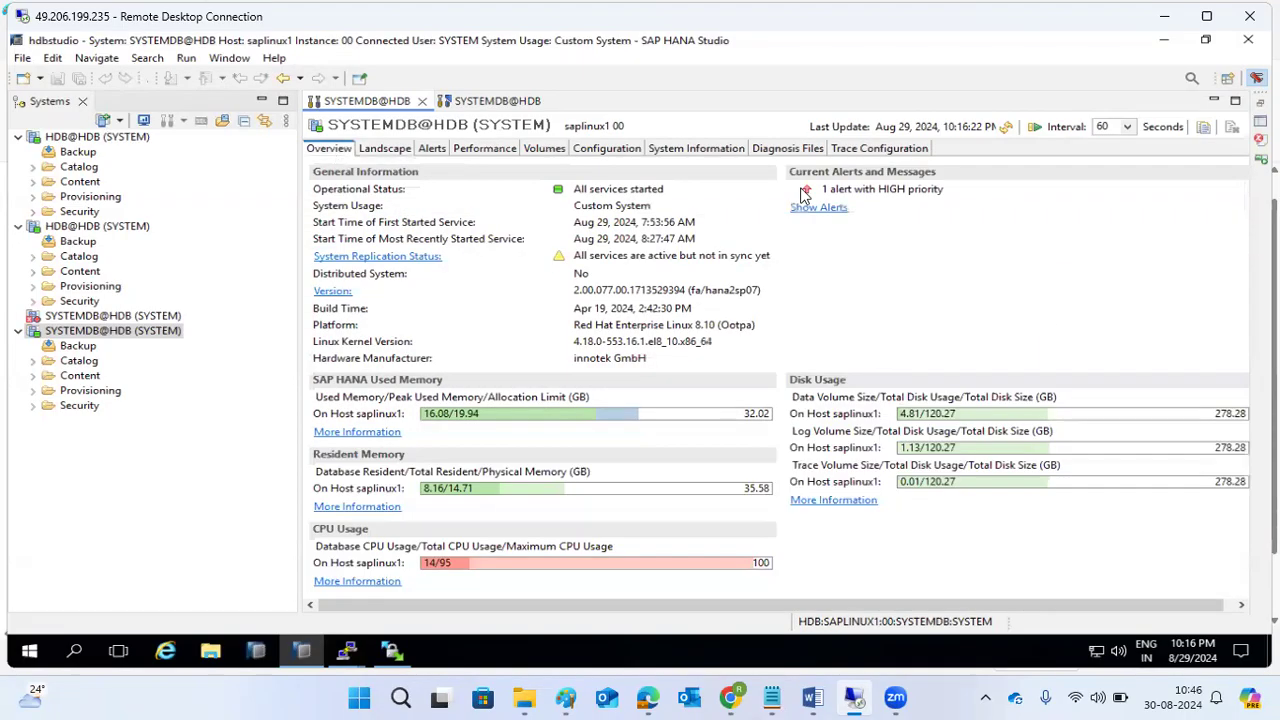
pyautogui.click(1008, 128)
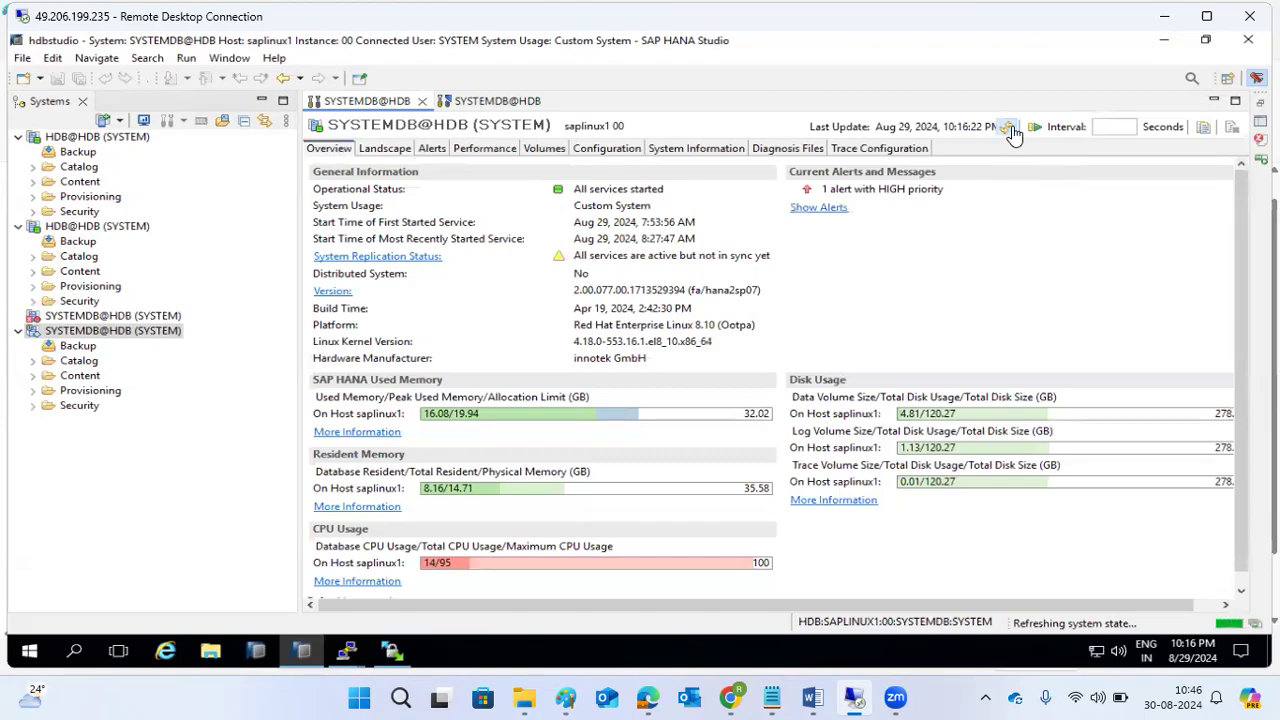
# Check Performance threads, refresh replication to see Full Replica 1% on two volumes, then show the kps4hana PuTTY log.
pyautogui.click(472, 150)
pyautogui.click(398, 155)
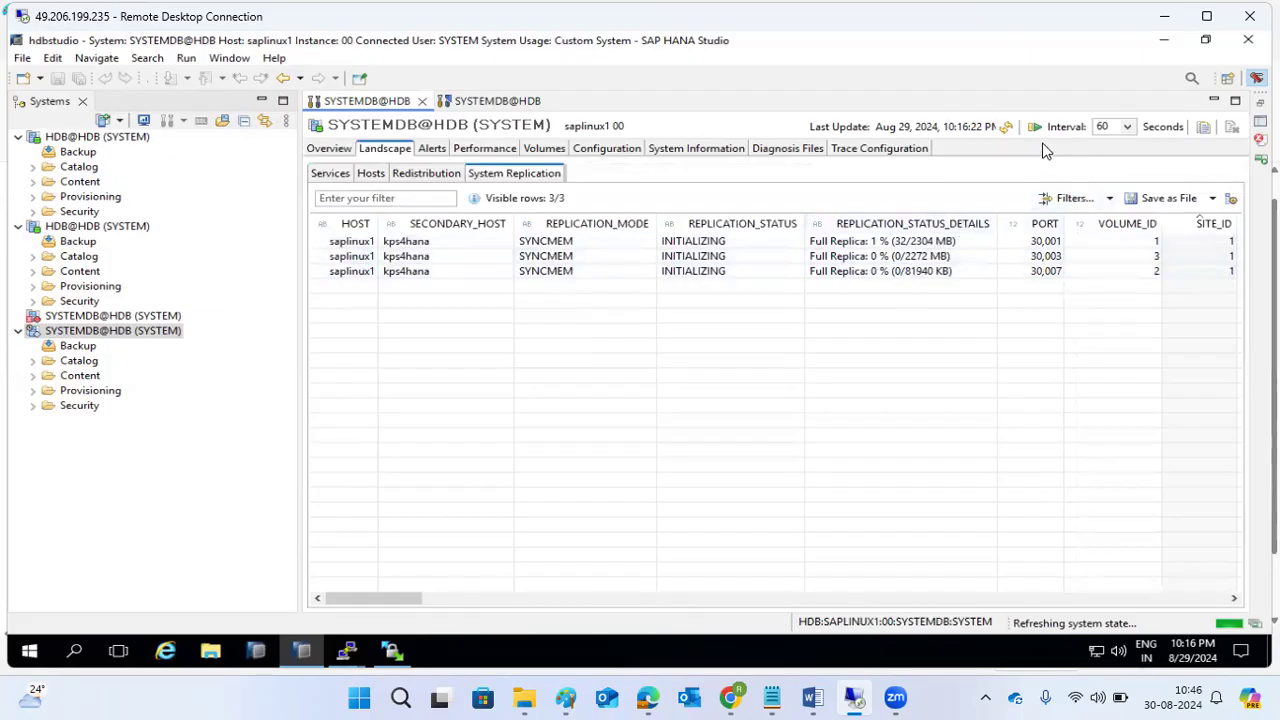
pyautogui.click(1007, 126)
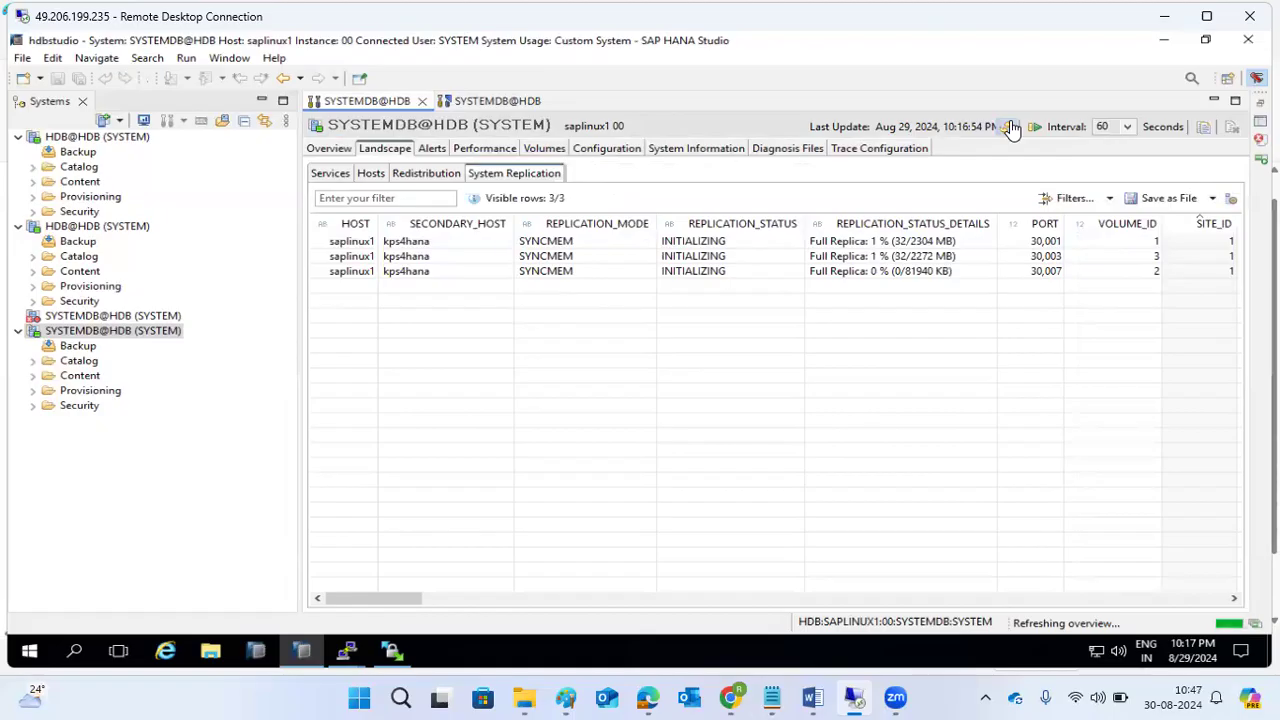
pyautogui.click(358, 645)
pyautogui.click(428, 574)
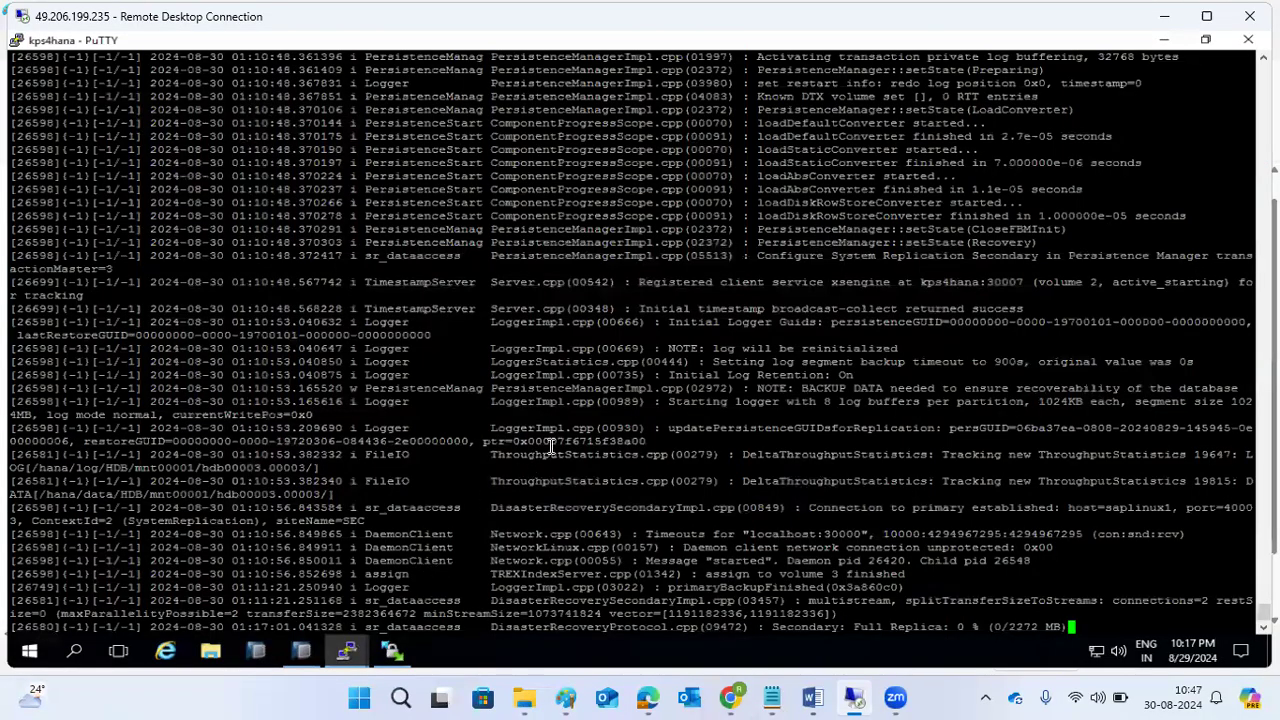
pyautogui.moveTo(808, 627); pyautogui.dragTo(922, 633)
pyautogui.moveTo(706, 560); pyautogui.dragTo(900, 575)
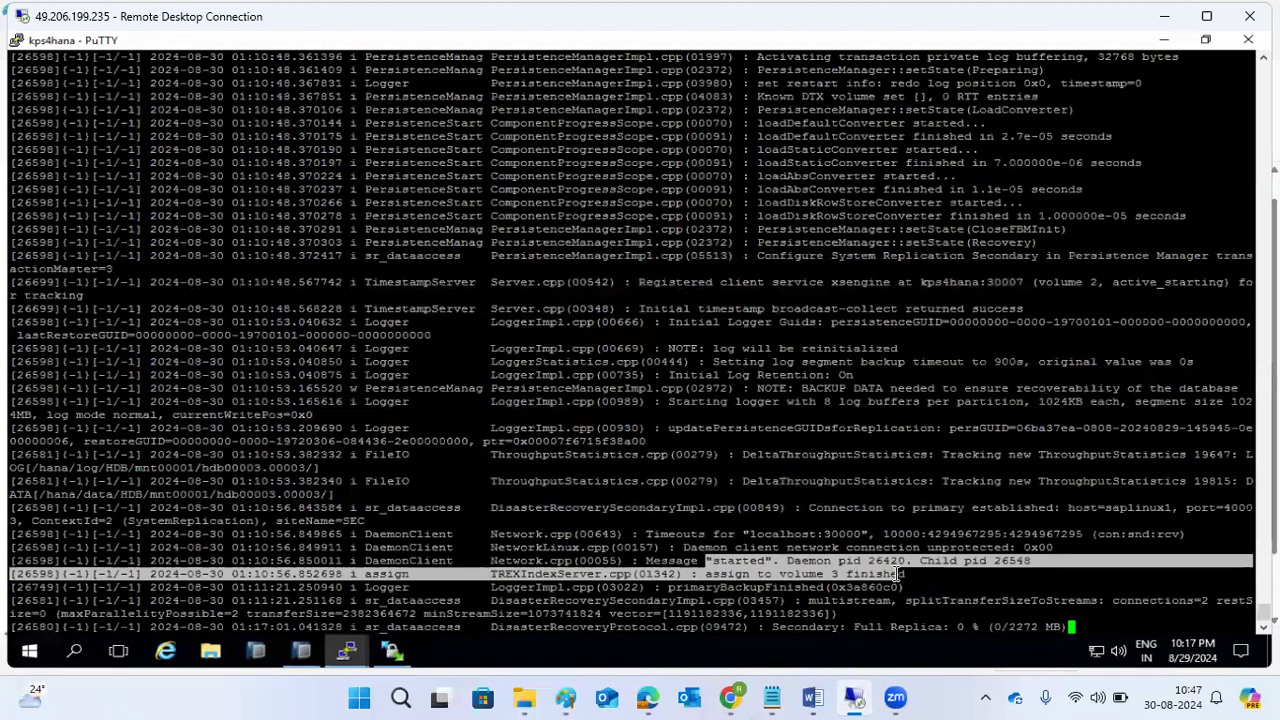
pyautogui.click(797, 540)
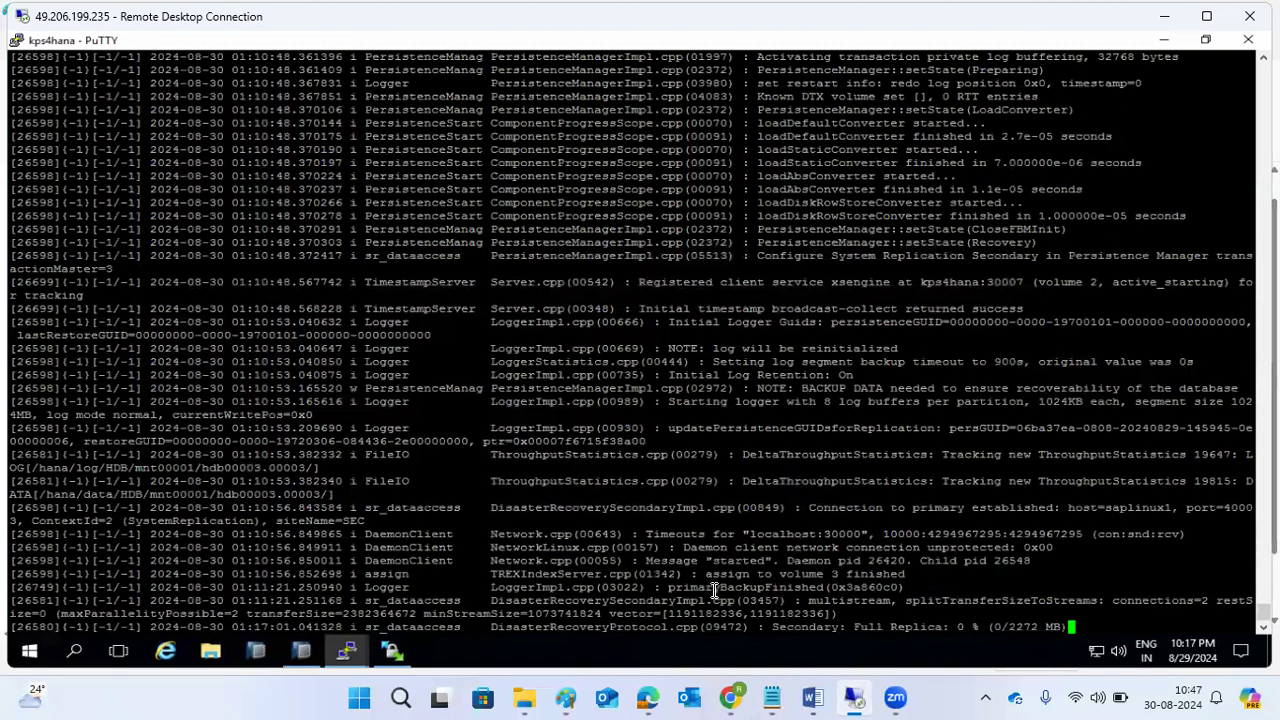
pyautogui.moveTo(697, 588); pyautogui.dragTo(818, 590)
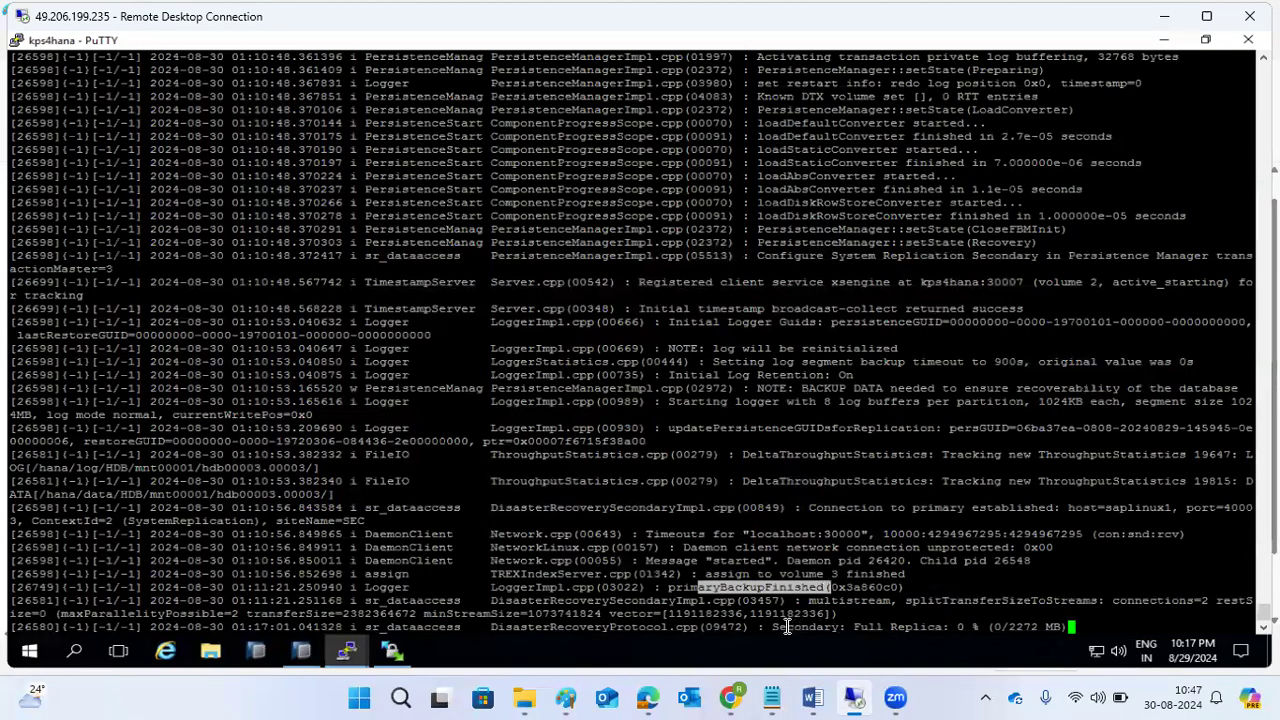
pyautogui.click(753, 620)
pyautogui.moveTo(753, 620); pyautogui.dragTo(1068, 628)
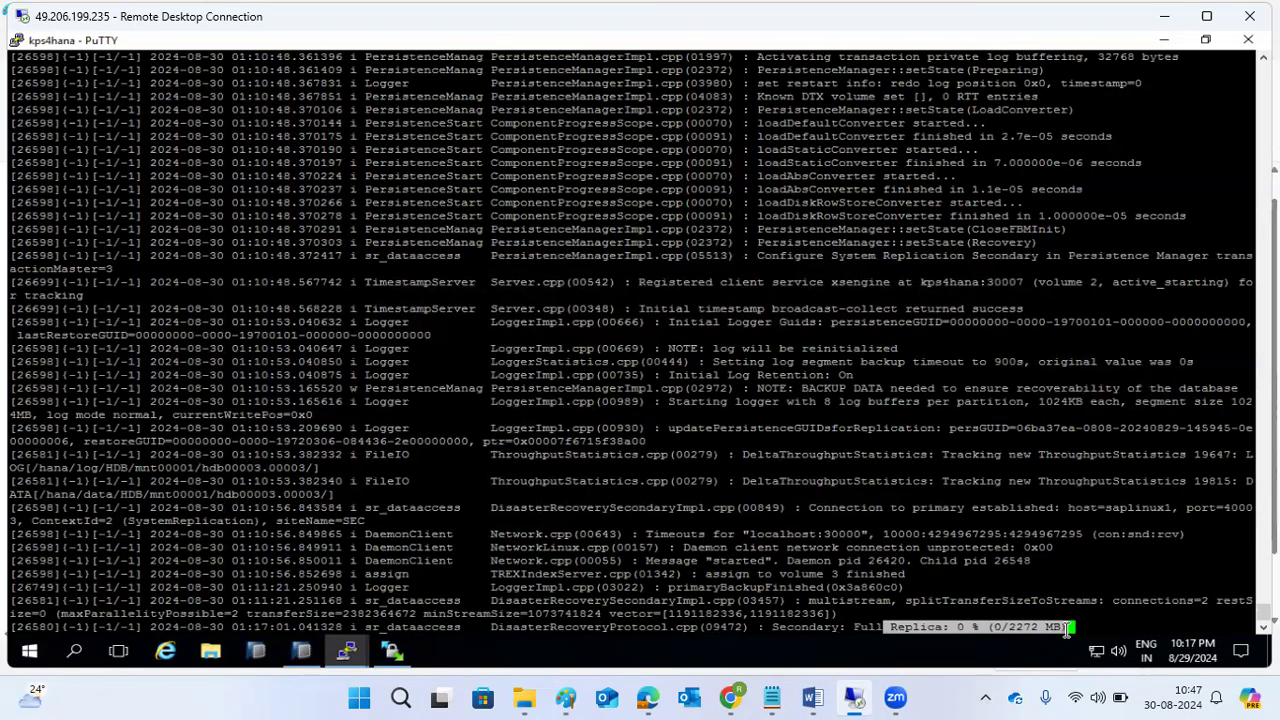
pyautogui.click(362, 643)
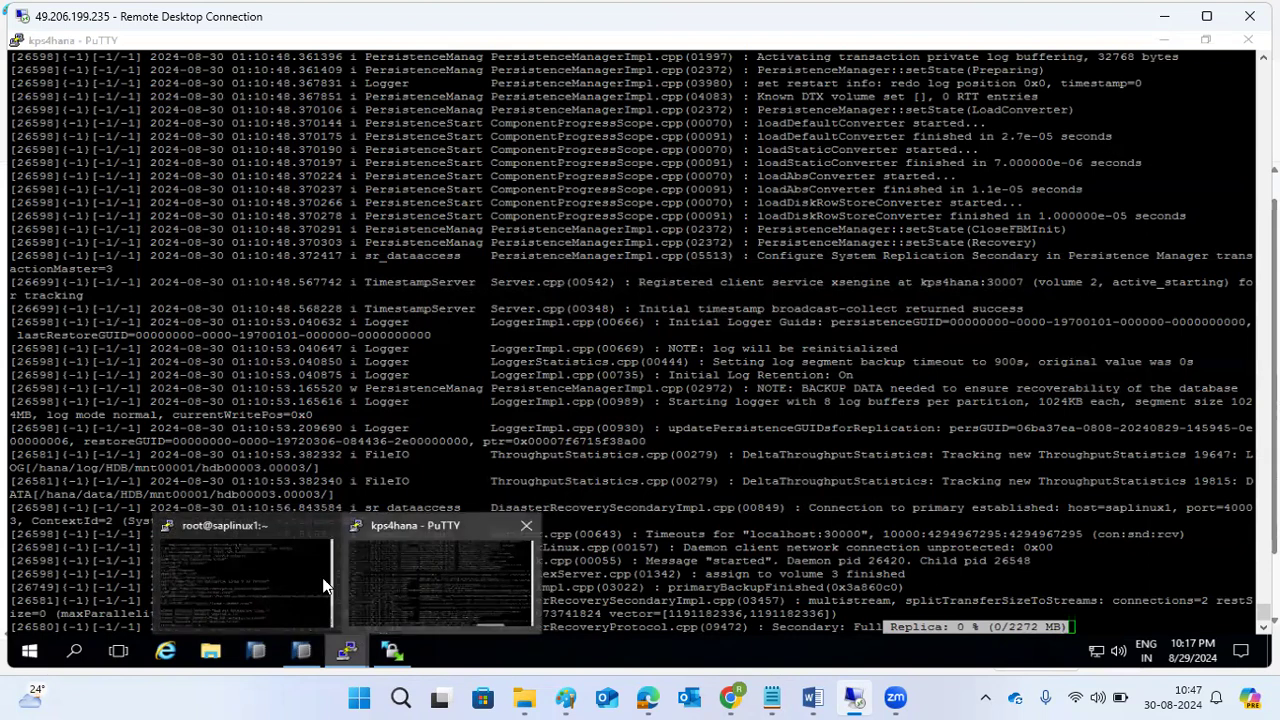
# Back in SAP HANA Studio, refresh the System Replication status twice.
pyautogui.click(300, 651)
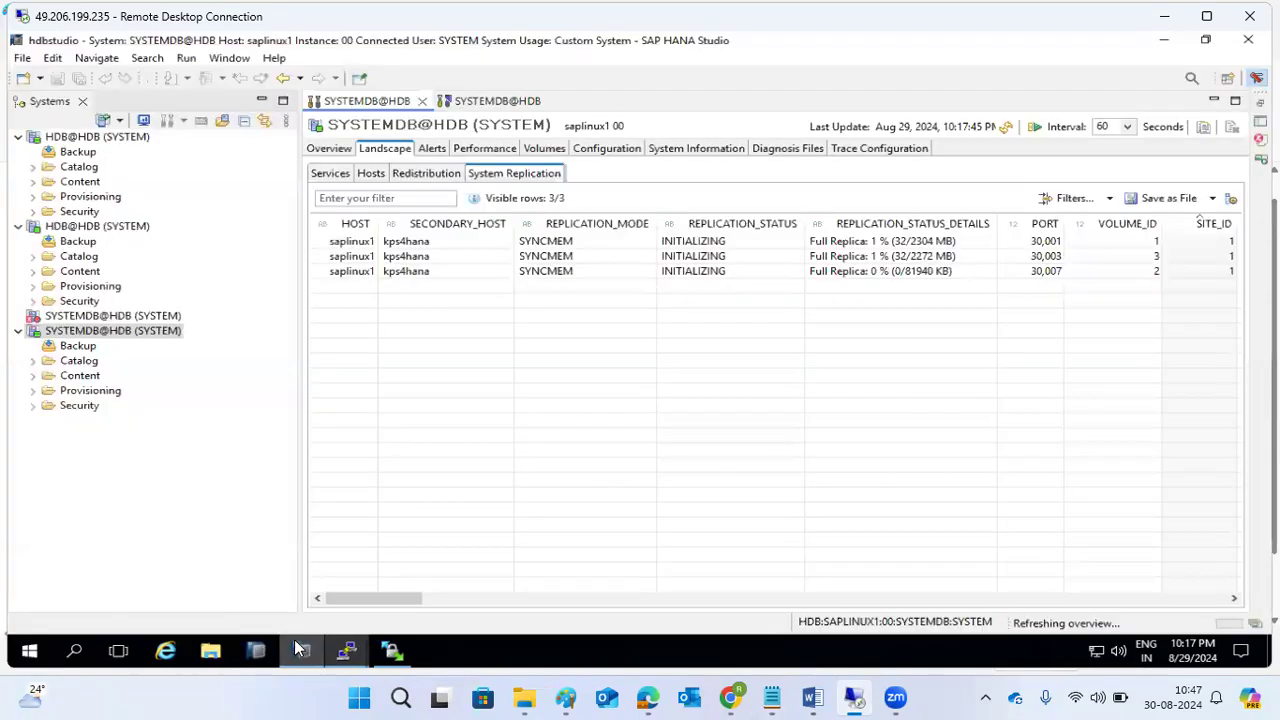
pyautogui.click(1007, 128)
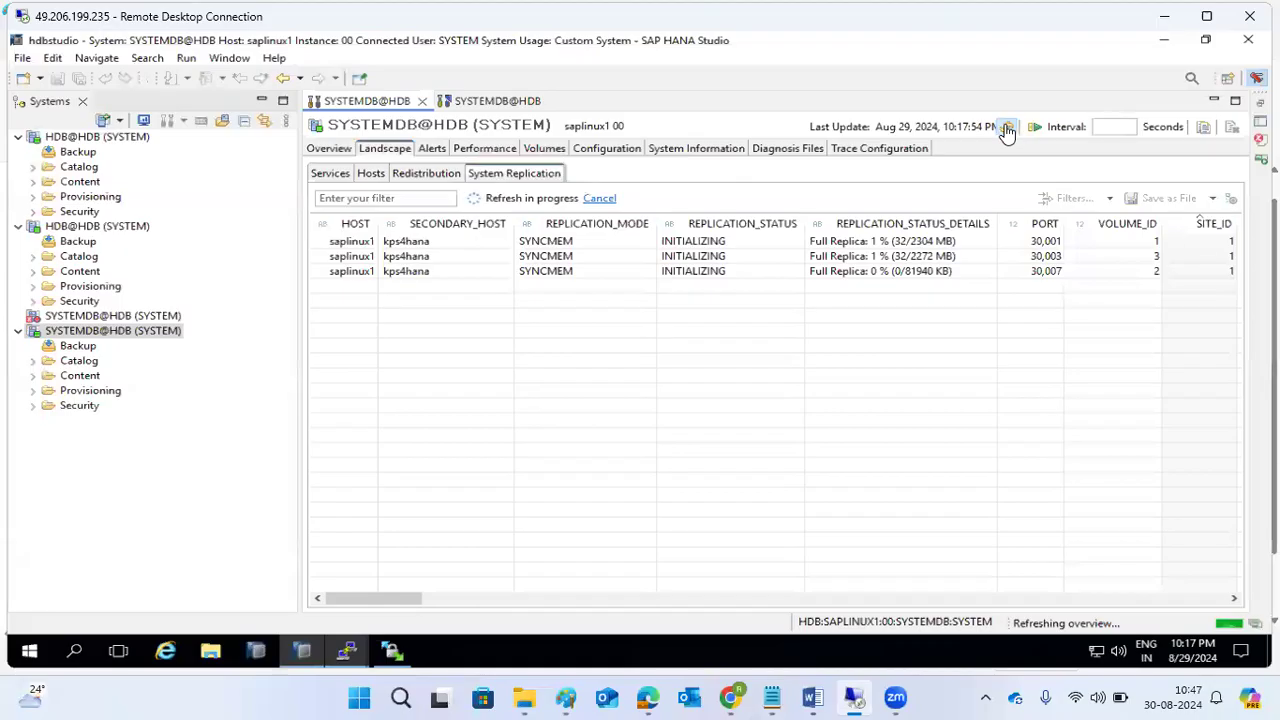
pyautogui.click(1007, 129)
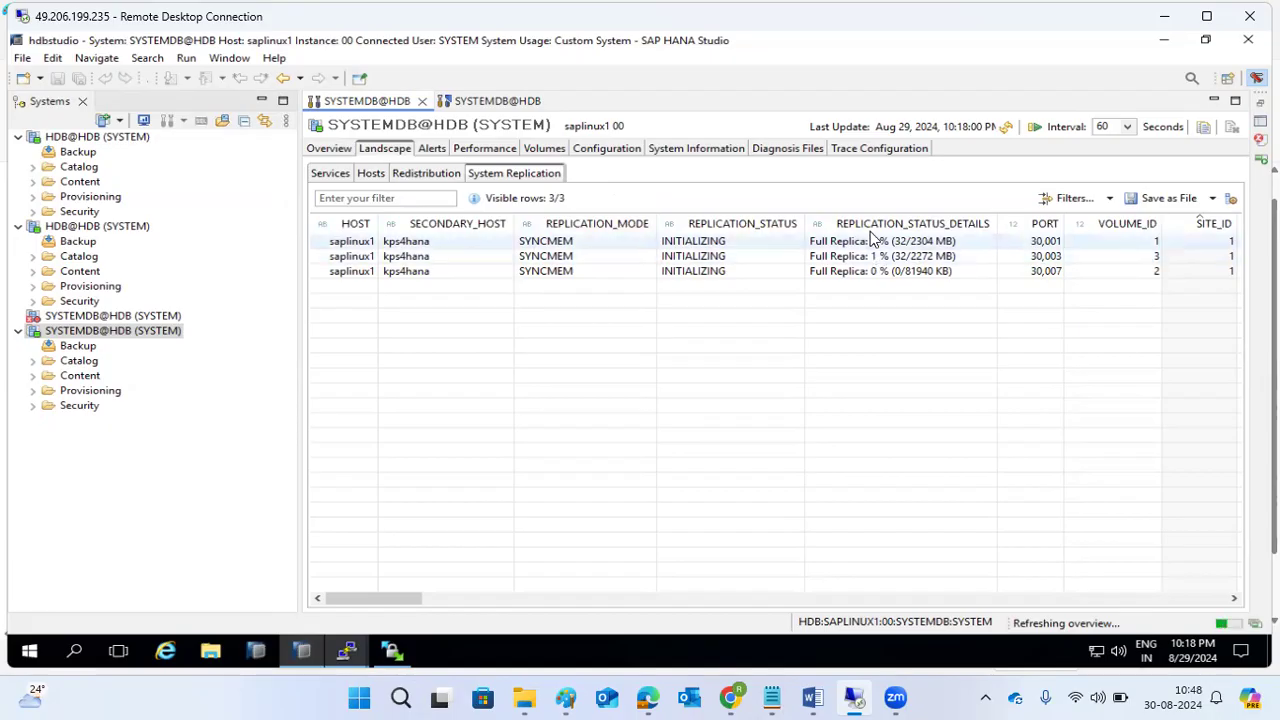
# Check Overview and Performance, refresh replication until volume 2 reaches 20%, then bring the kps4hana terminal forward.
pyautogui.click(329, 152)
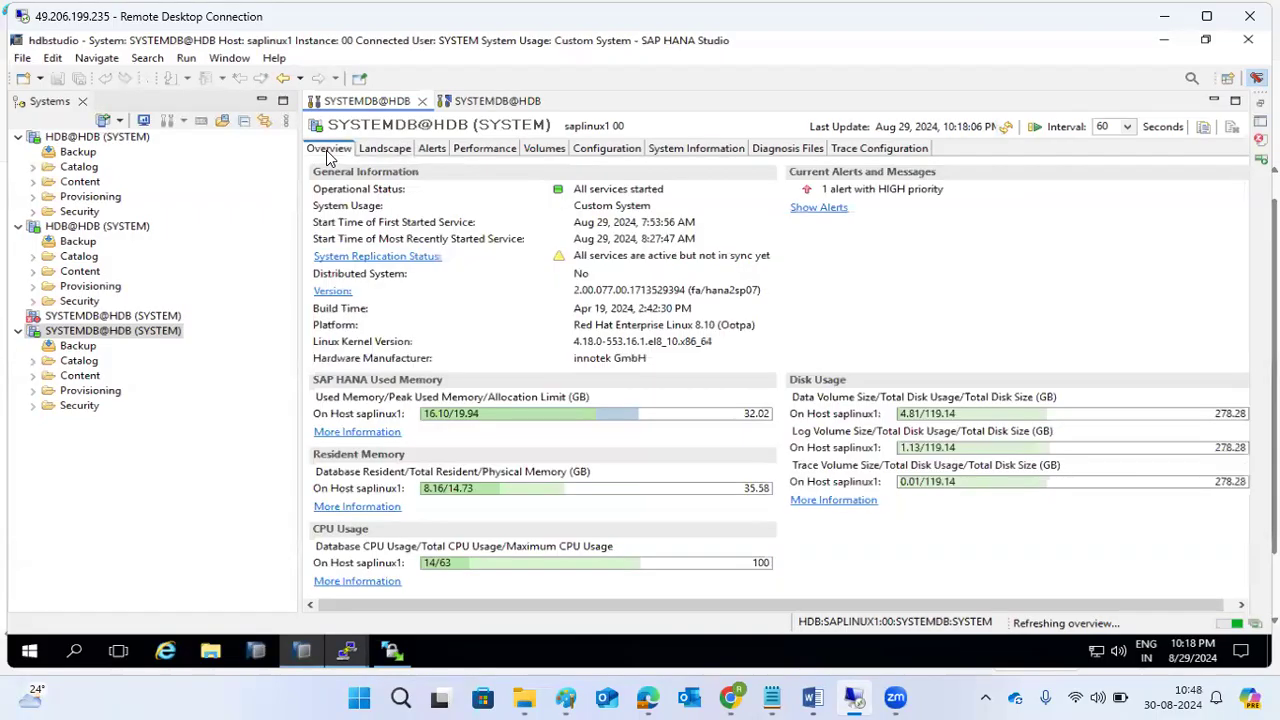
pyautogui.click(480, 150)
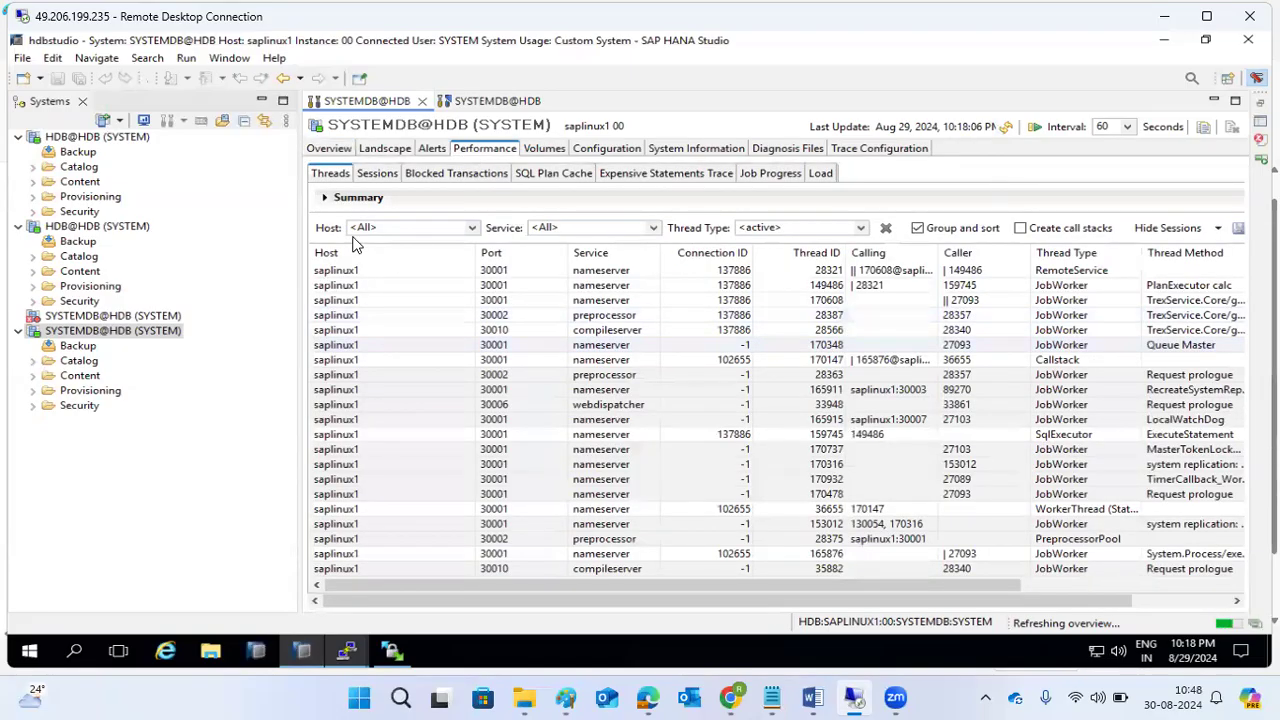
pyautogui.click(384, 148)
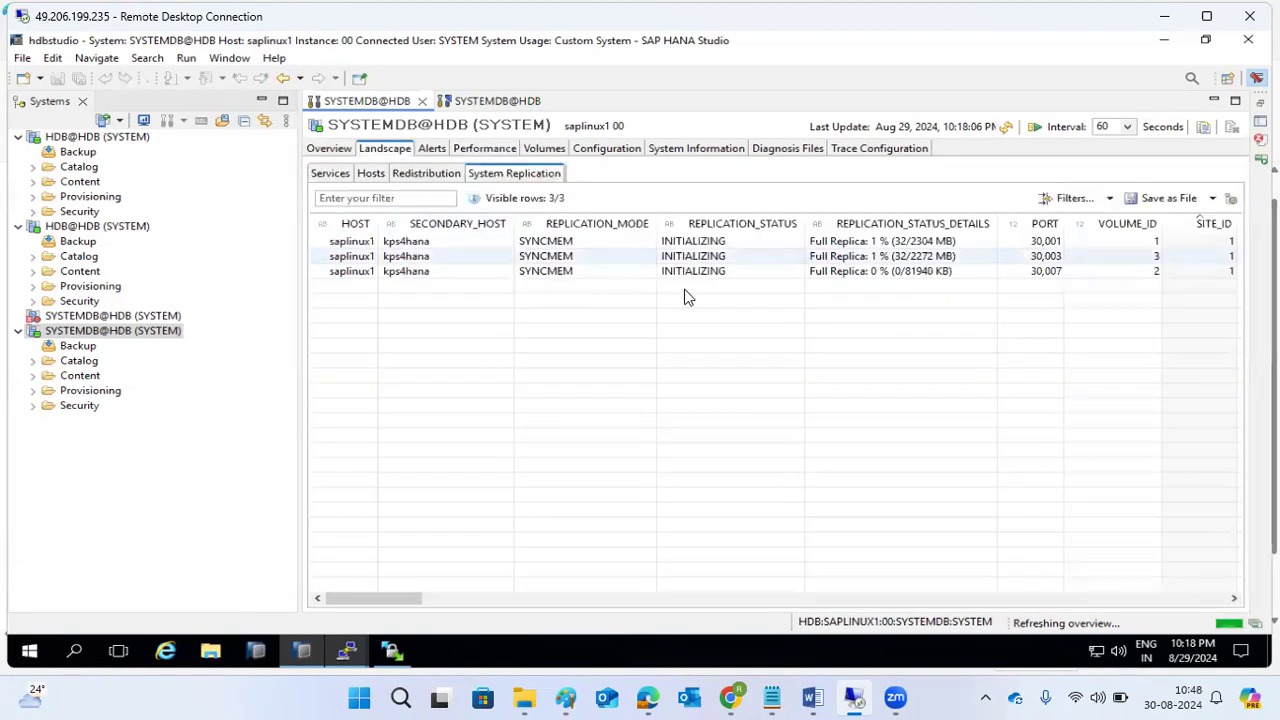
pyautogui.click(1006, 128)
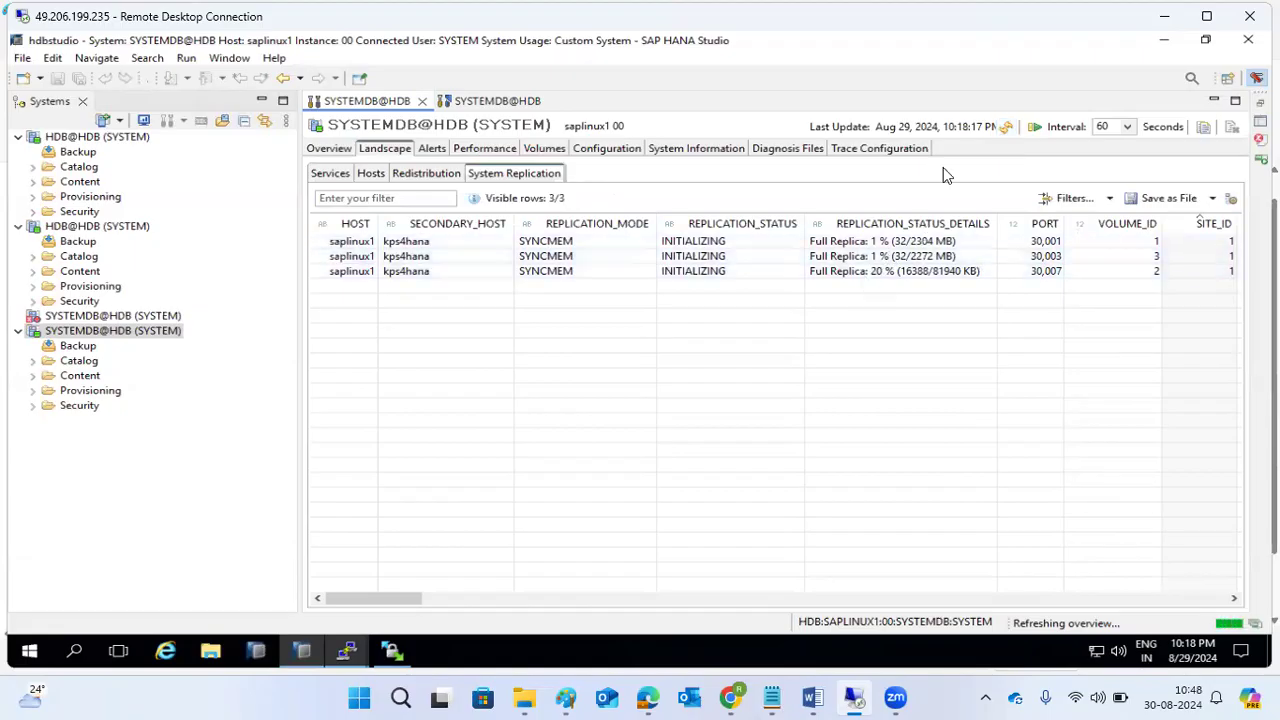
pyautogui.click(1012, 125)
pyautogui.click(1014, 126)
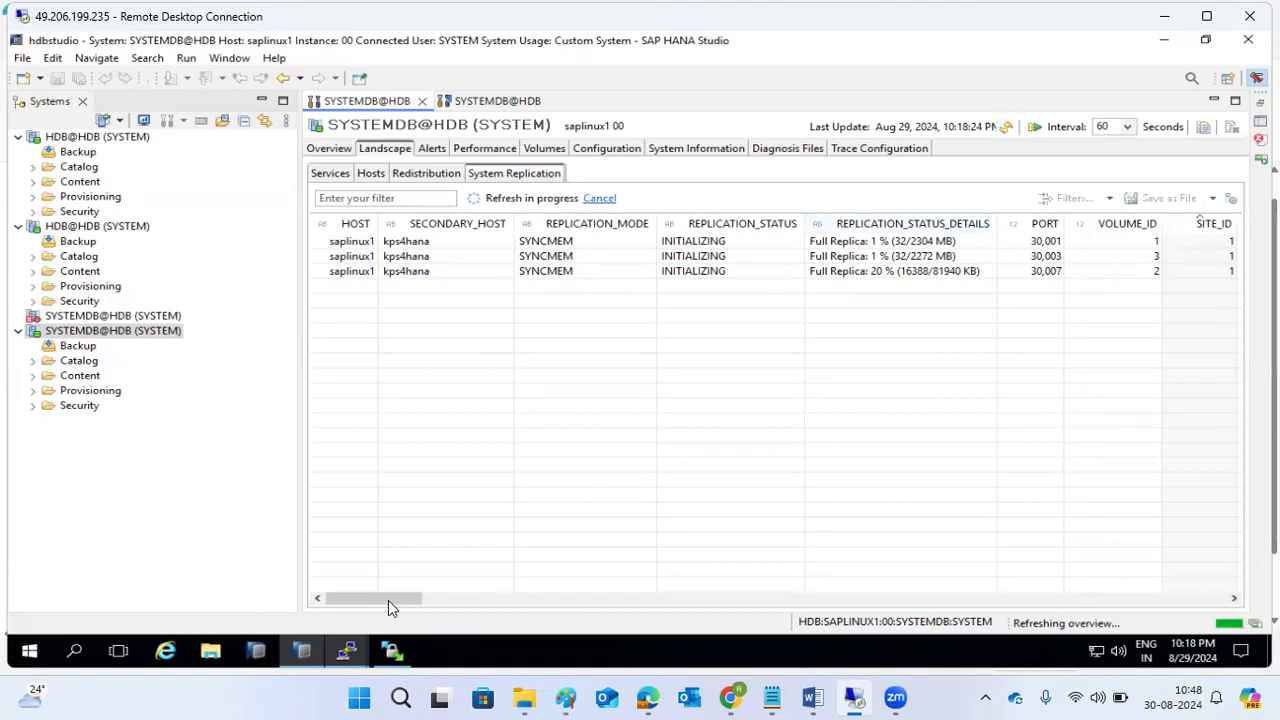
pyautogui.moveTo(346, 651)
pyautogui.click(425, 597)
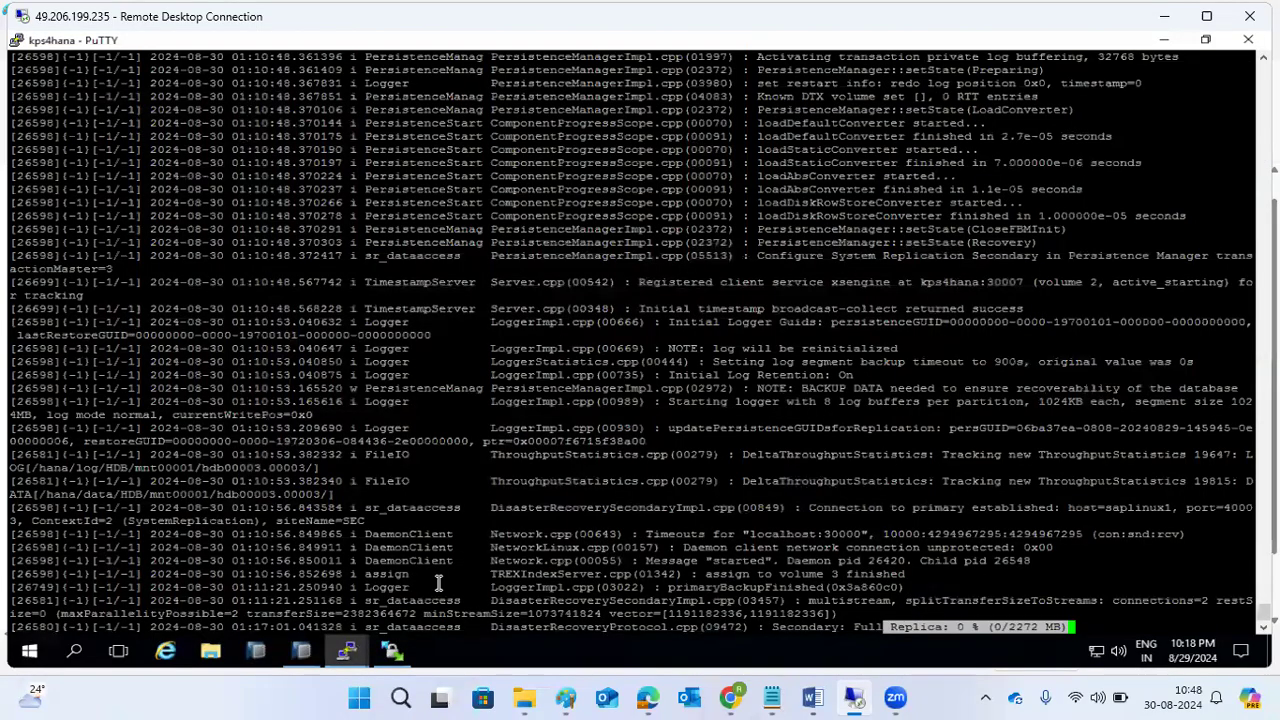
# Show SYSTEMDB@HDB's Overview page in HANA Studio, with services started but replication unsynced.
pyautogui.click(302, 651)
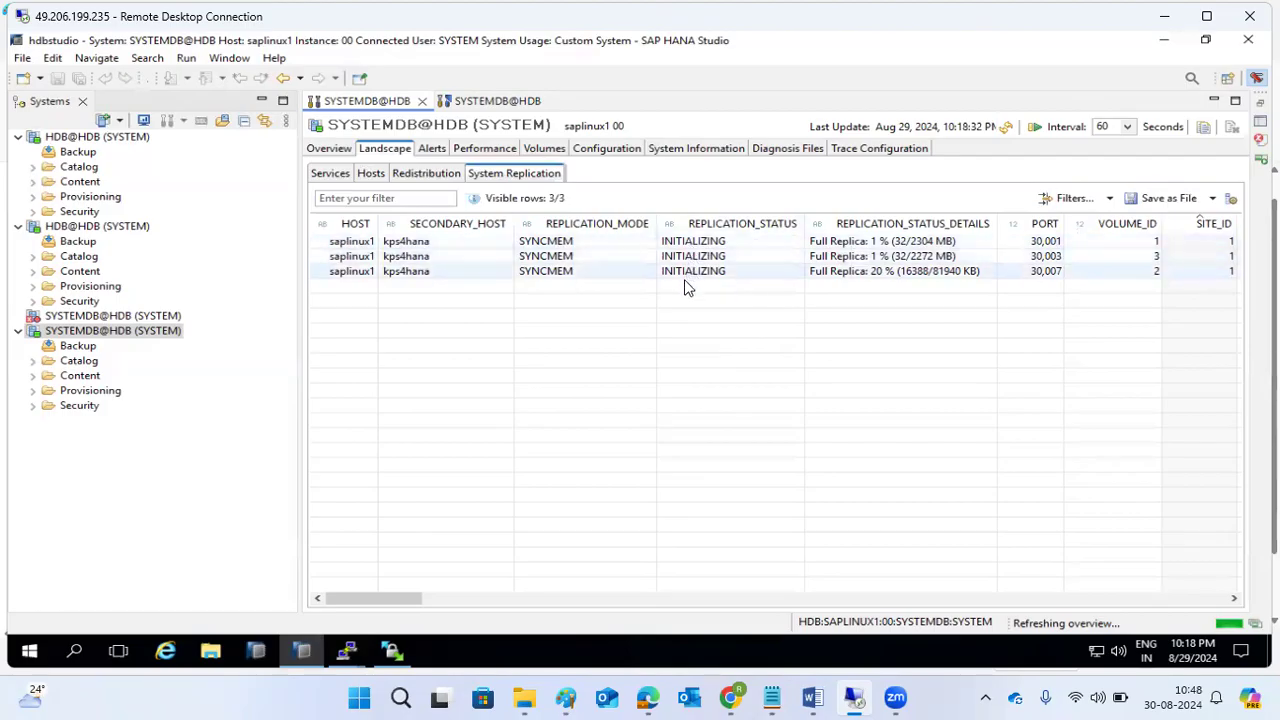
pyautogui.click(348, 150)
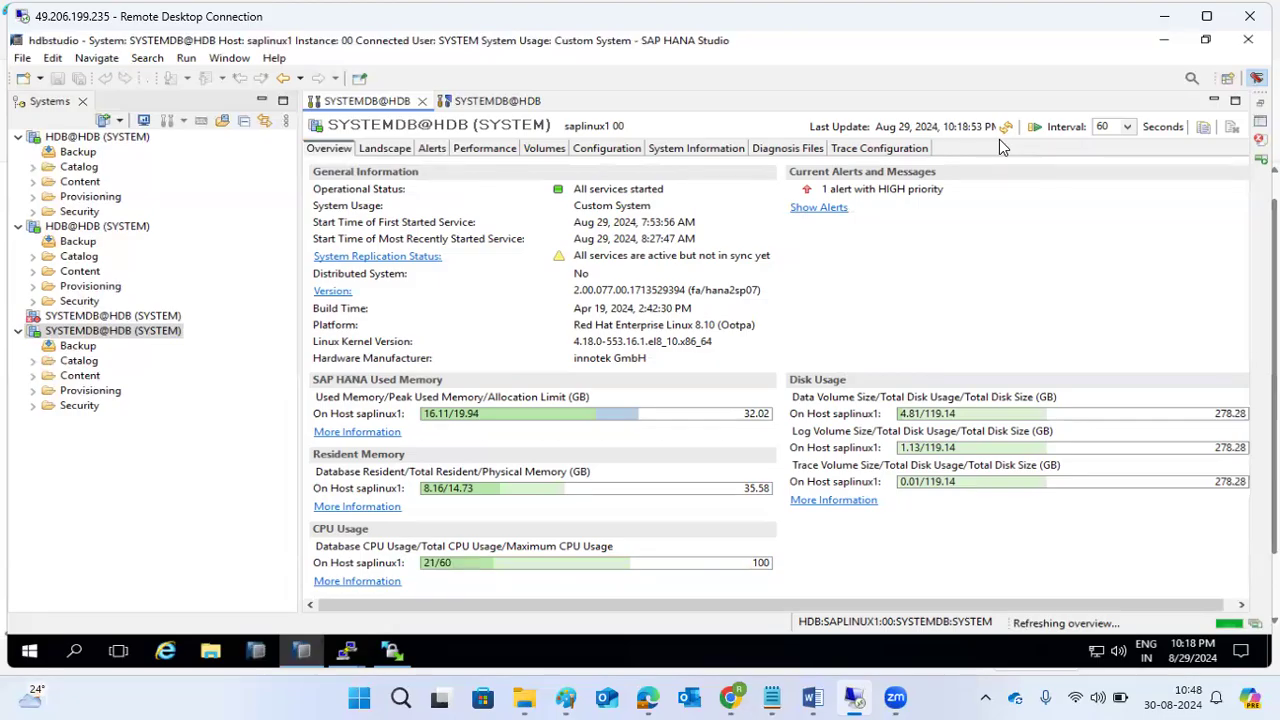
# Stop the log tail on kps4hana, run HDB info to confirm its HANA services are running, then return to Studio.
pyautogui.click(348, 651)
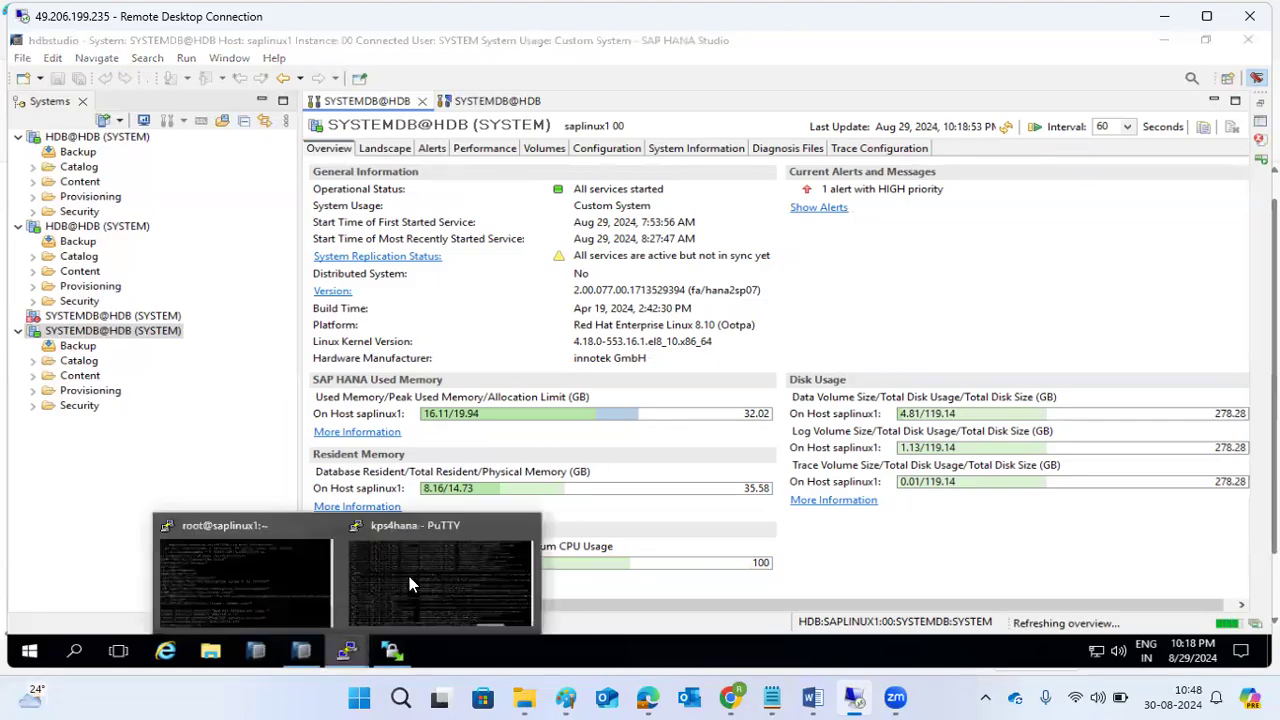
pyautogui.click(409, 576)
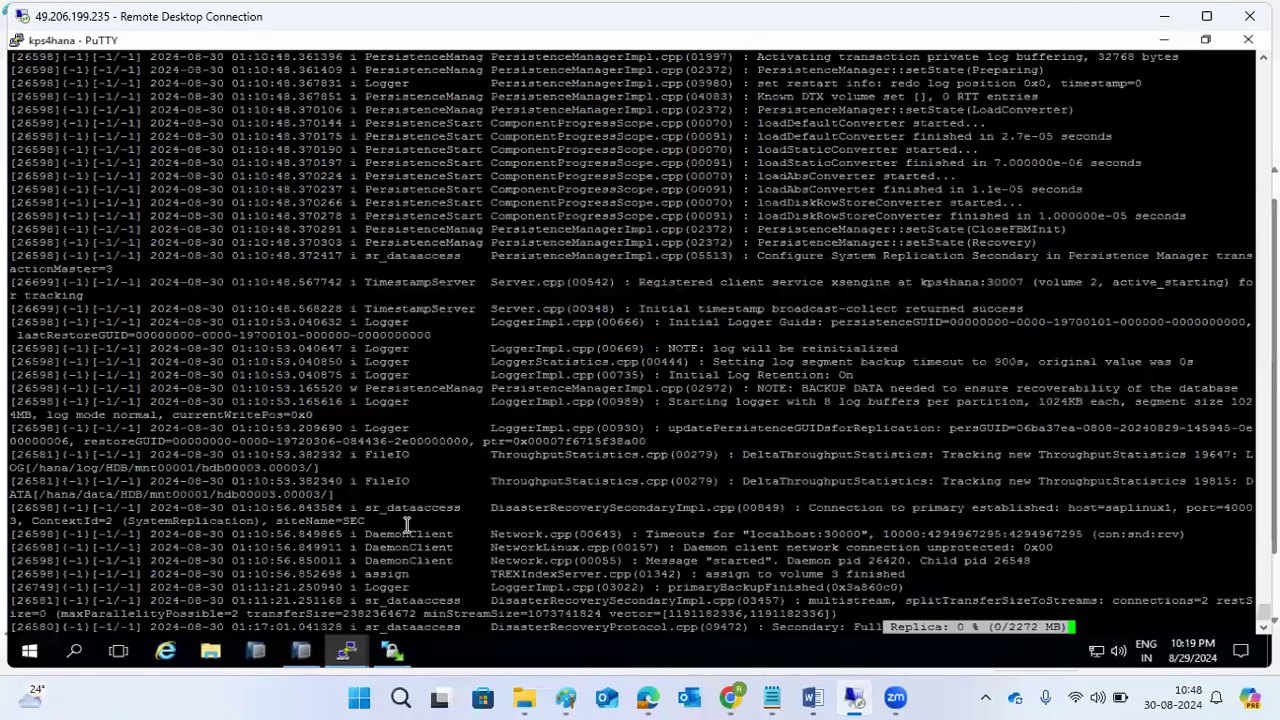
pyautogui.hotkey('ctrl', 'c')
pyautogui.write('HDB info')
pyautogui.press('Return')
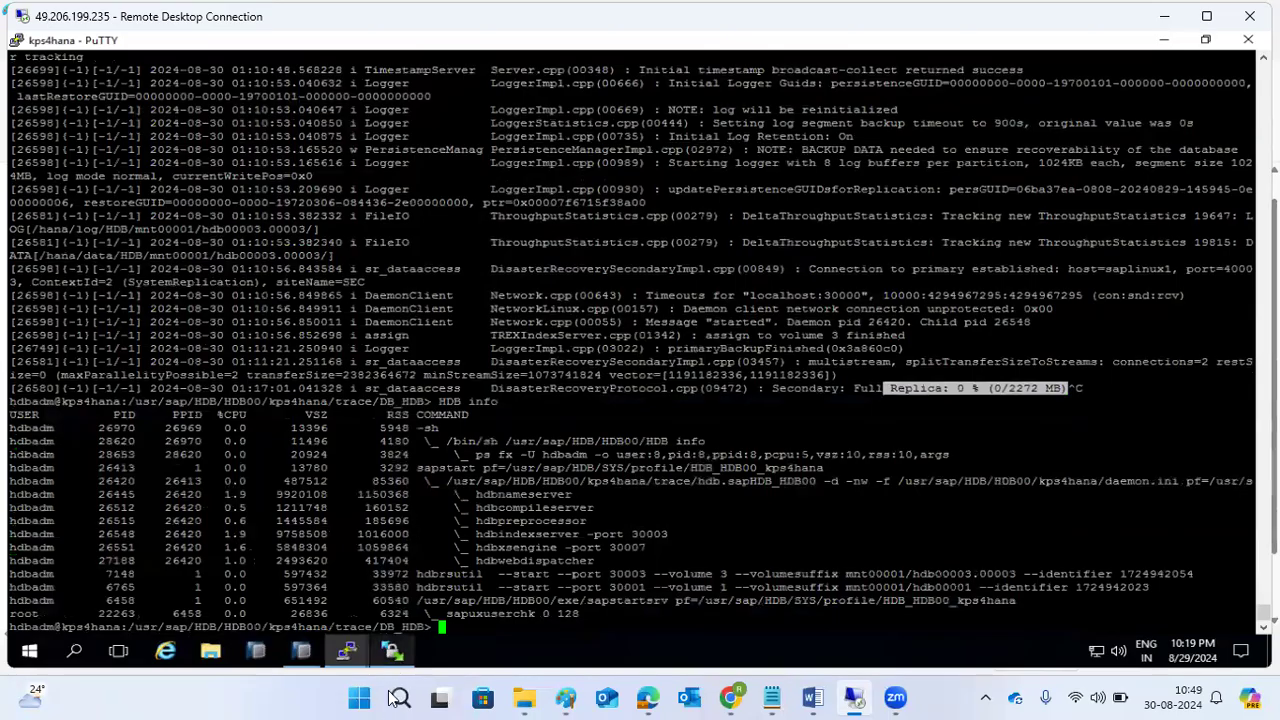
pyautogui.moveTo(475, 497); pyautogui.dragTo(610, 568)
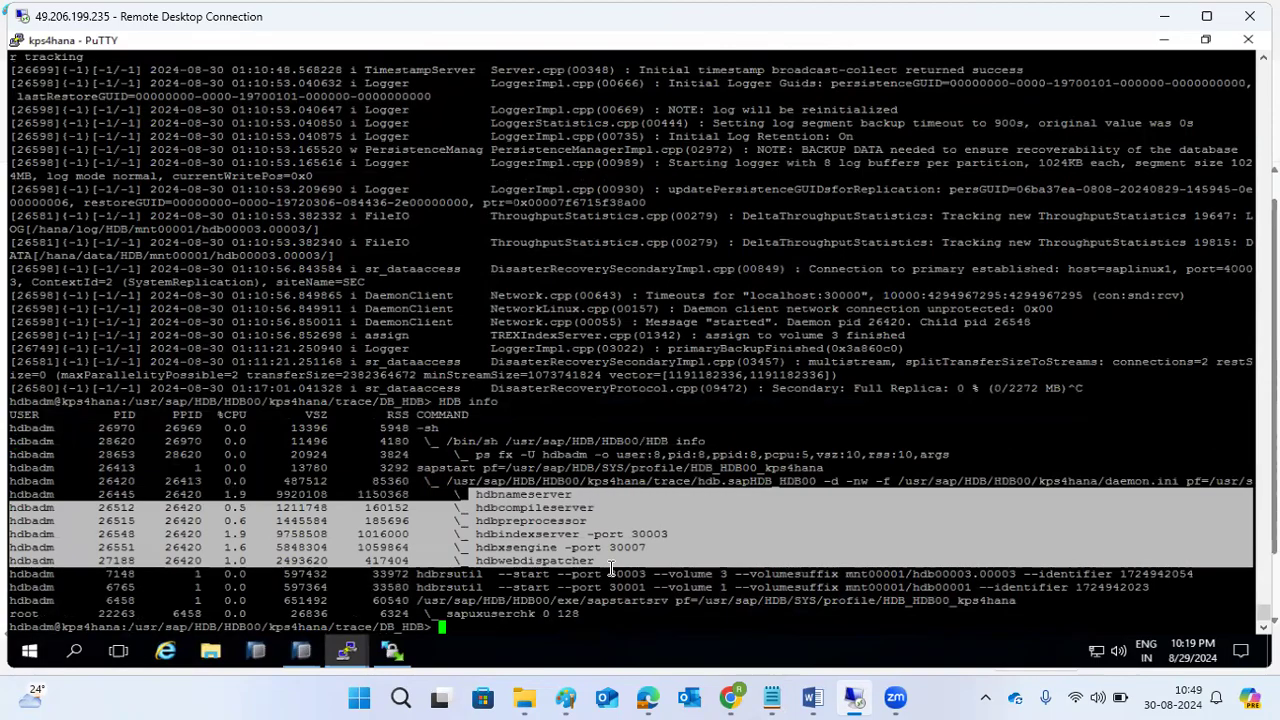
pyautogui.click(302, 651)
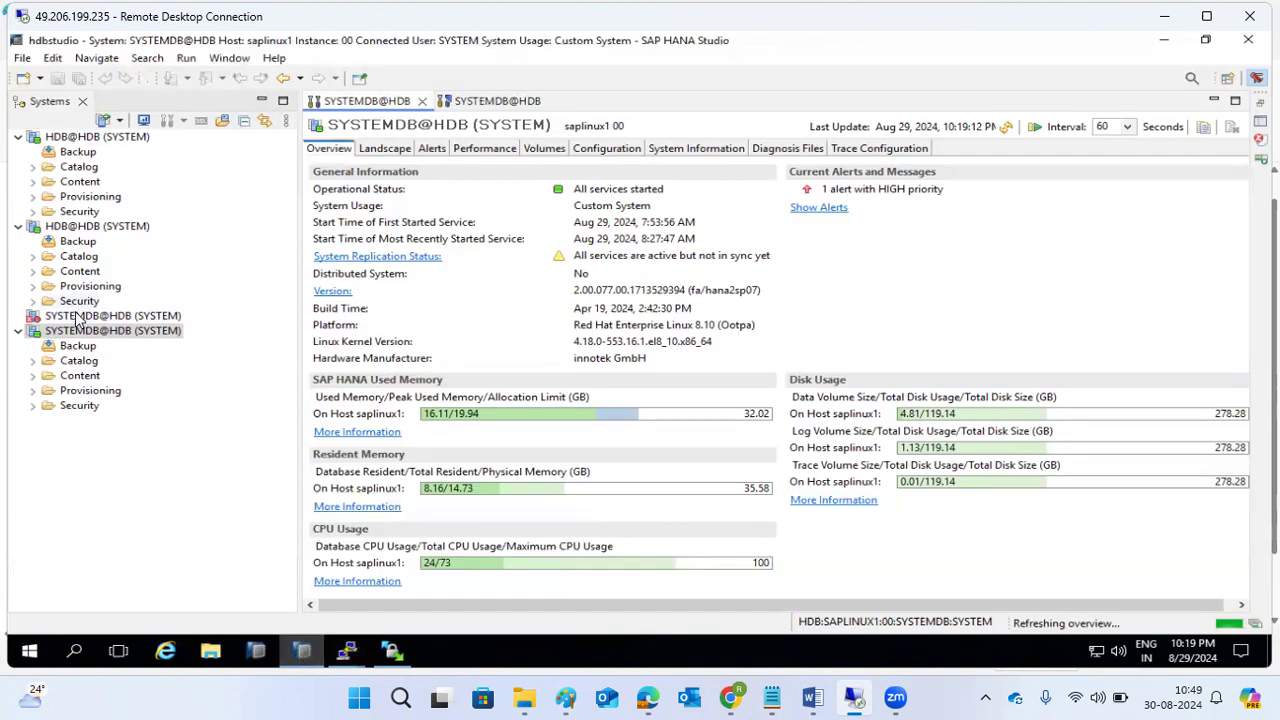
pyautogui.moveTo(77, 318)
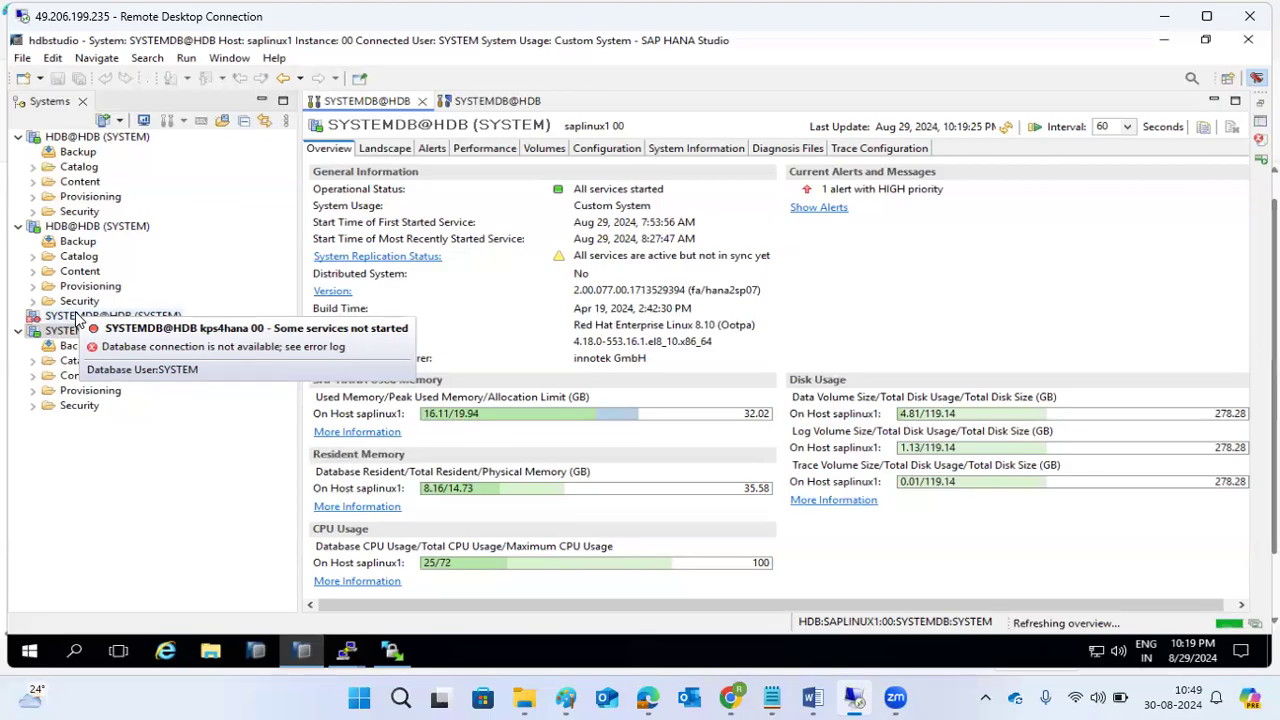
pyautogui.rightClick(76, 318)
pyautogui.moveTo(314, 323)
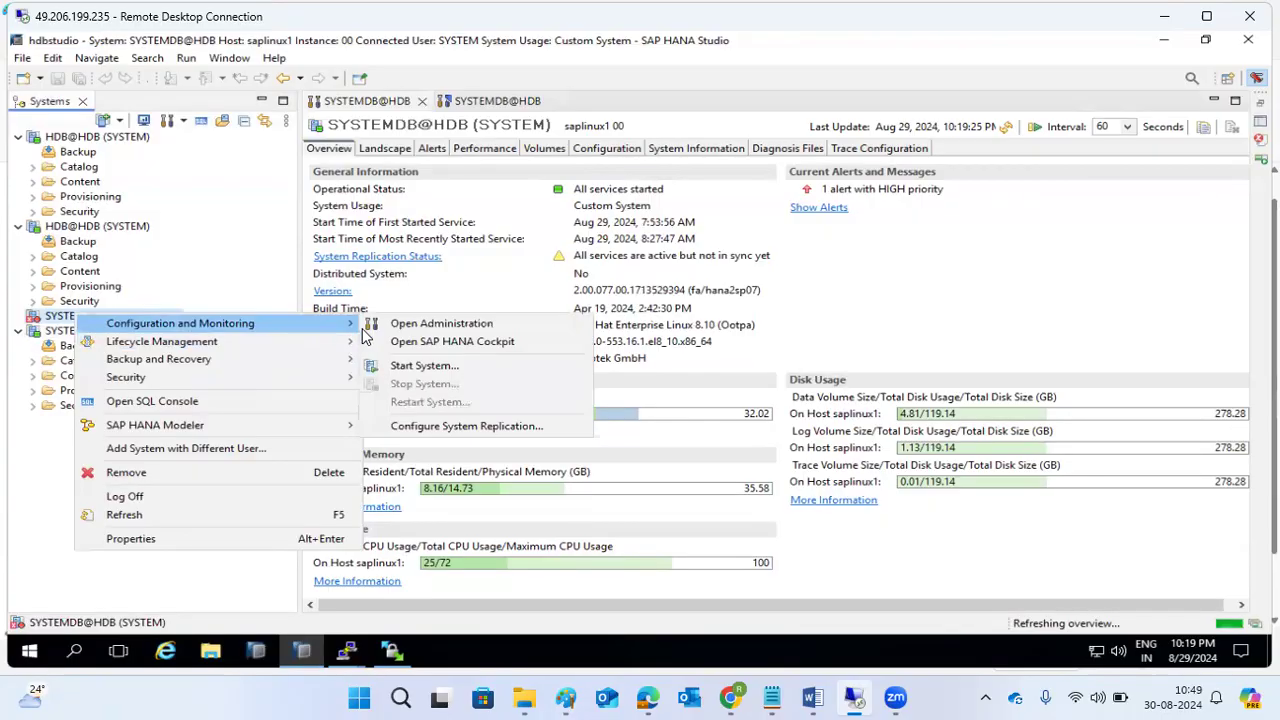
pyautogui.click(420, 425)
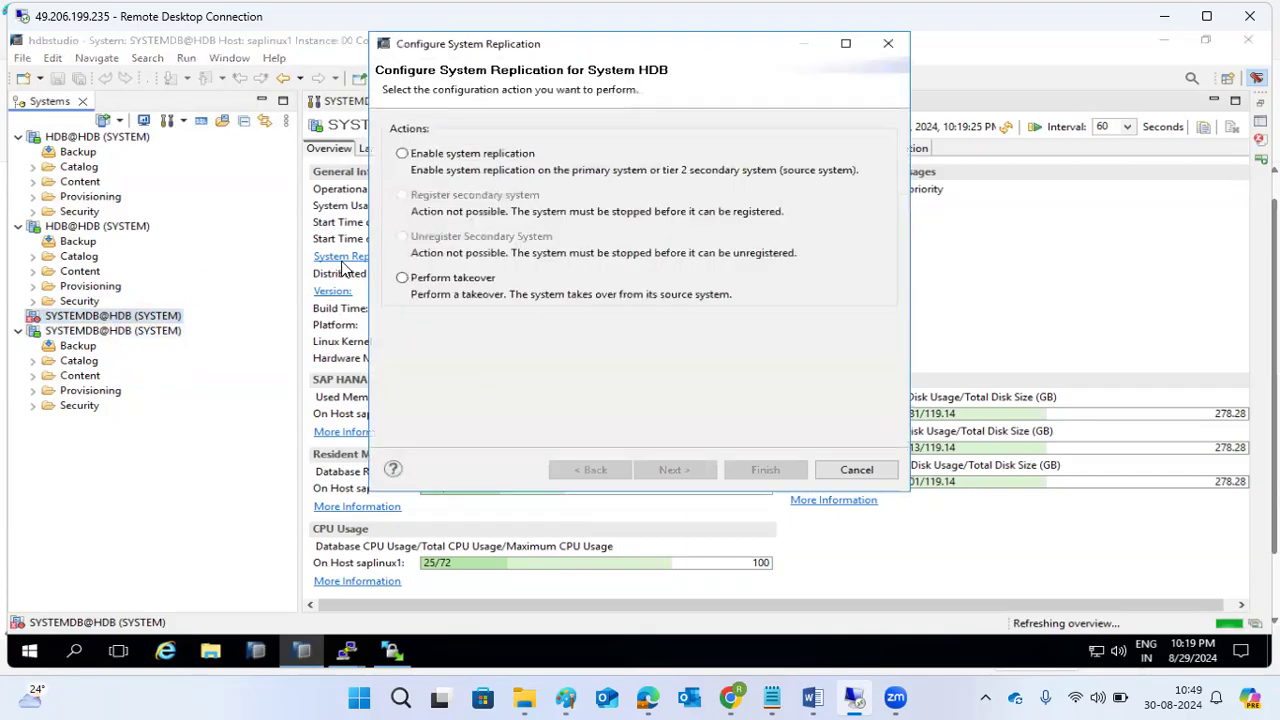
pyautogui.click(885, 471)
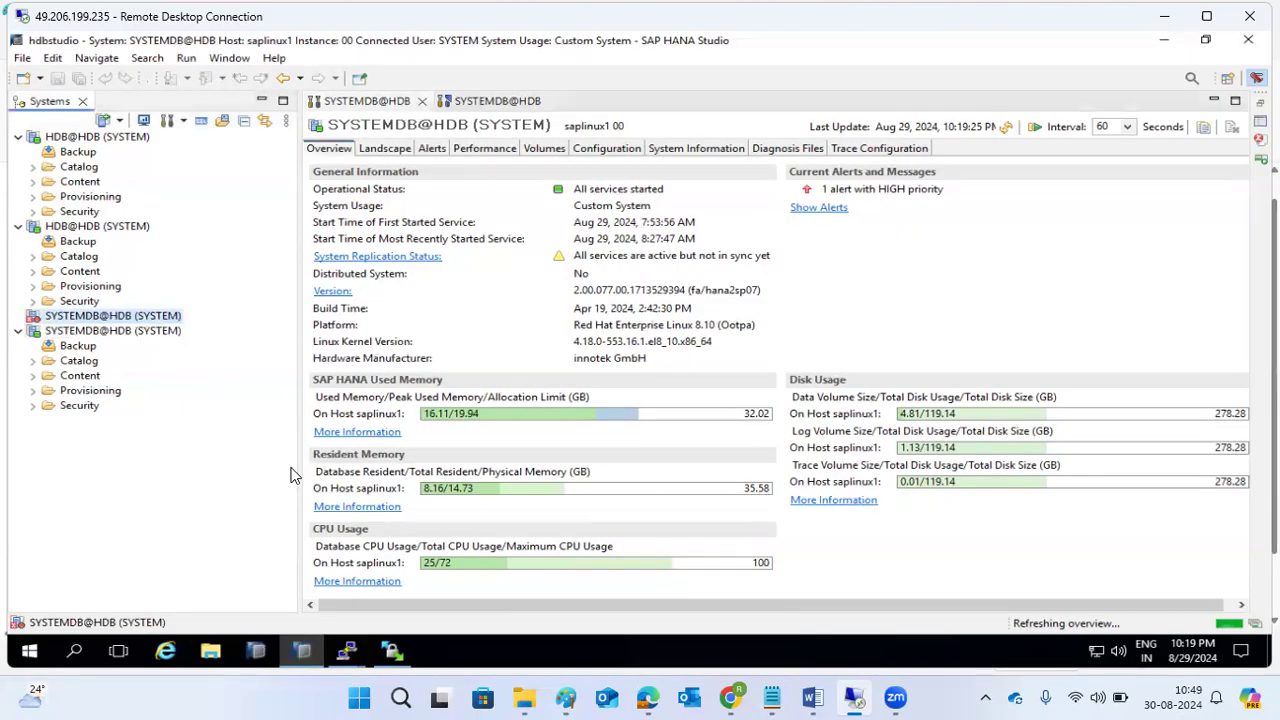
# Open Configuration and Monitoring > Configure System Replication for the primary SYSTEMDB@HDB.
pyautogui.rightClick(66, 336)
pyautogui.moveTo(290, 343)
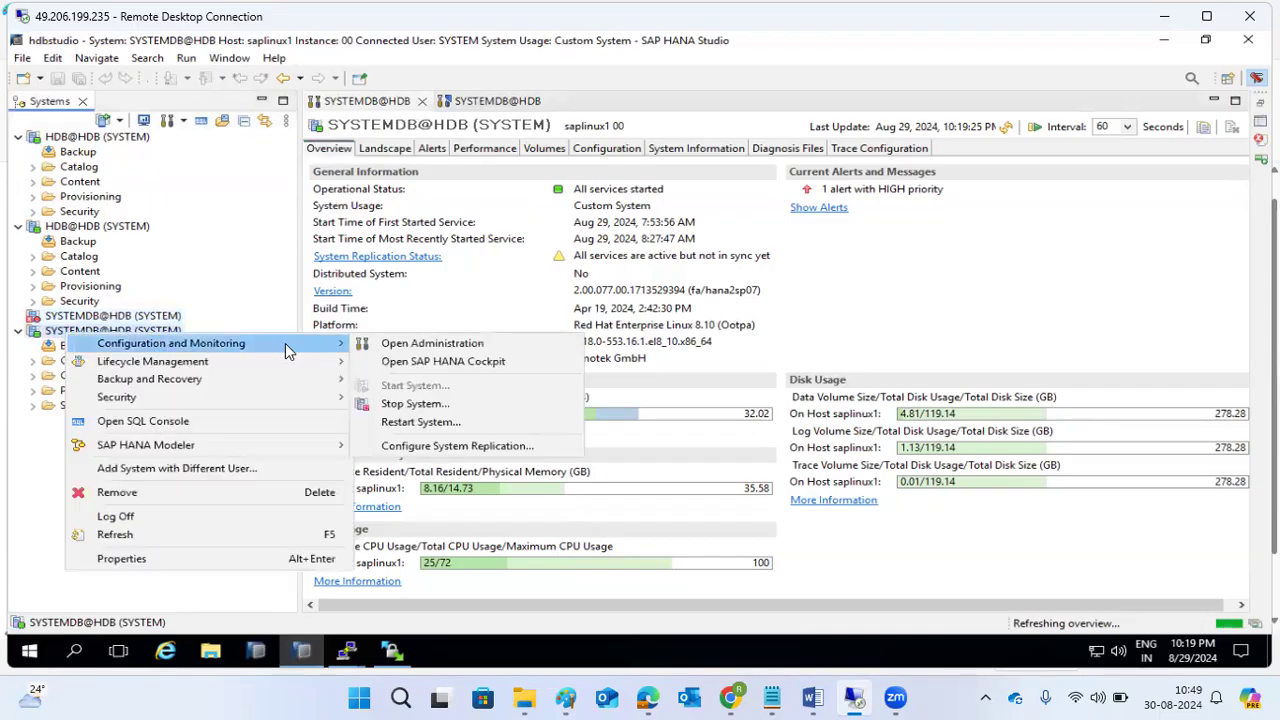
pyautogui.click(440, 447)
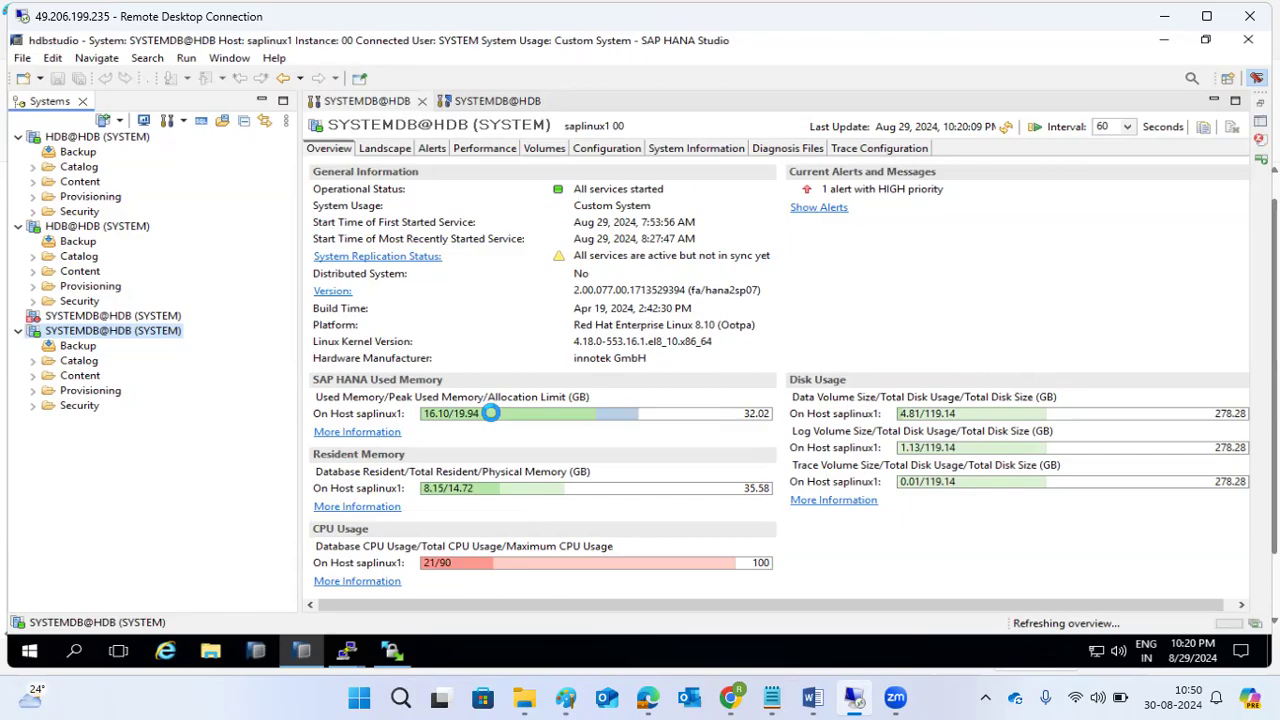
pyautogui.moveTo(490, 413)
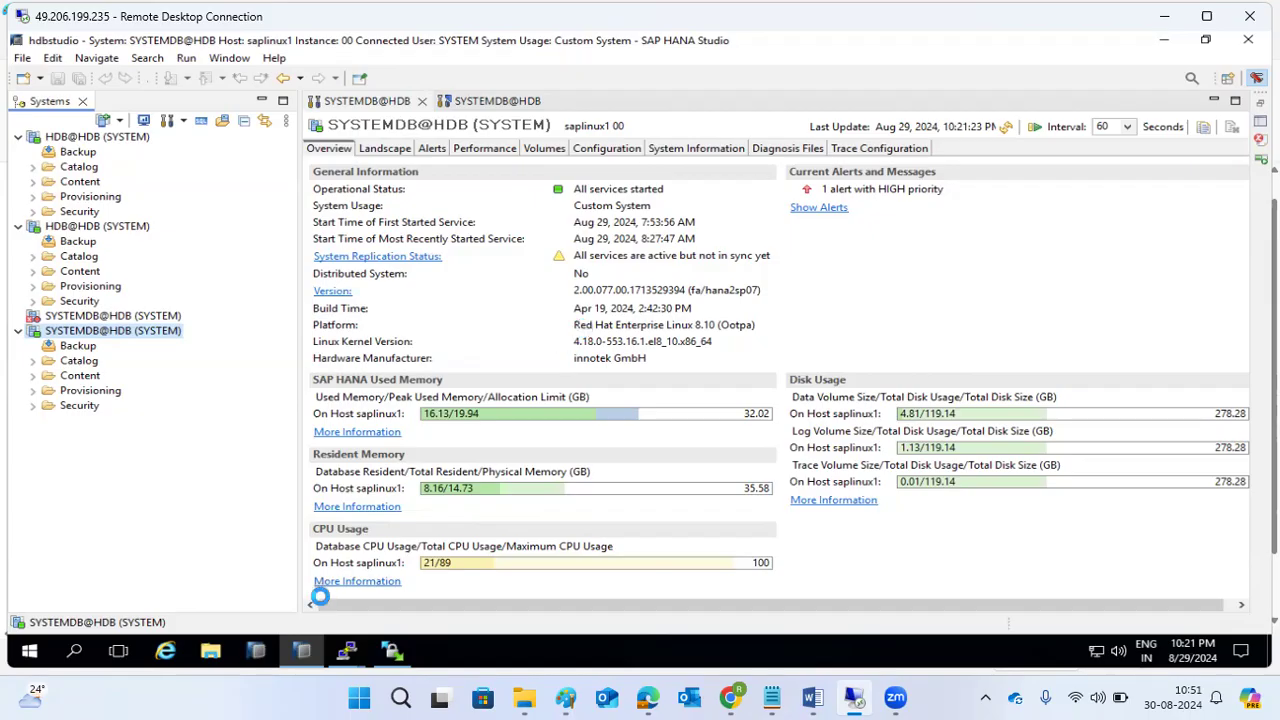
# Re-tail indexserver_kps4hana.30003.000.trc on kps4hana, confirm Full Replica 0% (0/2272 MB), stop it and return to Studio.
pyautogui.moveTo(348, 655)
pyautogui.click(390, 592)
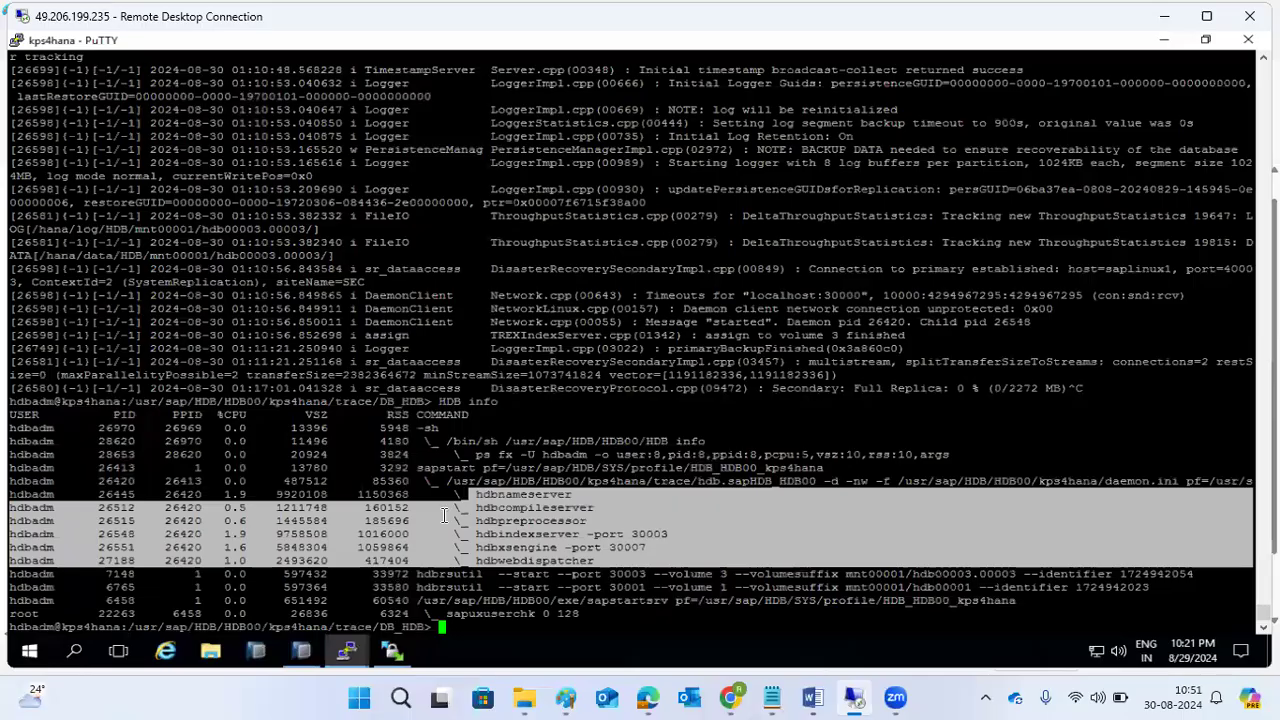
pyautogui.write('tail -1000f indexserver_kps4hana.30003.000.trc')
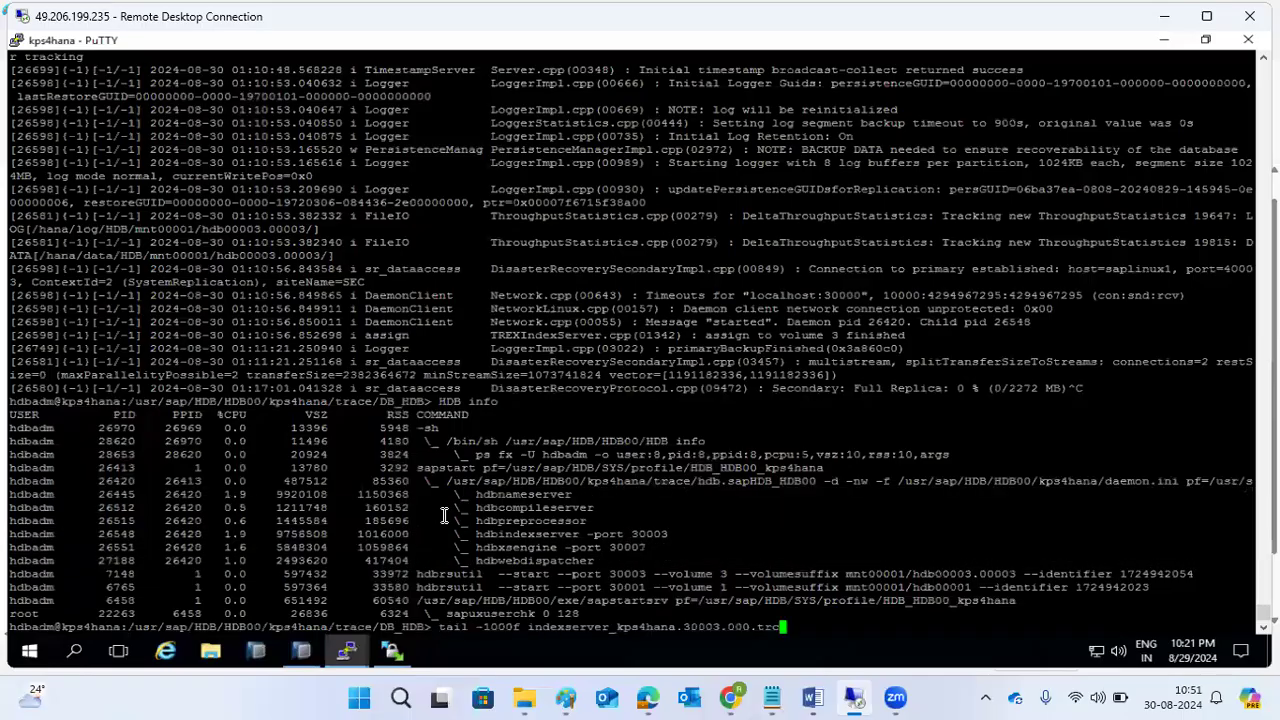
pyautogui.press('Return')
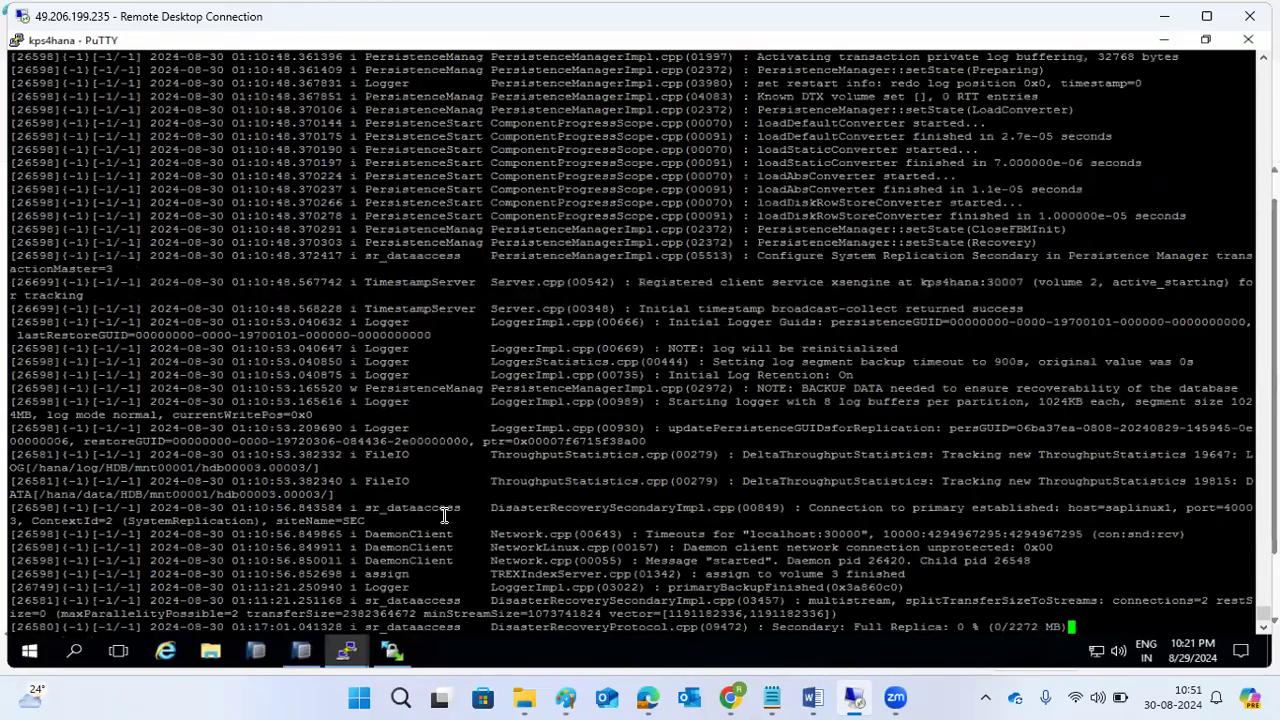
pyautogui.hotkey('ctrl', 'c')
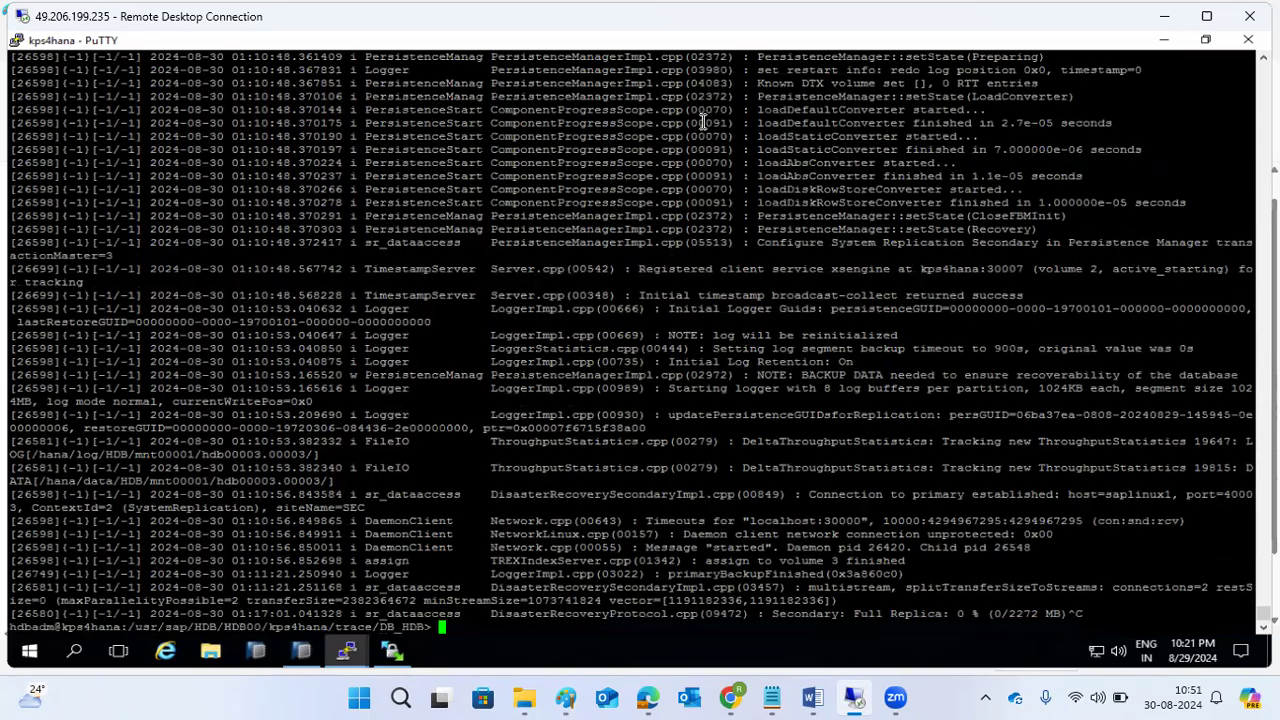
pyautogui.hotkey('alt', 'Tab')
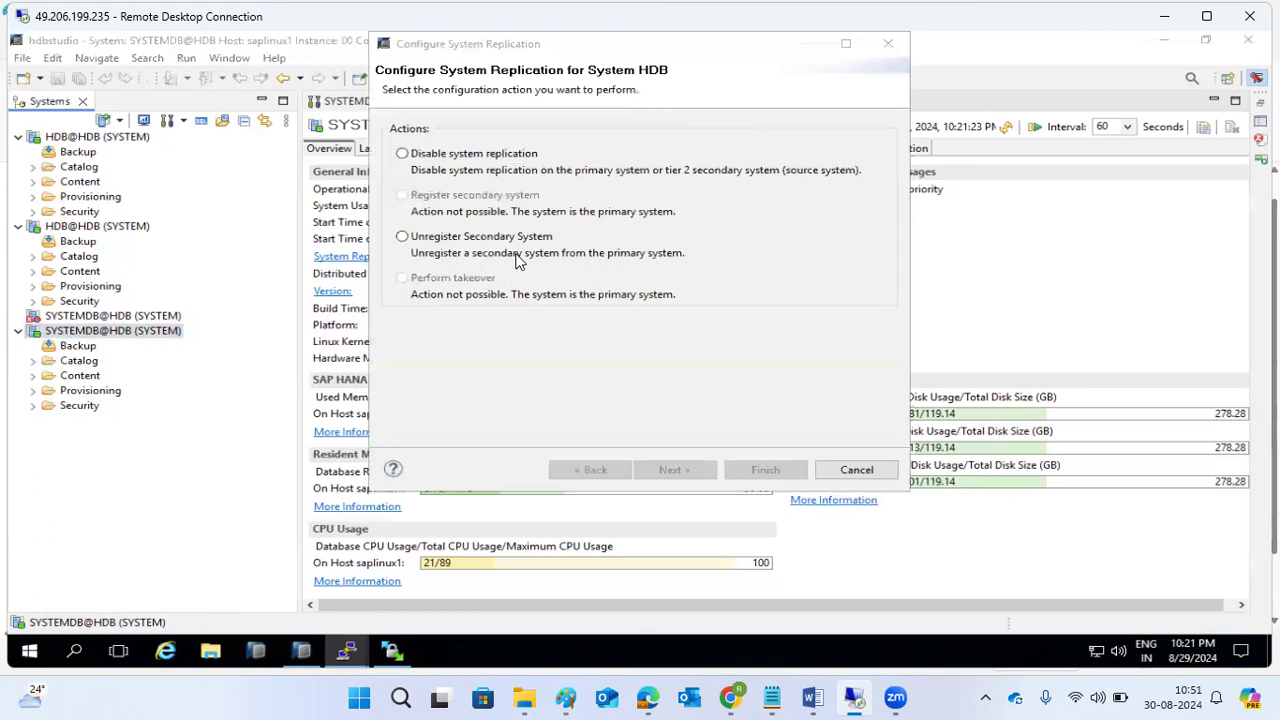
# Compare the Unregister Secondary System and Disable system replication options, then cancel the dialog unchanged.
pyautogui.click(418, 240)
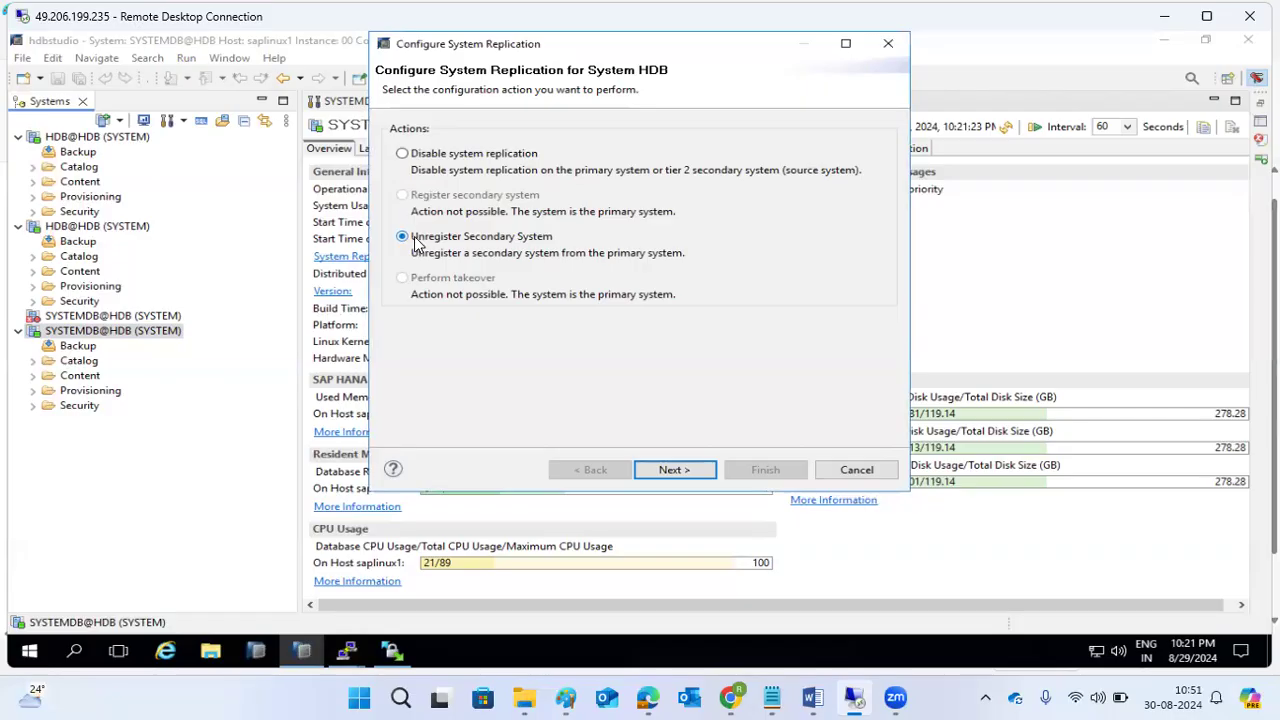
pyautogui.click(421, 156)
pyautogui.click(461, 238)
pyautogui.click(857, 470)
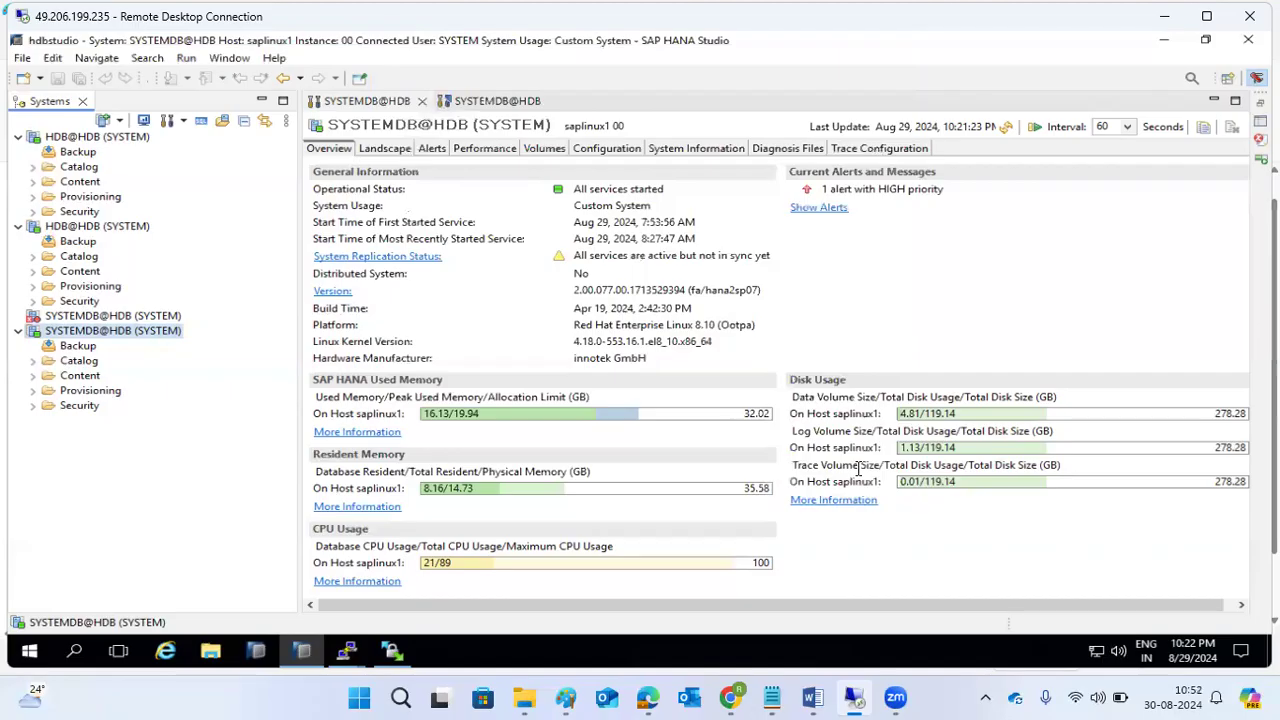